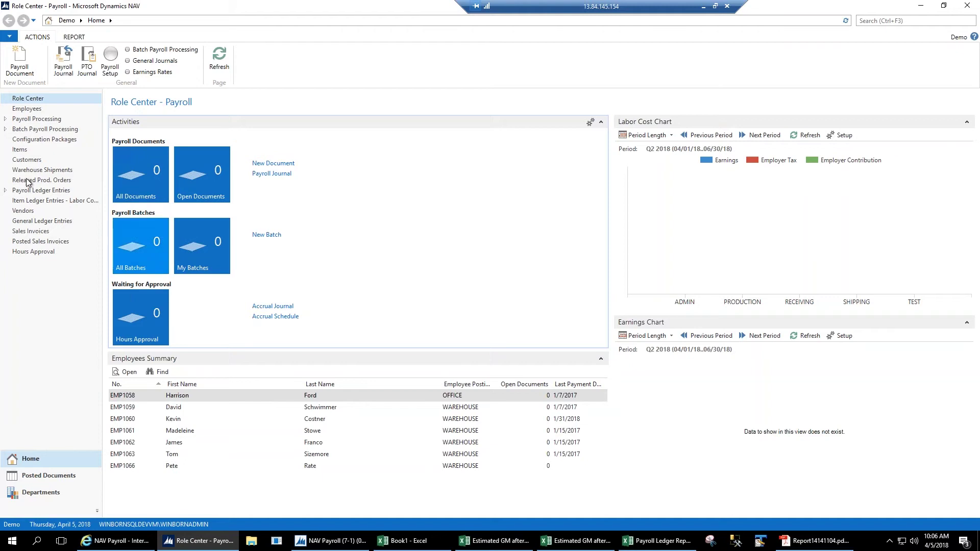
# Open the third listed employee's card and examine the e-mail, Employee Posting Group and Labor Division Code, then close it
pyautogui.click(36, 111)
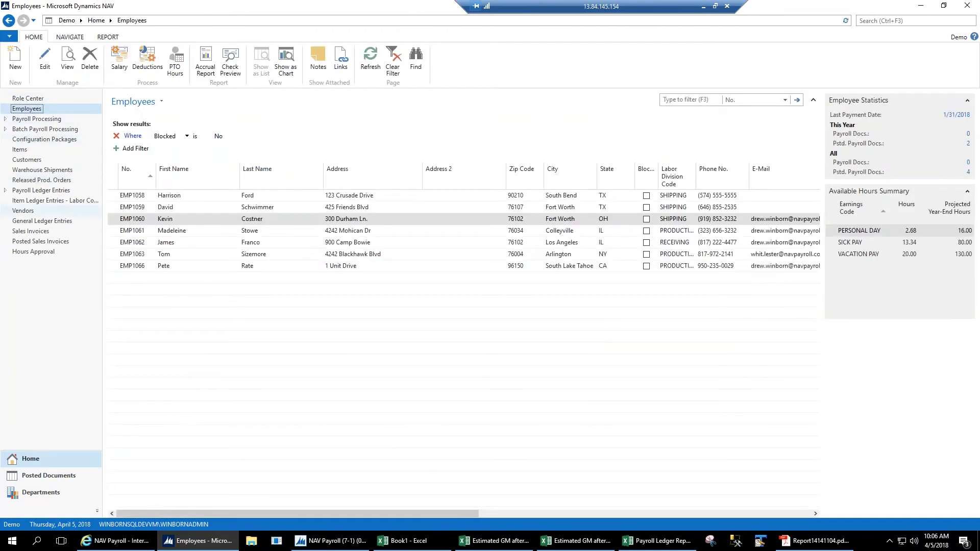
pyautogui.doubleClick(123, 220)
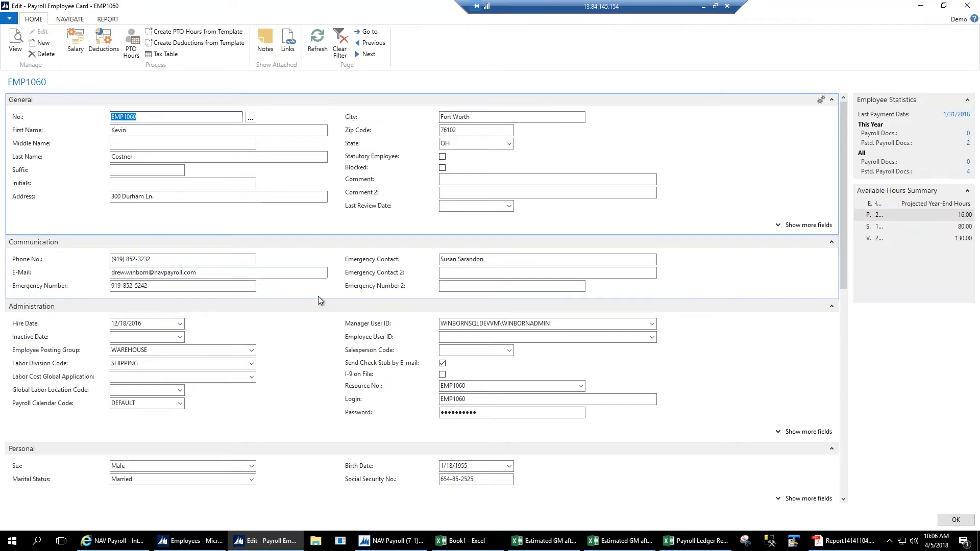
pyautogui.click(201, 274)
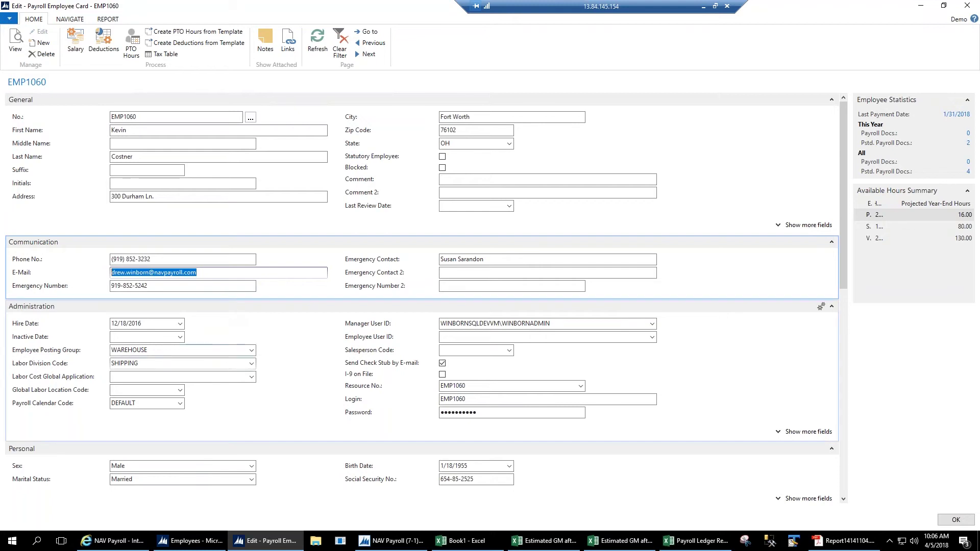
pyautogui.click(173, 352)
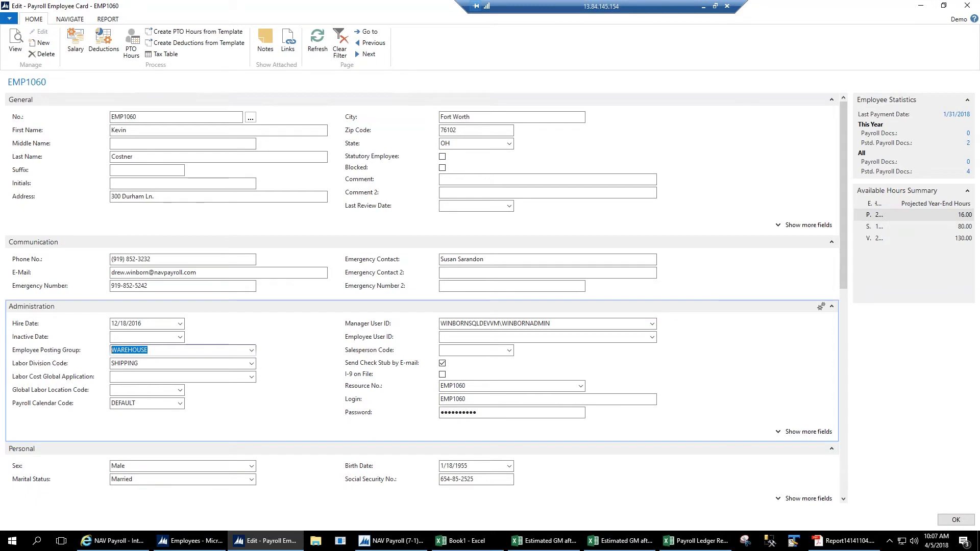
pyautogui.click(158, 362)
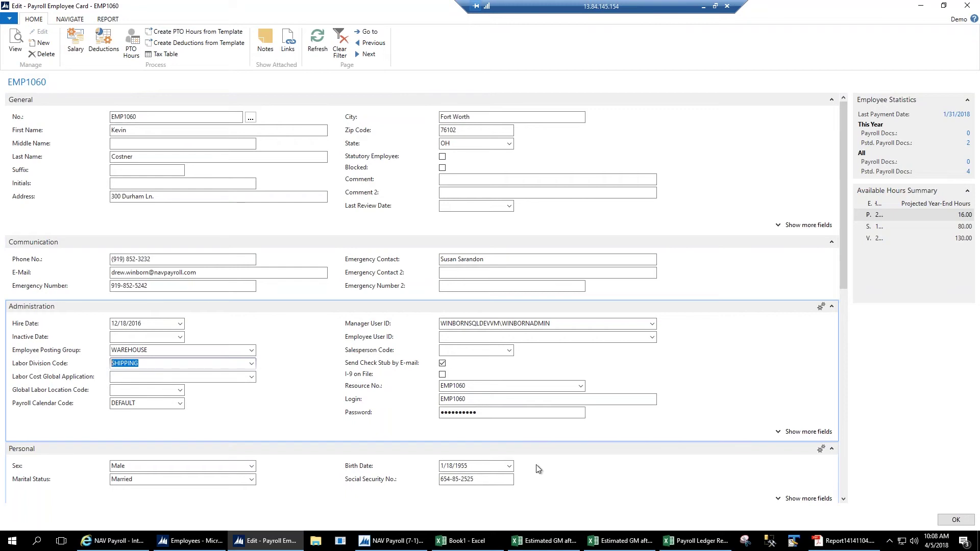
pyautogui.click(953, 520)
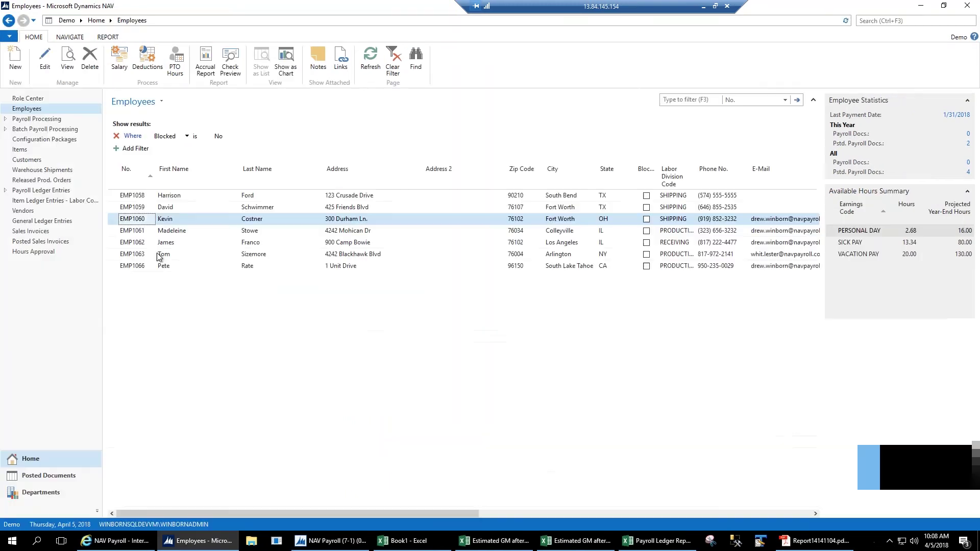
# Open the first listed employee's card and review that employee's PTO hours setup
pyautogui.doubleClick(135, 195)
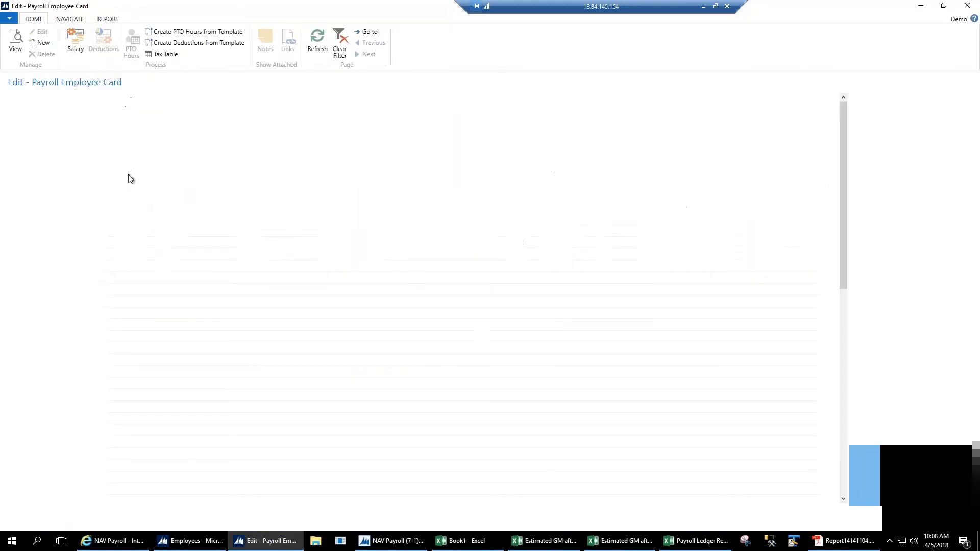
pyautogui.click(128, 50)
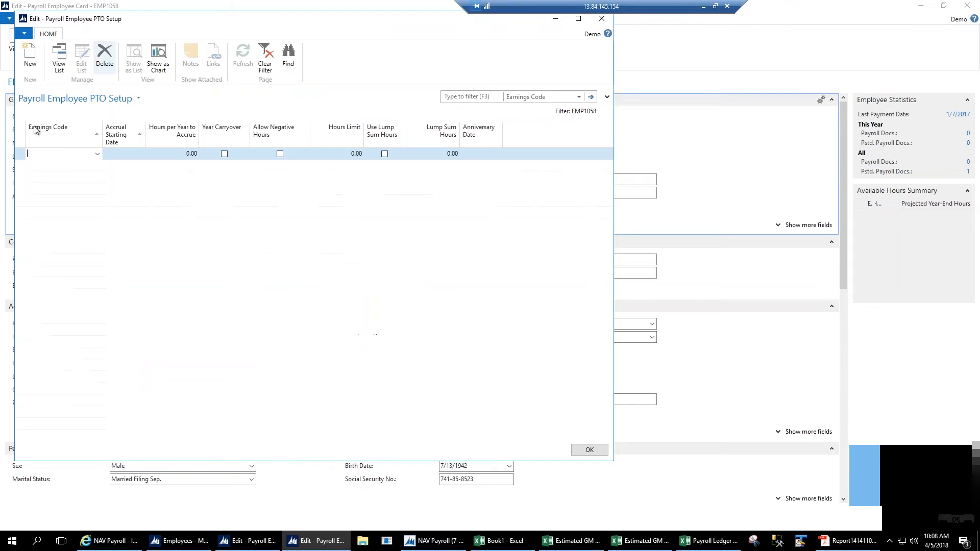
pyautogui.click(590, 450)
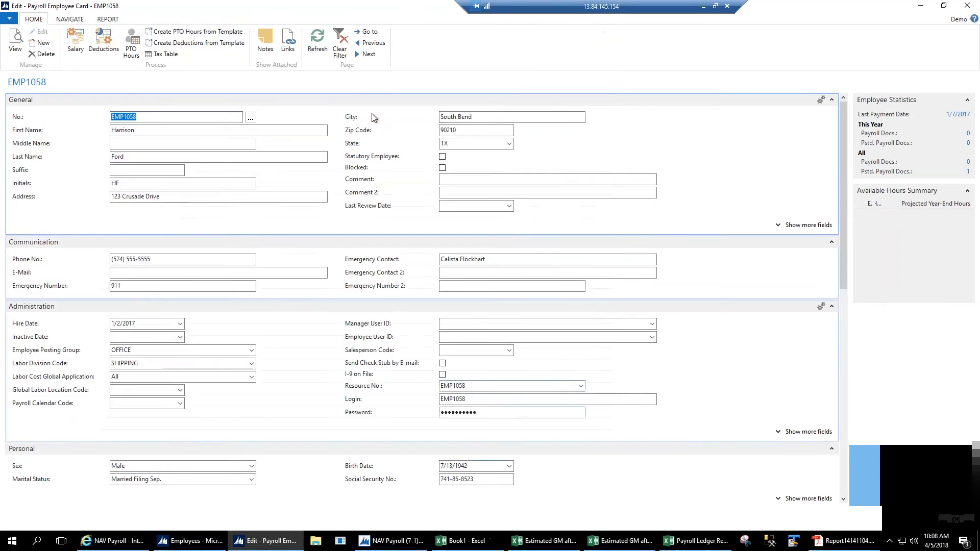
# Create the employee's PTO hours from the template for the SHIPPING labor division
pyautogui.click(216, 34)
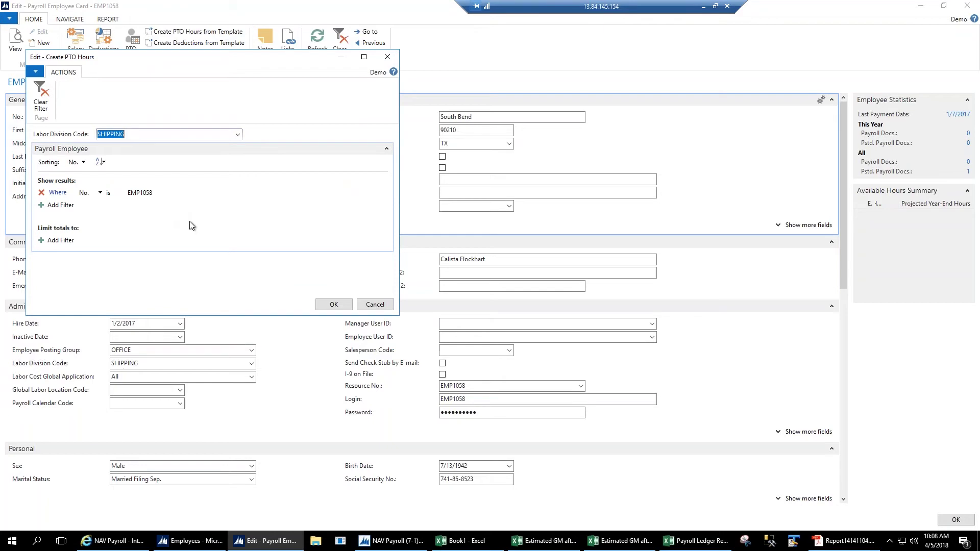
pyautogui.click(334, 305)
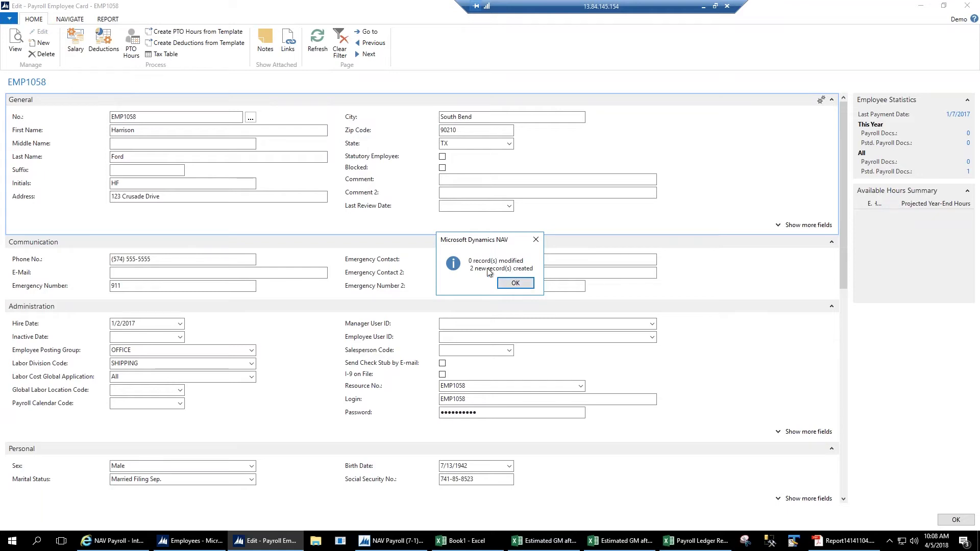
pyautogui.click(512, 284)
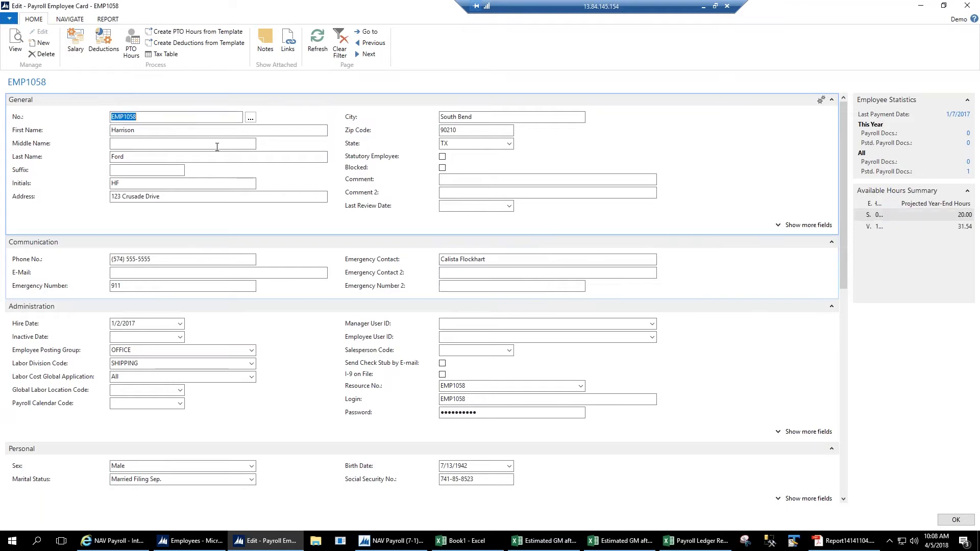
# Review the sick pay and vacation pay lines in the employee's PTO setup and close the employee card
pyautogui.click(131, 52)
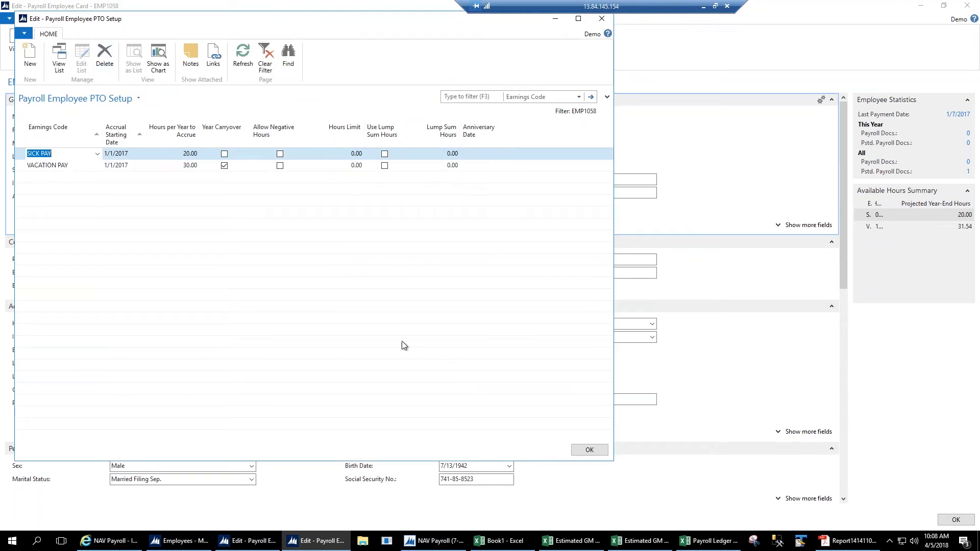
pyautogui.click(577, 447)
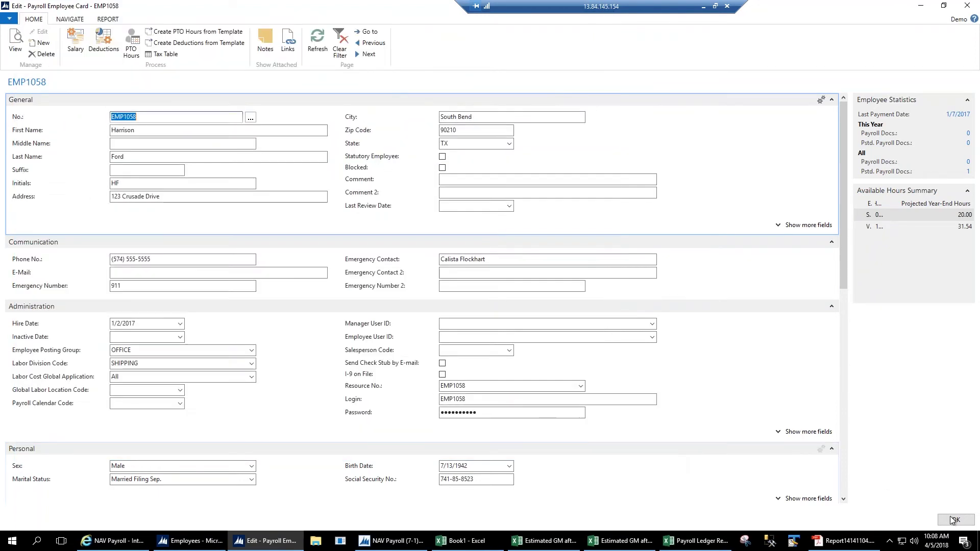
pyautogui.click(953, 521)
# Calculate a payroll check preview for the third listed employee with pay cycle period March 2nd Period 2018
pyautogui.click(132, 220)
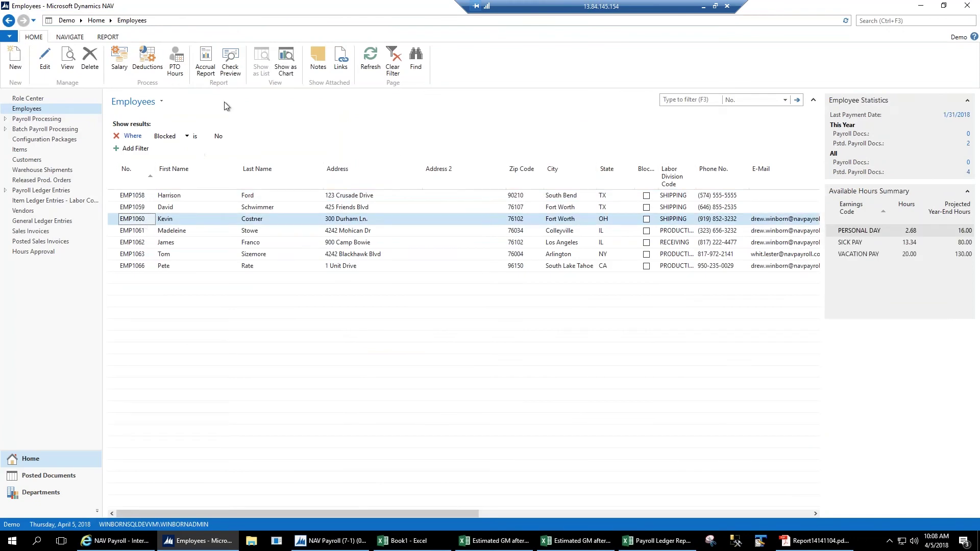
pyautogui.click(229, 70)
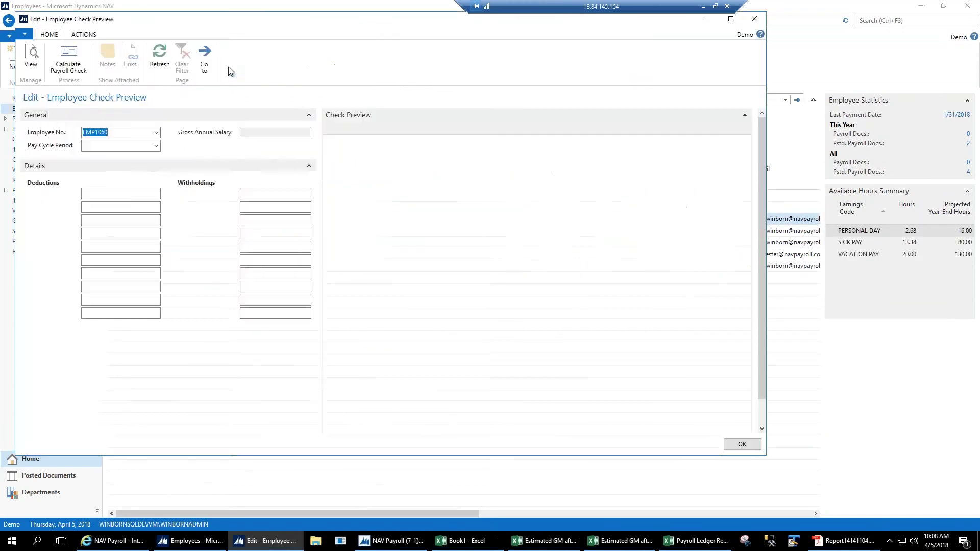
pyautogui.click(156, 145)
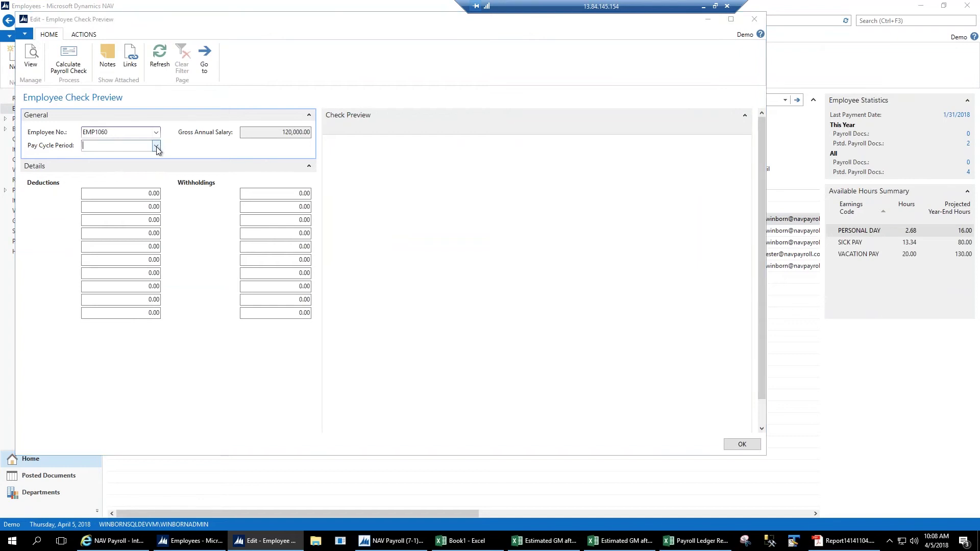
pyautogui.doubleClick(111, 270)
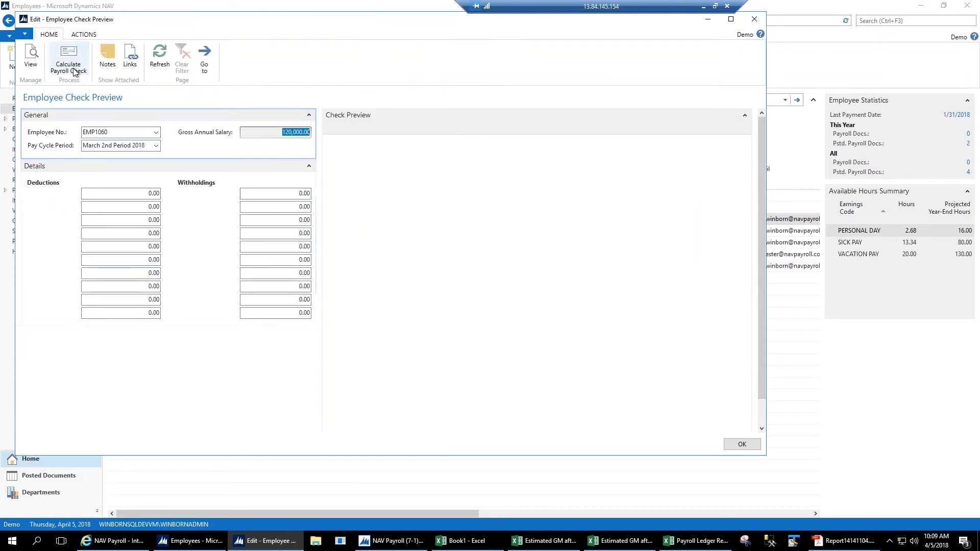
pyautogui.click(74, 72)
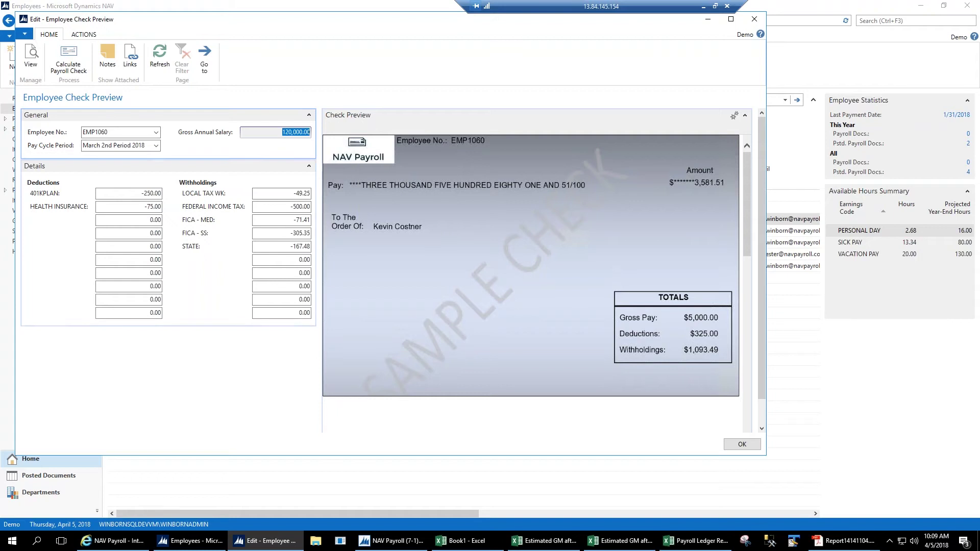
# Set the 401KPLAN deduction to -500 in the check preview, recalculate the check and close the preview
pyautogui.click(139, 193)
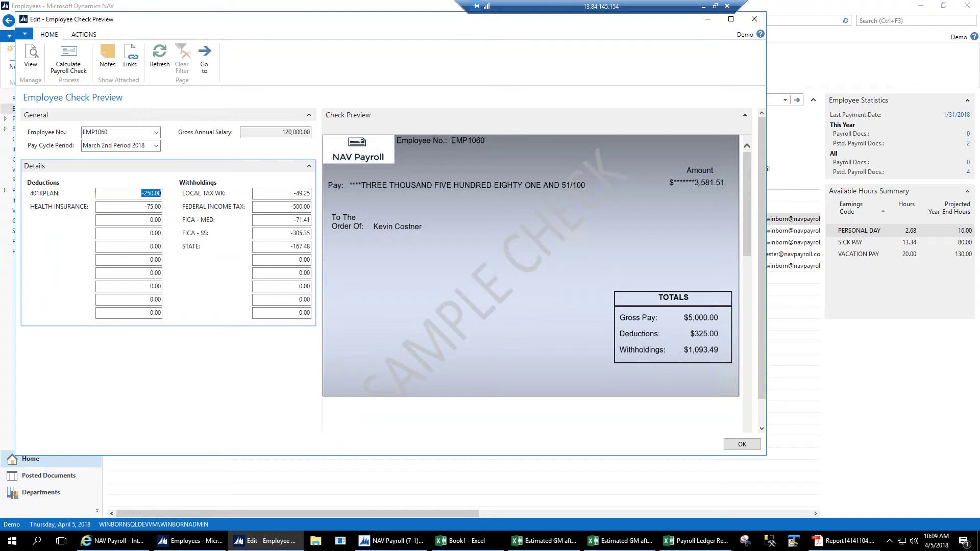
pyautogui.write('-500')
pyautogui.press('Tab')
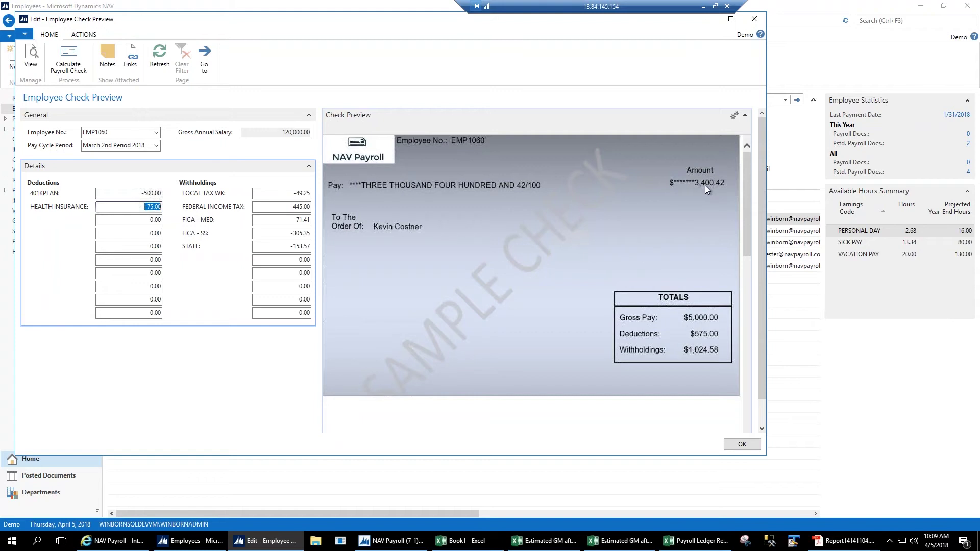
pyautogui.click(136, 193)
pyautogui.hotkey('ctrl', 'a')
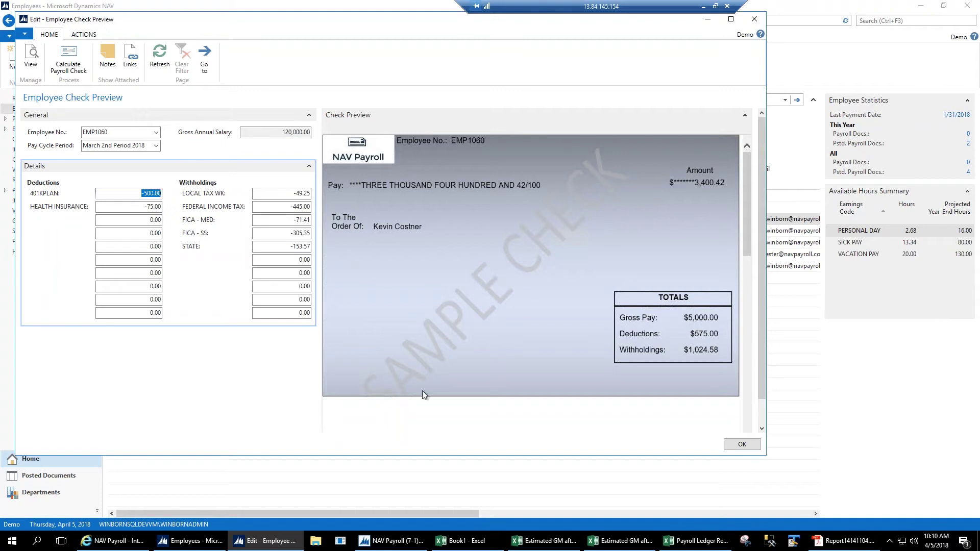
pyautogui.click(734, 445)
# Open the third listed employee's card and locate the portal login in the Administration section
pyautogui.doubleClick(135, 219)
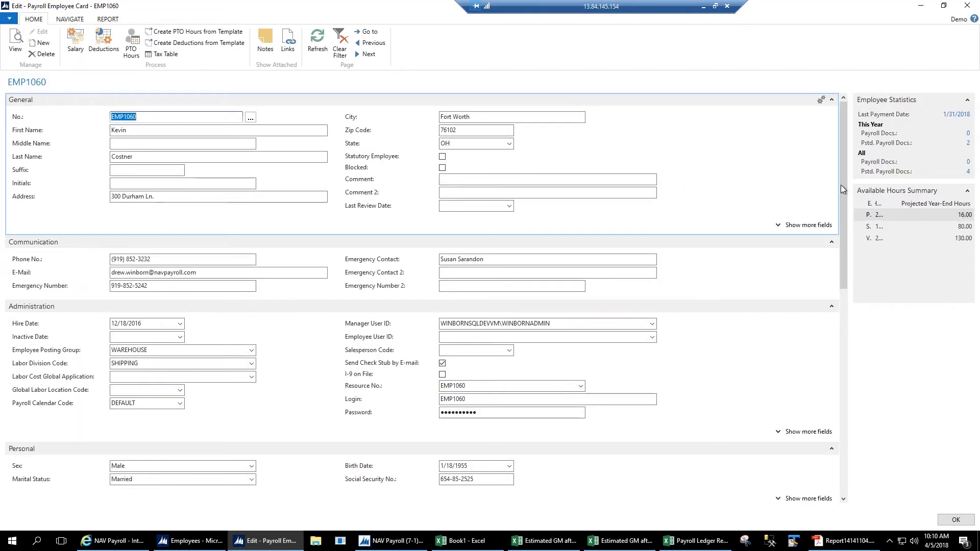
pyautogui.moveTo(841, 188); pyautogui.dragTo(842, 244)
pyautogui.click(510, 268)
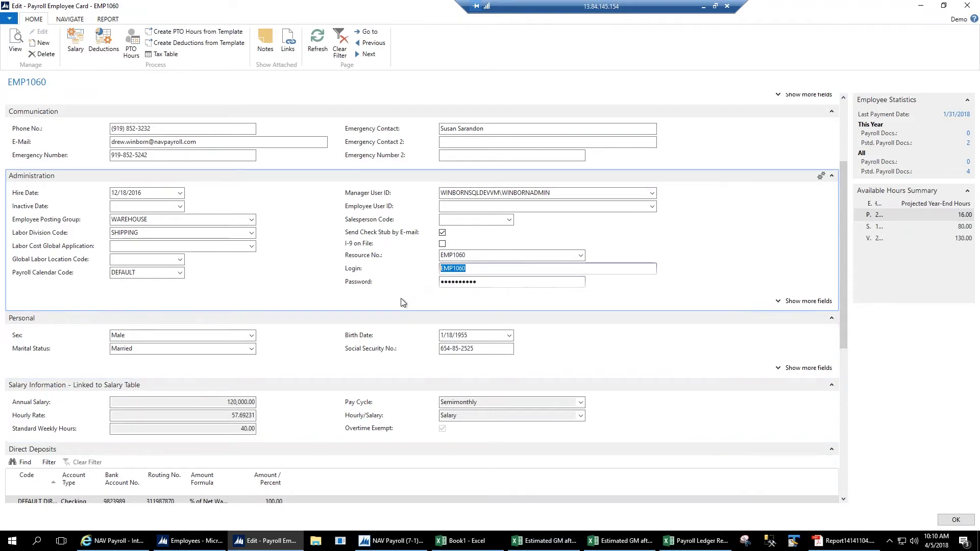
# Switch to the NAV Payroll web portal in Internet Explorer and sign in with the employee's login and password
pyautogui.click(132, 540)
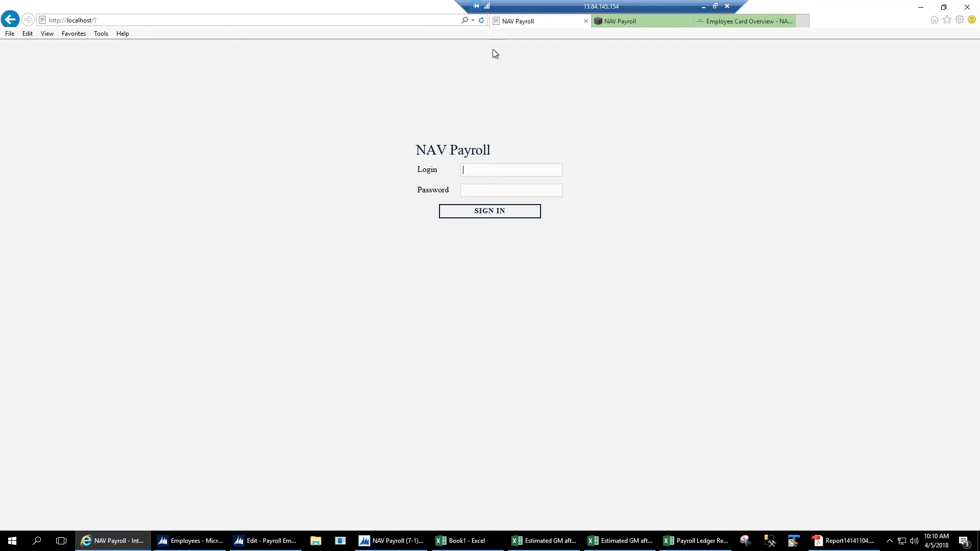
pyautogui.write('EMP1060')
pyautogui.press('Tab')
pyautogui.write('***')
pyautogui.click(489, 211)
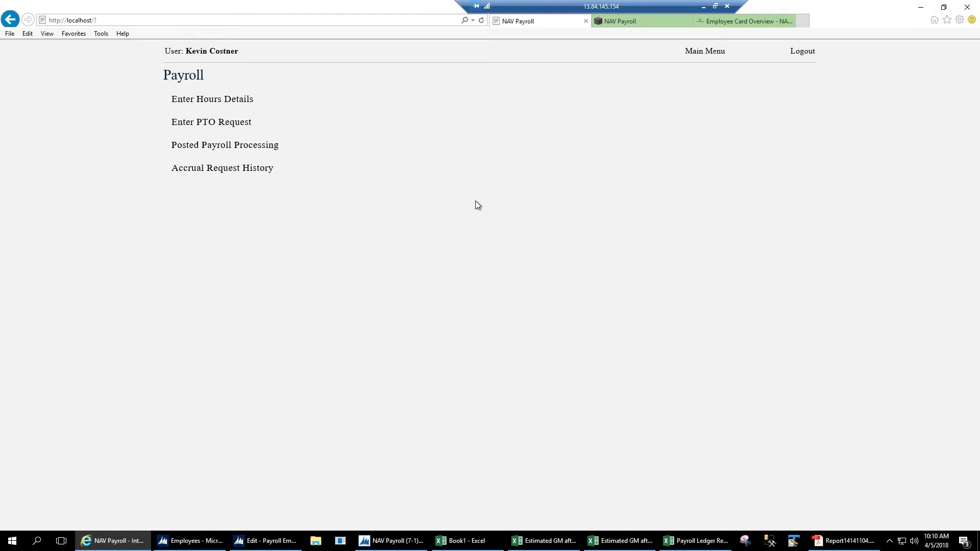
# View the hours details entry form and return to the portal's main menu
pyautogui.click(226, 104)
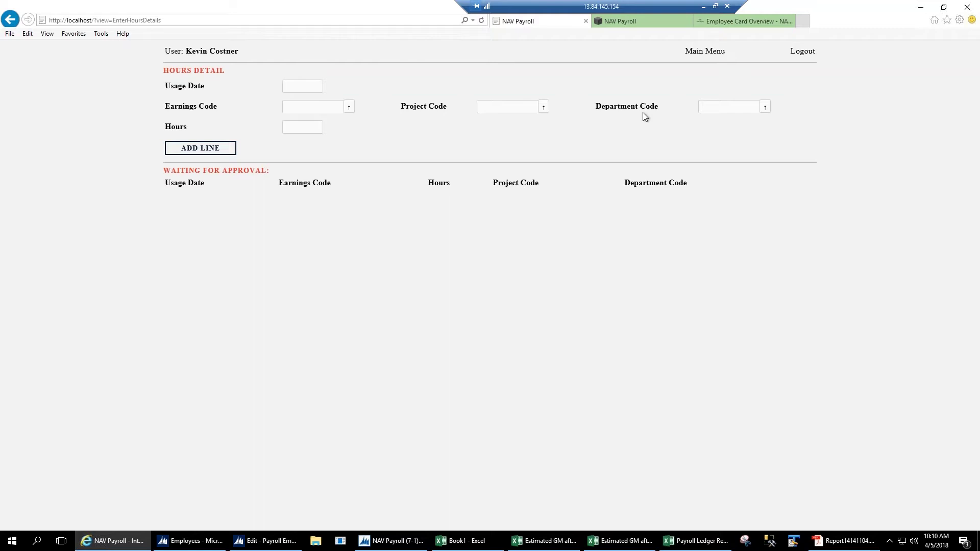
pyautogui.click(698, 53)
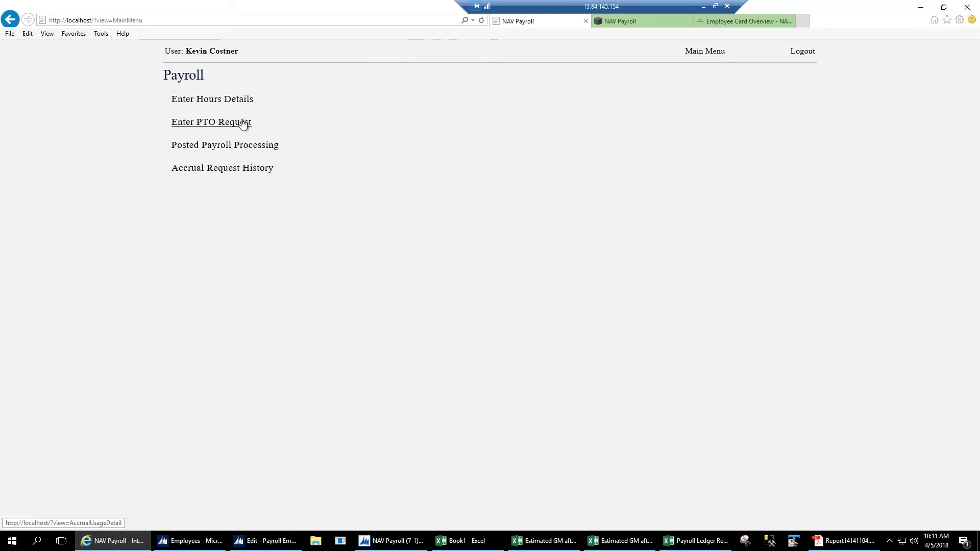
# Submit a PTO request for 4 hours of VACATION PAY with usage date 03/13/2018
pyautogui.click(217, 123)
pyautogui.click(294, 186)
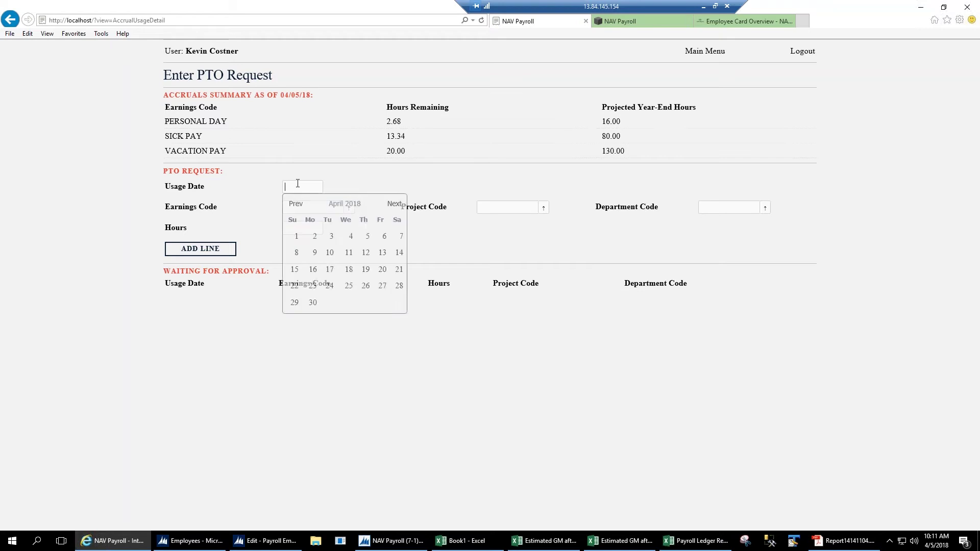
pyautogui.click(295, 204)
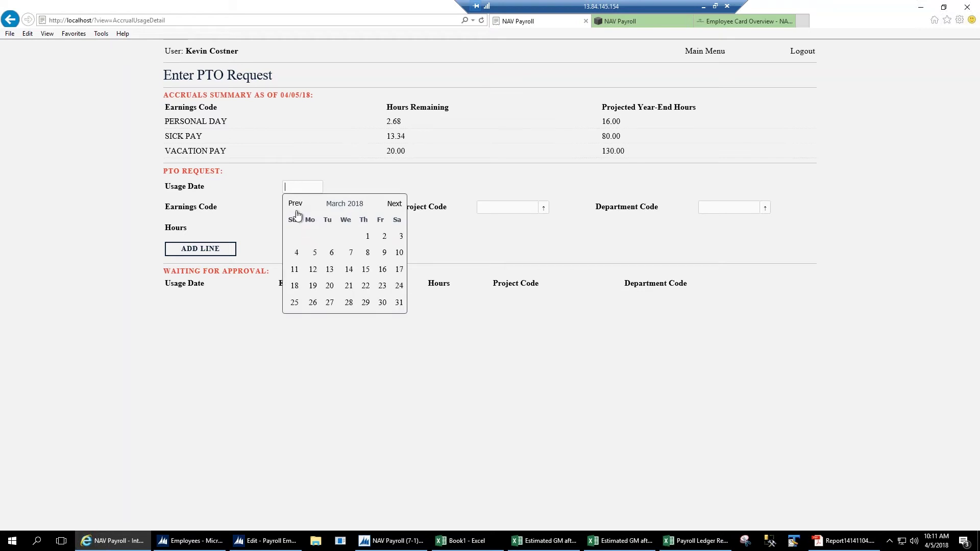
pyautogui.click(328, 270)
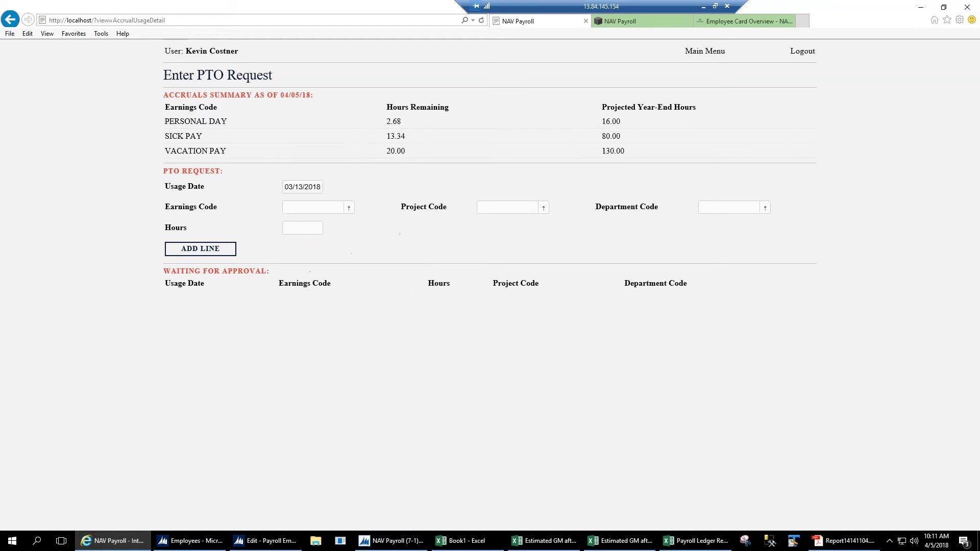
pyautogui.write('vac')
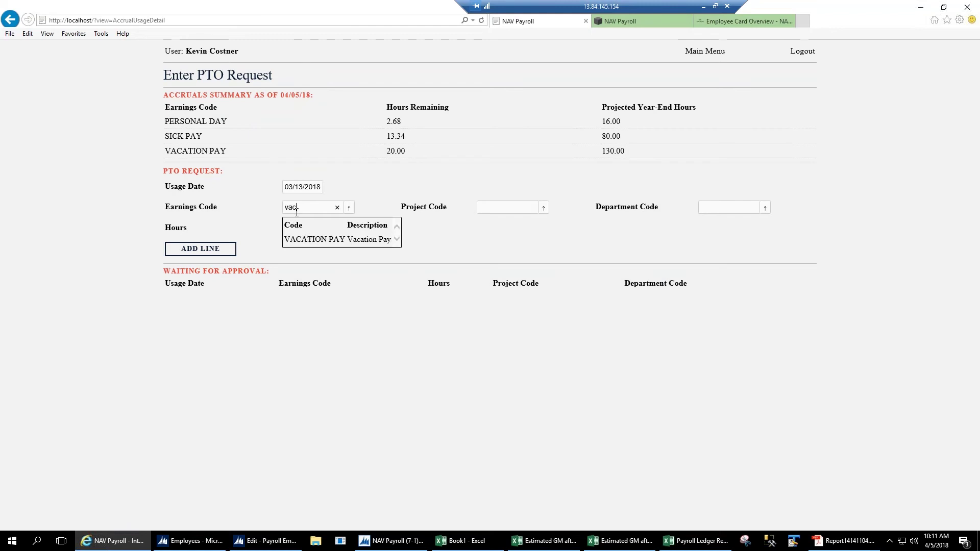
pyautogui.press('Return')
pyautogui.click(300, 228)
pyautogui.write('4')
pyautogui.press('Tab')
pyautogui.click(225, 248)
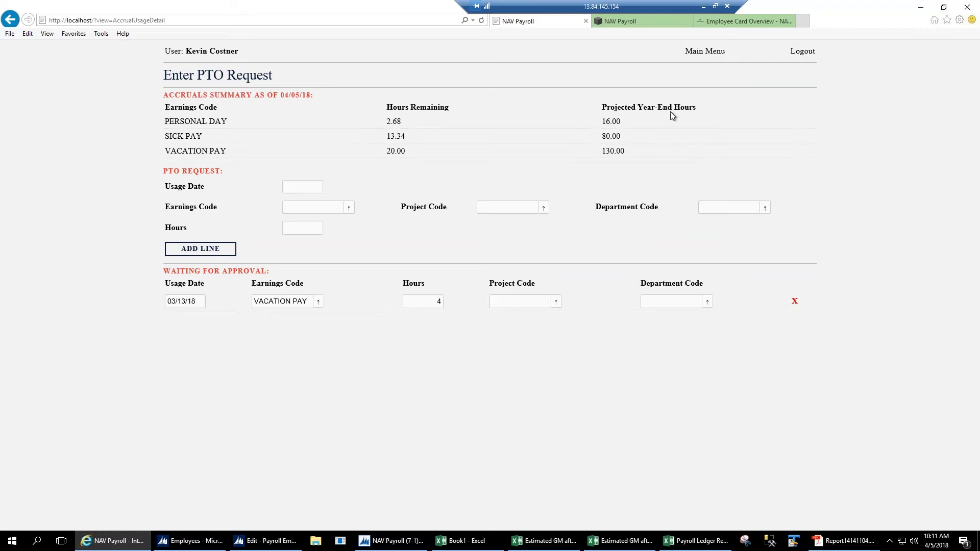
# Review the employee's posted payroll processing list and return to the main menu
pyautogui.click(705, 51)
pyautogui.click(270, 146)
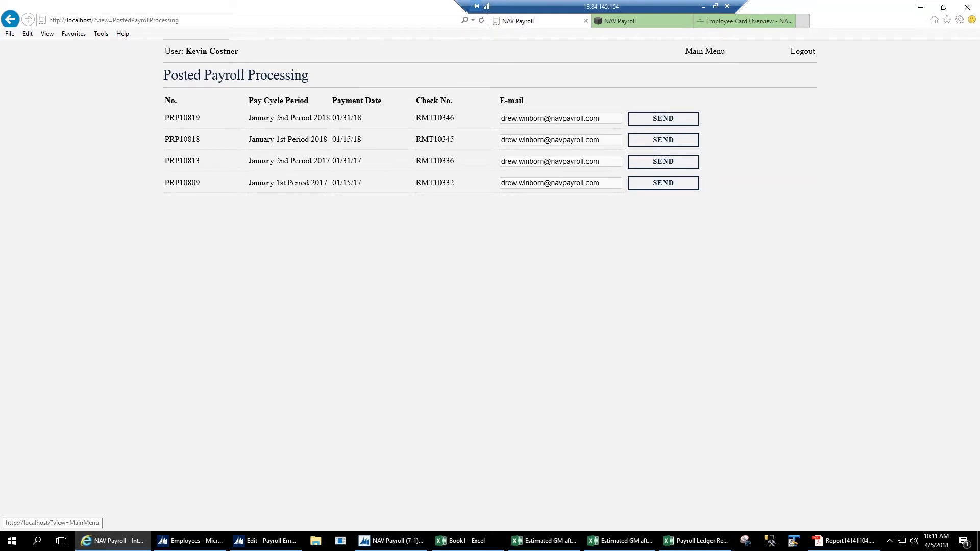
pyautogui.click(705, 51)
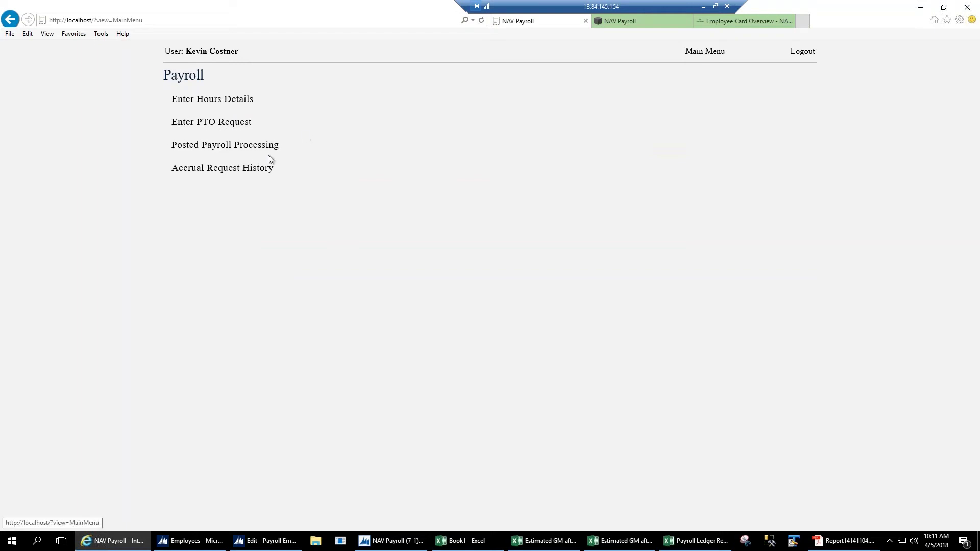
# Review the employee's accrual request history in the portal and return to the main menu
pyautogui.click(224, 169)
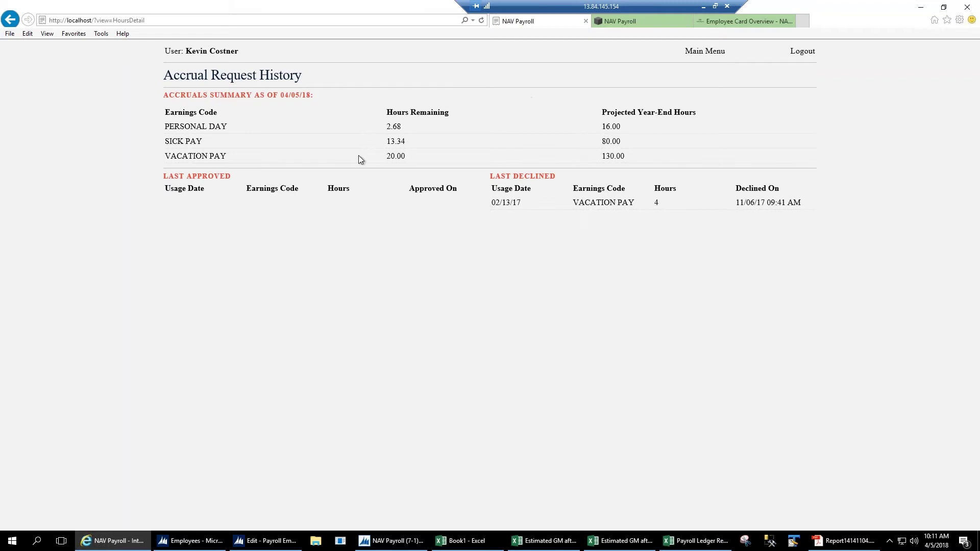
pyautogui.click(704, 51)
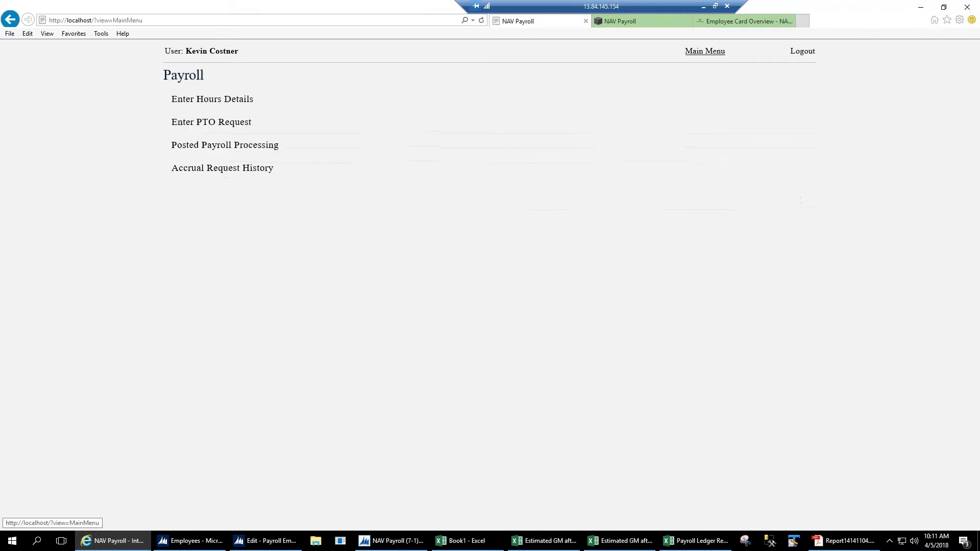
# Switch to the employee's payroll card in Dynamics NAV and examine the Manager User ID in the Administration section
pyautogui.click(266, 540)
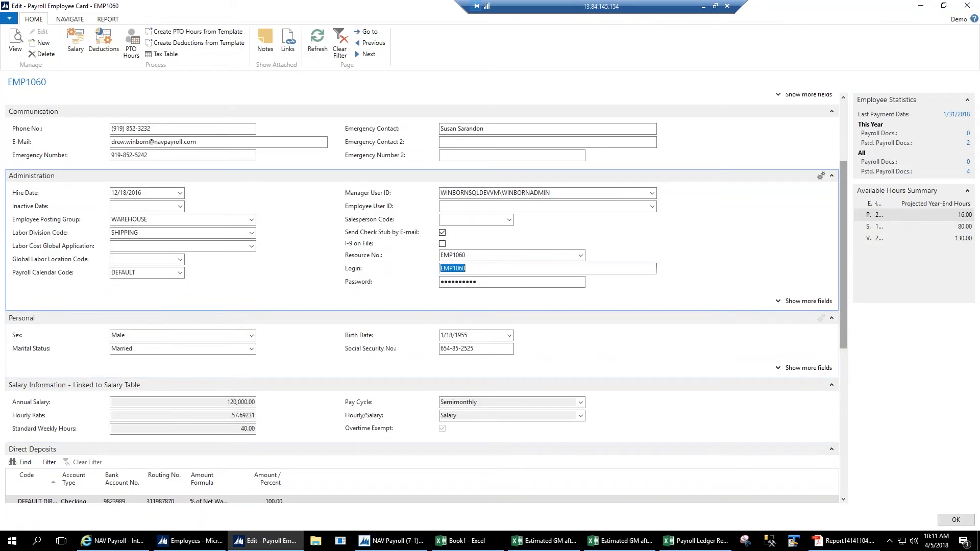
pyautogui.moveTo(841, 335)
pyautogui.mouseDown()
pyautogui.moveTo(840, 363)
pyautogui.moveTo(840, 332)
pyautogui.mouseUp()
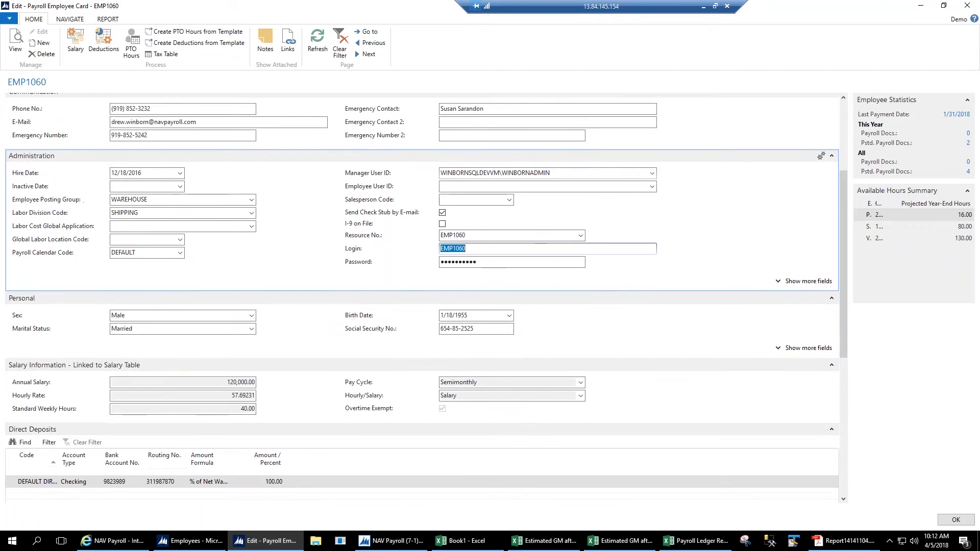
pyautogui.moveTo(550, 174); pyautogui.dragTo(440, 173)
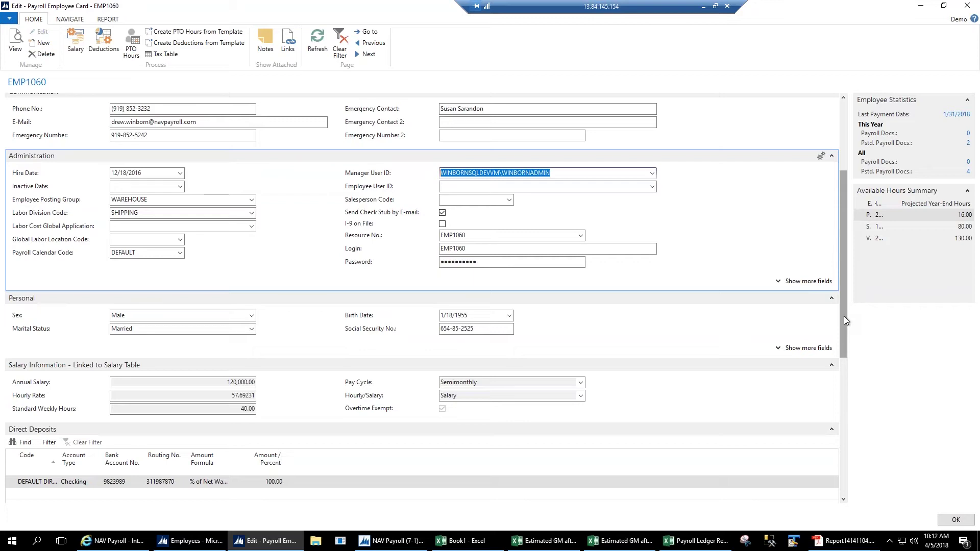
# Resize the columns of the employee card's Available Hours Summary so the earnings codes and hours can be read
pyautogui.moveTo(844, 317); pyautogui.dragTo(844, 324)
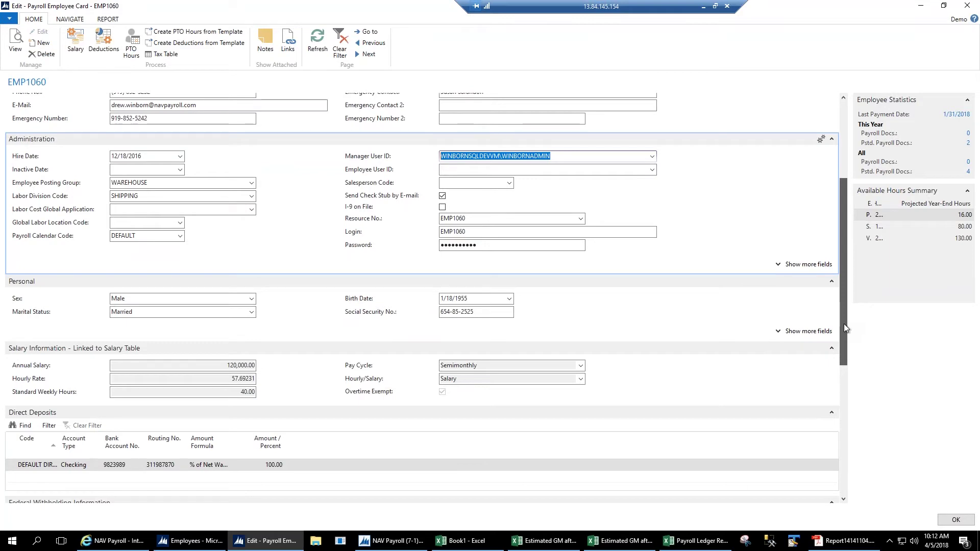
pyautogui.moveTo(843, 335); pyautogui.dragTo(836, 390)
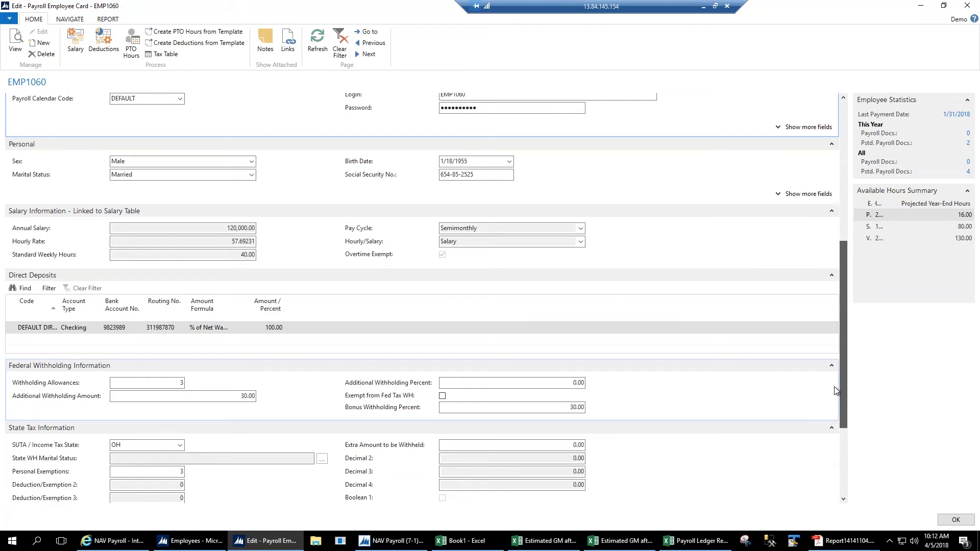
pyautogui.moveTo(887, 203); pyautogui.dragTo(942, 201)
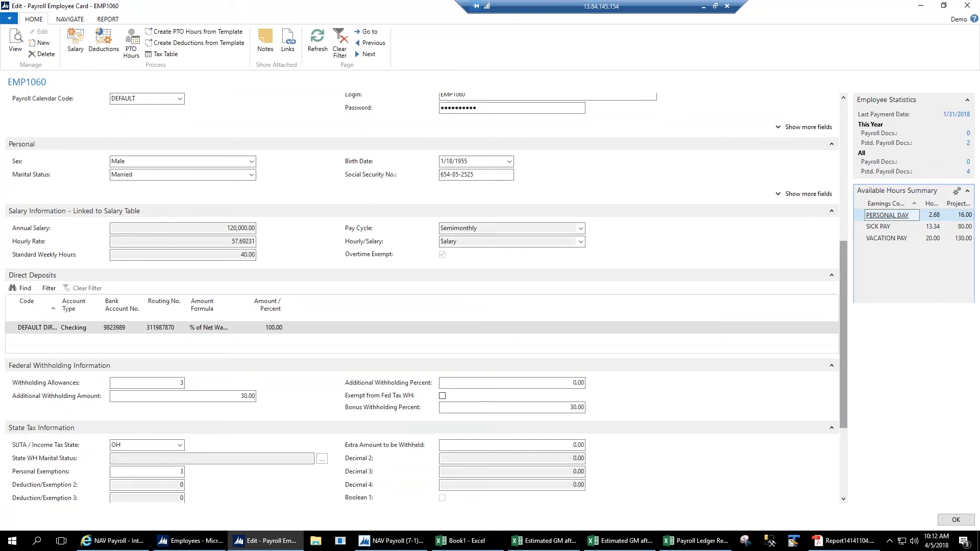
# Examine the employee card's additional and bonus federal withholding fields and the state and local tax sections
pyautogui.moveTo(845, 322); pyautogui.dragTo(846, 342)
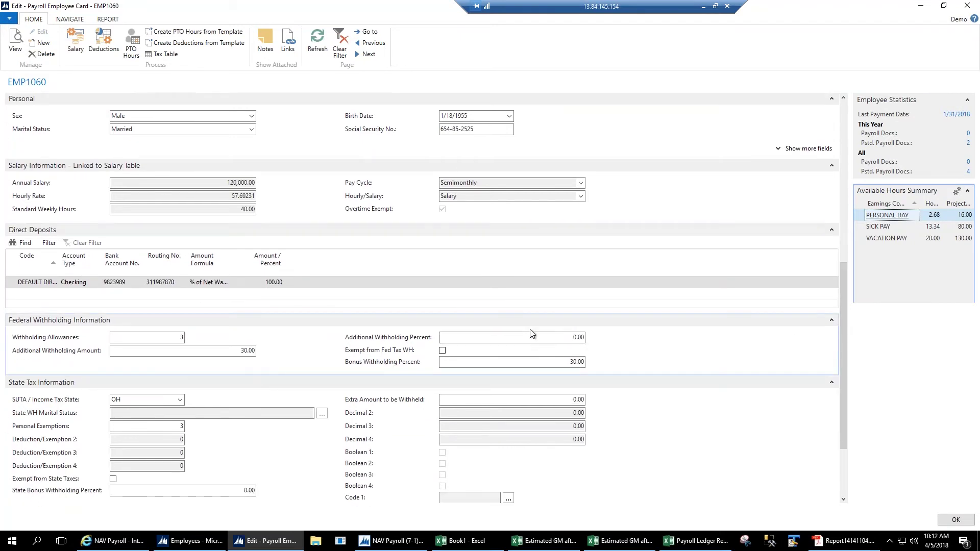
pyautogui.click(238, 351)
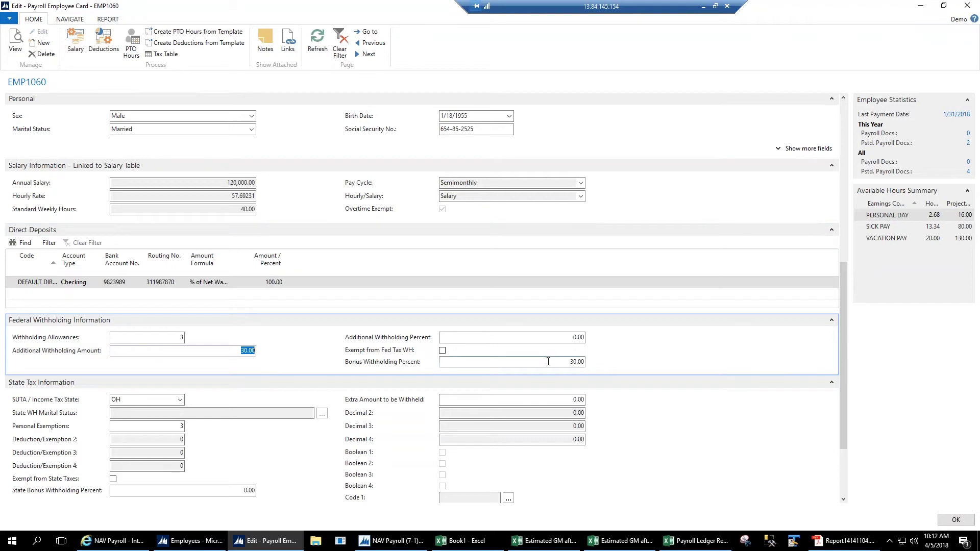
pyautogui.click(595, 362)
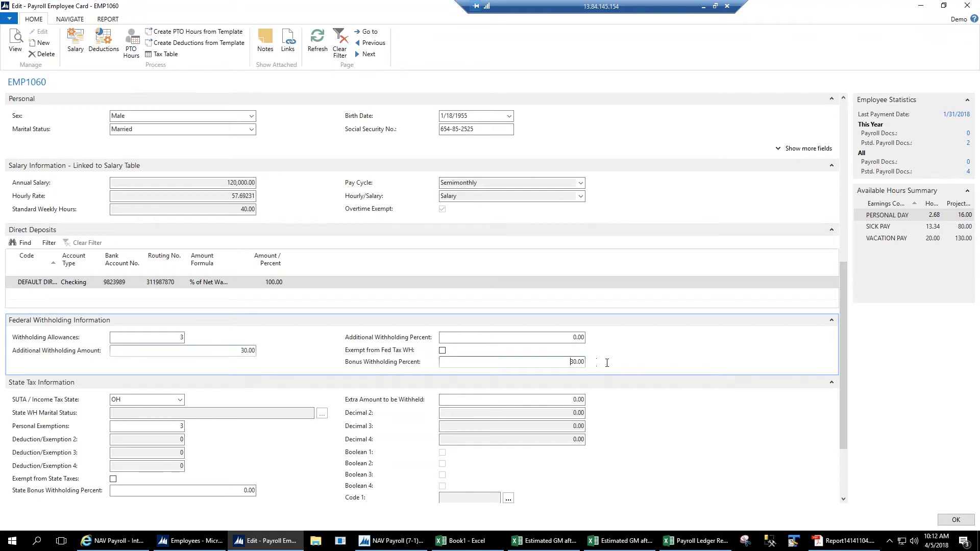
pyautogui.moveTo(845, 368); pyautogui.dragTo(846, 396)
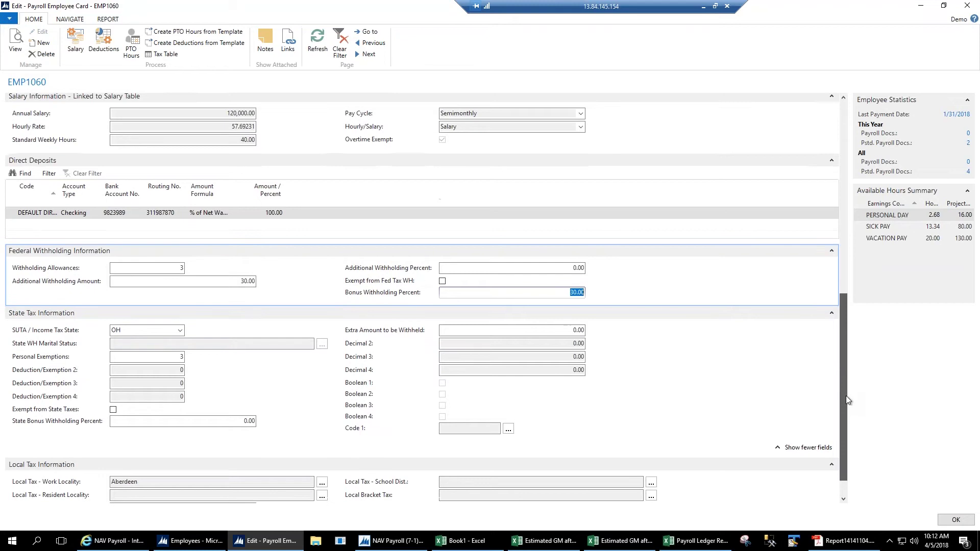
pyautogui.moveTo(846, 396); pyautogui.dragTo(845, 388)
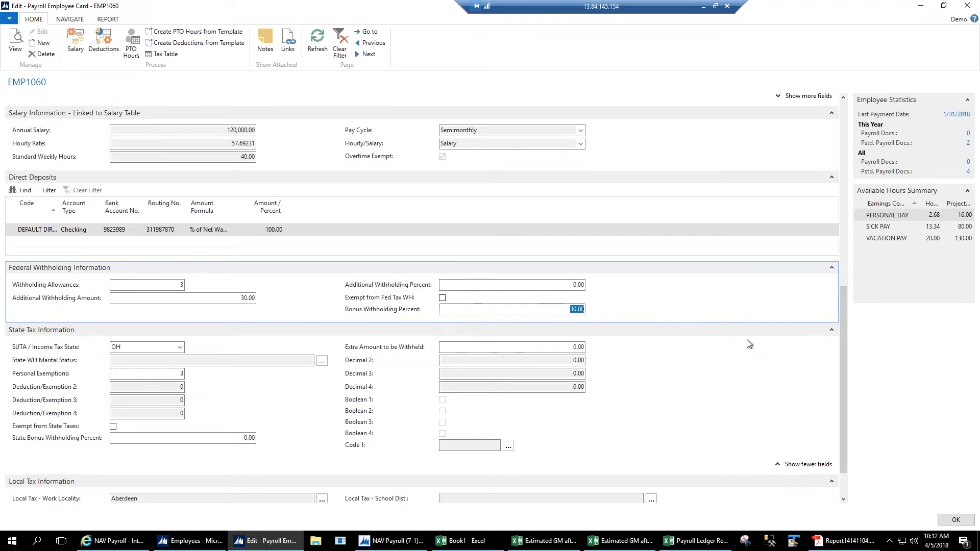
pyautogui.moveTo(841, 372); pyautogui.dragTo(841, 182)
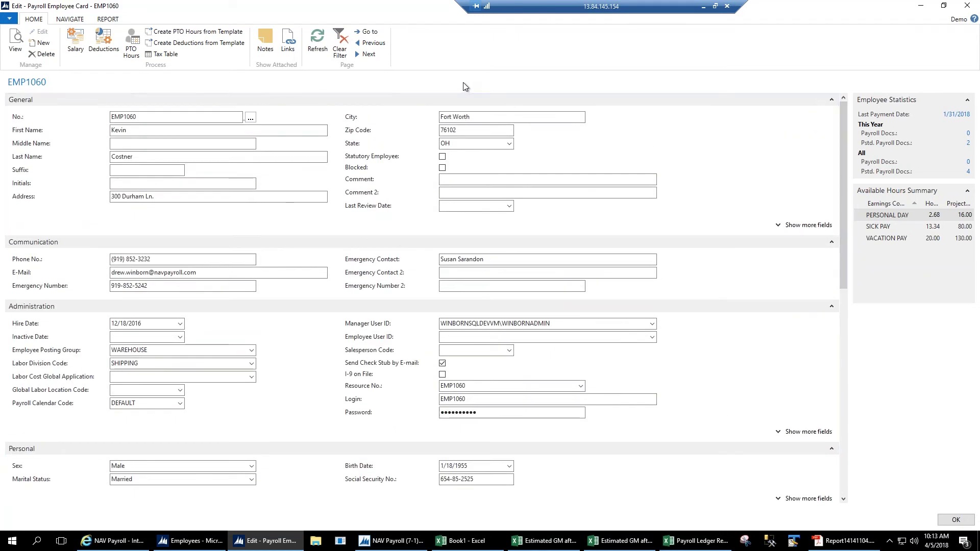
# View the employee's payroll salary records and close them
pyautogui.click(79, 58)
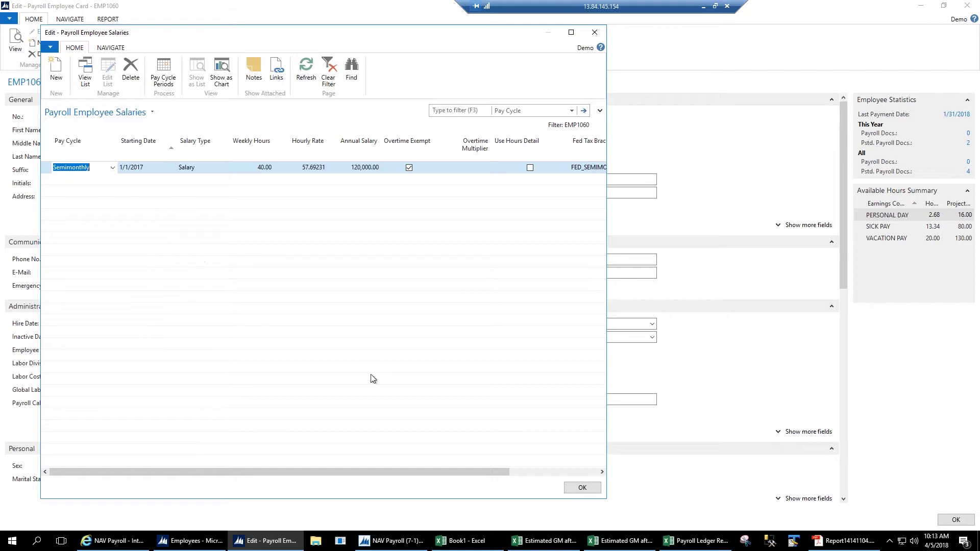
pyautogui.click(582, 489)
# Open the employee's 401KPLAN deduction card and check the employee deduction limit
pyautogui.click(107, 49)
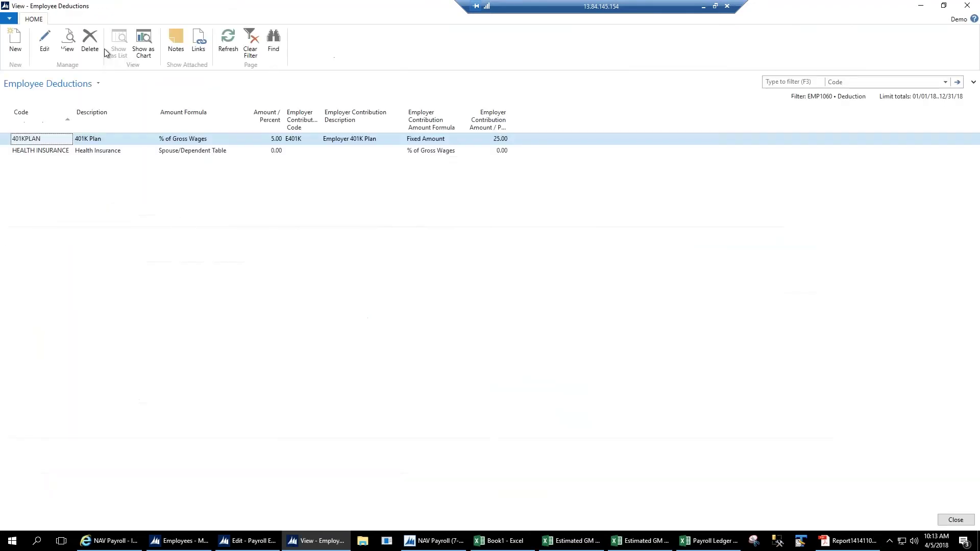
pyautogui.click(44, 47)
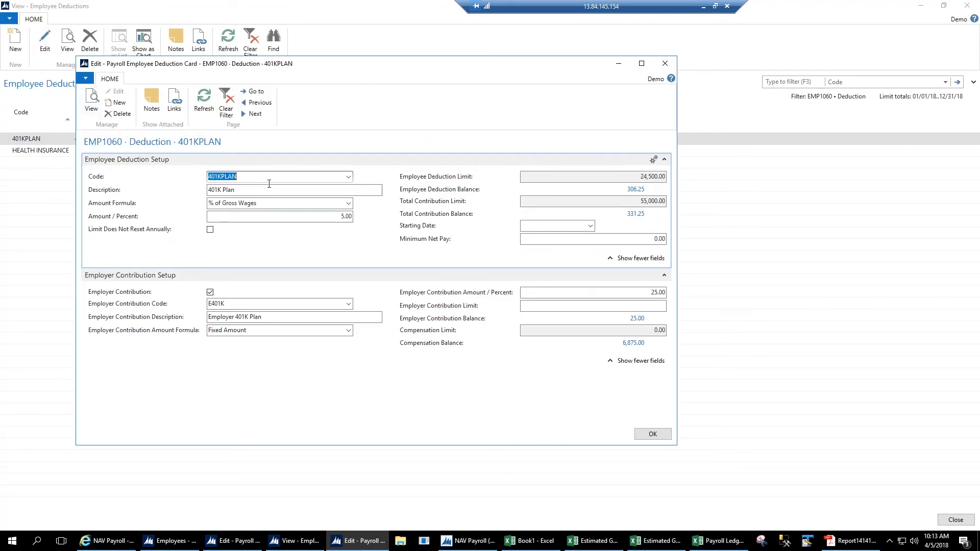
pyautogui.click(658, 177)
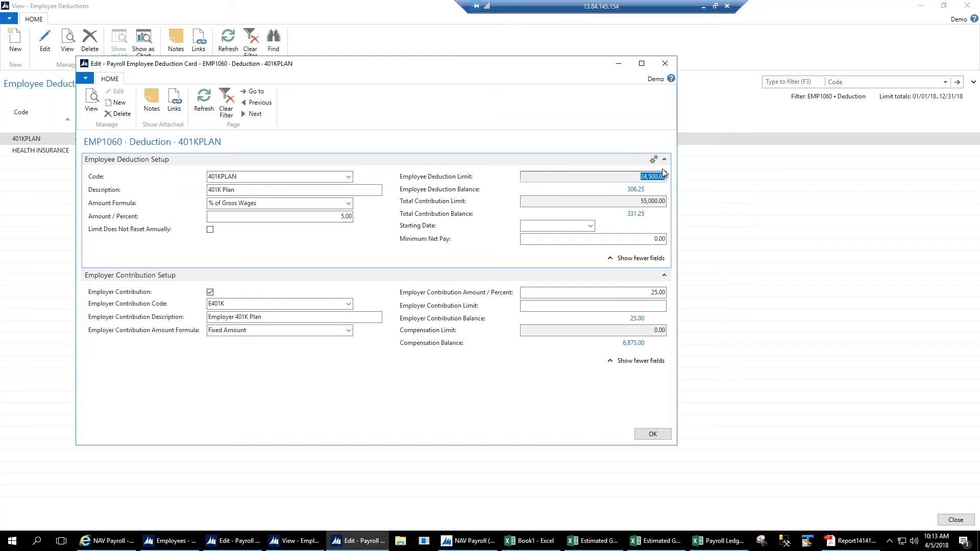
# Inspect the payroll ledger entries behind the 401KPLAN employee deduction balance and total contribution balance
pyautogui.click(635, 189)
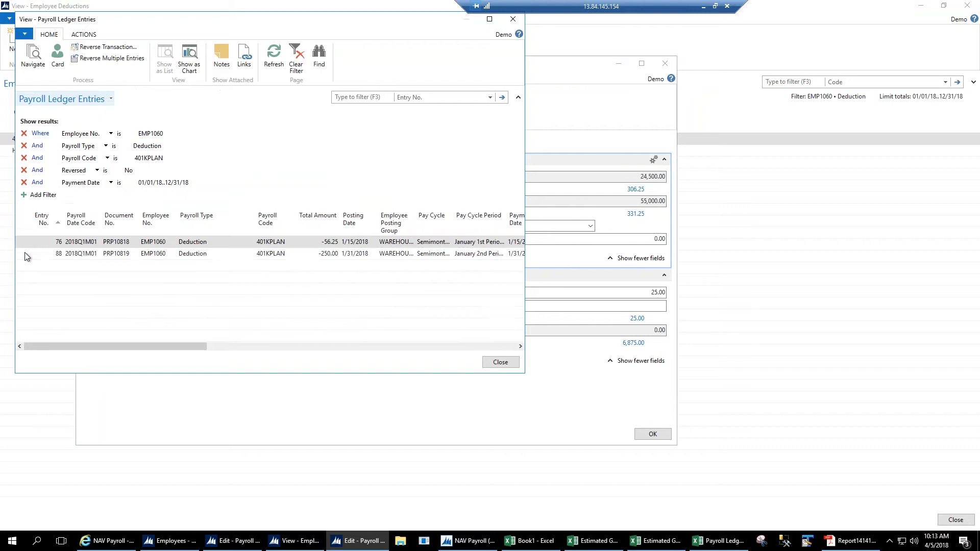
pyautogui.moveTo(25, 252); pyautogui.dragTo(22, 240)
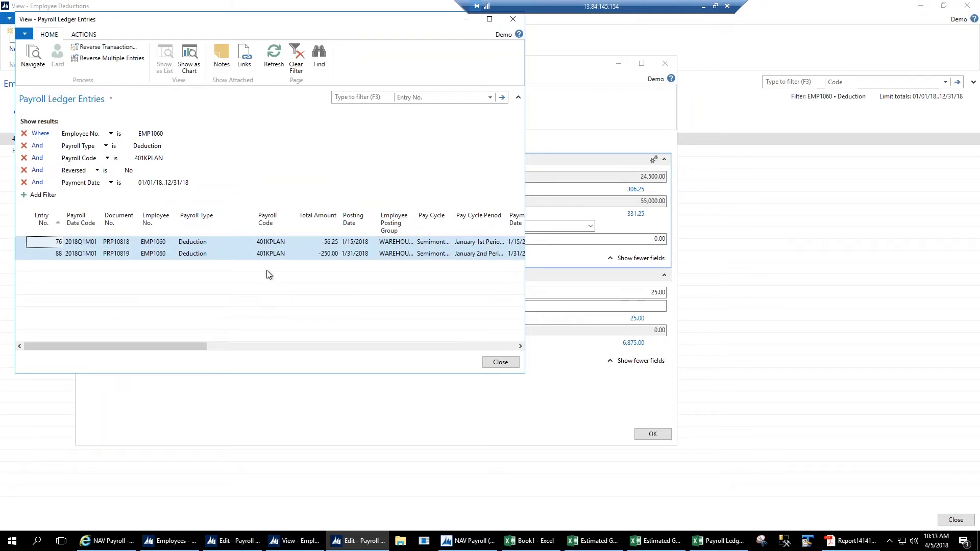
pyautogui.click(500, 362)
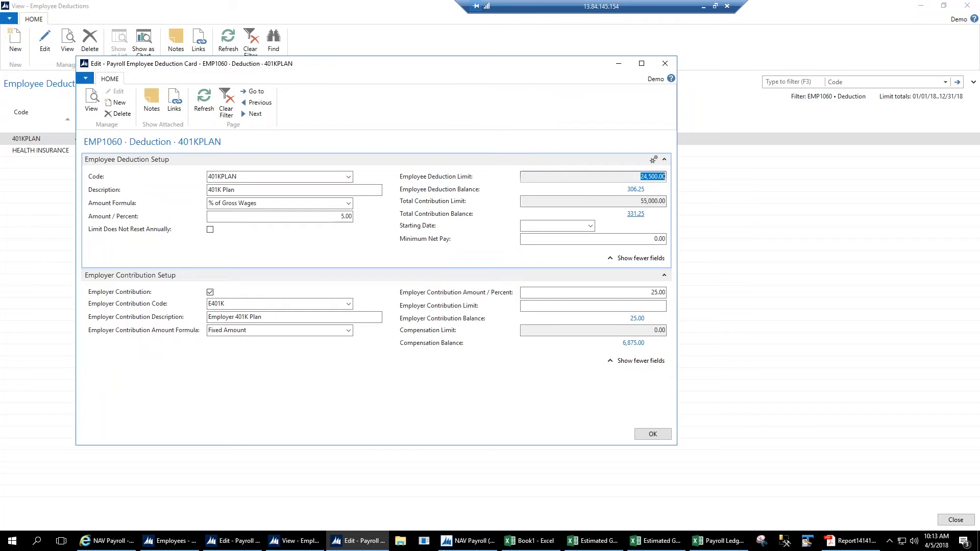
pyautogui.click(636, 214)
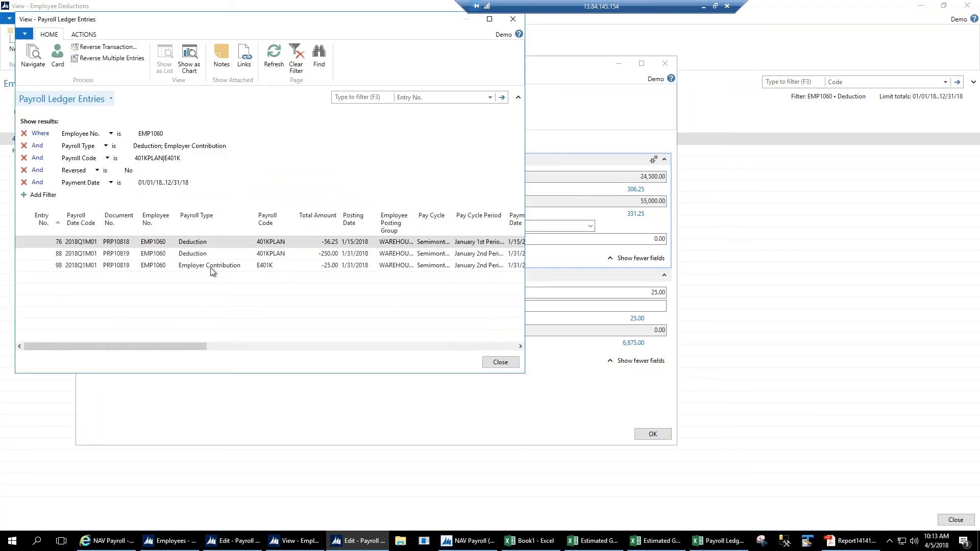
pyautogui.click(500, 362)
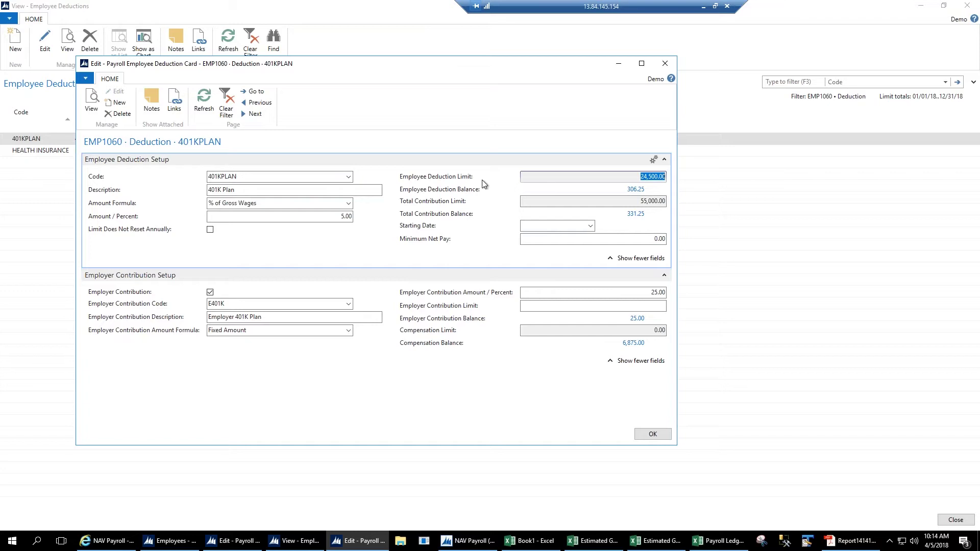
# Close the 401KPLAN deduction card, look at the HEALTH INSURANCE deduction line, and return to the employee card
pyautogui.moveTo(480, 180)
pyautogui.click(652, 434)
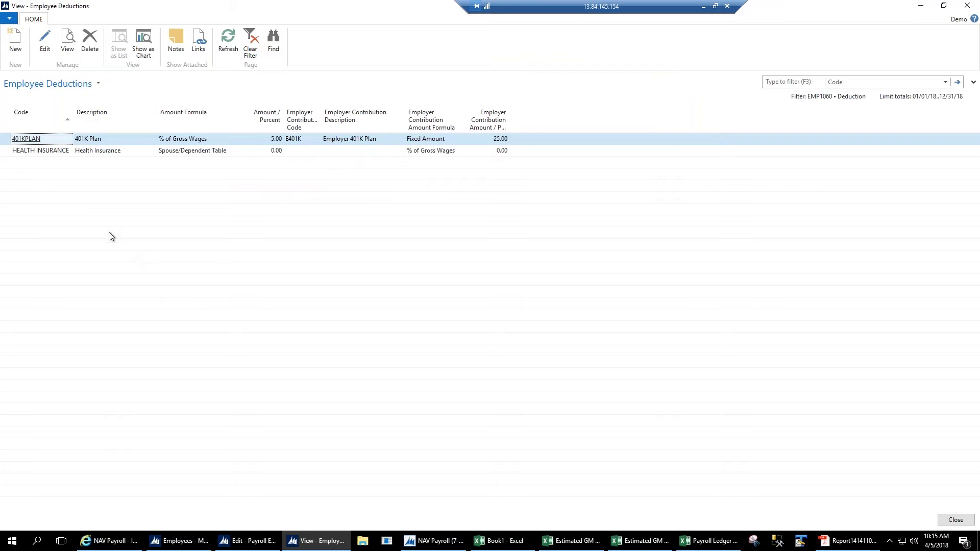
pyautogui.click(43, 152)
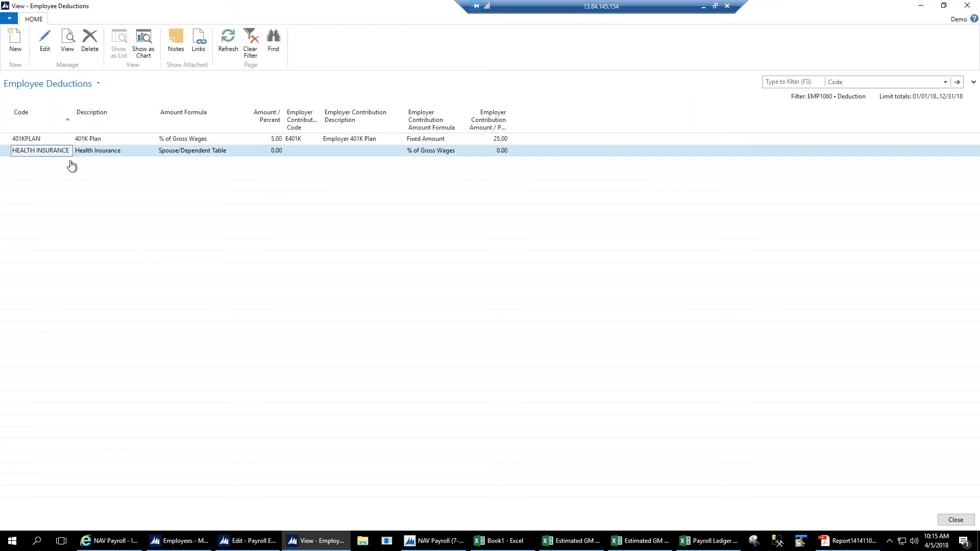
pyautogui.click(945, 523)
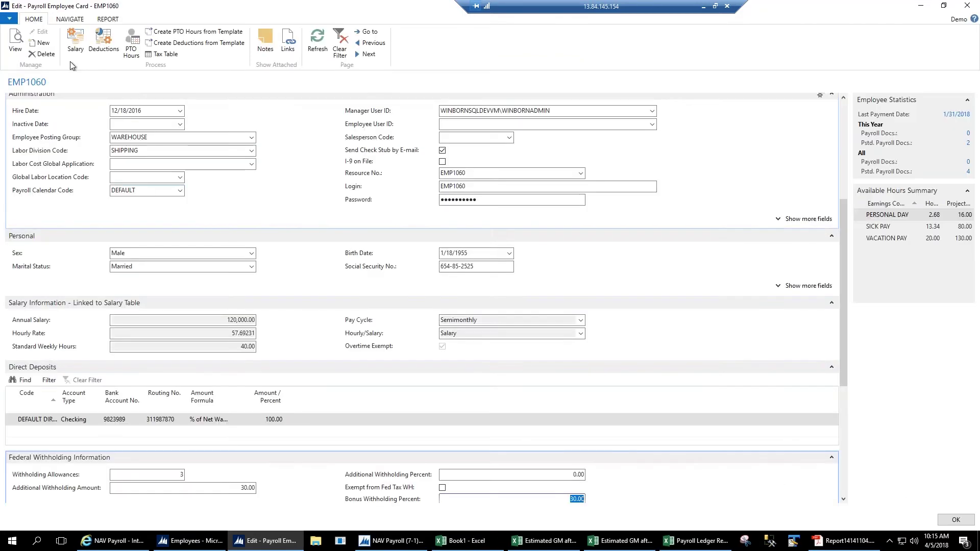
# View the employee's default dimensions and close them
pyautogui.click(67, 20)
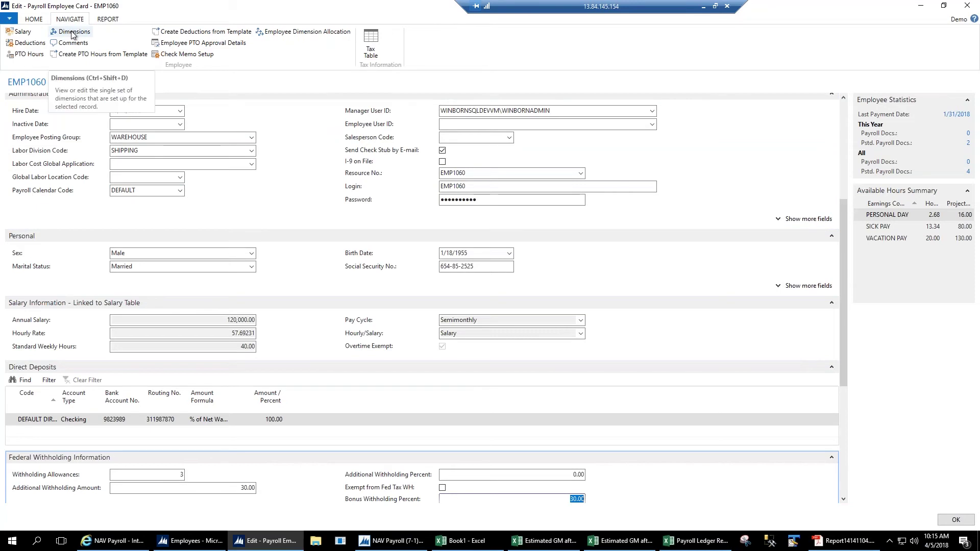
pyautogui.click(72, 33)
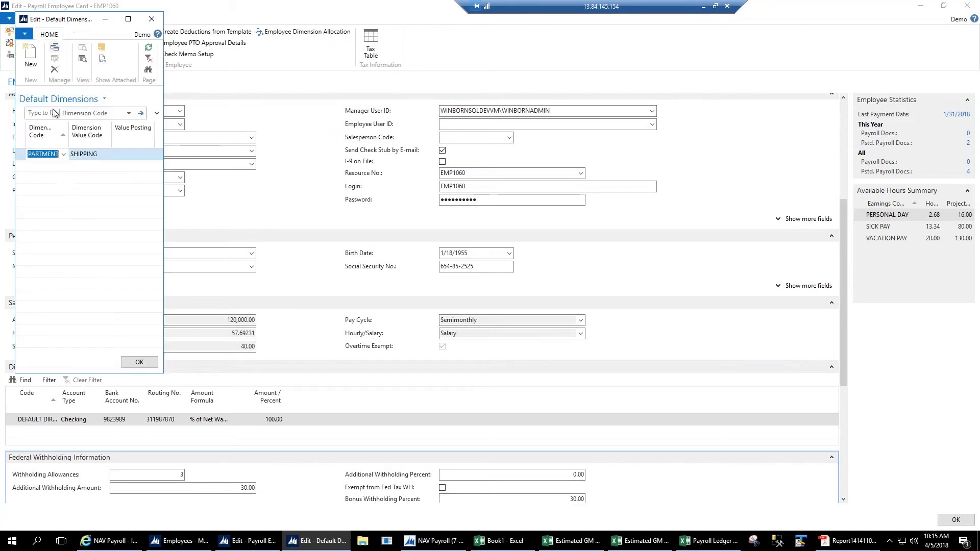
pyautogui.click(151, 20)
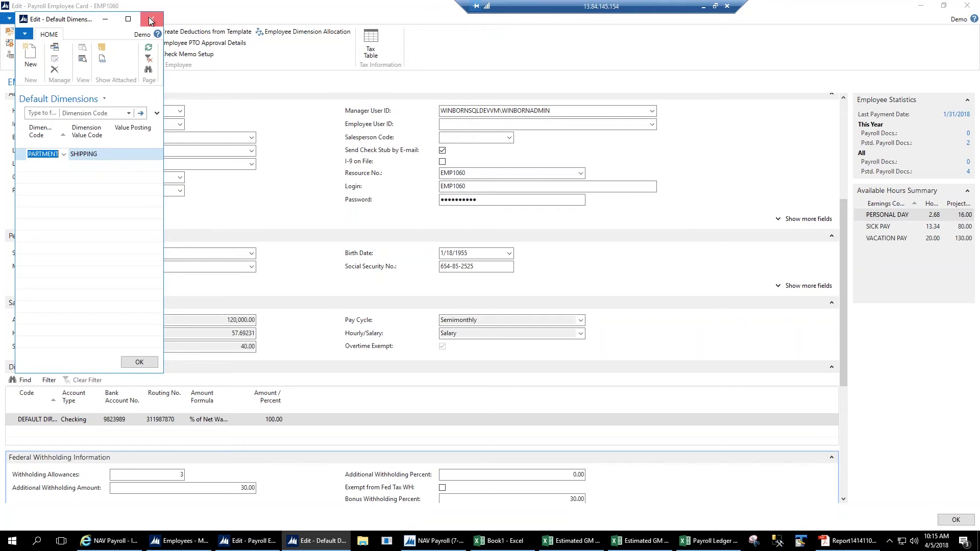
# Open the employee's dimension allocation template and add a 10 percent allocation to project MERCEDES
pyautogui.click(285, 32)
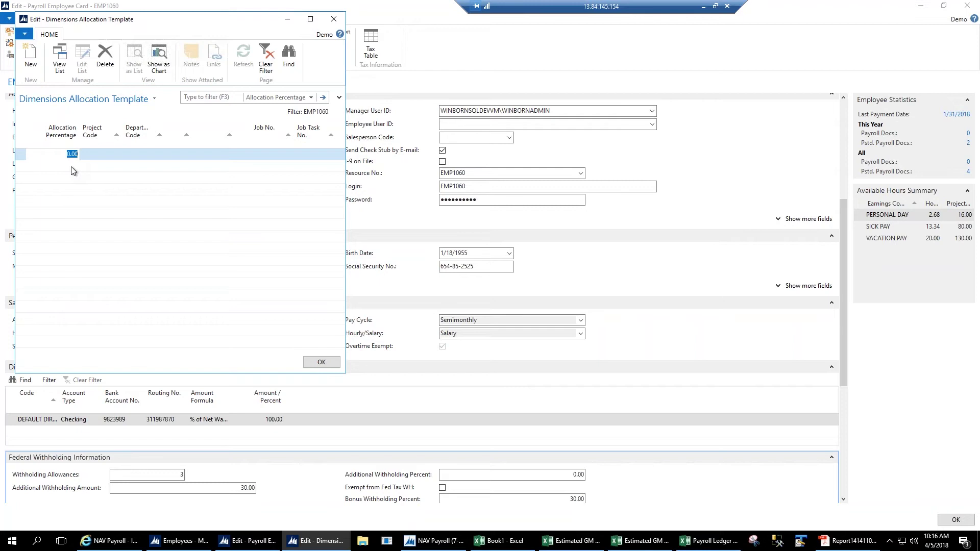
pyautogui.write('10')
pyautogui.press('Tab')
pyautogui.click(117, 155)
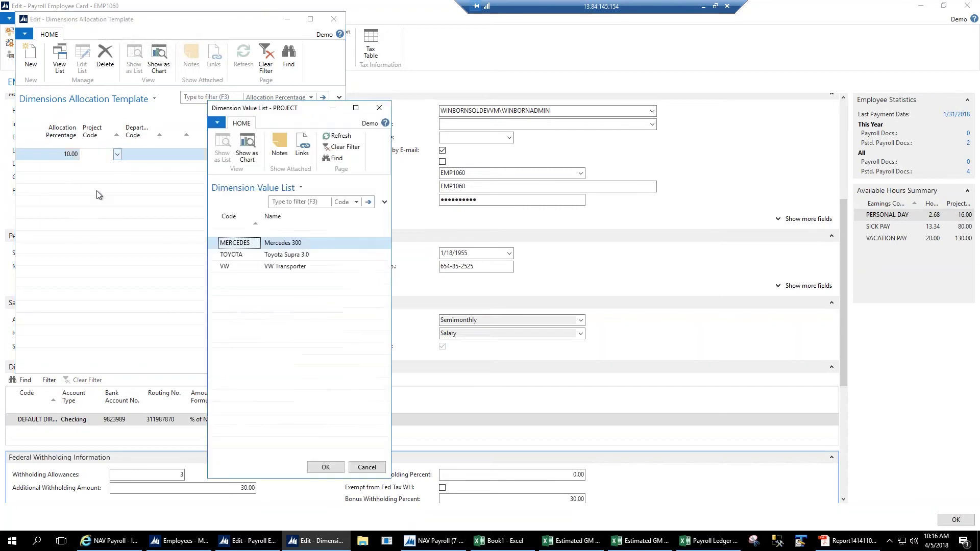
pyautogui.doubleClick(229, 246)
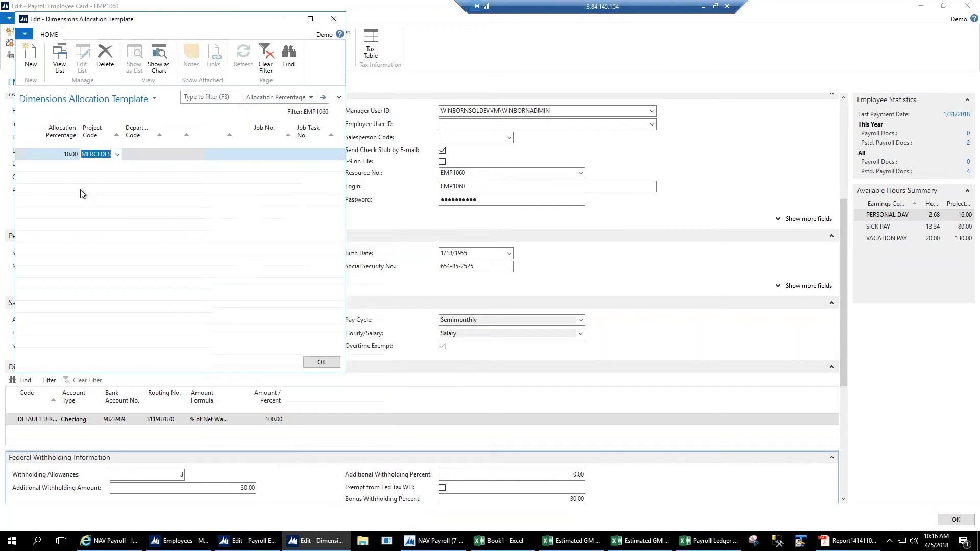
# Add a second allocation line of 90 percent to project TOYOTA
pyautogui.click(58, 174)
pyautogui.write('90')
pyautogui.press('Tab')
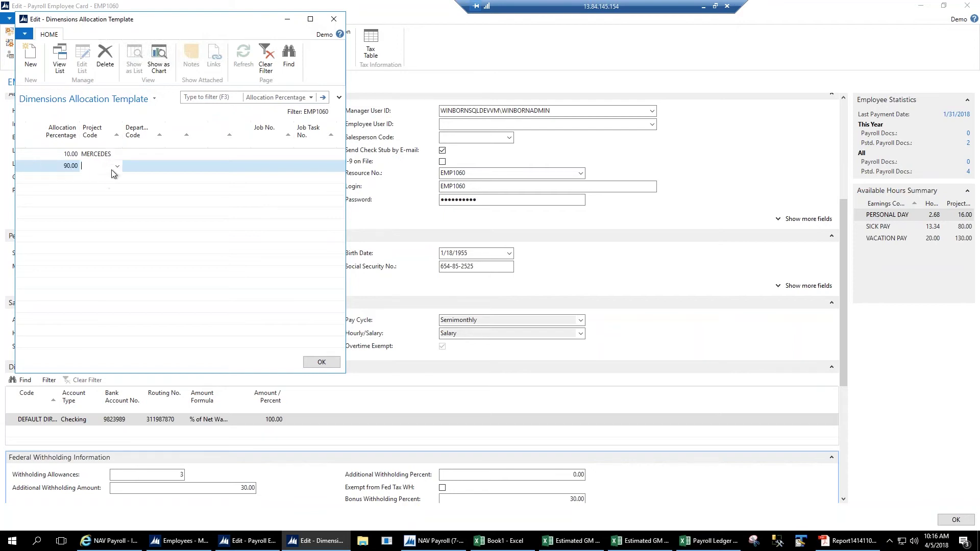
pyautogui.click(118, 166)
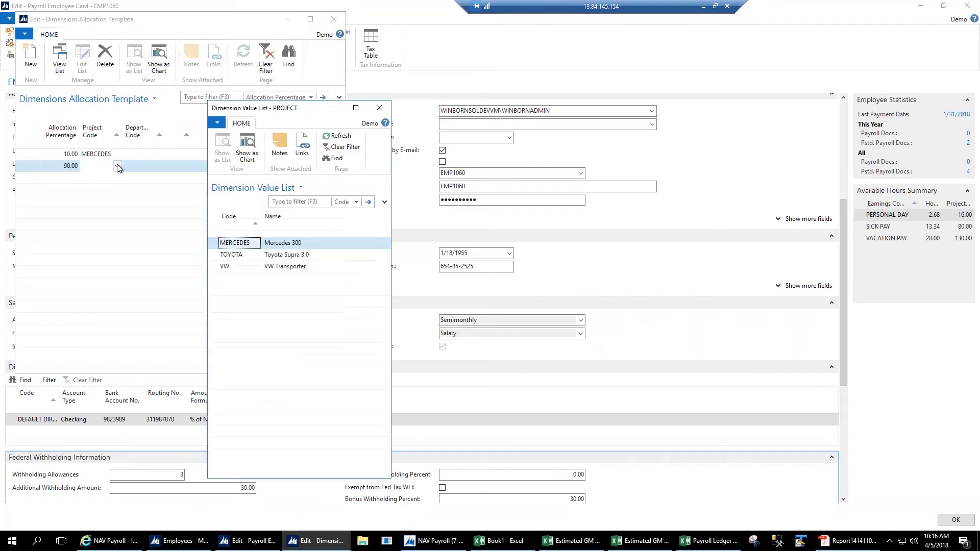
pyautogui.doubleClick(240, 255)
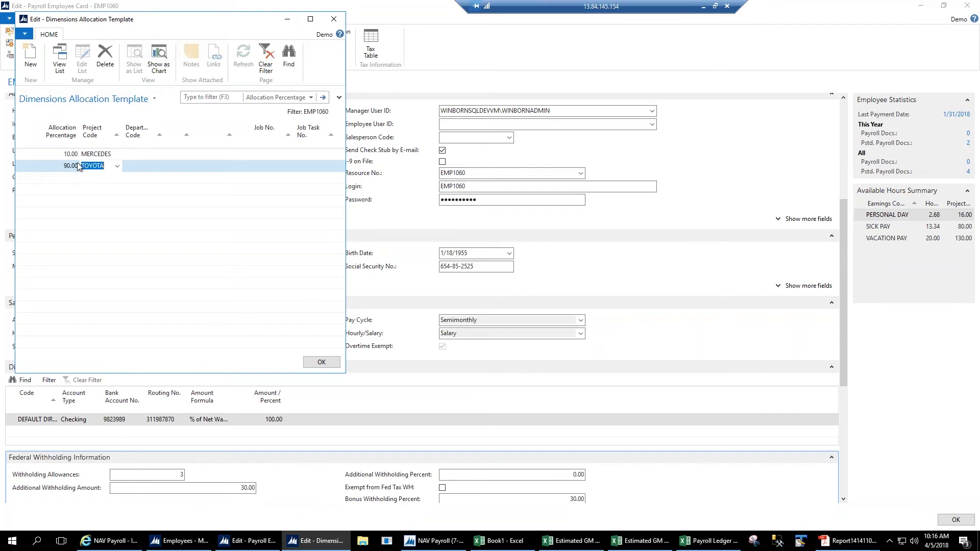
# Delete the MERCEDES and TOYOTA allocation lines from the dimensions allocation template, then close the template and the employee card
pyautogui.click(24, 167)
pyautogui.moveTo(24, 168); pyautogui.dragTo(22, 158)
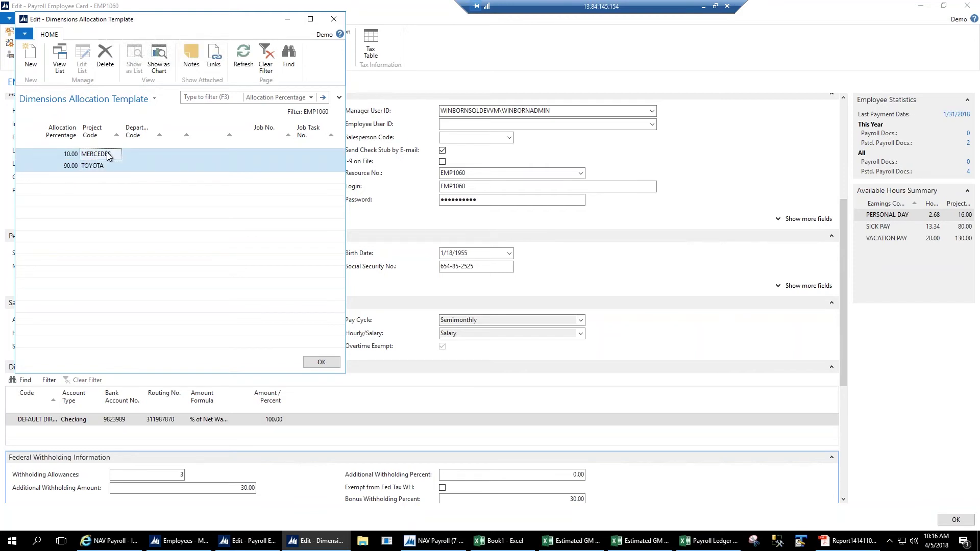
pyautogui.click(104, 62)
pyautogui.click(187, 212)
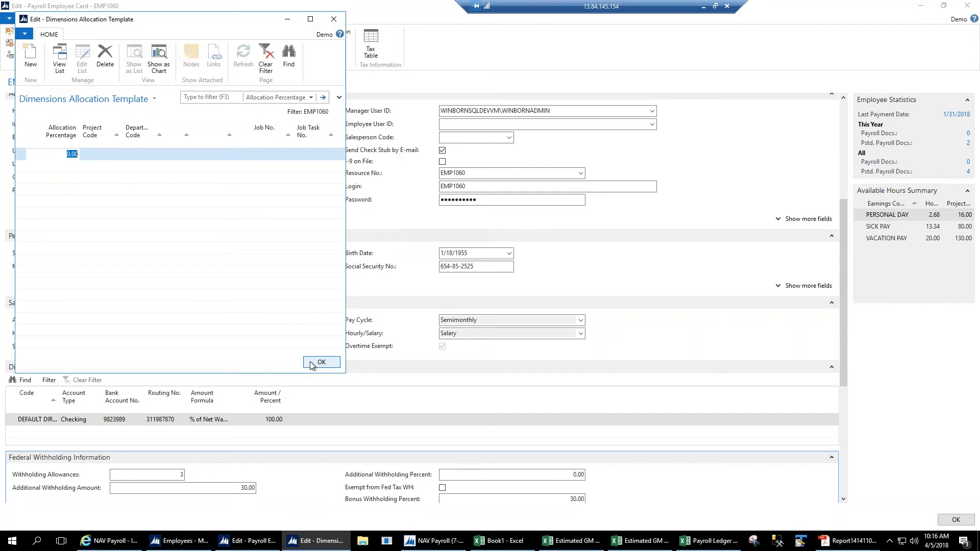
pyautogui.click(320, 362)
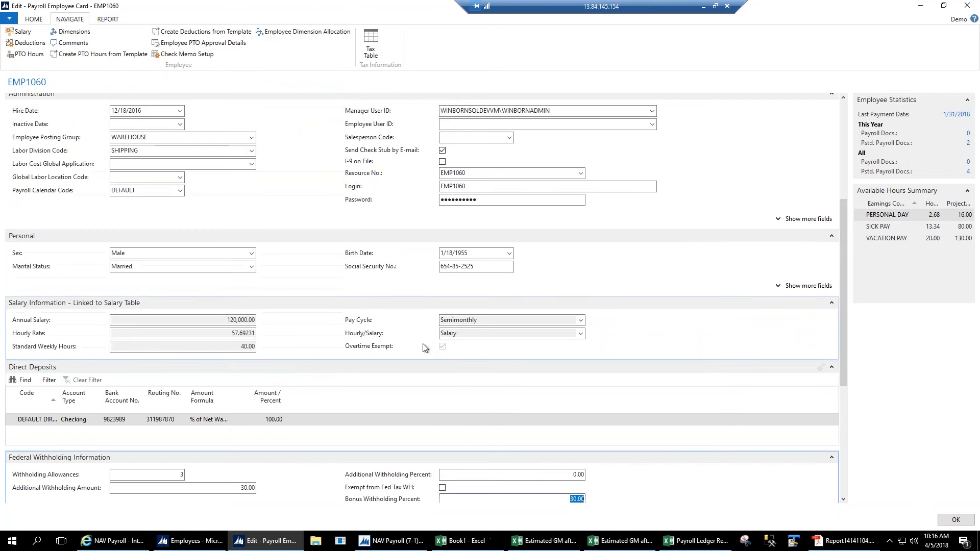
pyautogui.click(956, 521)
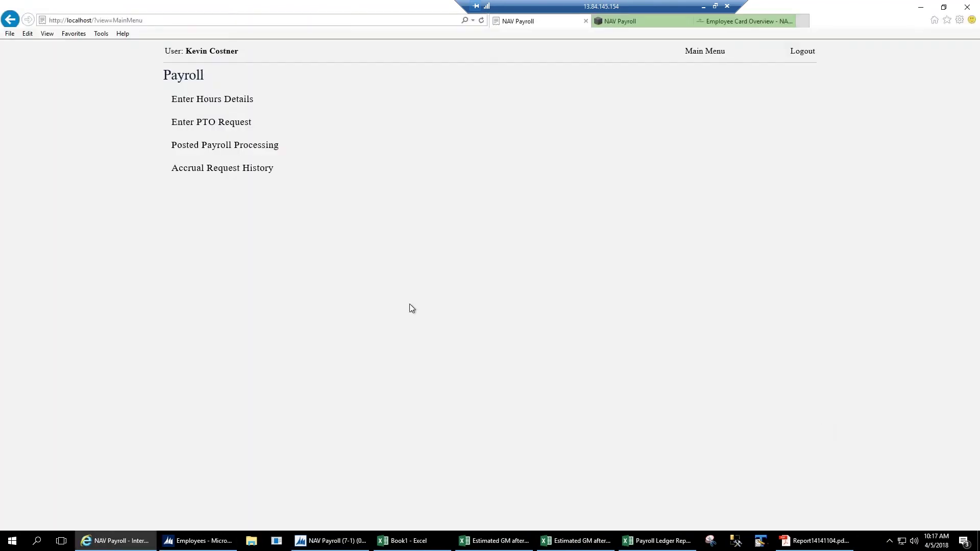
# Switch to the NAV Employees window, open Hours Approval, and review the summary of approved and requested PTO time
pyautogui.click(199, 541)
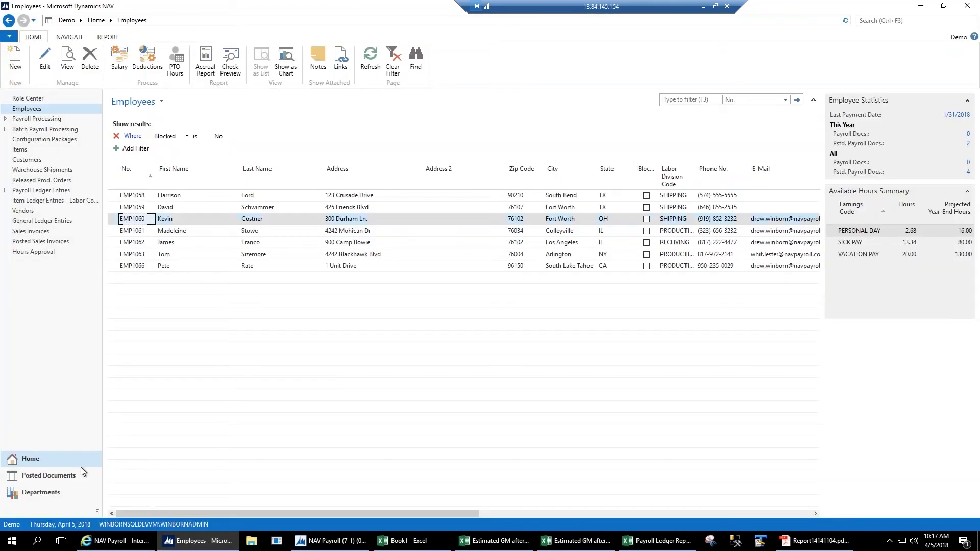
pyautogui.click(34, 252)
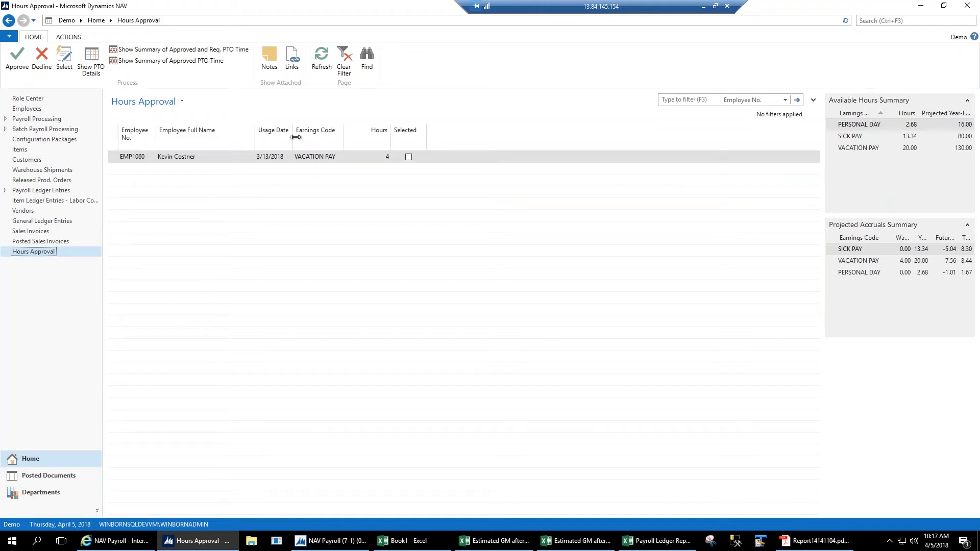
pyautogui.click(173, 50)
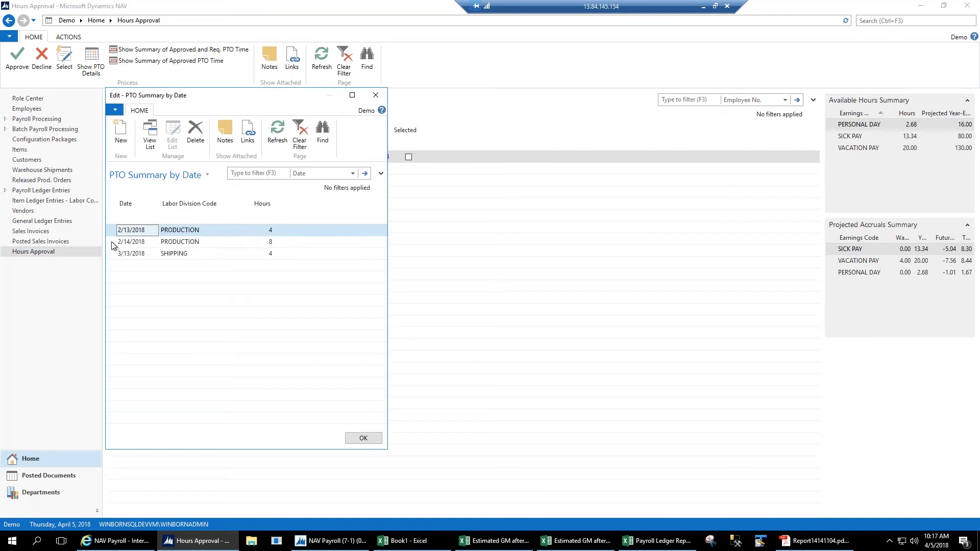
pyautogui.moveTo(116, 242); pyautogui.dragTo(117, 235)
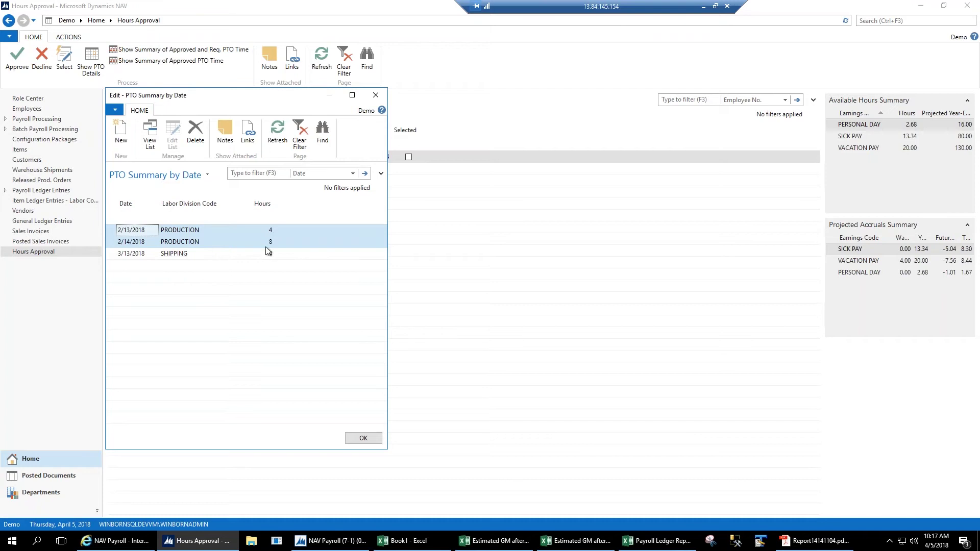
pyautogui.click(120, 255)
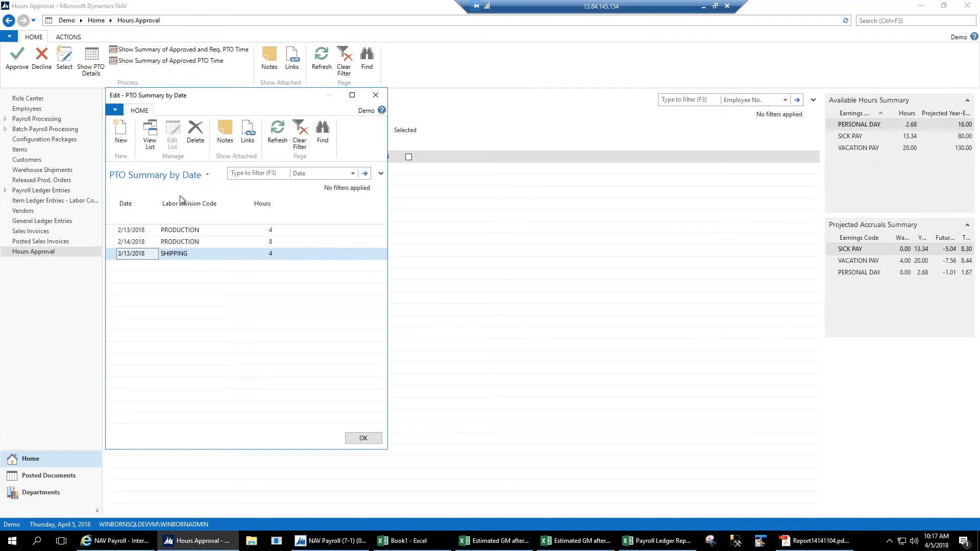
pyautogui.click(357, 438)
# Review the summary of approved PTO time, close it, and check the available personal, sick and vacation hours
pyautogui.click(179, 61)
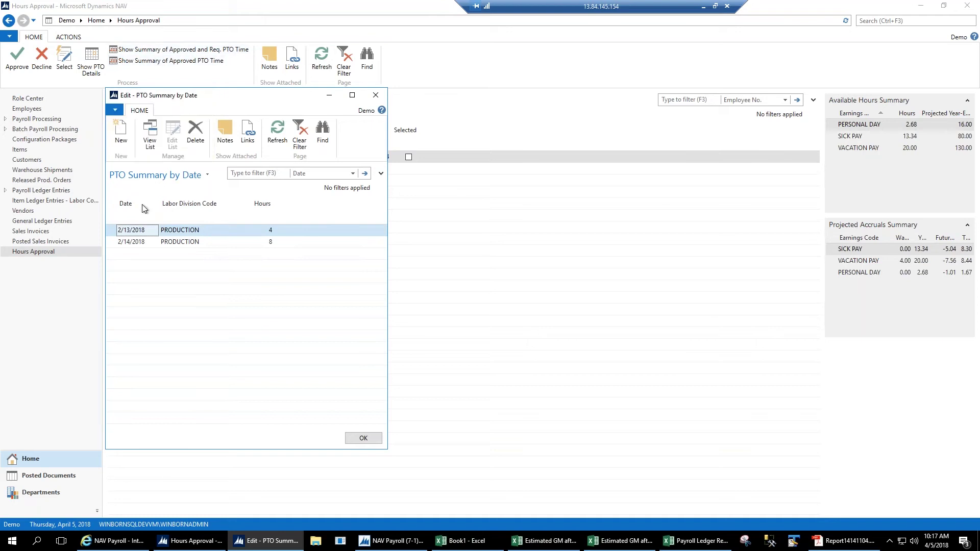
pyautogui.moveTo(118, 245); pyautogui.dragTo(118, 233)
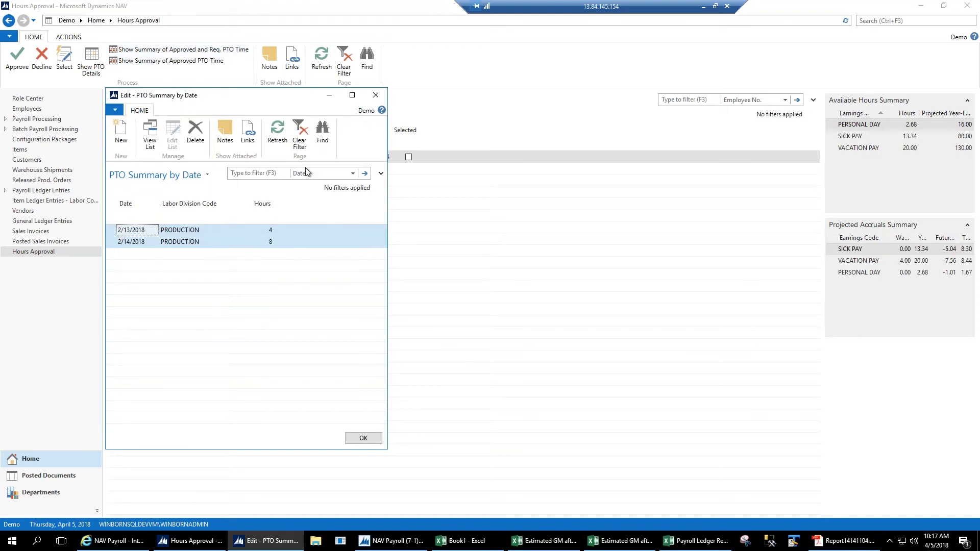
pyautogui.click(376, 95)
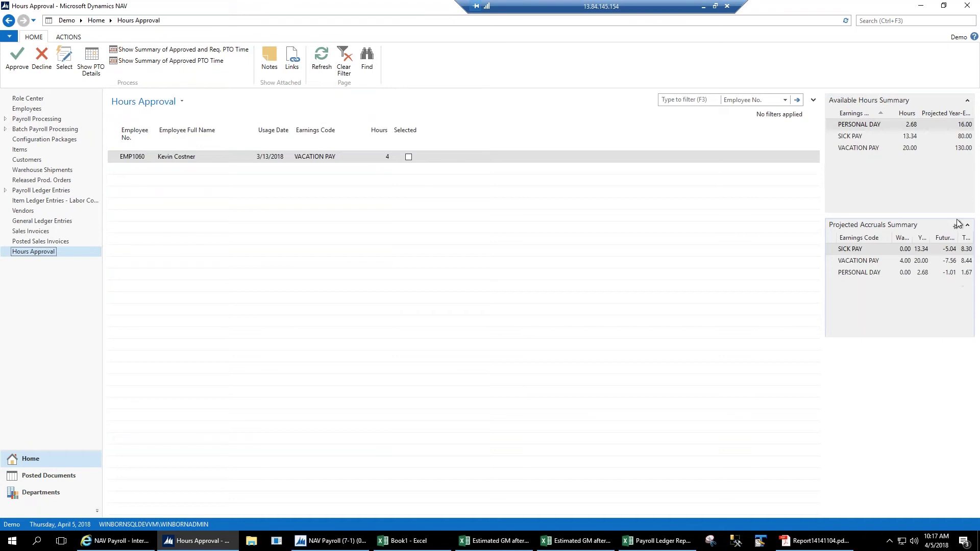
pyautogui.click(933, 128)
pyautogui.click(901, 126)
pyautogui.click(909, 137)
pyautogui.click(909, 148)
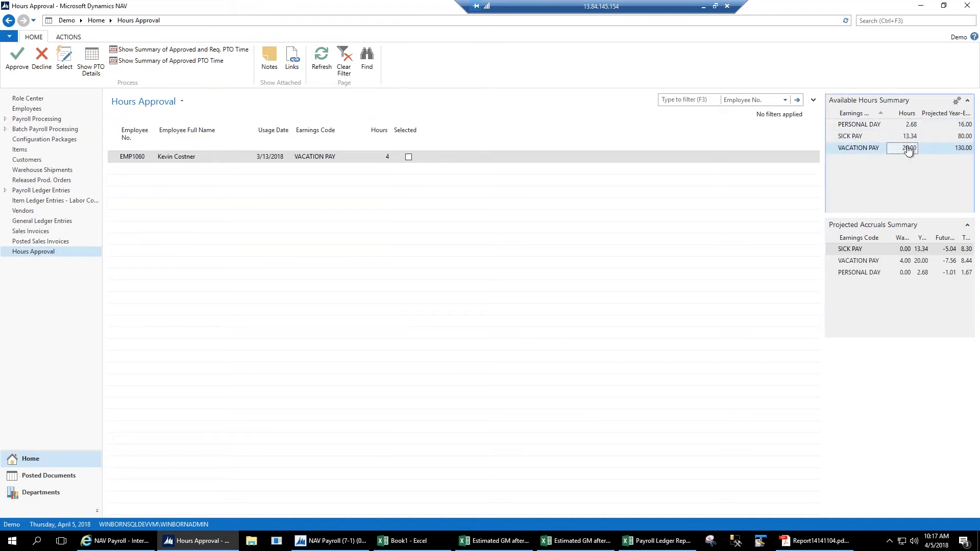
# Select and approve the 4-hour VACATION PAY request dated 3/13/2018 for employee EMP1060
pyautogui.click(132, 157)
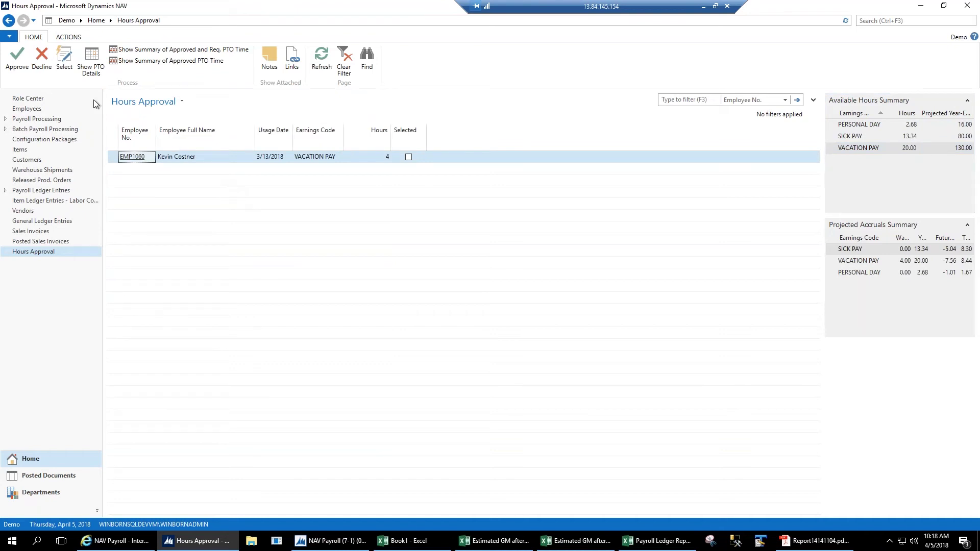
pyautogui.click(64, 72)
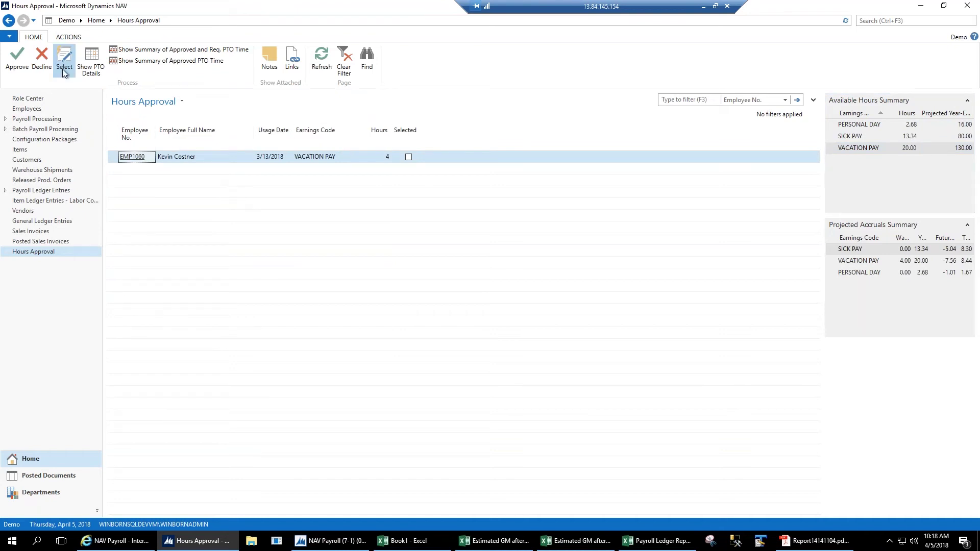
pyautogui.click(24, 70)
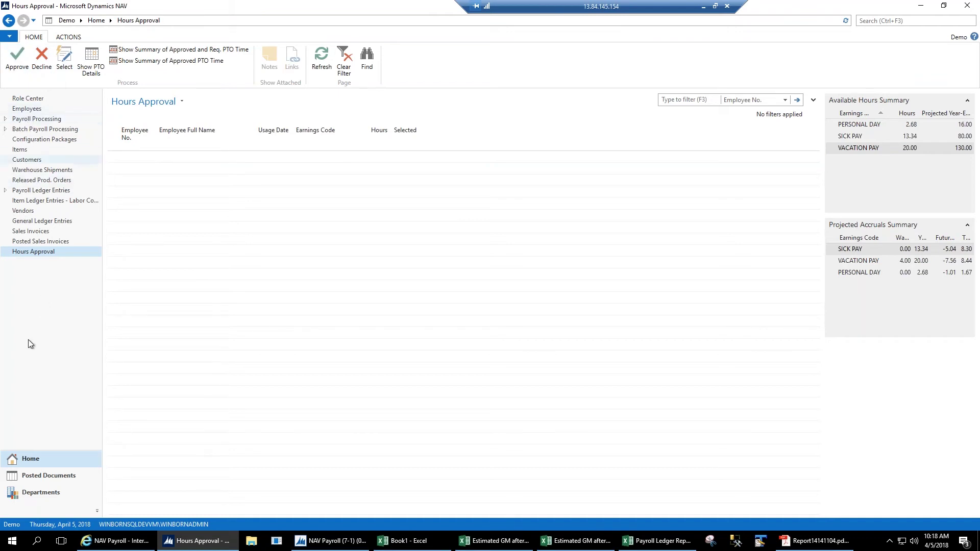
# Open the Employee TimeClock Cross-Reference from the NAV Payroll setup and look at the employee cross-reference numbers
pyautogui.click(48, 477)
pyautogui.click(53, 492)
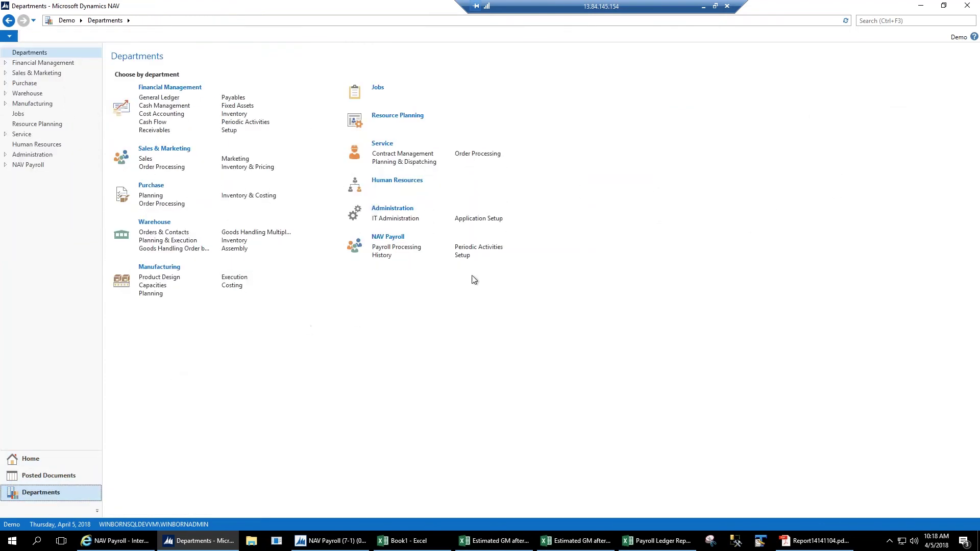
pyautogui.click(462, 256)
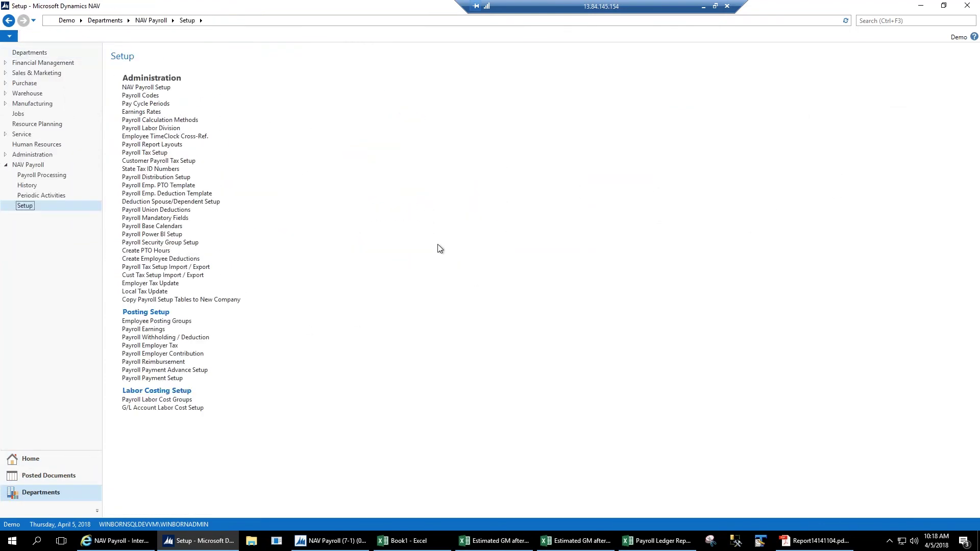
pyautogui.click(203, 137)
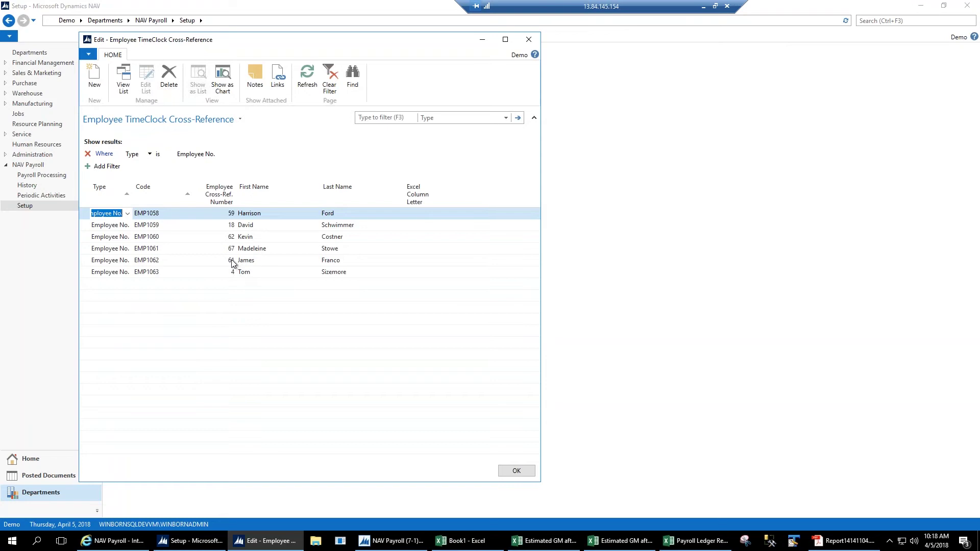
pyautogui.click(229, 214)
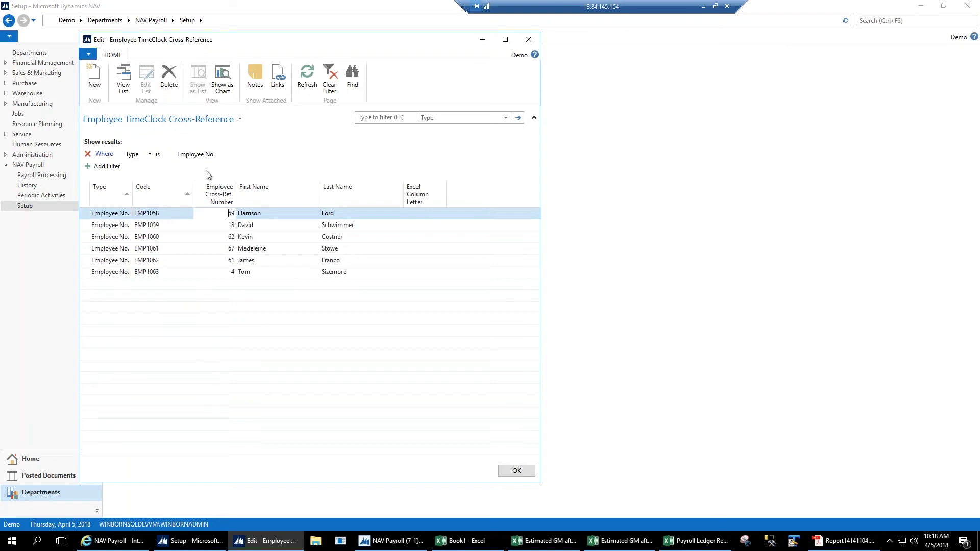
# Filter the timeclock cross-reference to type Earnings Code, look at the Excel column letters, and close it
pyautogui.click(204, 155)
pyautogui.click(231, 153)
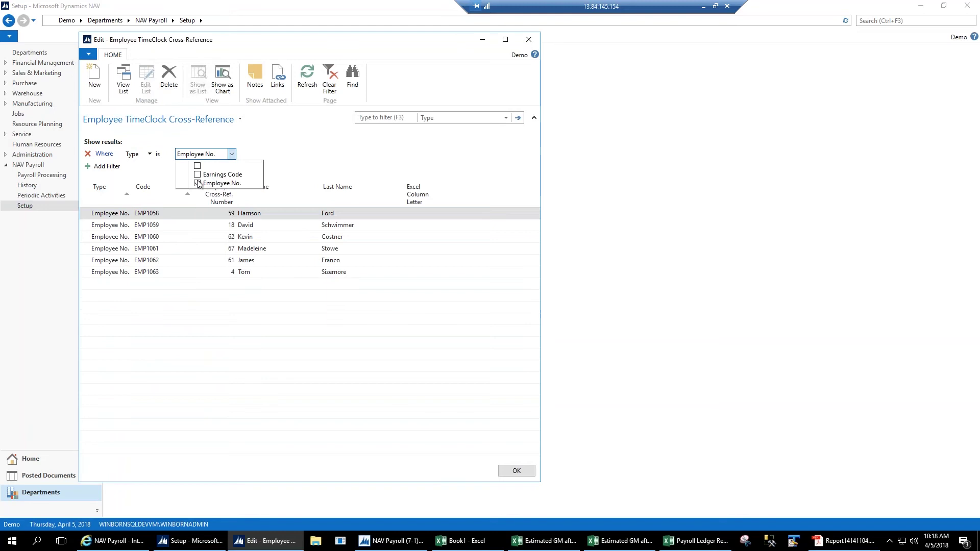
pyautogui.click(197, 174)
pyautogui.click(197, 183)
pyautogui.click(394, 214)
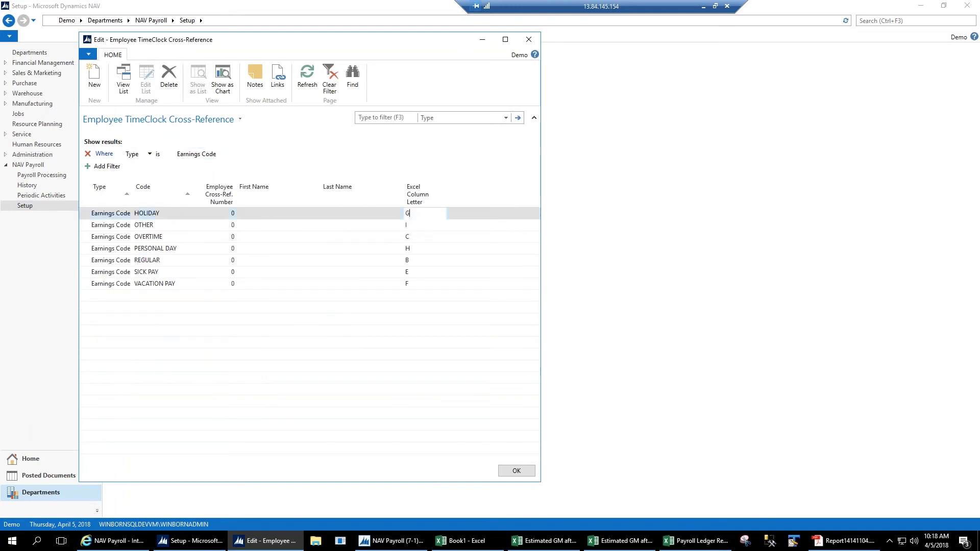
pyautogui.click(164, 216)
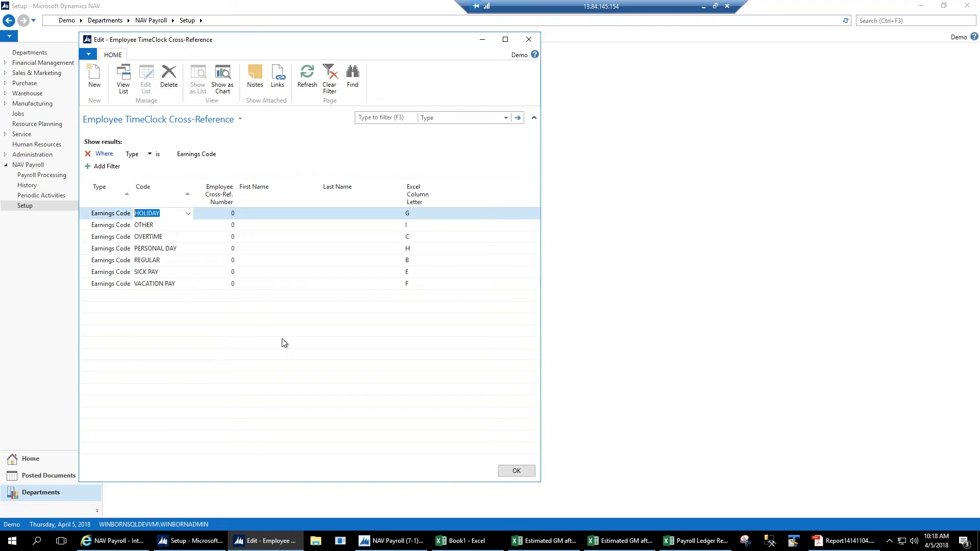
pyautogui.click(508, 476)
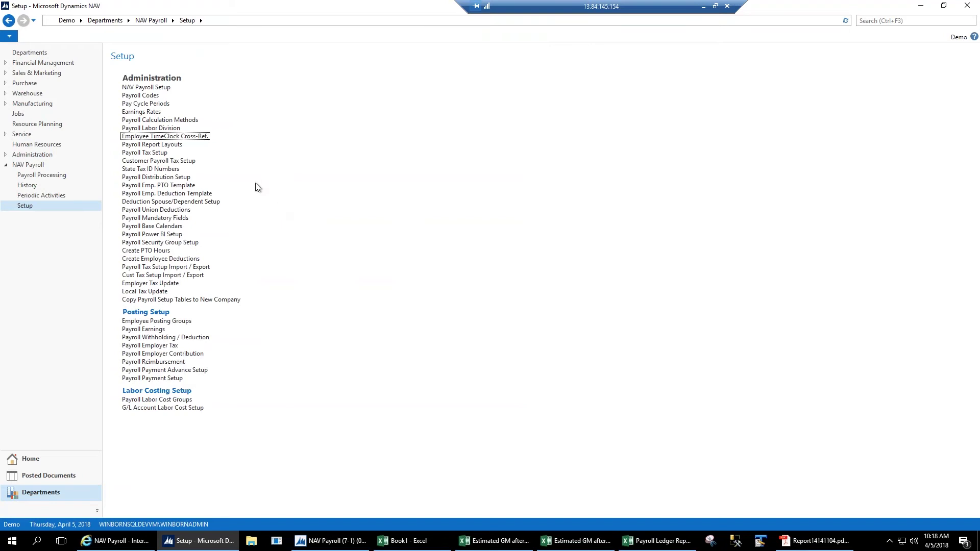
# Import the file "170802 example timeclock file 2018week6 - with DT and Job.txt" through the NAV Payroll periodic activities
pyautogui.click(152, 21)
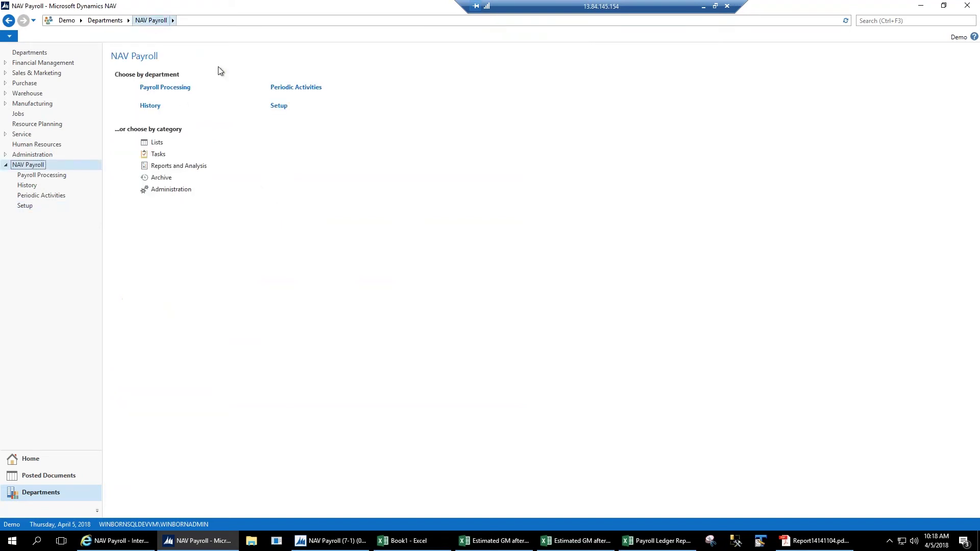
pyautogui.click(294, 88)
pyautogui.click(164, 89)
pyautogui.click(72, 117)
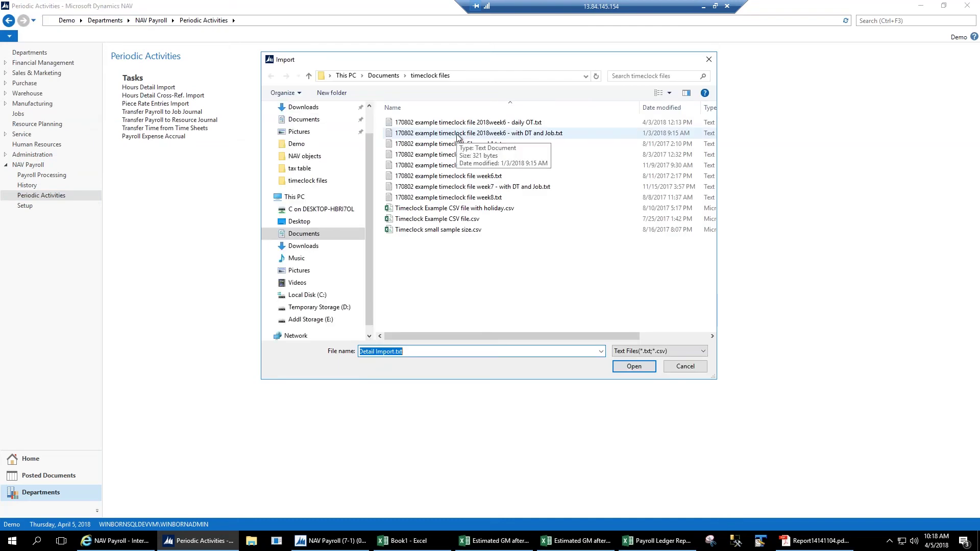
pyautogui.doubleClick(458, 134)
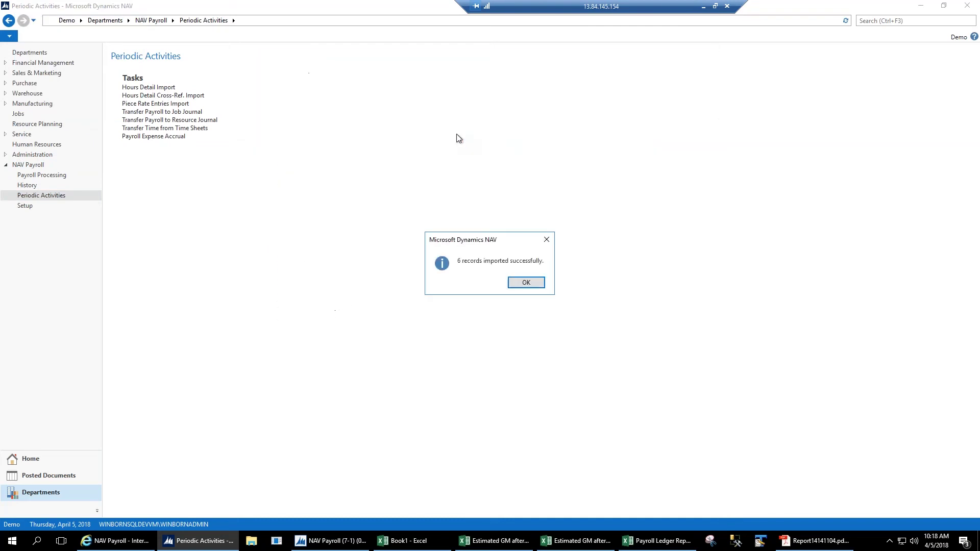
pyautogui.click(529, 281)
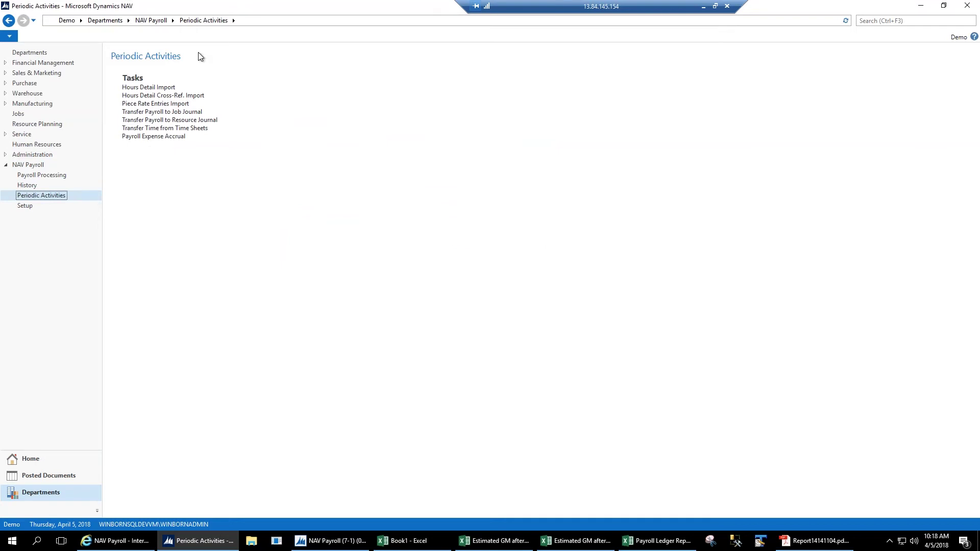
# Open Earnings Rates from the NAV Payroll setup and select the DOUBLE TIME line
pyautogui.click(151, 21)
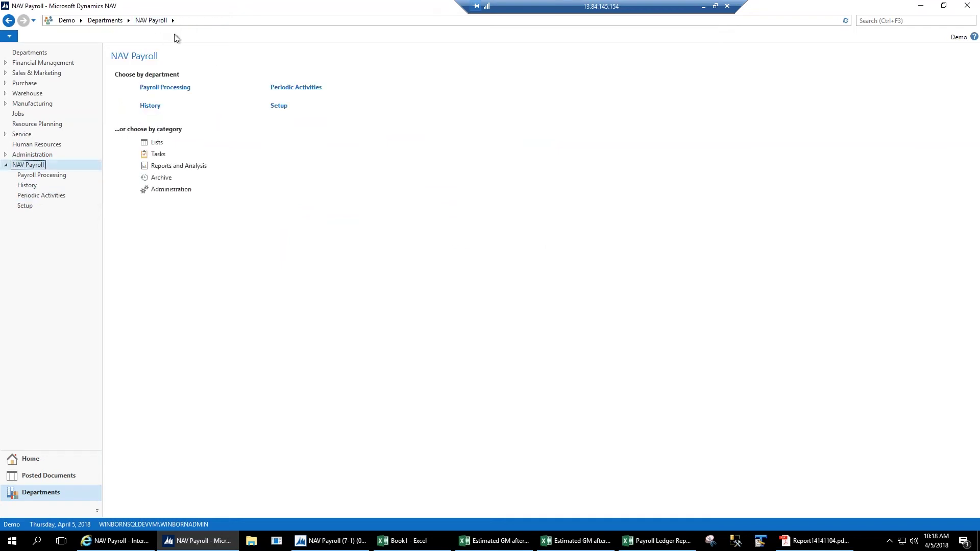
pyautogui.click(279, 106)
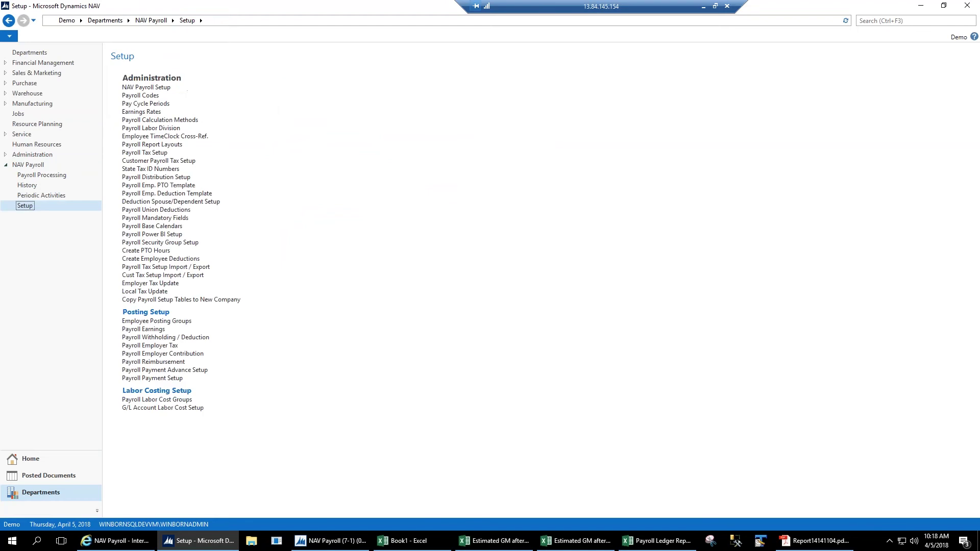
pyautogui.click(148, 113)
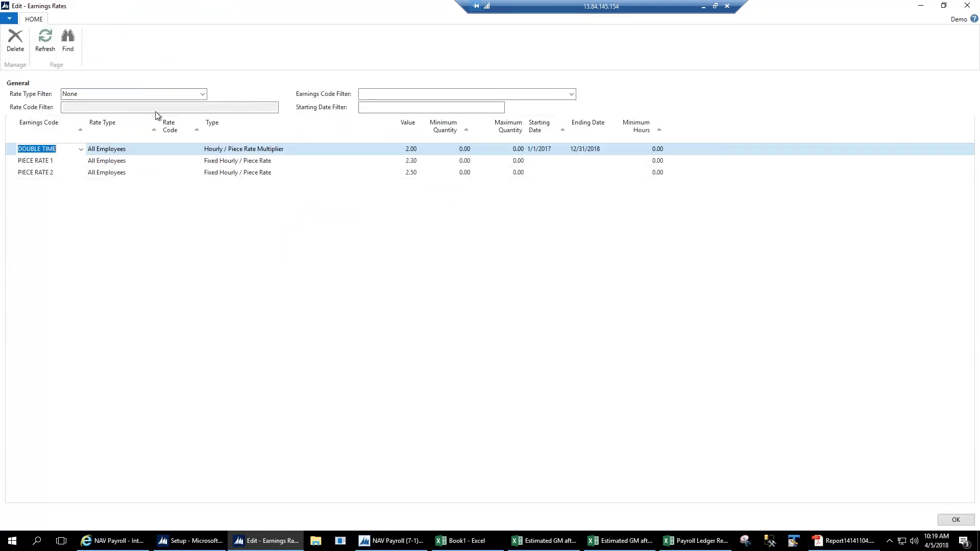
pyautogui.click(14, 150)
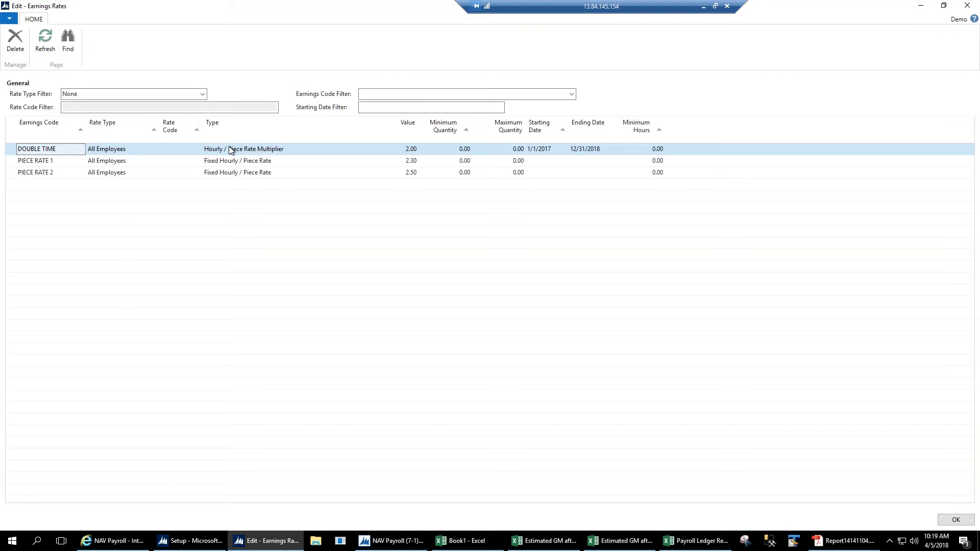
# Examine the type and value of the DOUBLE TIME rate and the available rate type options without changing them
pyautogui.click(304, 149)
pyautogui.moveTo(304, 149); pyautogui.dragTo(266, 149)
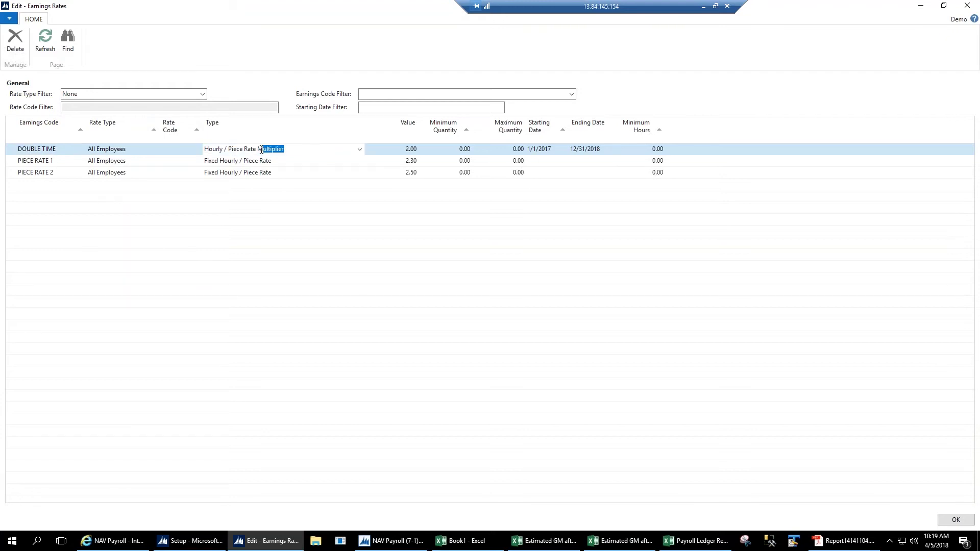
pyautogui.click(406, 149)
pyautogui.moveTo(394, 147); pyautogui.dragTo(431, 151)
pyautogui.click(360, 150)
pyautogui.click(359, 149)
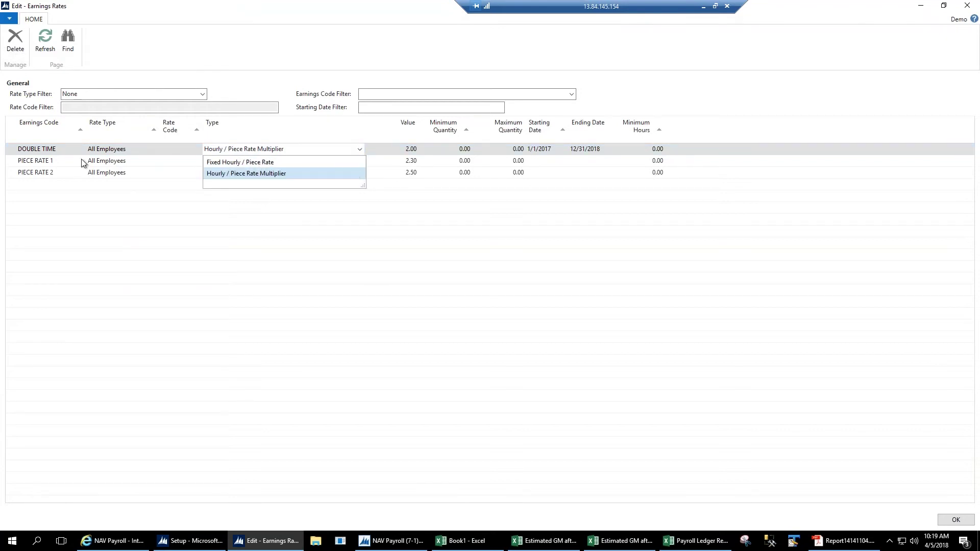
pyautogui.click(130, 151)
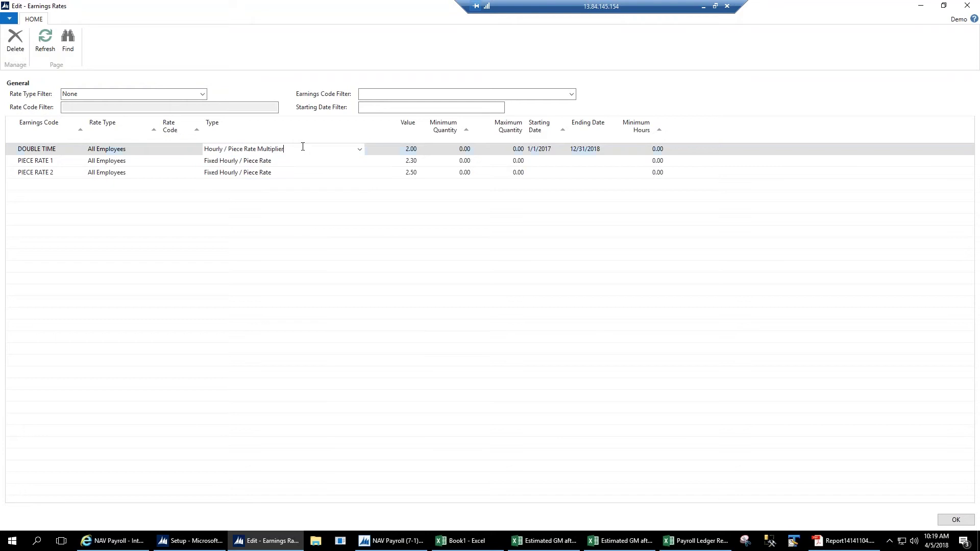
# Review the rate type options available for the DOUBLE TIME earnings rate without changing them, and close Earnings Rates
pyautogui.click(136, 151)
pyautogui.click(154, 149)
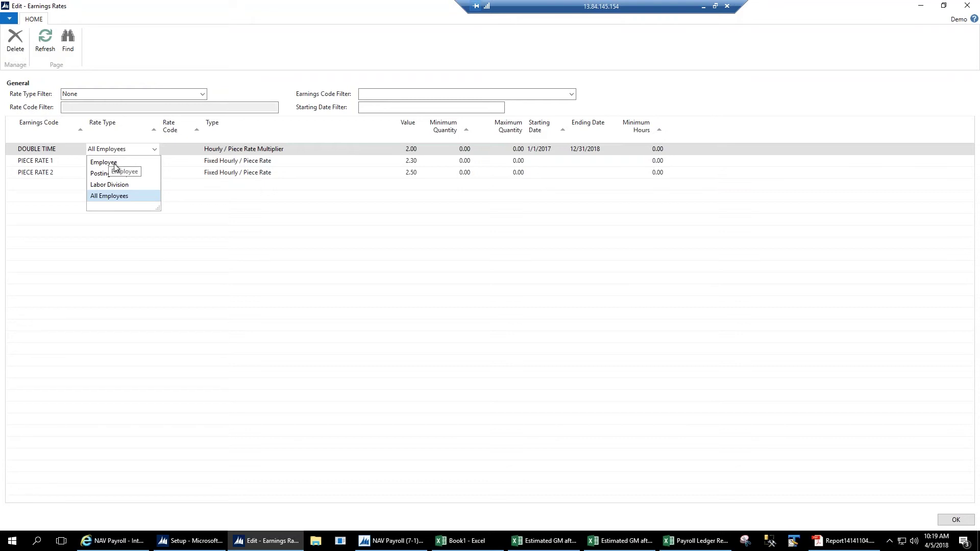
pyautogui.click(132, 149)
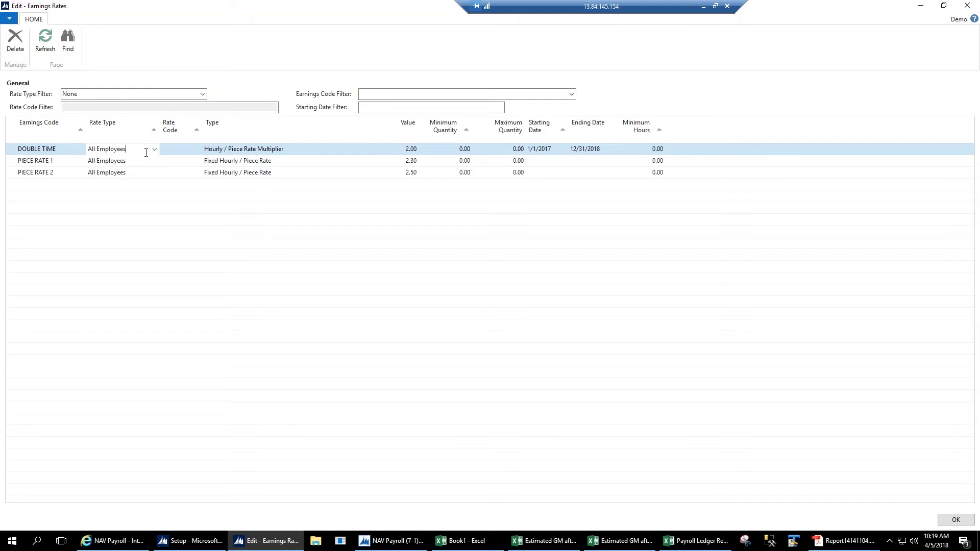
pyautogui.click(949, 522)
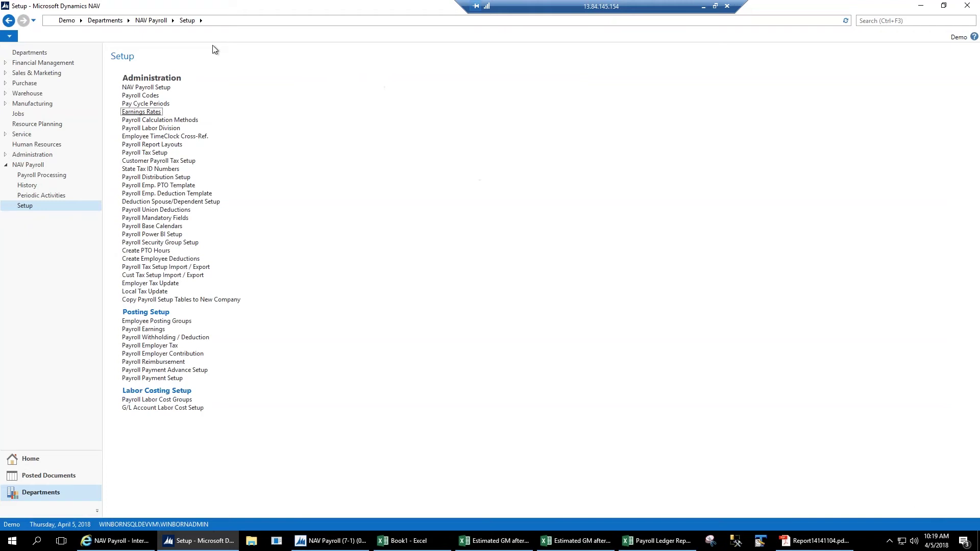
# Go to Payroll Processing in NAV Payroll and create a new payroll document for the first listed employee
pyautogui.click(151, 21)
pyautogui.click(172, 86)
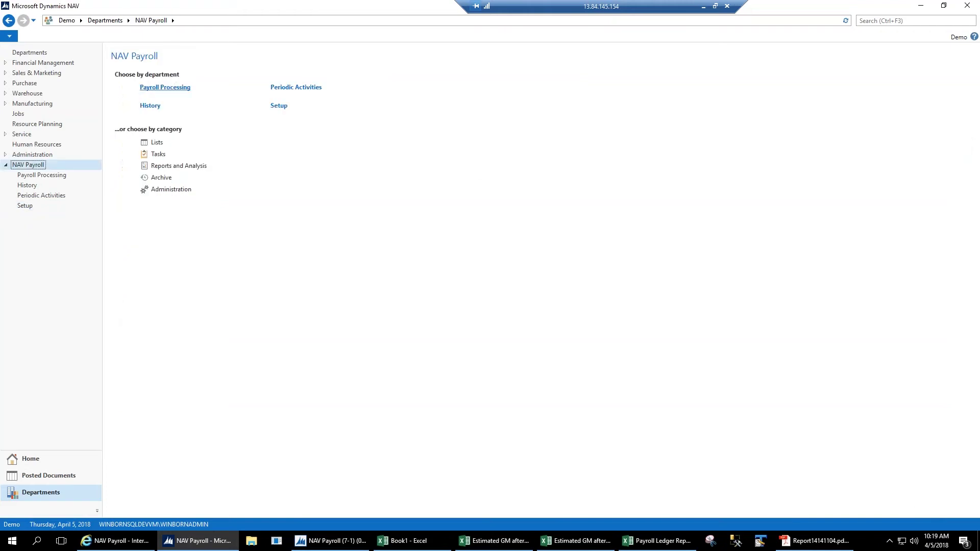
pyautogui.click(166, 96)
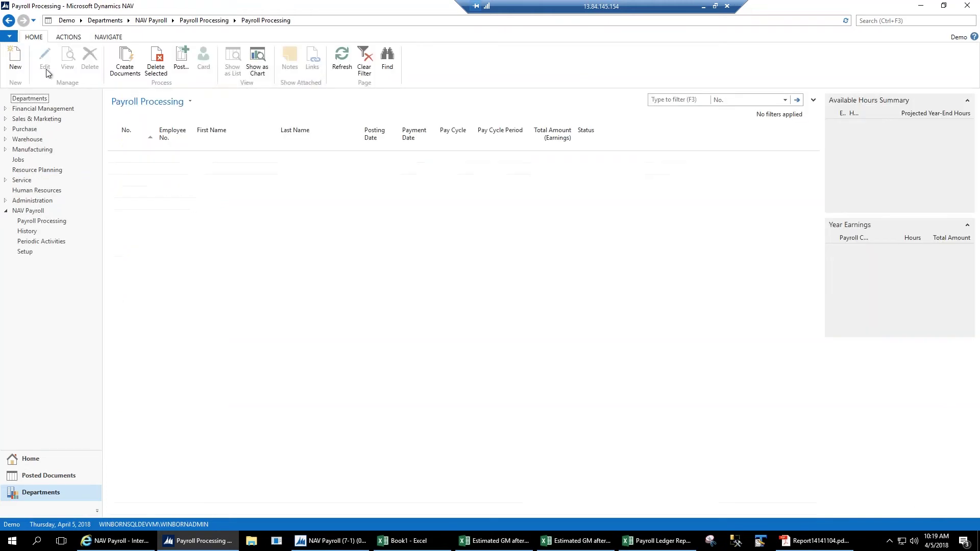
pyautogui.click(25, 61)
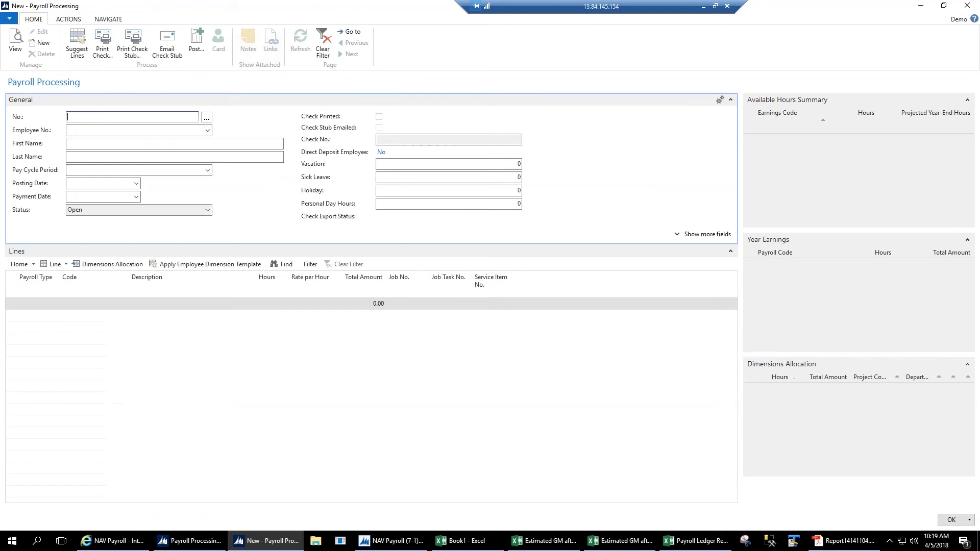
pyautogui.click(208, 130)
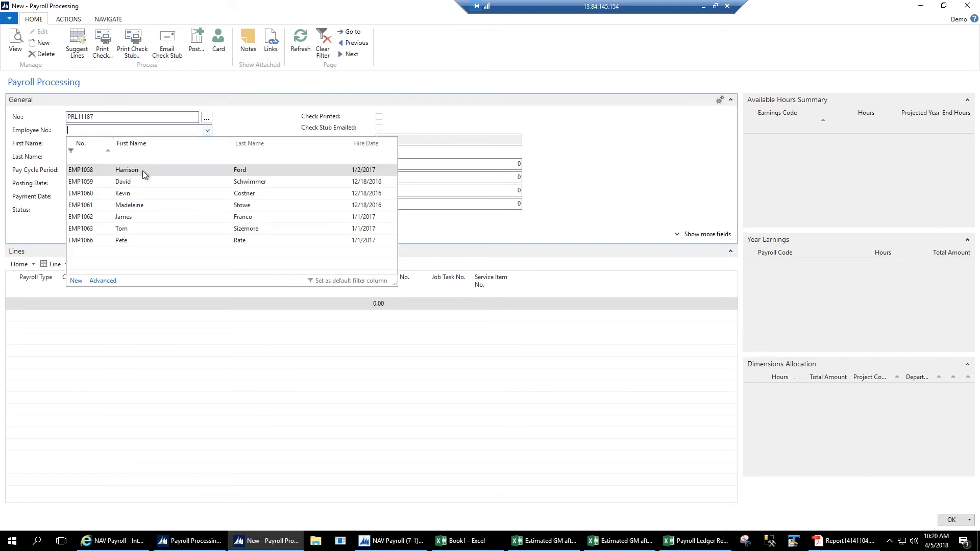
pyautogui.click(143, 171)
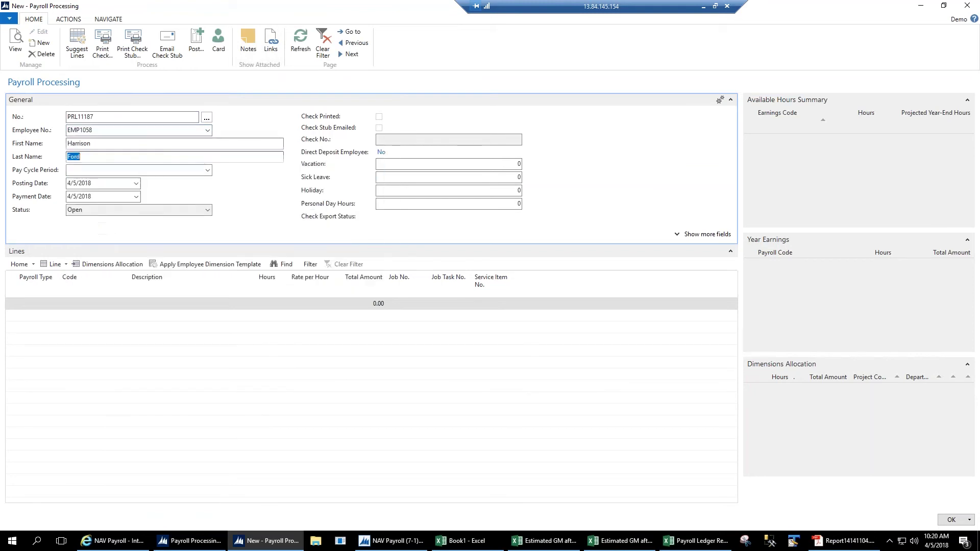
# Set the pay cycle period to Week 6 2018 and generate the payroll lines with the _REGULAR calculation method
pyautogui.click(208, 170)
pyautogui.click(122, 213)
pyautogui.press('Tab')
pyautogui.press('Tab')
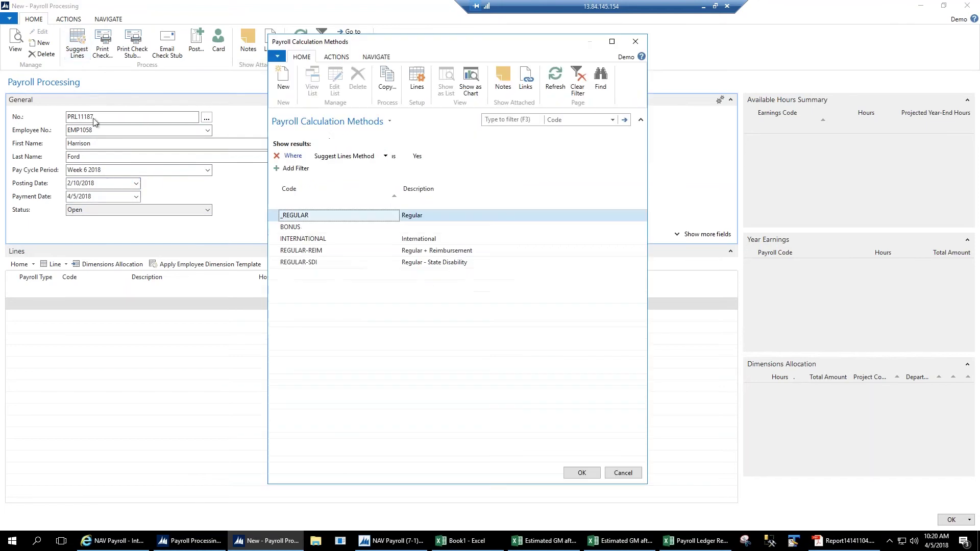
pyautogui.doubleClick(313, 215)
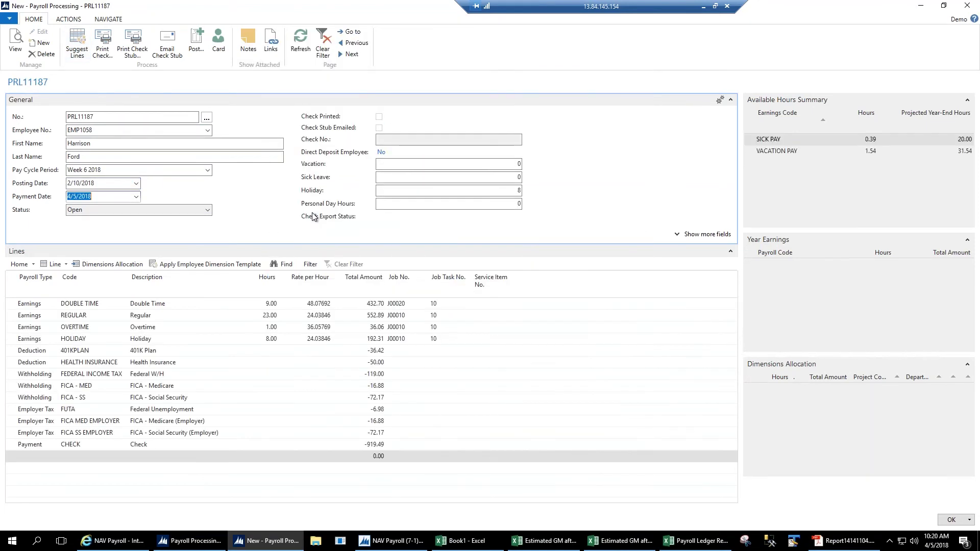
# Examine the holiday, overtime, regular and double time earnings lines and their rates per hour in the payroll document
pyautogui.click(18, 342)
pyautogui.click(16, 328)
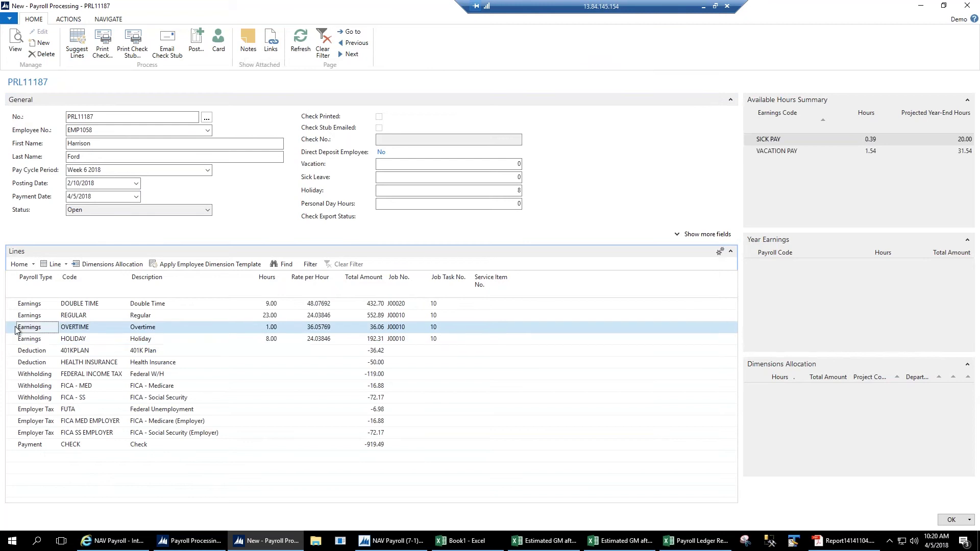
pyautogui.click(14, 317)
pyautogui.click(14, 305)
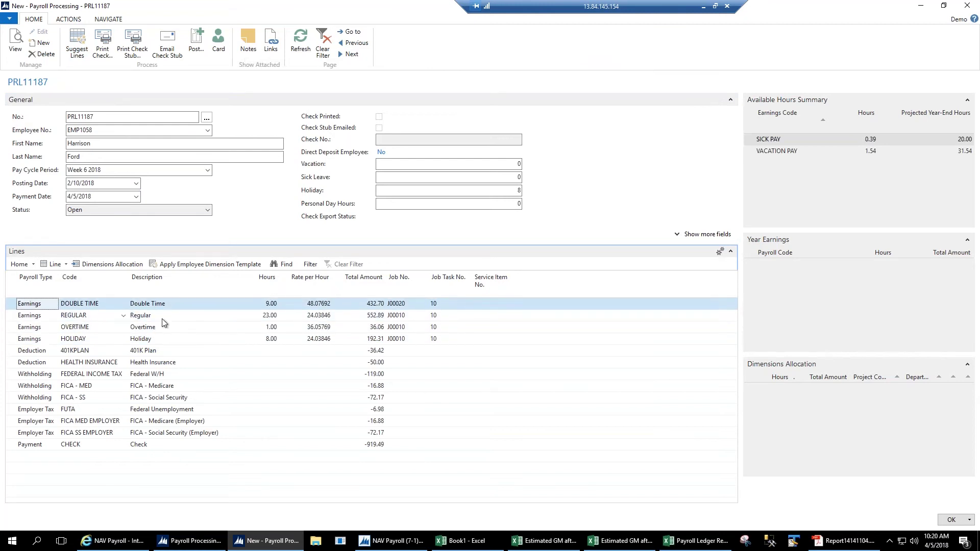
pyautogui.click(299, 336)
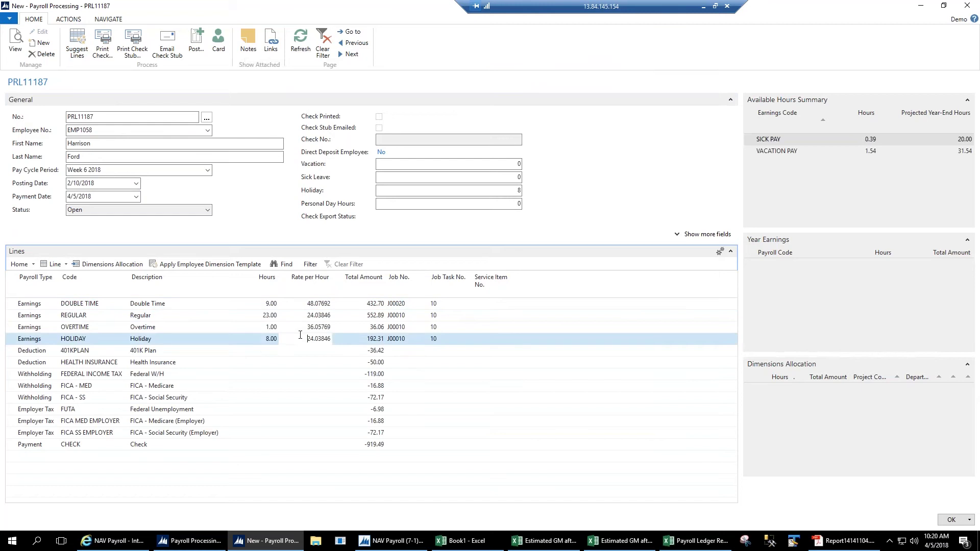
pyautogui.click(308, 327)
pyautogui.doubleClick(304, 328)
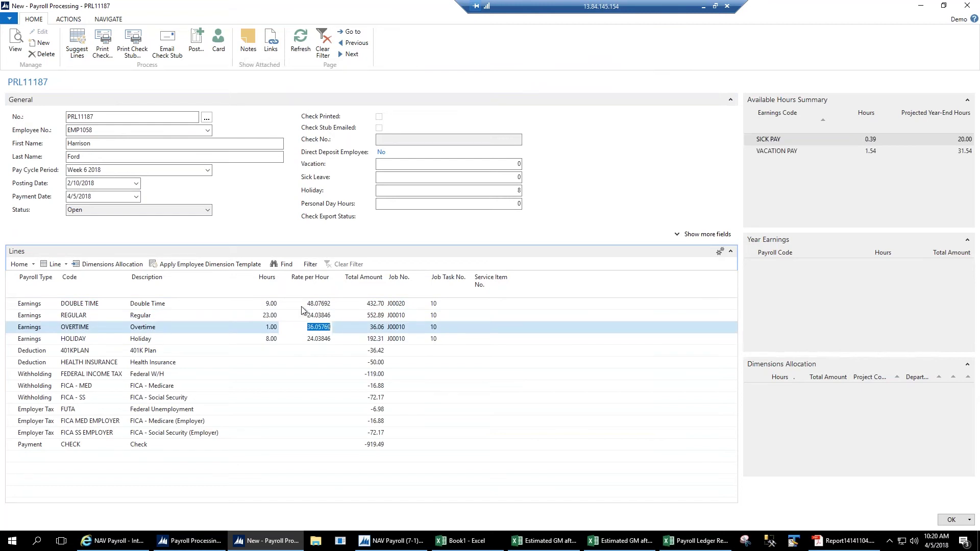
pyautogui.click(301, 307)
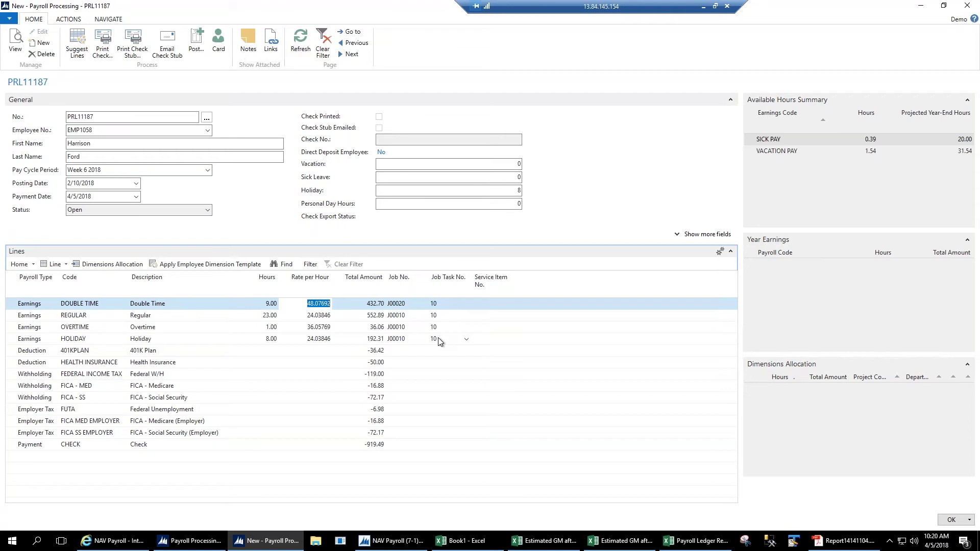
# Print the check for this payroll document as a PDF and open the exported report
pyautogui.click(102, 44)
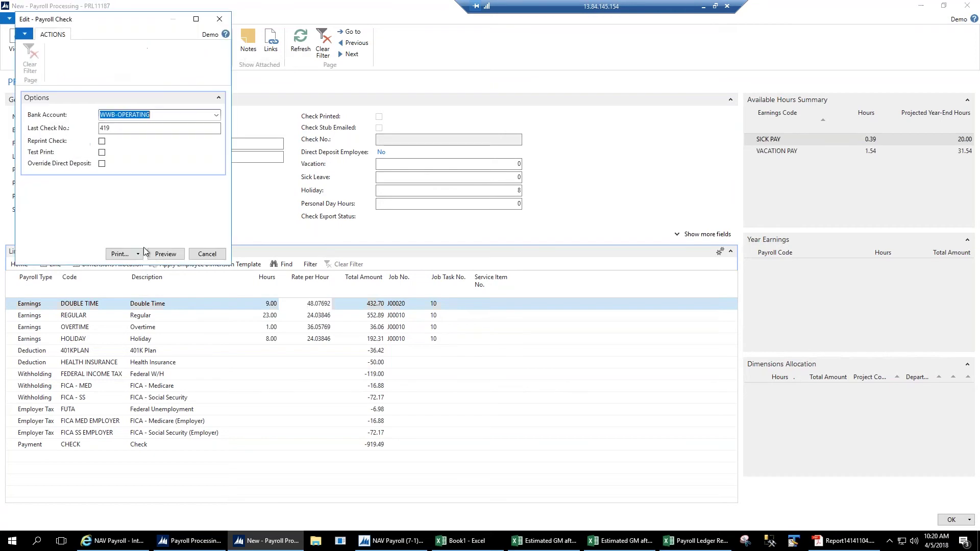
pyautogui.click(137, 253)
pyautogui.click(130, 278)
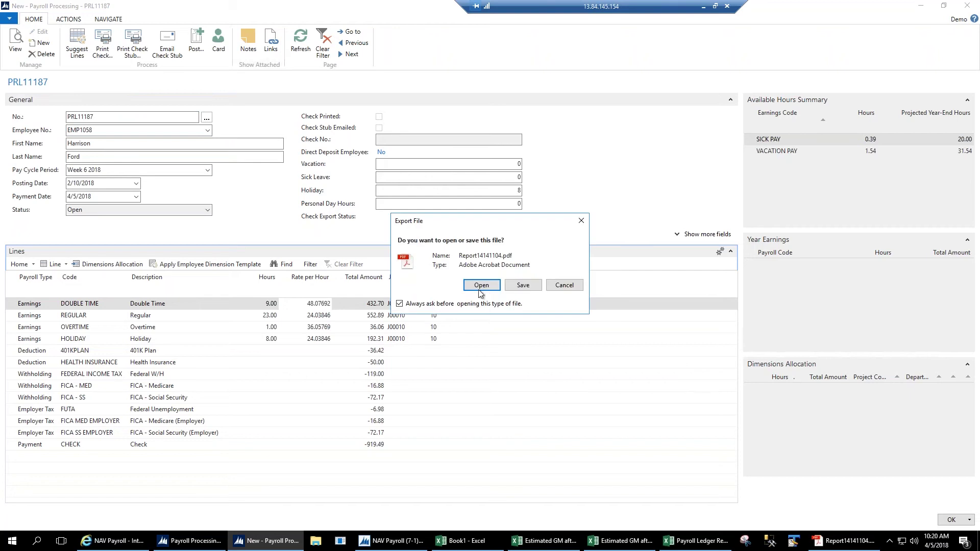
pyautogui.click(479, 287)
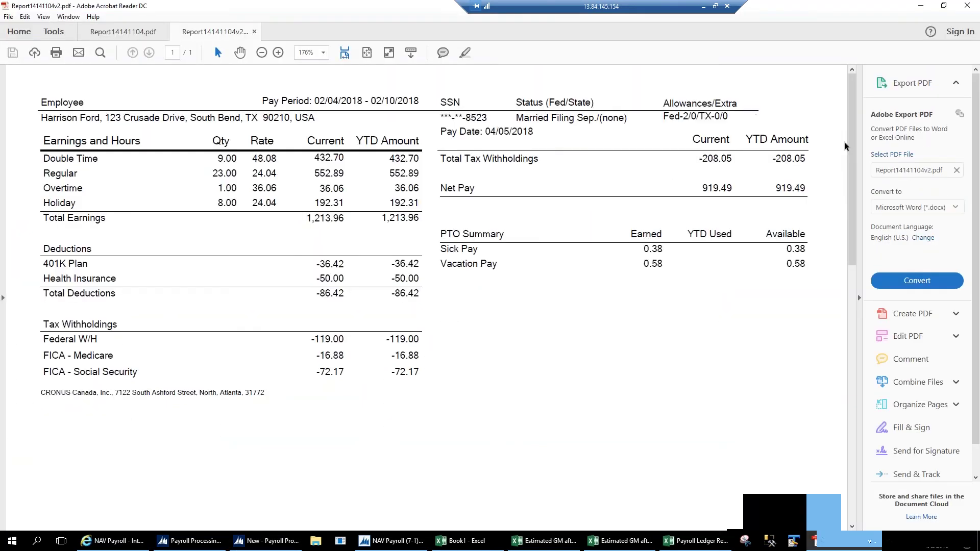
# Read through the check and pay stub in the PDF, including earnings, deductions, tax withholdings and PTO summary
pyautogui.scroll(-10, 847, 142)
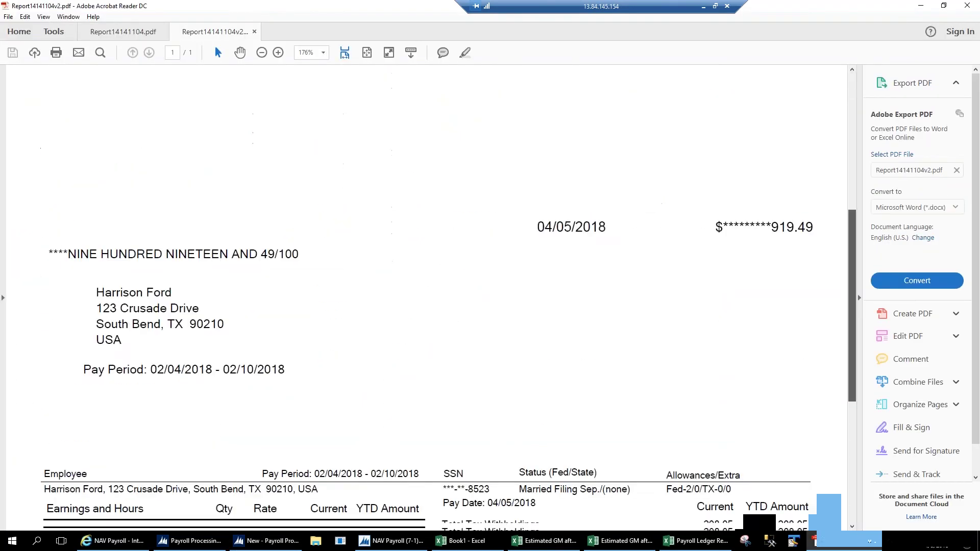
pyautogui.scroll(-3, 845, 312)
pyautogui.scroll(5, 845, 312)
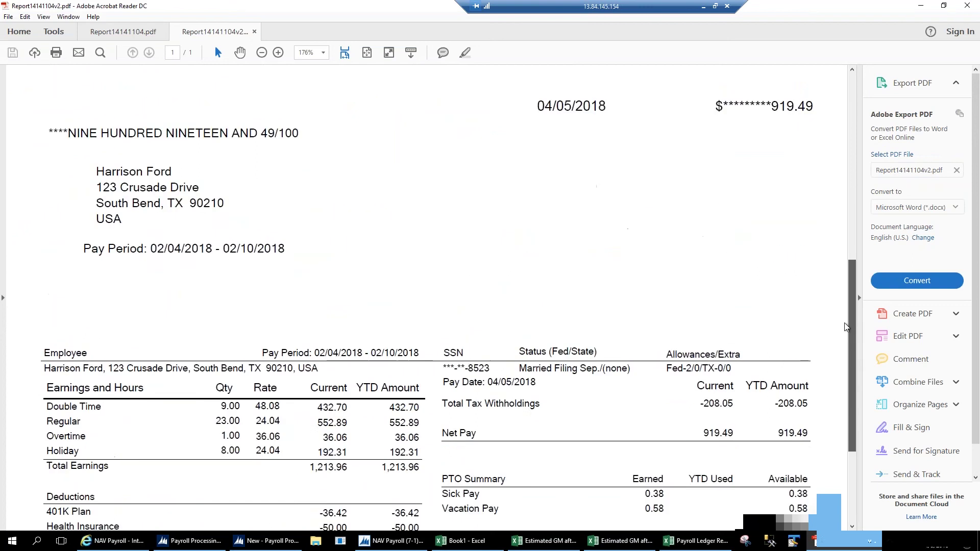
pyautogui.scroll(8, 845, 314)
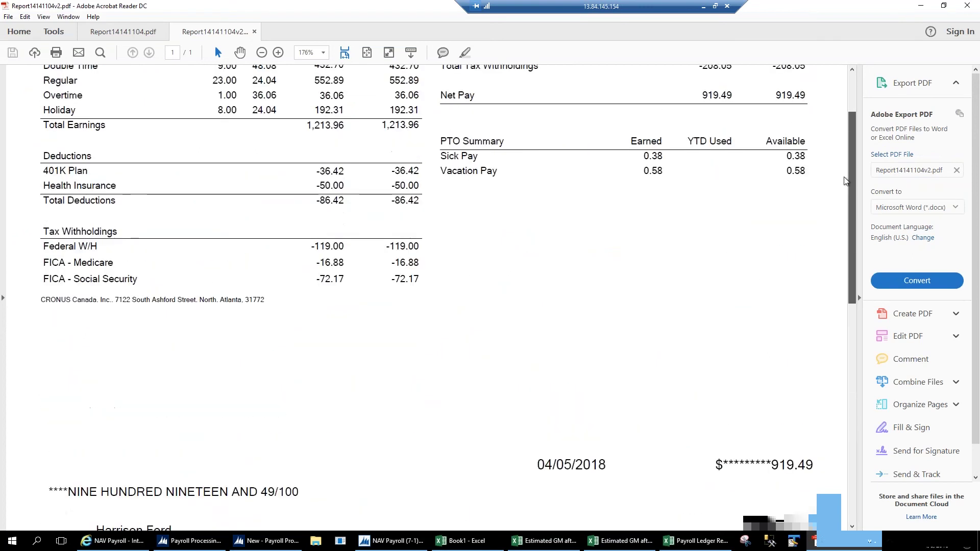
pyautogui.scroll(1, 844, 147)
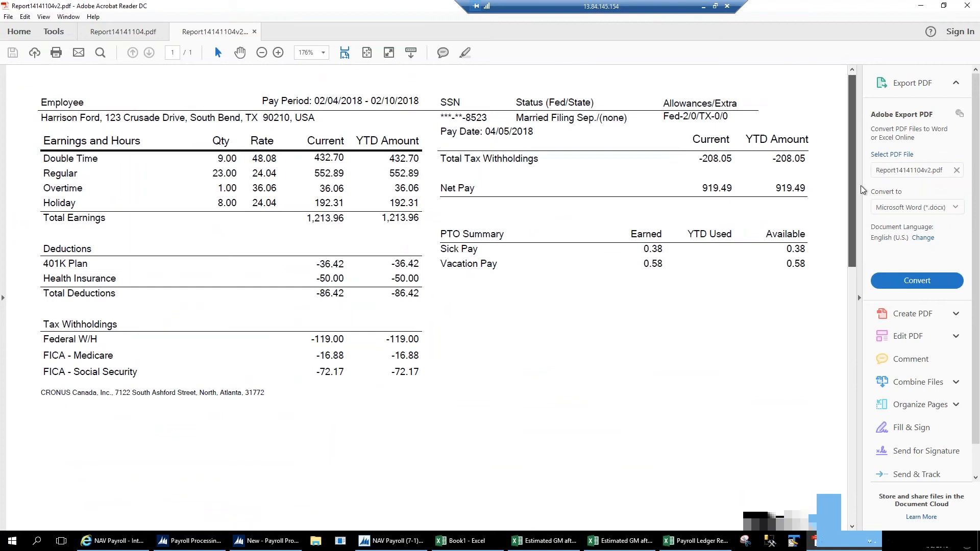
pyautogui.scroll(-10, 863, 189)
pyautogui.scroll(5, 891, 265)
pyautogui.scroll(8, 891, 265)
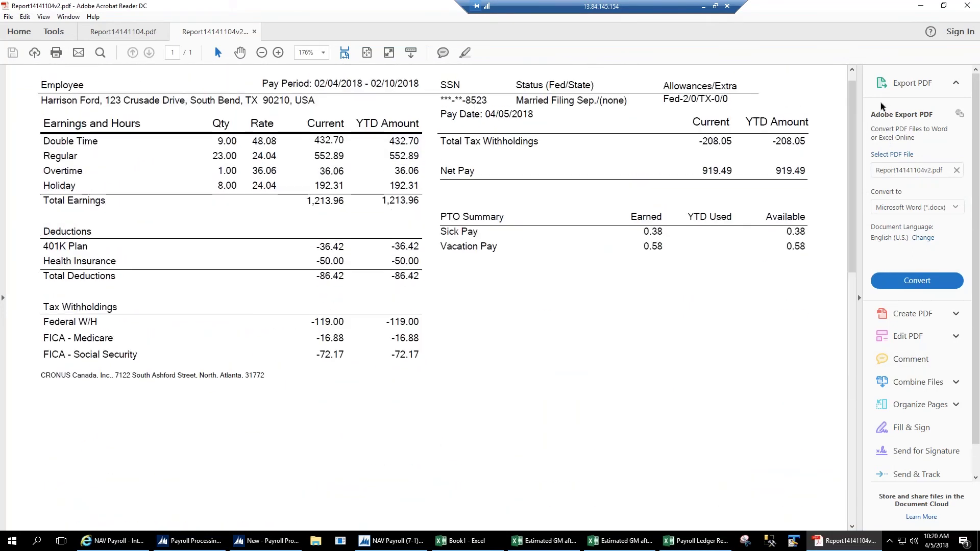
# Return from the PDF to Dynamics NAV and post the payroll document
pyautogui.click(920, 6)
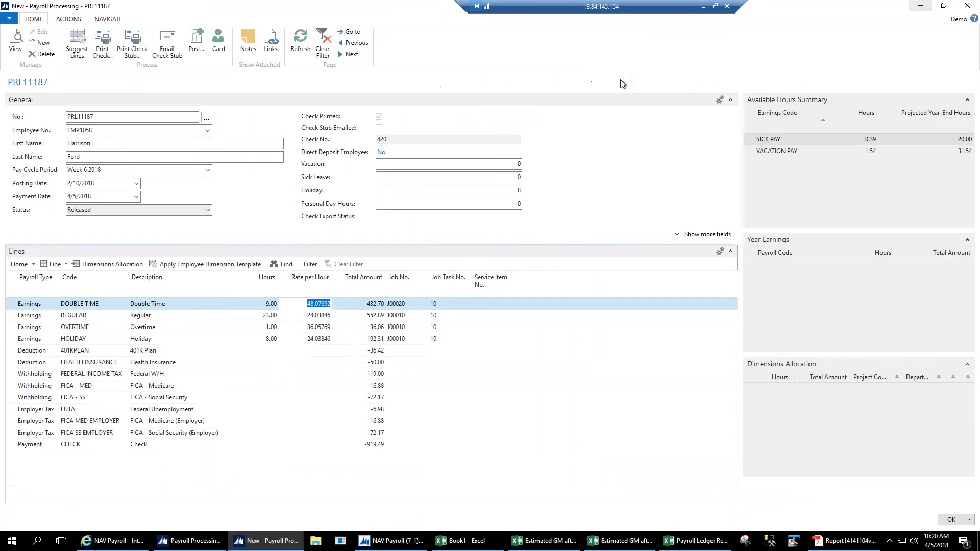
pyautogui.click(195, 56)
pyautogui.click(492, 285)
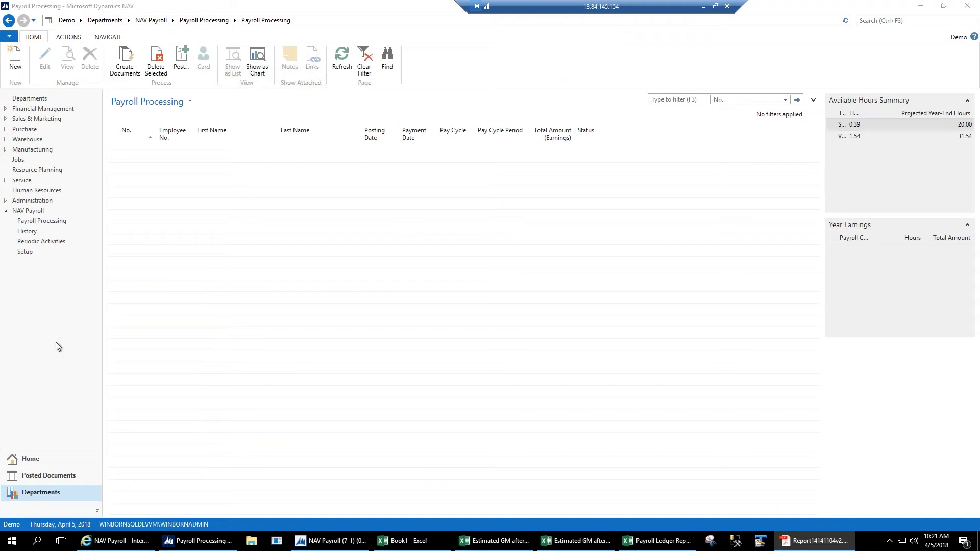
# Start a new payroll batch with payment and posting dates of 3/15/2018 and the Semimonthly pay cycle
pyautogui.click(47, 461)
pyautogui.click(33, 131)
pyautogui.click(19, 68)
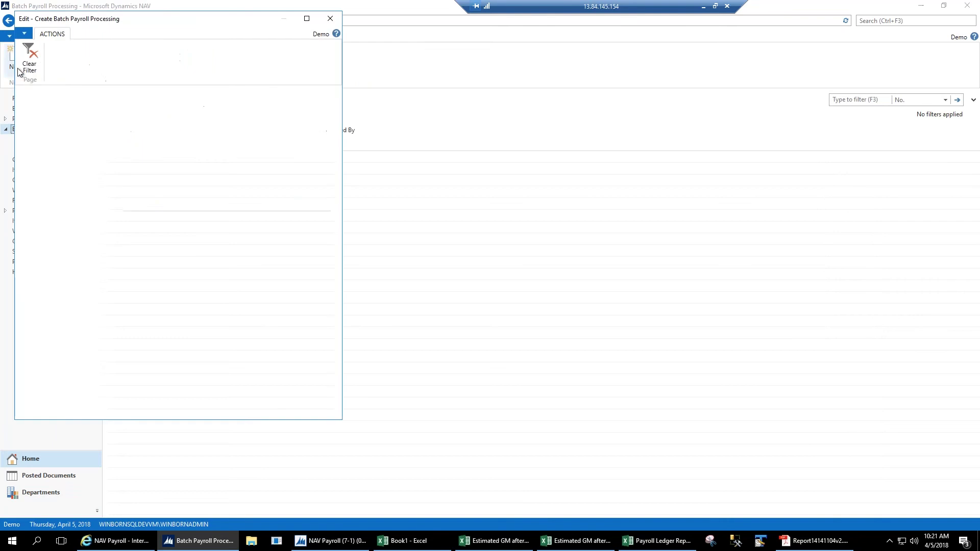
pyautogui.click(125, 114)
pyautogui.write('0315')
pyautogui.press('Tab')
pyautogui.write('0315')
pyautogui.press('Tab')
pyautogui.write('sem')
pyautogui.press('Tab')
# Choose March 1st Period 2018 as the pay cycle period and create the batch payroll documents
pyautogui.click(305, 155)
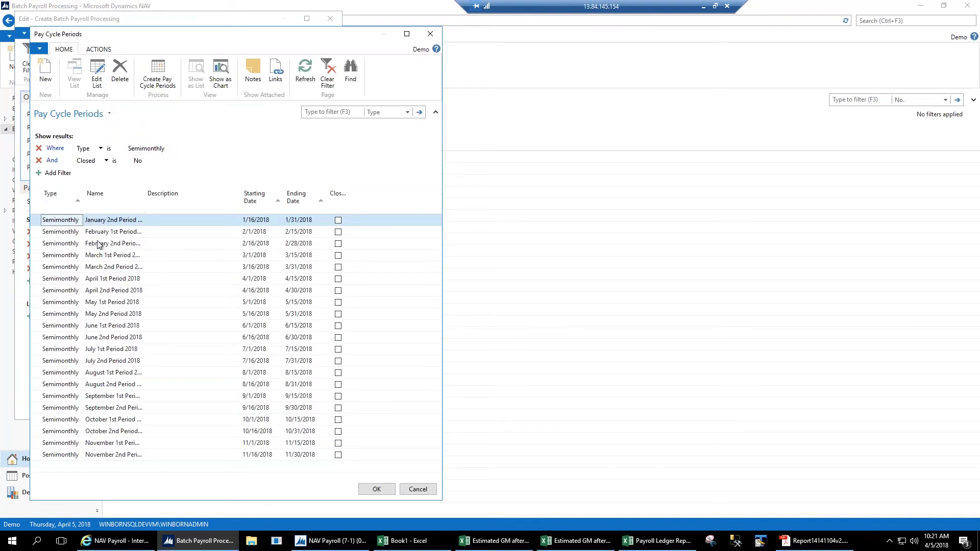
pyautogui.click(118, 267)
pyautogui.click(118, 257)
pyautogui.doubleClick(118, 257)
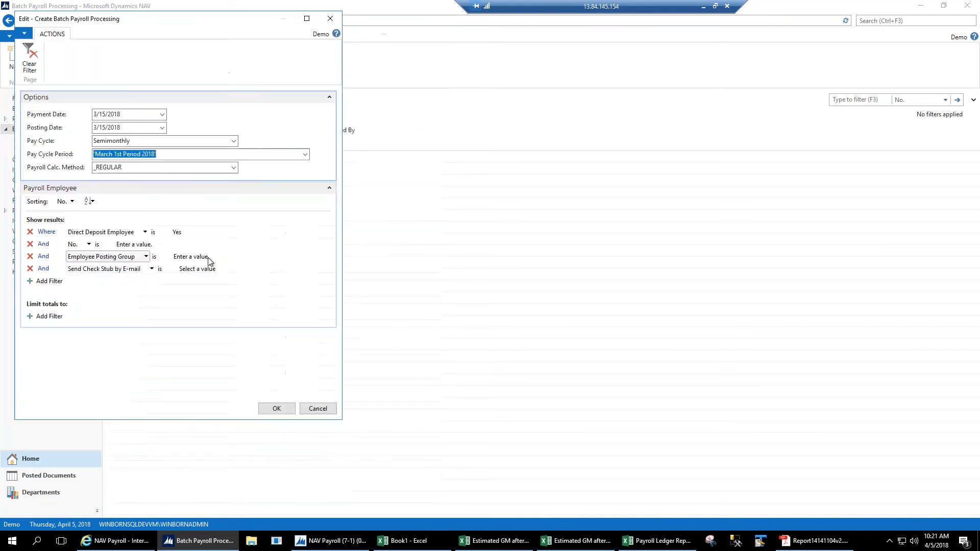
pyautogui.click(278, 408)
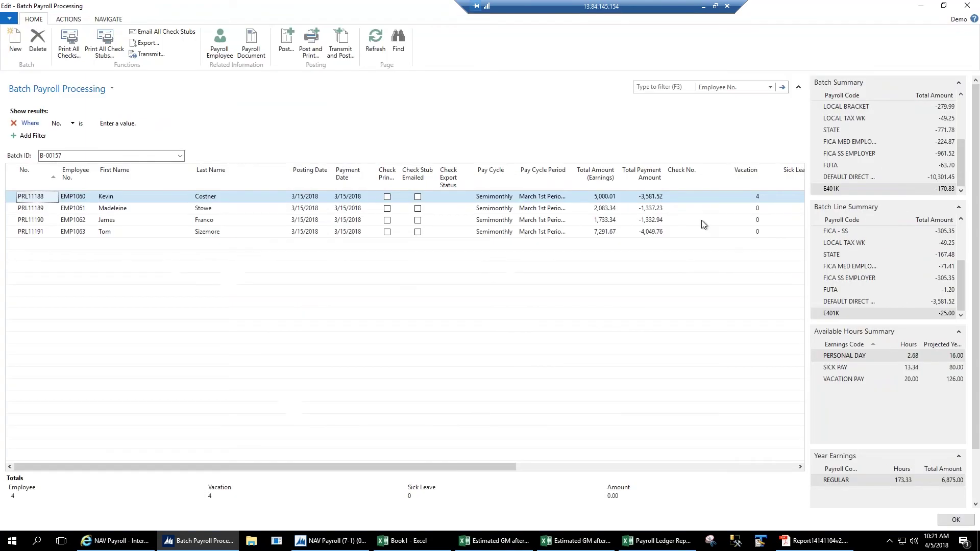
# Check the first batch employee's vacation hours against the 3/13/2018 entry in the PTO approval details of their employee card
pyautogui.click(758, 197)
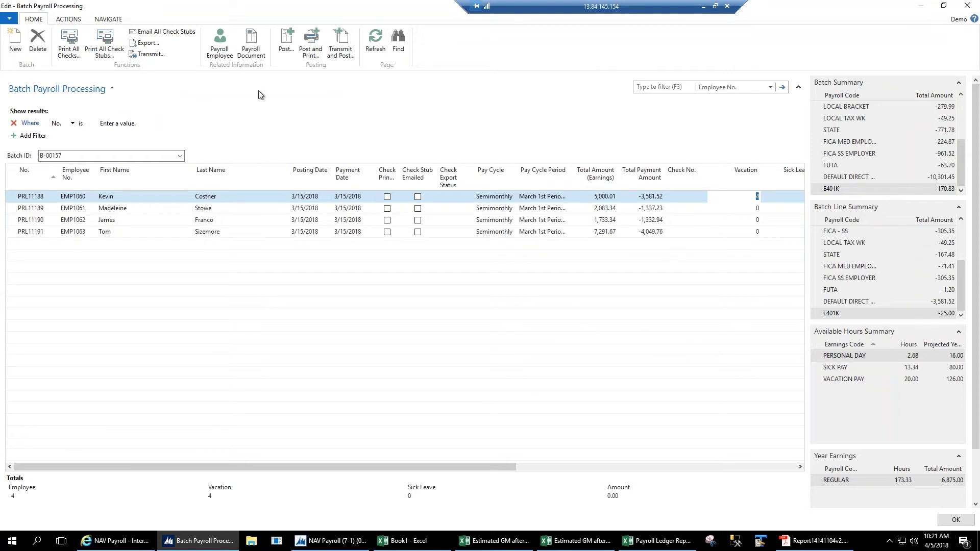
pyautogui.click(229, 51)
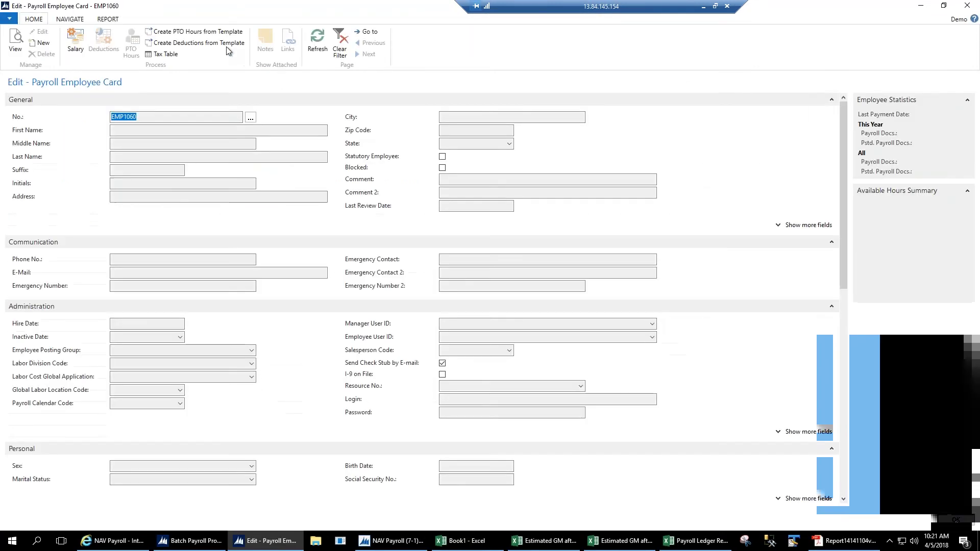
pyautogui.click(77, 21)
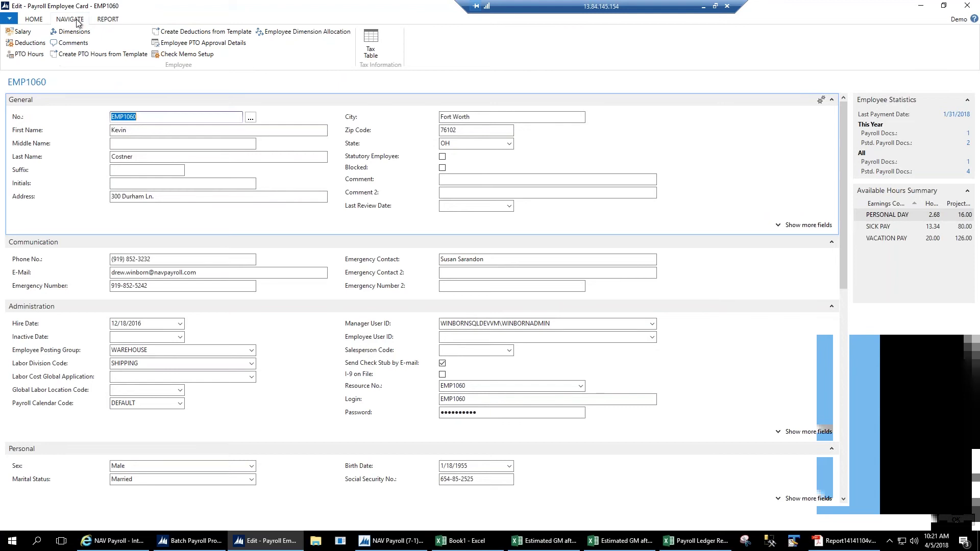
pyautogui.click(205, 45)
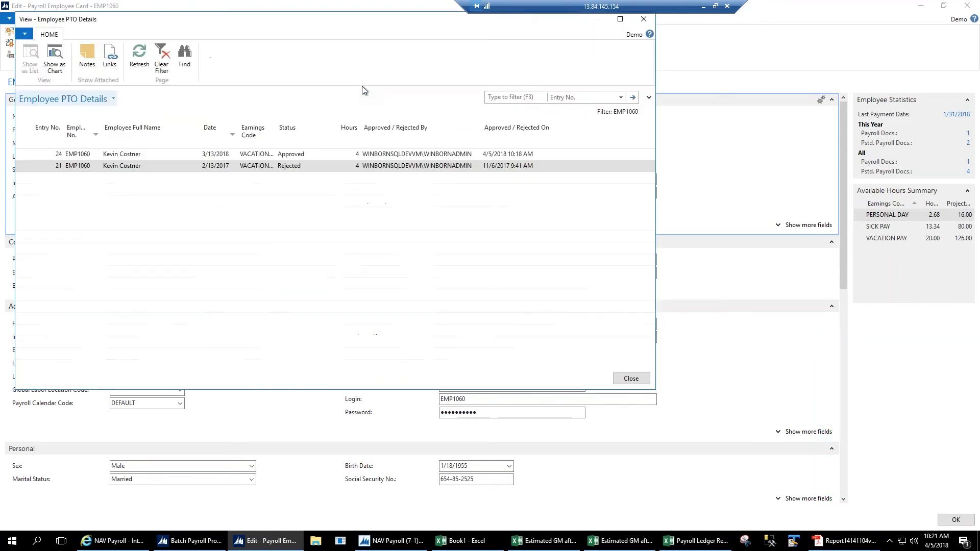
pyautogui.click(40, 155)
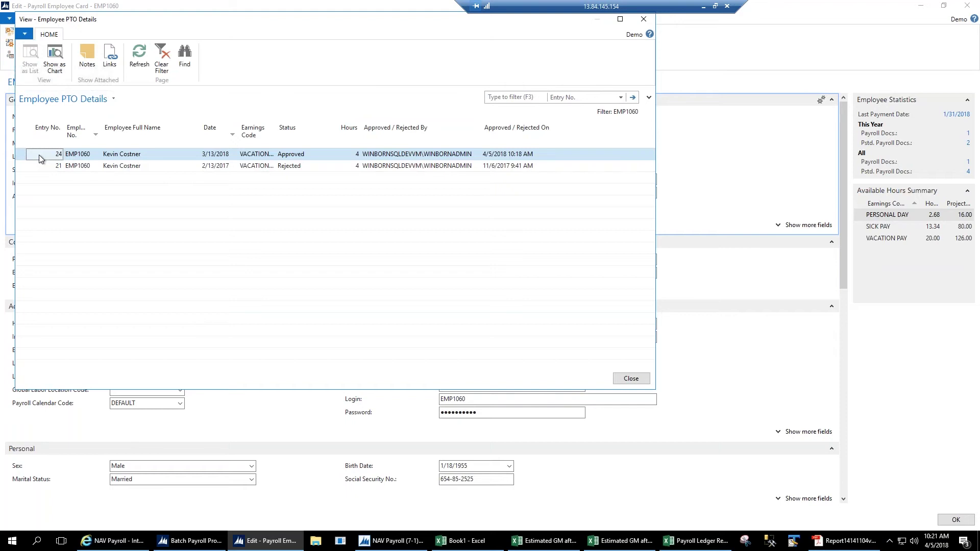
pyautogui.click(215, 158)
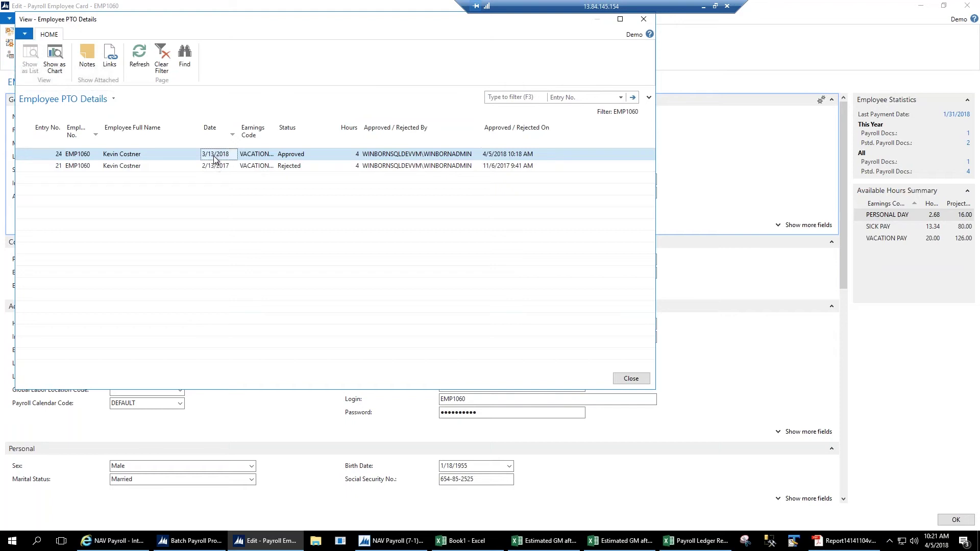
# Close the employee's PTO details and employee card to return to the payroll batch
pyautogui.click(89, 169)
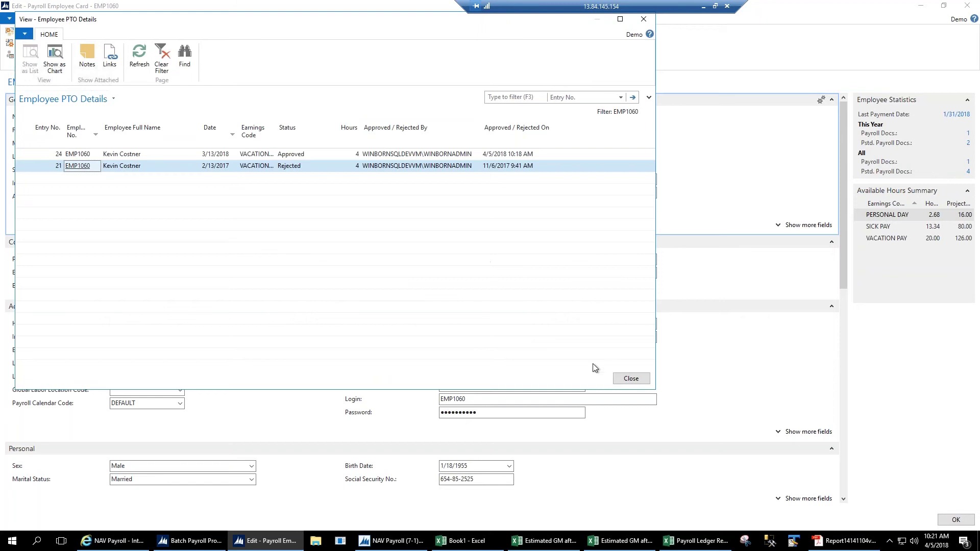
pyautogui.click(630, 378)
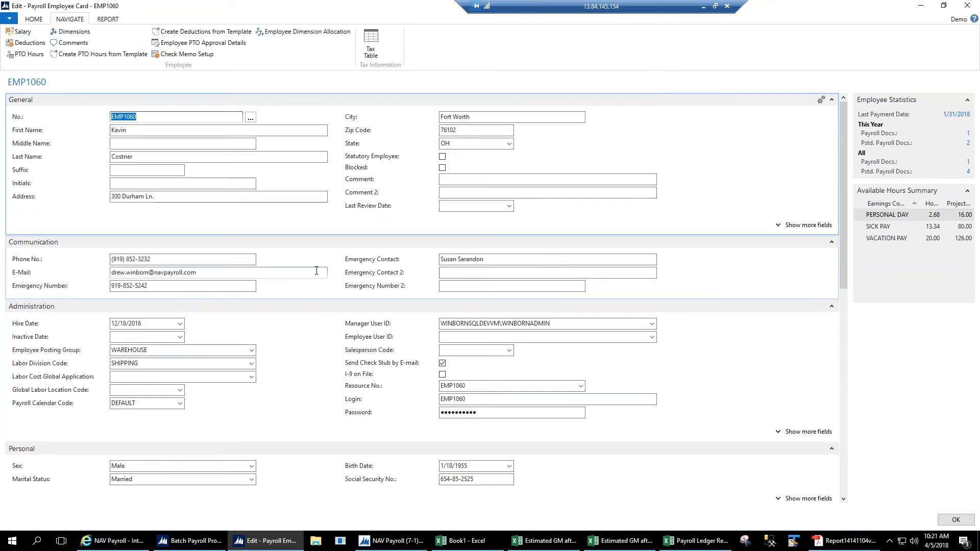
pyautogui.click(956, 520)
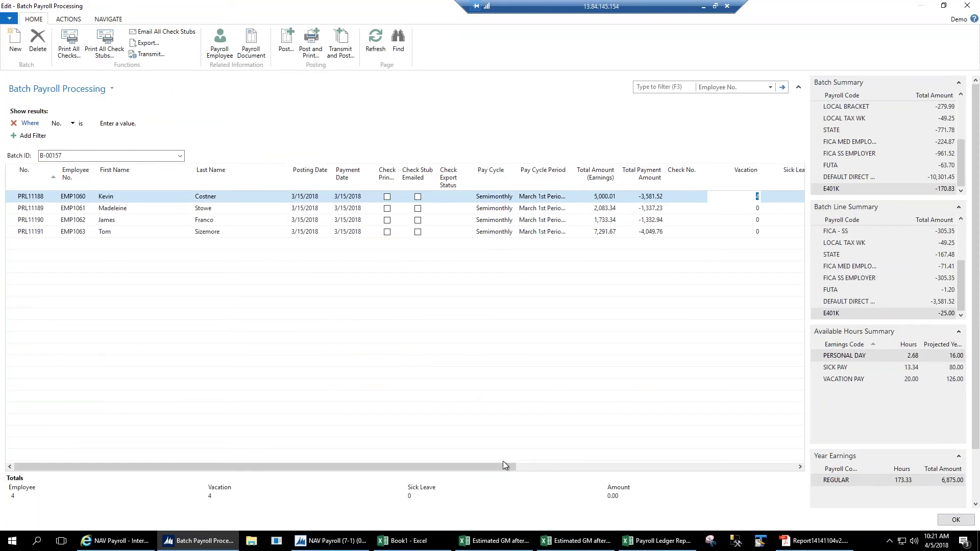
# Enter 1 hour of sick leave for the third employee in the payroll batch
pyautogui.click(532, 467)
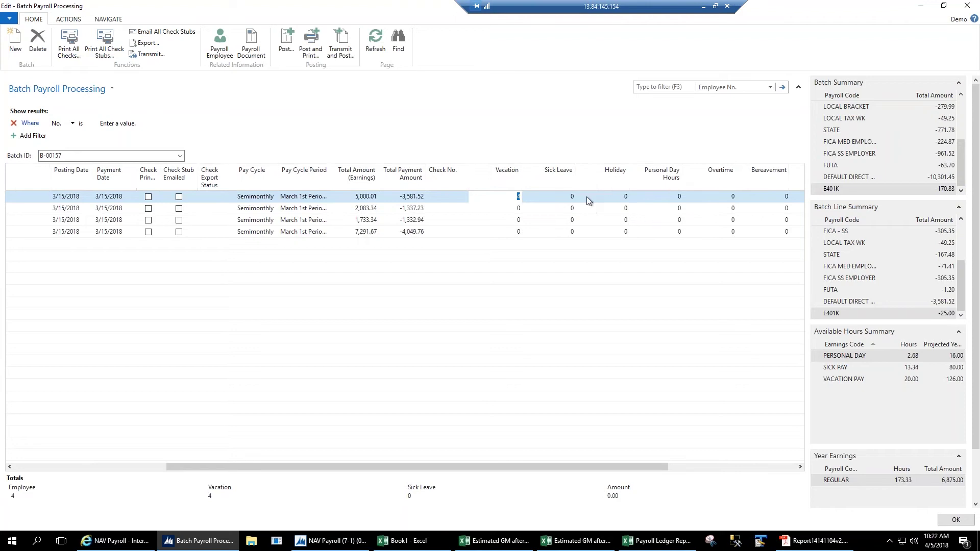
pyautogui.click(572, 219)
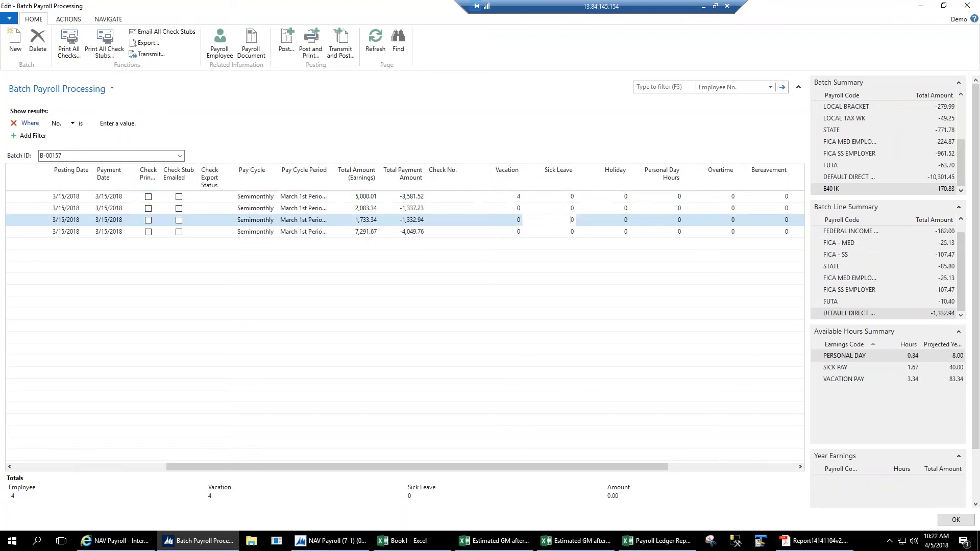
pyautogui.moveTo(548, 217); pyautogui.dragTo(593, 220)
pyautogui.write('1')
# Open the third batch employee's payroll document and set Sick Leave to 0
pyautogui.click(247, 51)
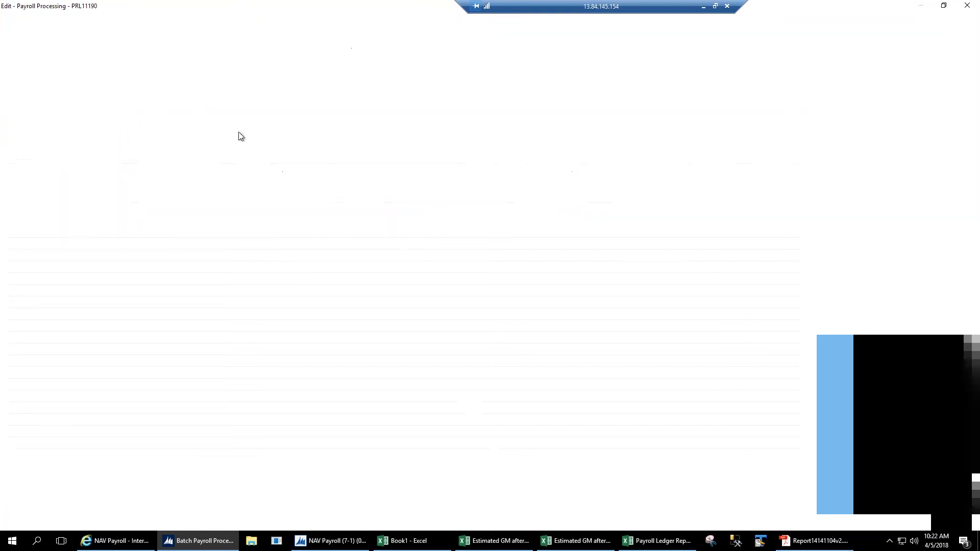
pyautogui.click(15, 317)
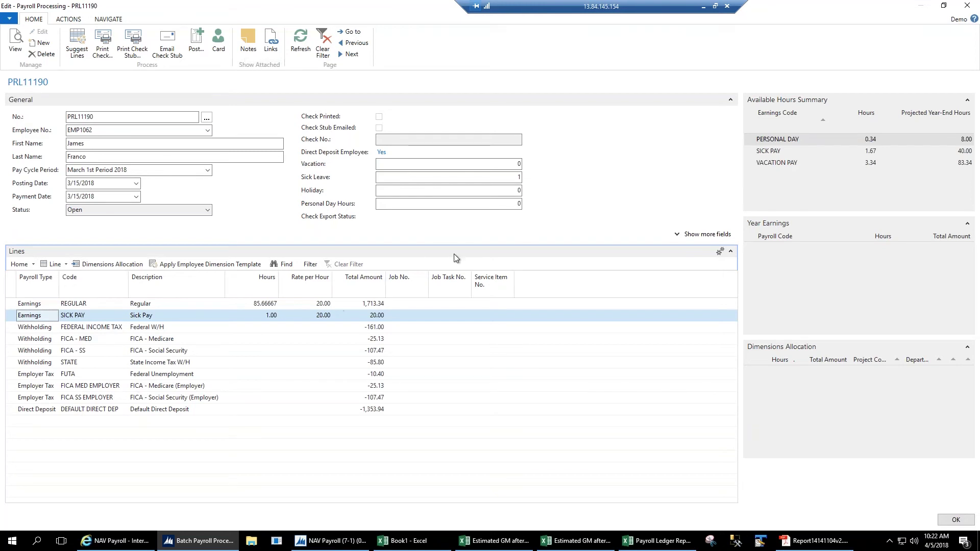
pyautogui.click(512, 177)
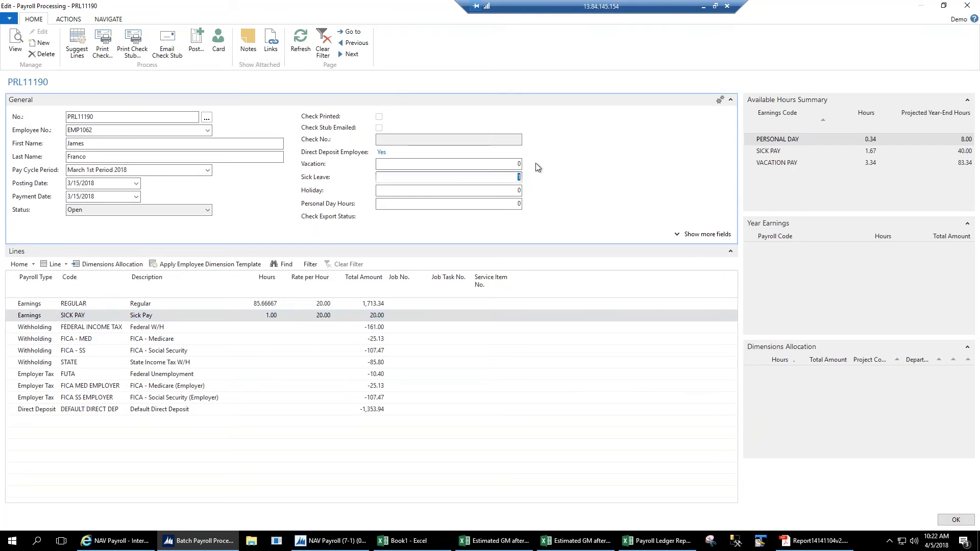
pyautogui.write('0')
pyautogui.press('Tab')
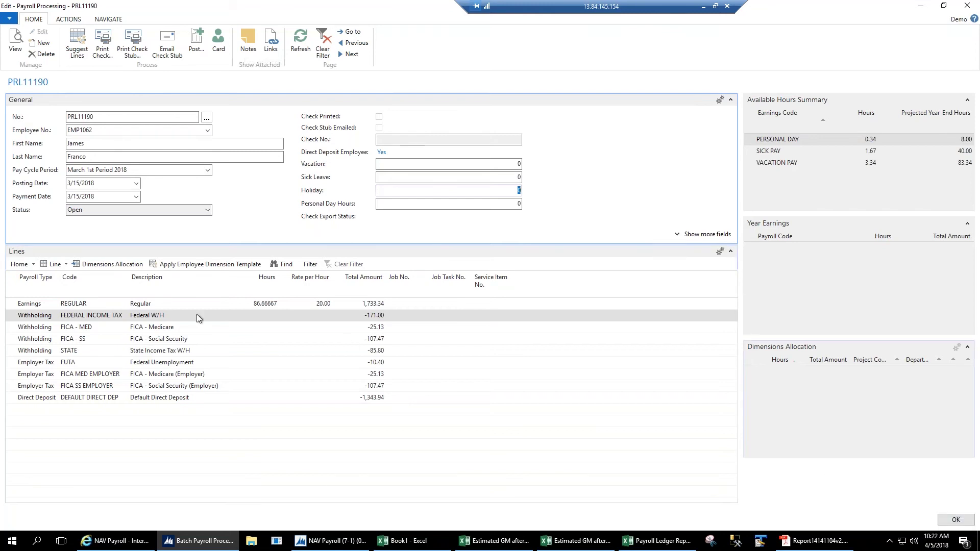
# Open the dimension allocation of the Regular earnings line and allocate 40 hours to project MERCEDES
pyautogui.click(153, 306)
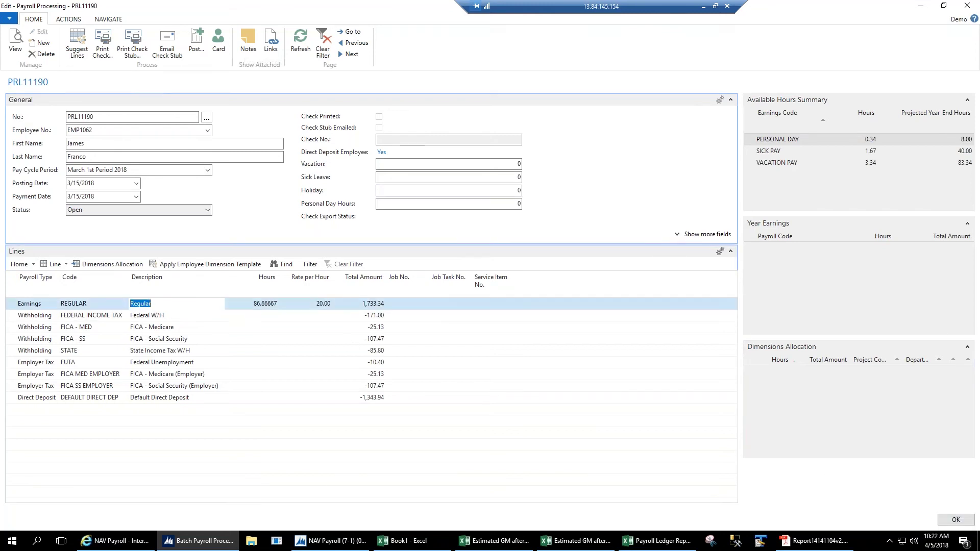
pyautogui.click(128, 264)
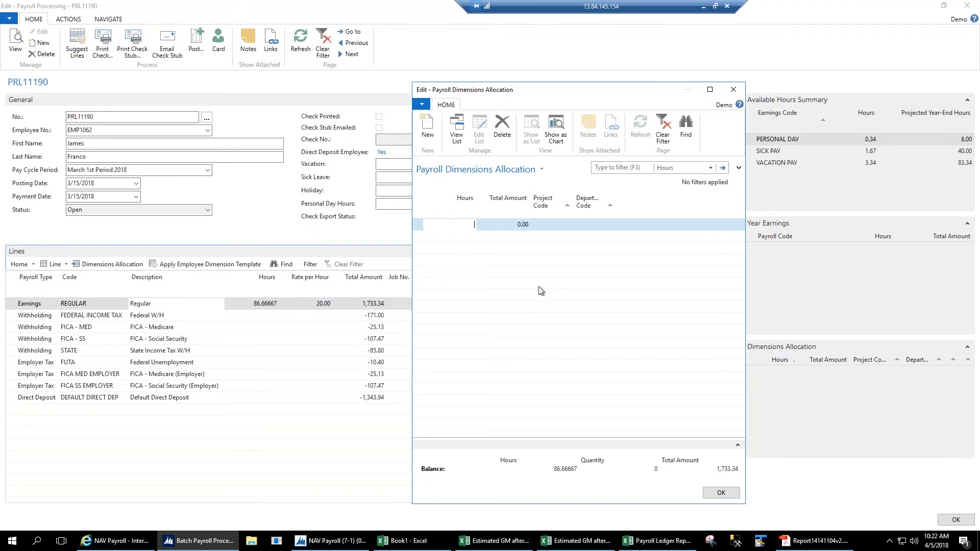
pyautogui.write('40')
pyautogui.press('Tab')
pyautogui.press('Tab')
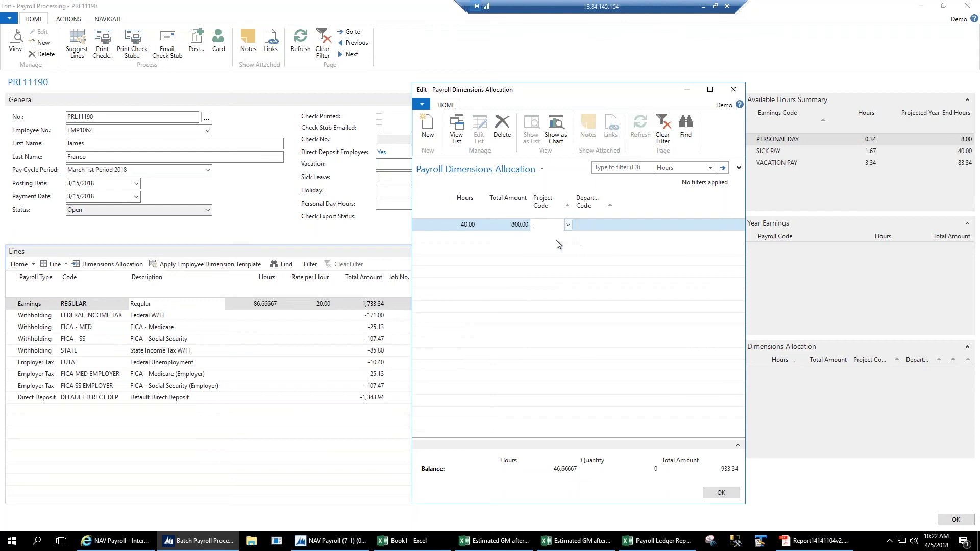
pyautogui.hotkey('shift', 'F4')
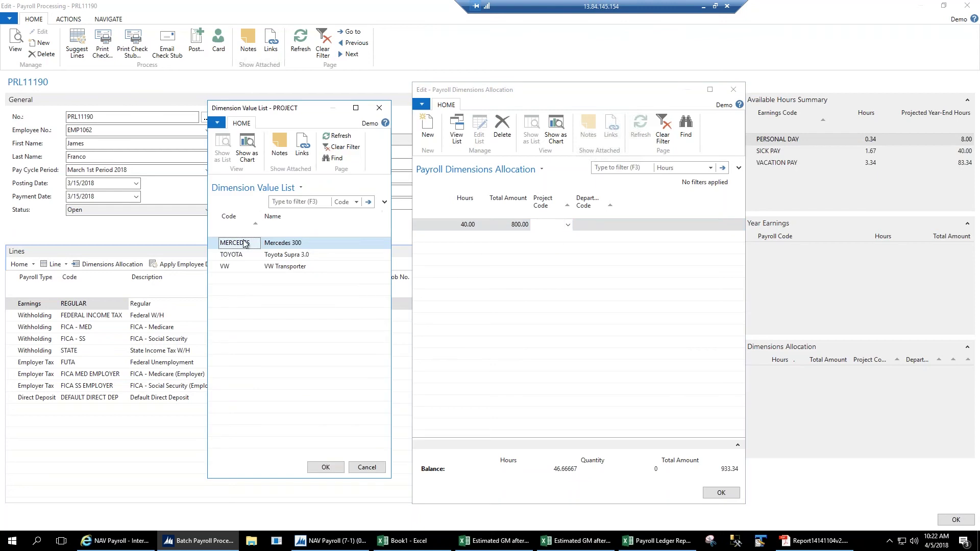
pyautogui.doubleClick(245, 244)
# Allocate 45 hours of the Regular earnings line to project TOYOTA and accept the dimension allocation
pyautogui.click(474, 236)
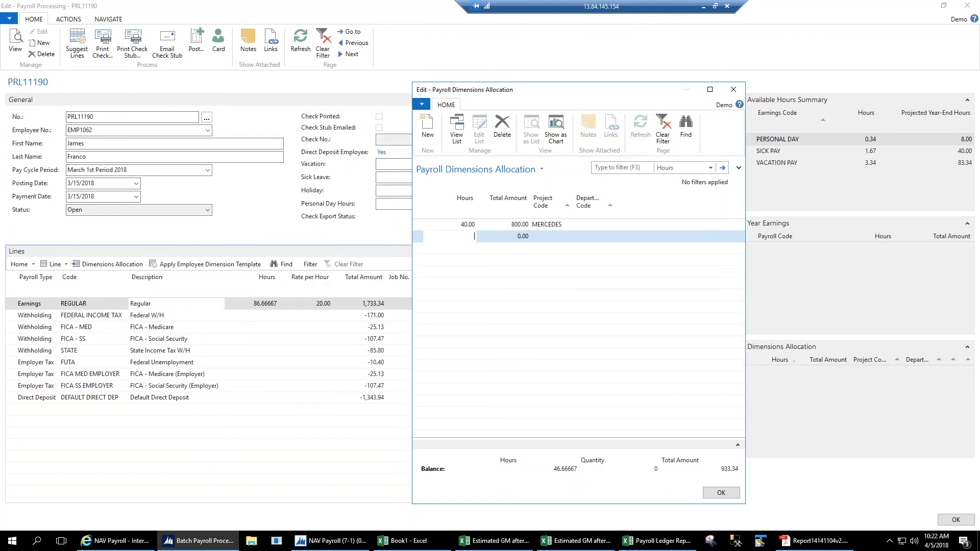
pyautogui.write('45')
pyautogui.press('Tab')
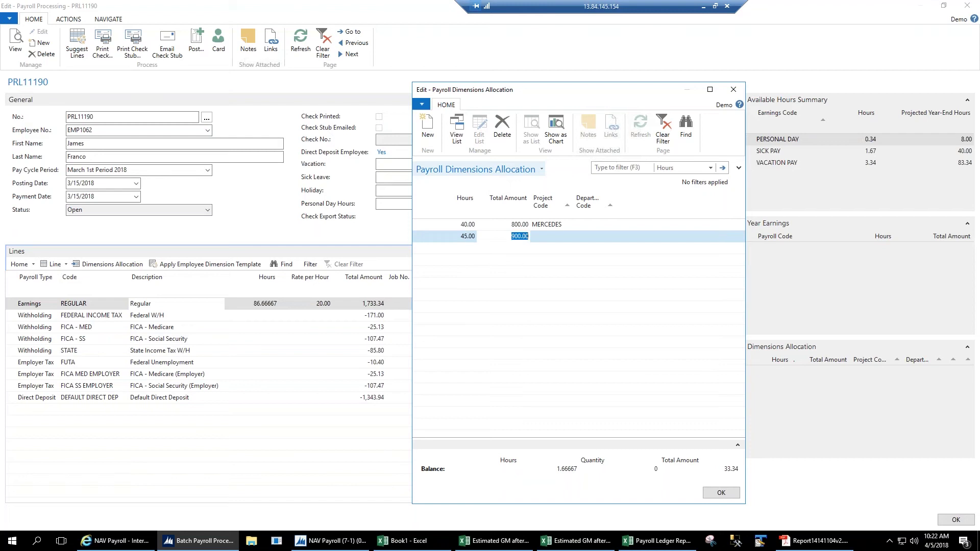
pyautogui.press('Tab')
pyautogui.click(568, 237)
pyautogui.click(250, 255)
pyautogui.doubleClick(251, 256)
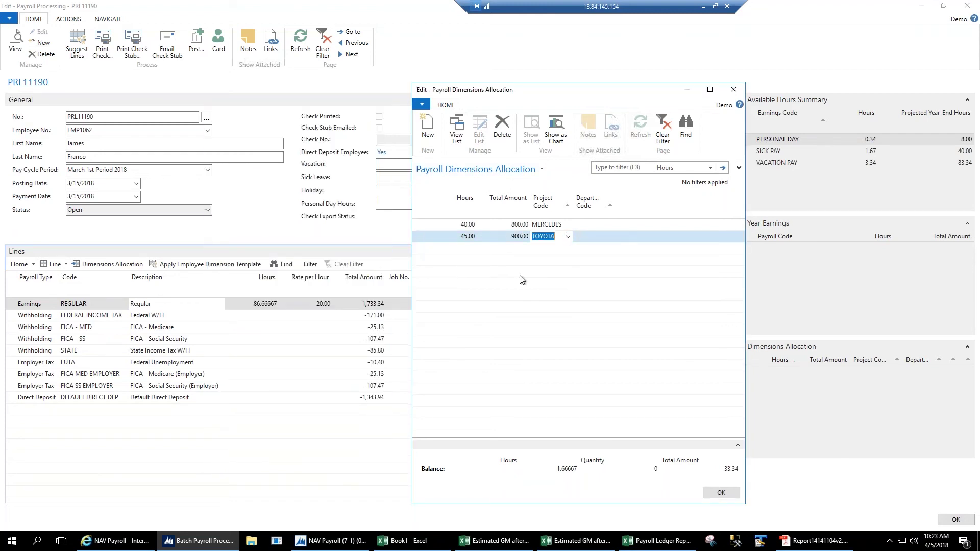
pyautogui.click(721, 493)
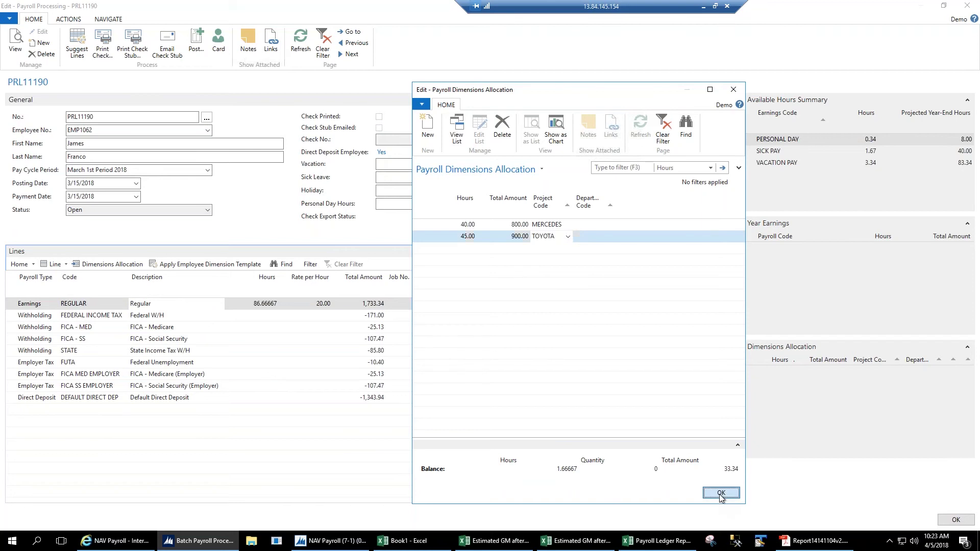
# Check the Regular line's project allocation and the columns available for the Payroll Dimensions Allocation list, and return to the batch
pyautogui.click(317, 303)
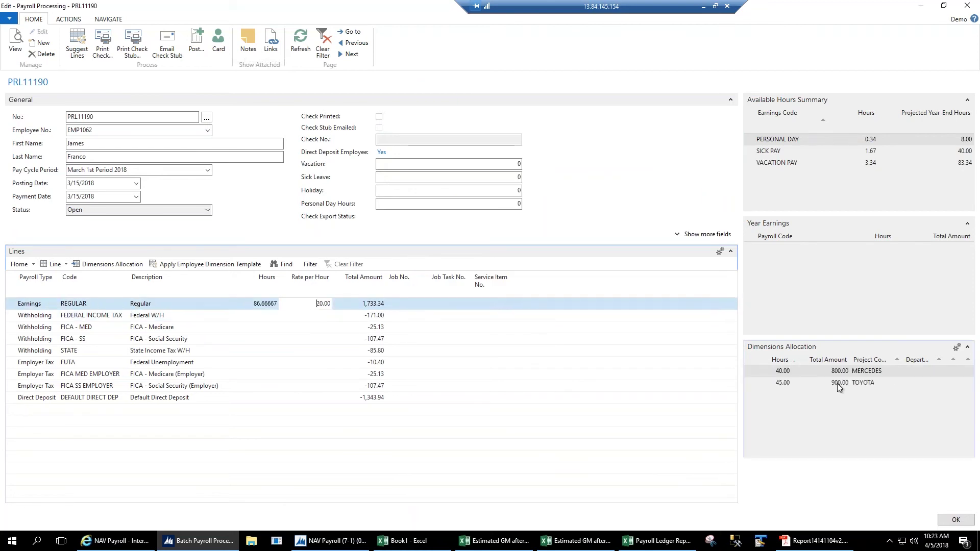
pyautogui.click(901, 362)
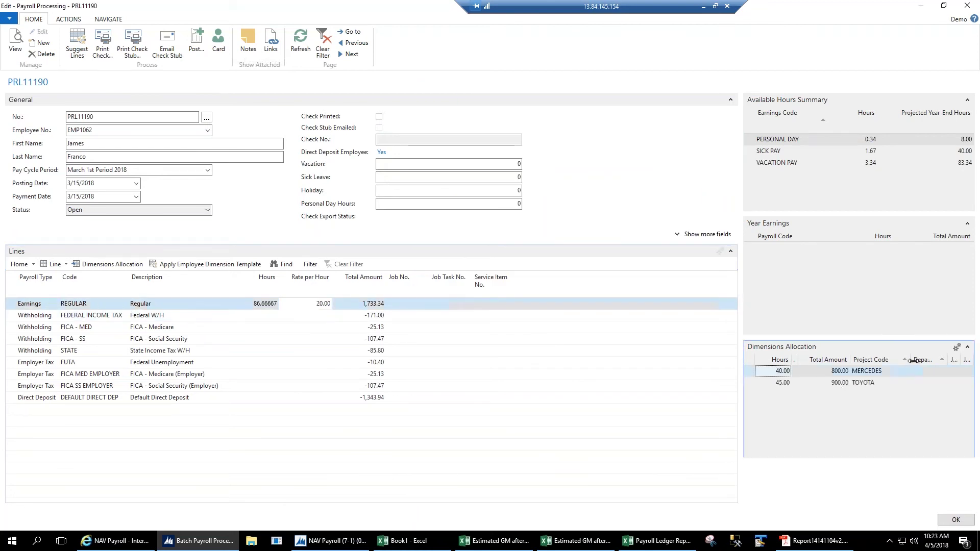
pyautogui.click(121, 265)
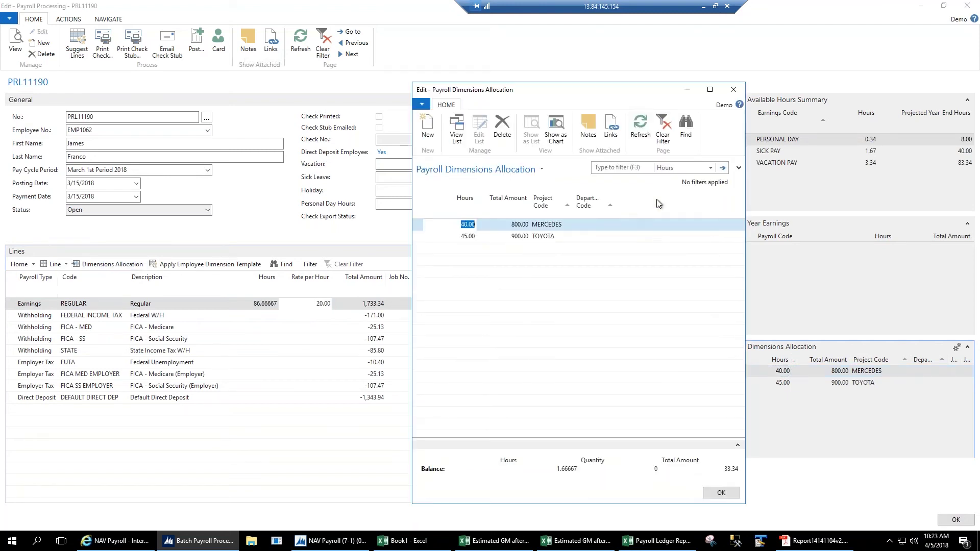
pyautogui.rightClick(583, 214)
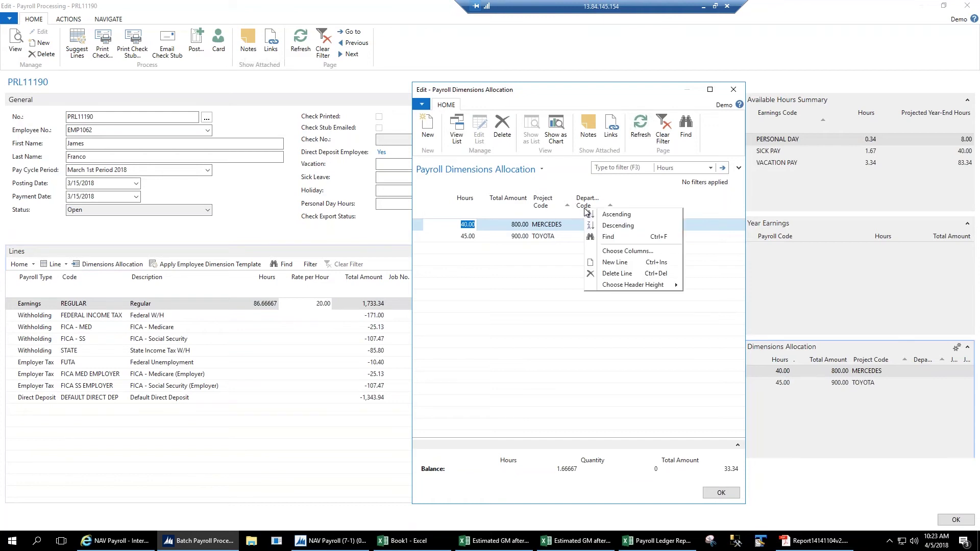
pyautogui.click(610, 249)
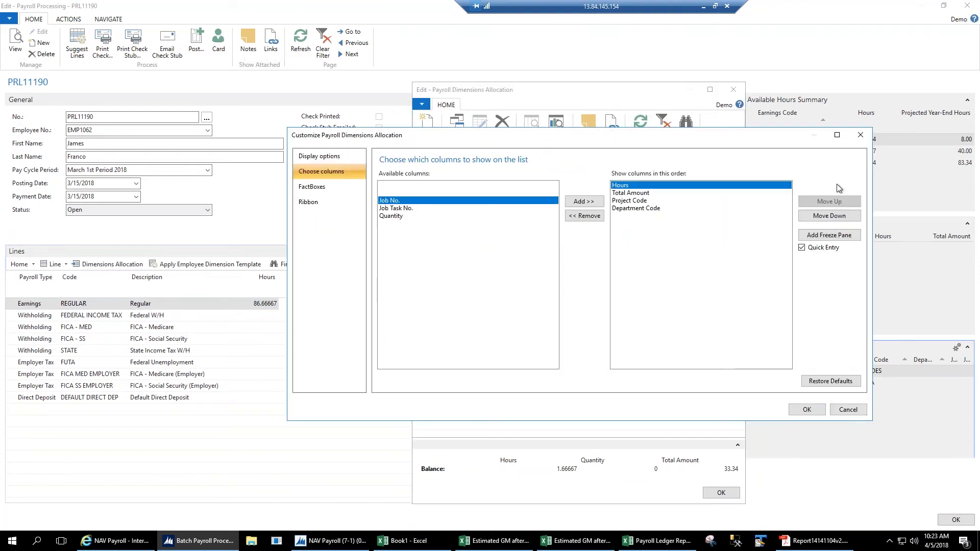
pyautogui.click(860, 136)
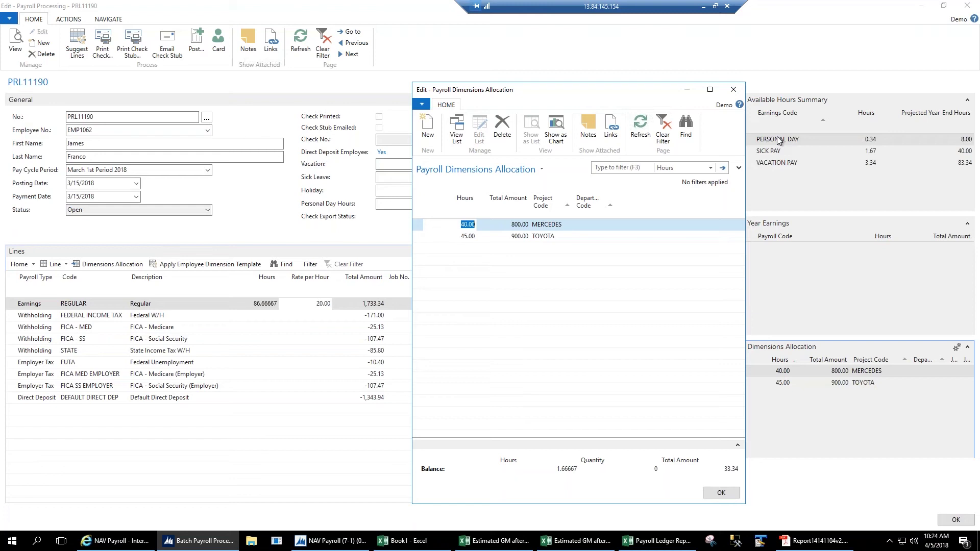
pyautogui.click(721, 492)
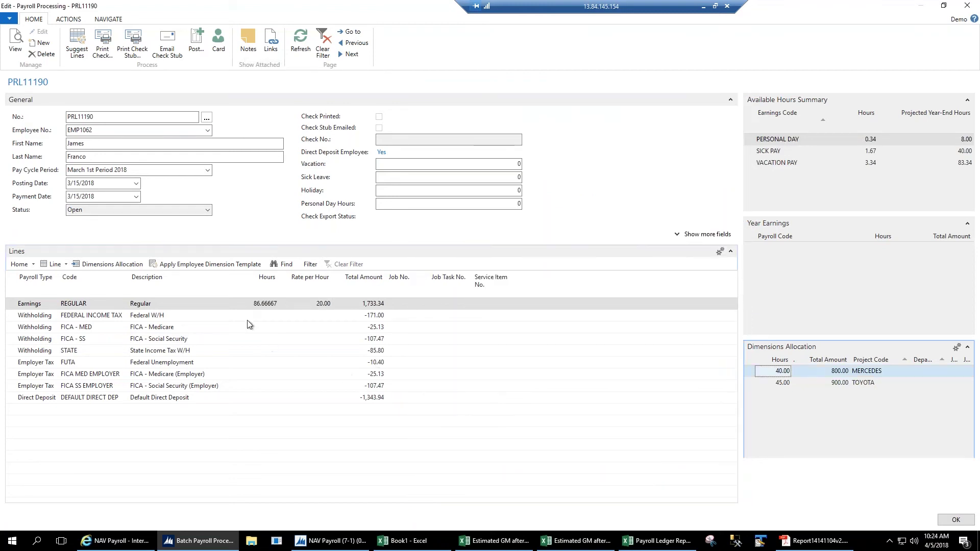
pyautogui.click(254, 303)
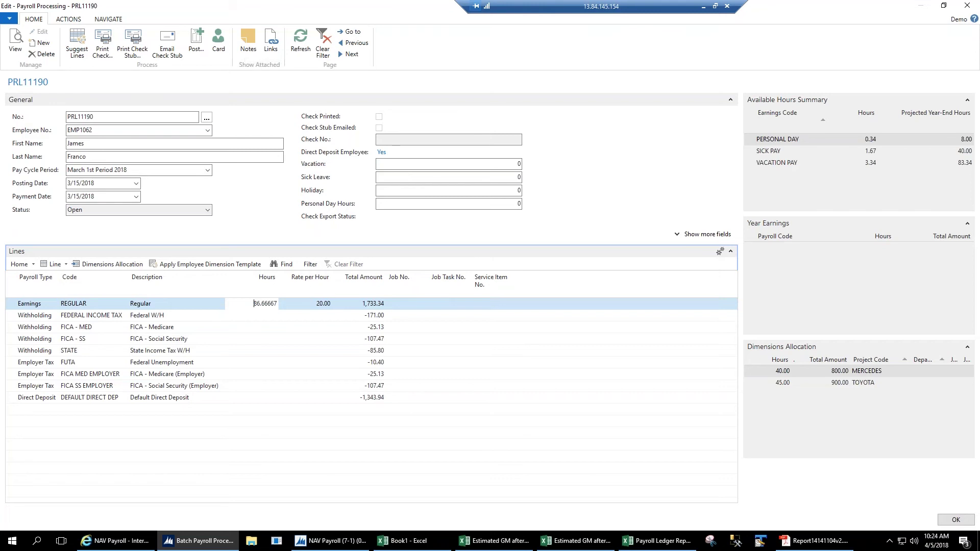
pyautogui.click(951, 520)
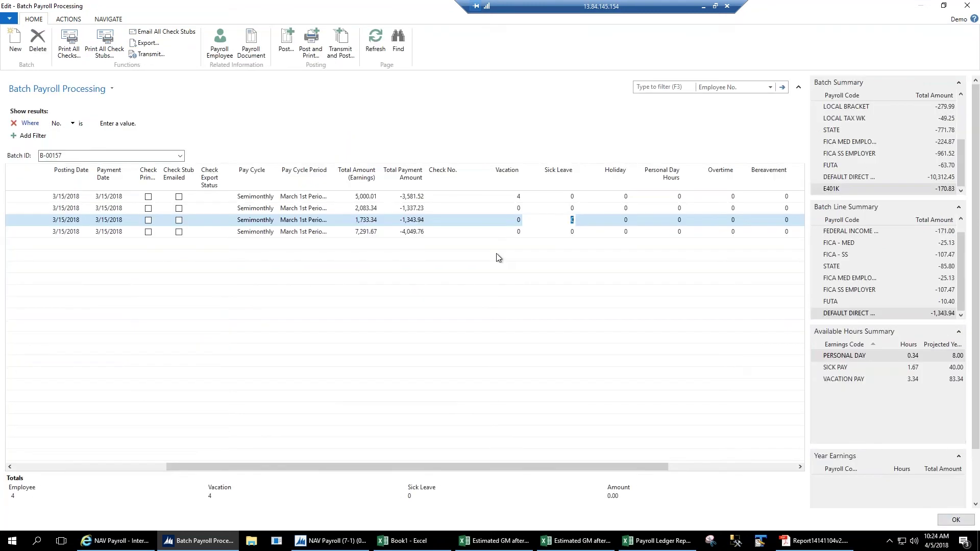
# Export the electronic payments for all four batch payroll documents and email all their check stubs
pyautogui.moveTo(636, 466); pyautogui.dragTo(496, 466)
pyautogui.click(16, 176)
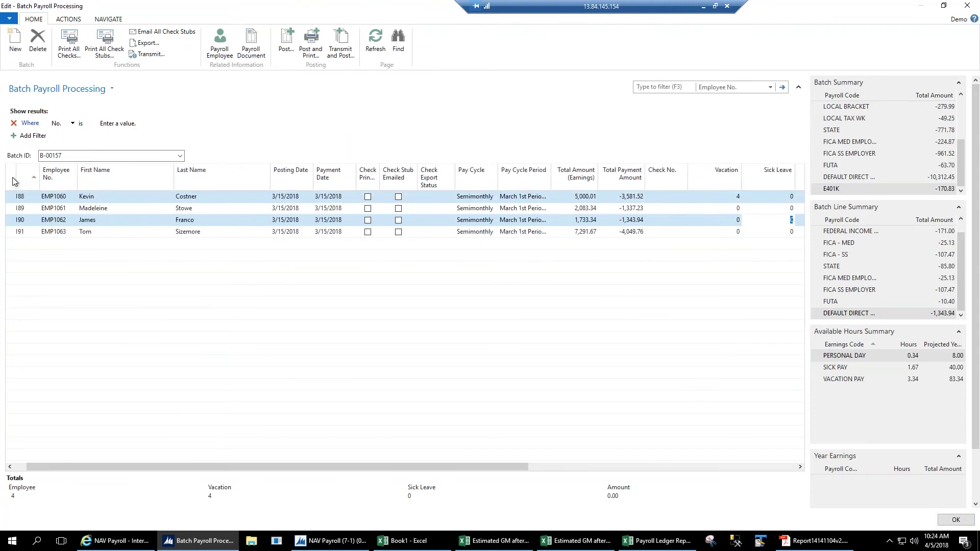
pyautogui.click(64, 20)
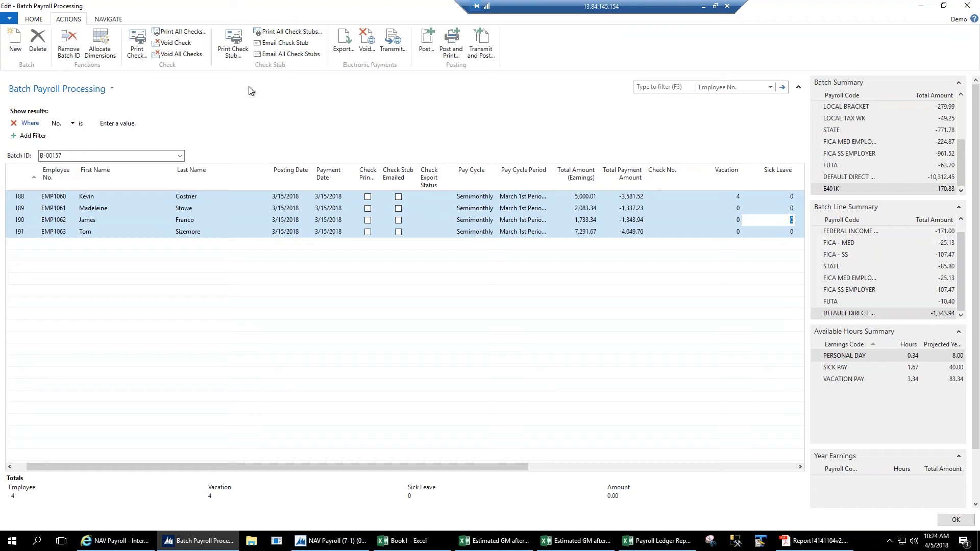
pyautogui.click(343, 53)
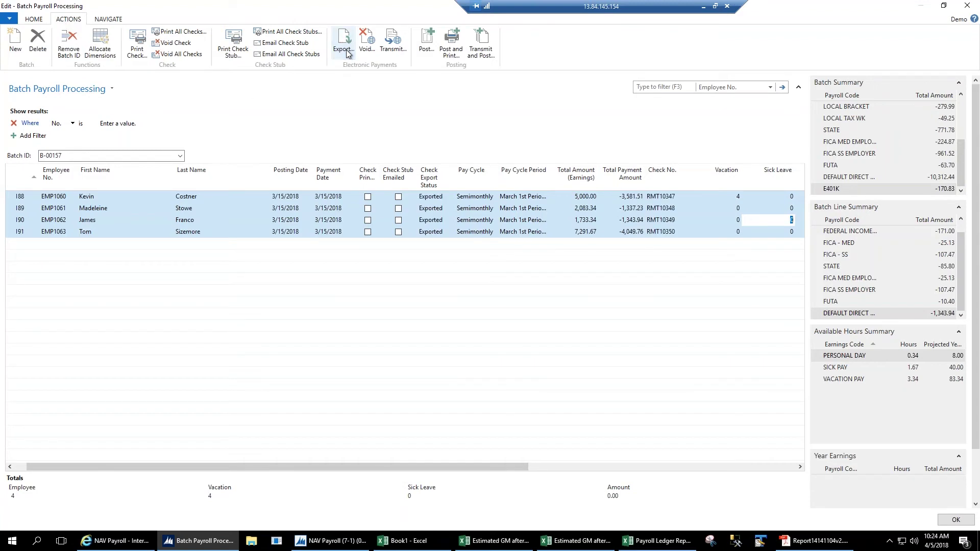
pyautogui.click(288, 55)
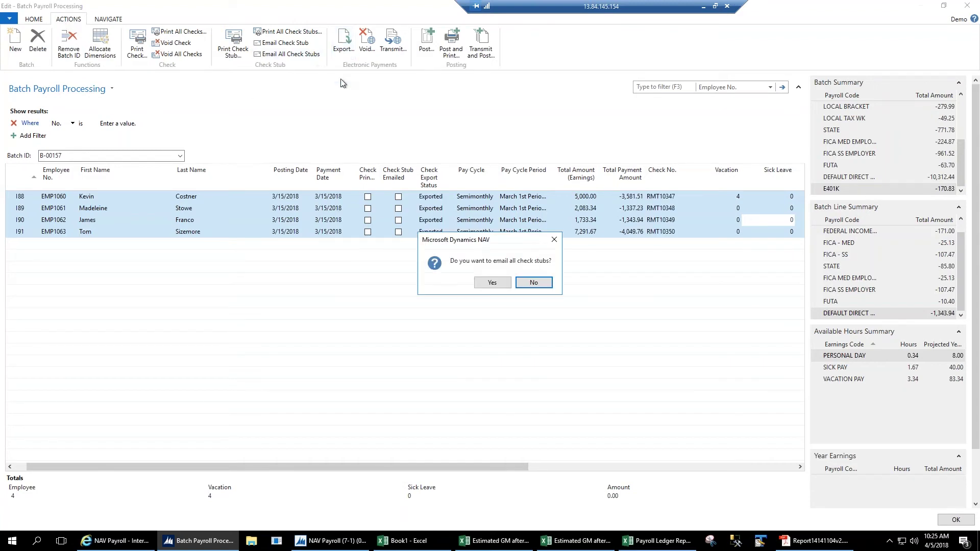
pyautogui.click(485, 280)
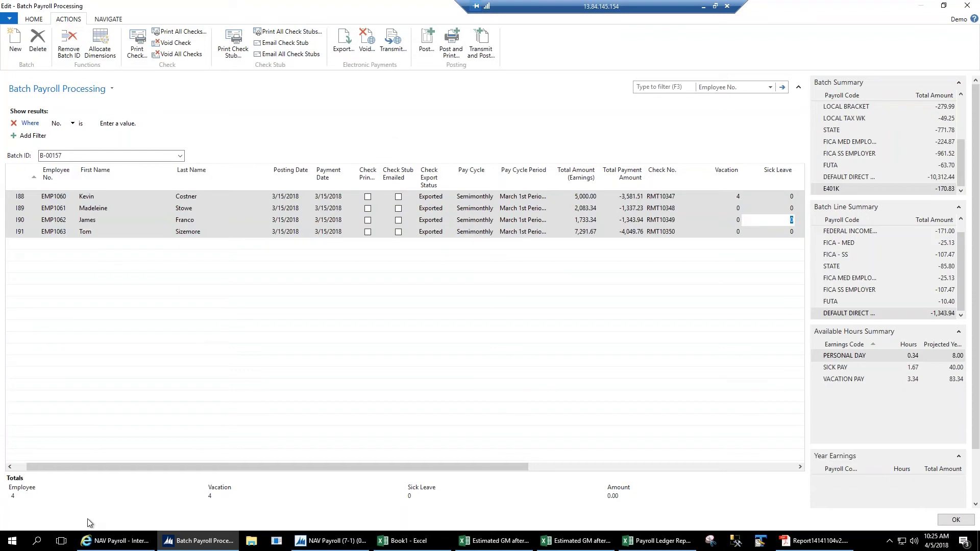
# Switch to Internet Explorer and view the NAV Payroll online manual topics on adding new salary information and employee deductions
pyautogui.click(115, 541)
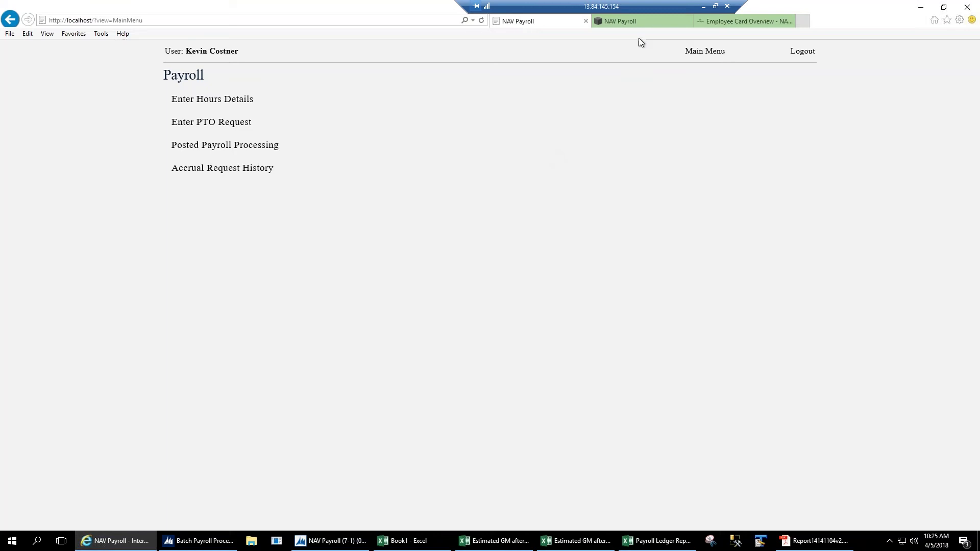
pyautogui.click(635, 20)
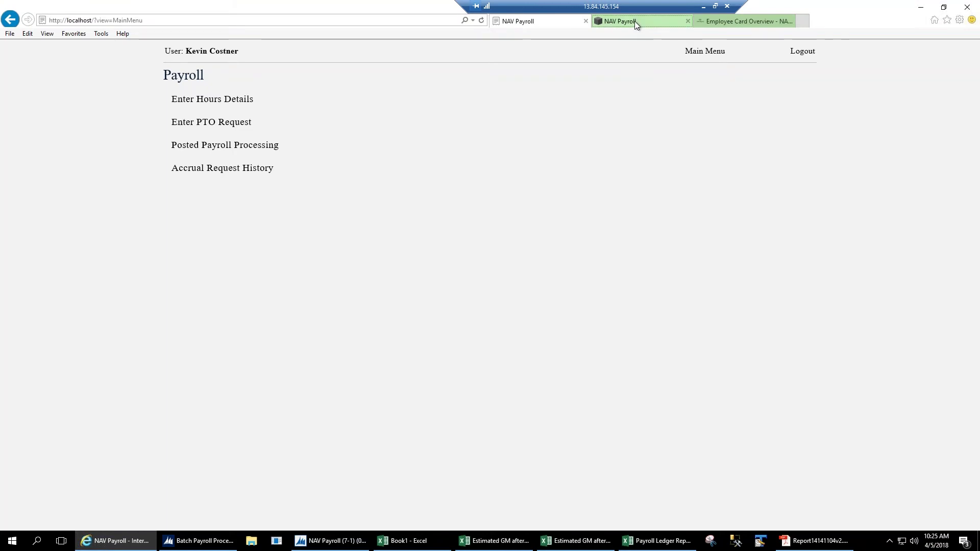
pyautogui.click(634, 100)
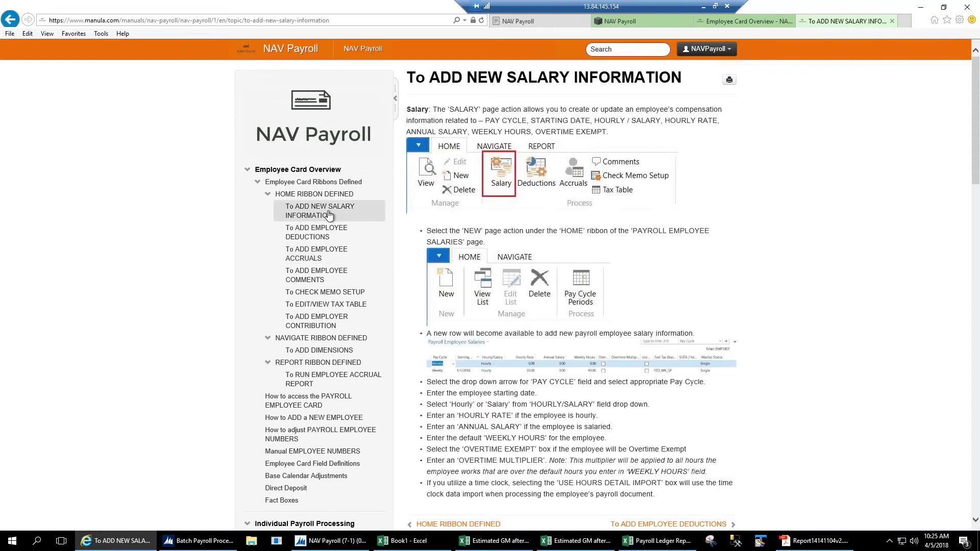
pyautogui.click(321, 240)
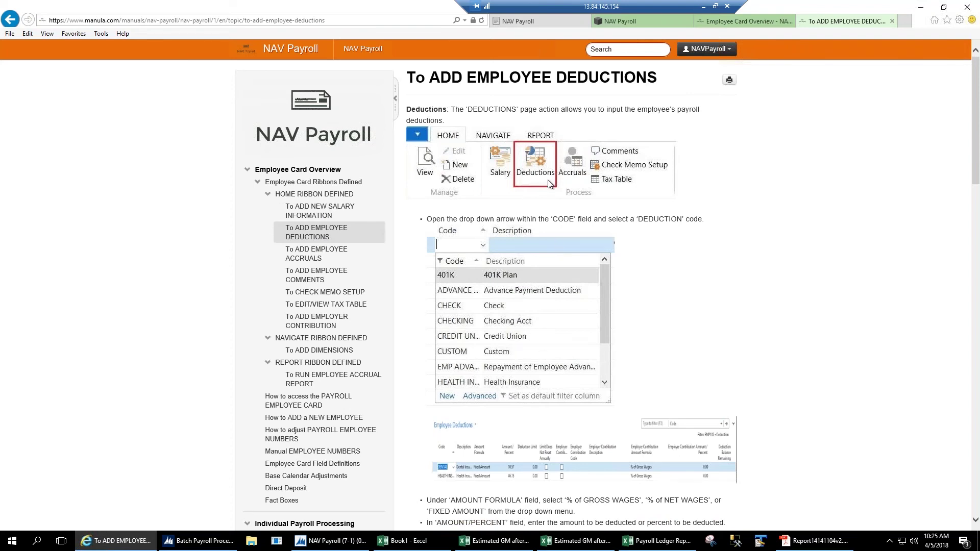
# Search the online manual for "check no." and read the troubleshooting topic on Check No. needing a value in Payroll Header
pyautogui.click(612, 49)
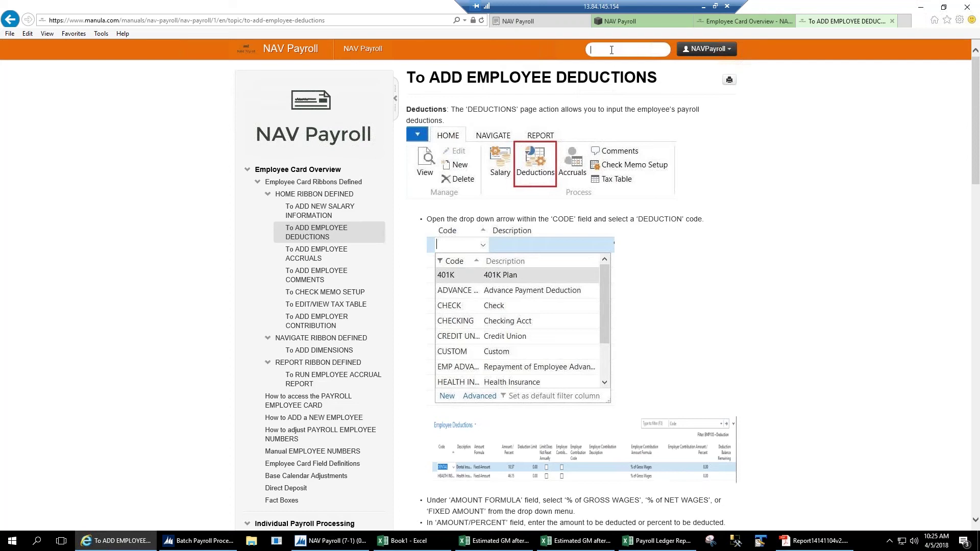
pyautogui.write('check to.')
pyautogui.press('Return')
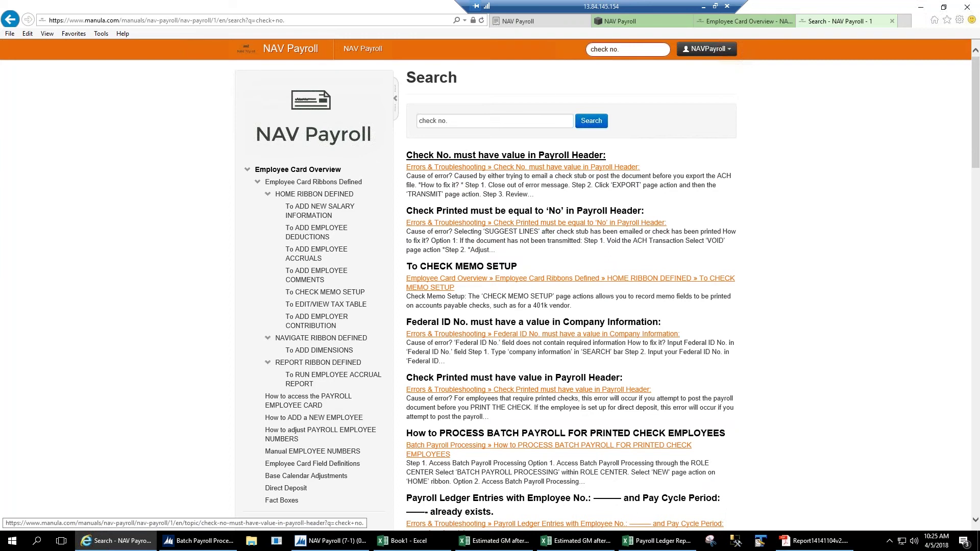
pyautogui.click(544, 156)
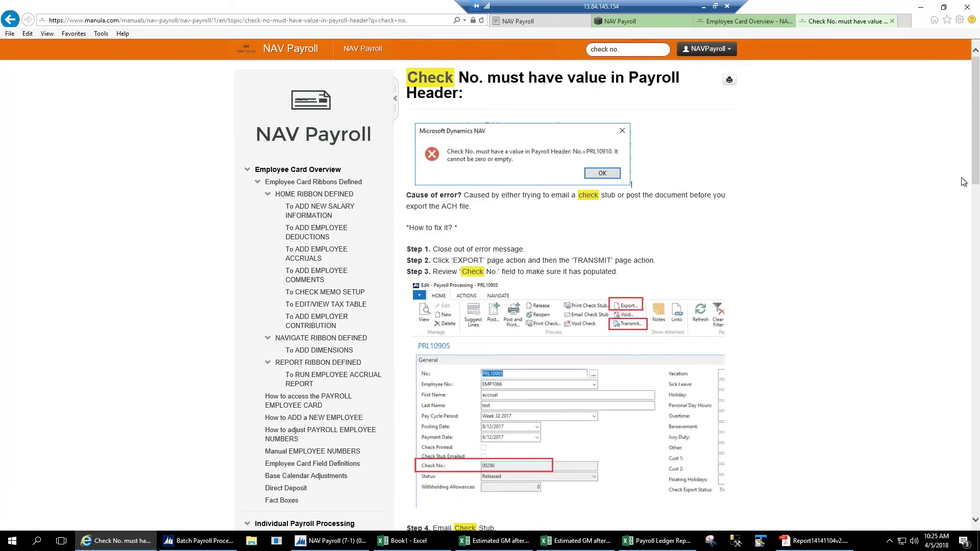
pyautogui.moveTo(975, 171)
pyautogui.mouseDown()
pyautogui.moveTo(976, 220)
pyautogui.moveTo(977, 153)
pyautogui.mouseUp()
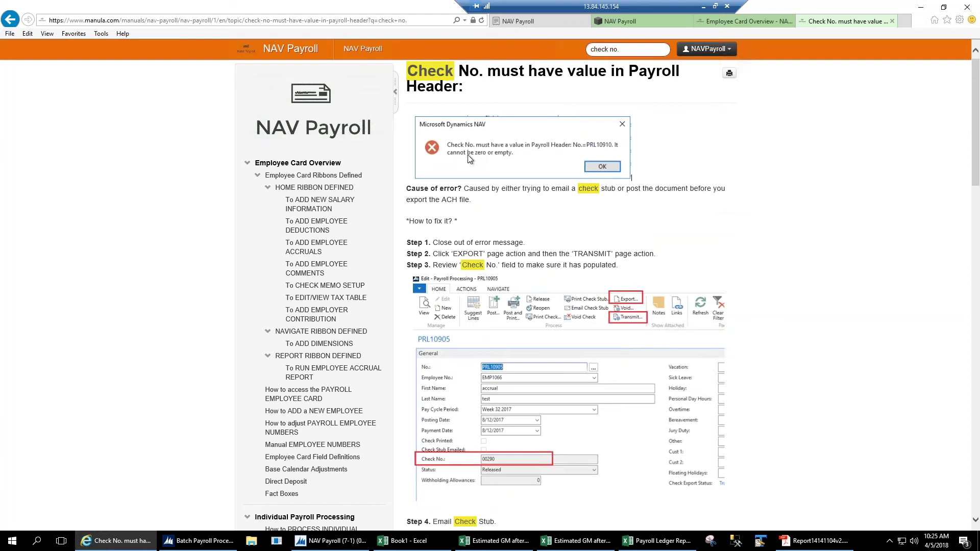
# Search the online manual for "nothing to ex" and read the Nothing to Export troubleshooting topic
pyautogui.click(615, 49)
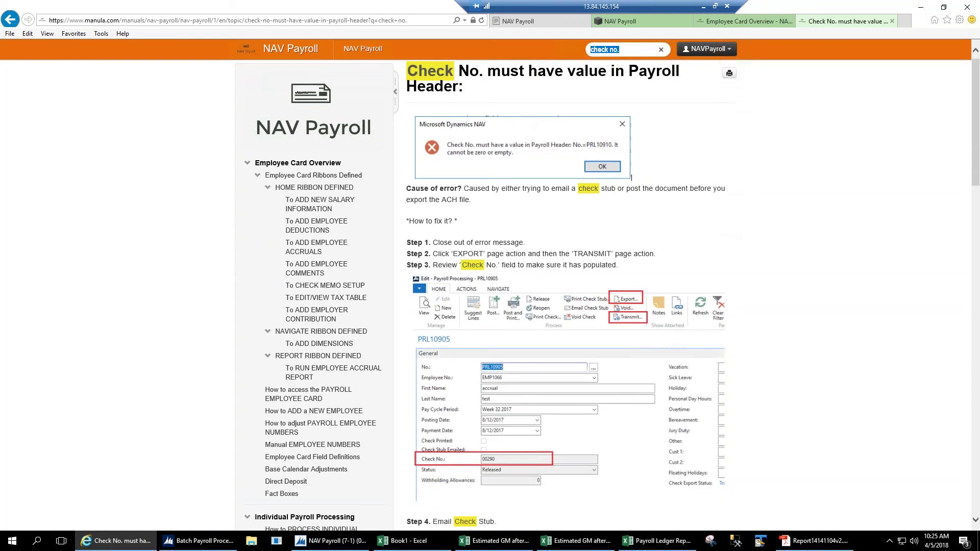
pyautogui.write('nothing to ex')
pyautogui.press('Return')
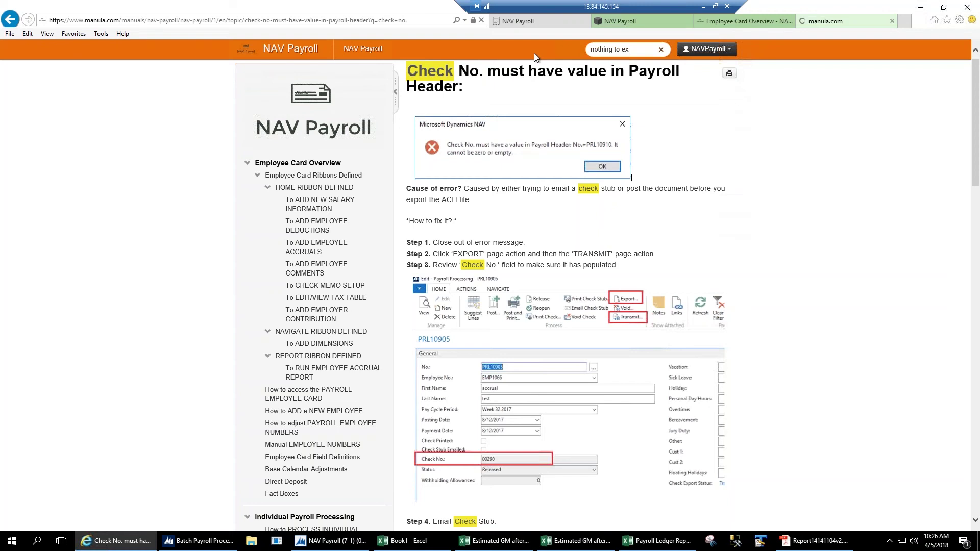
pyautogui.click(446, 155)
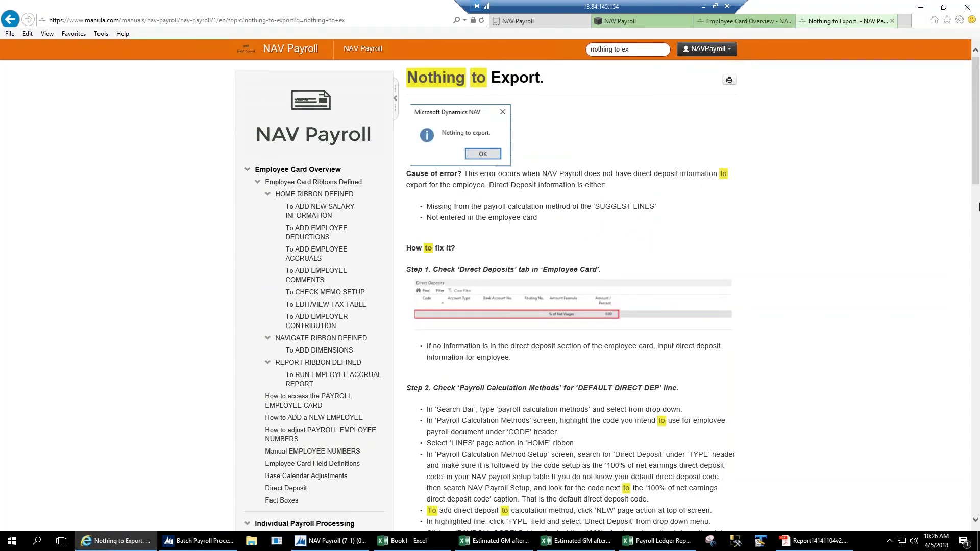
pyautogui.moveTo(978, 164); pyautogui.dragTo(976, 143)
# Switch back to Dynamics NAV and transmit the electronic payments for all four documents in batch B-00157
pyautogui.click(215, 548)
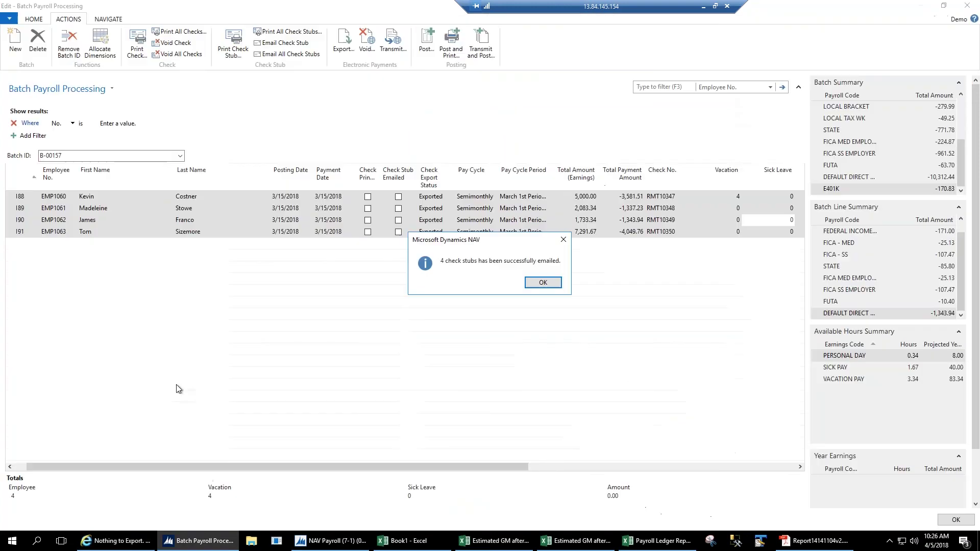
pyautogui.click(543, 283)
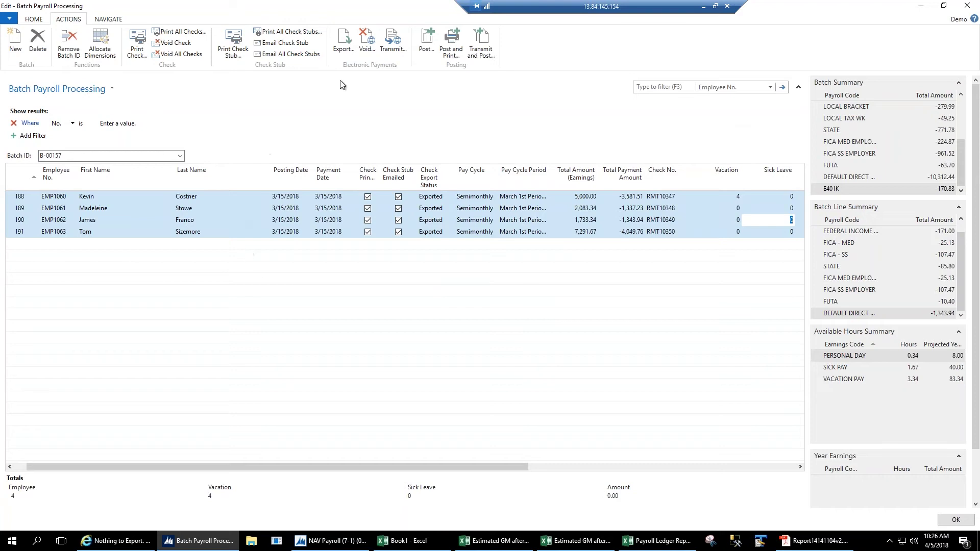
pyautogui.click(393, 43)
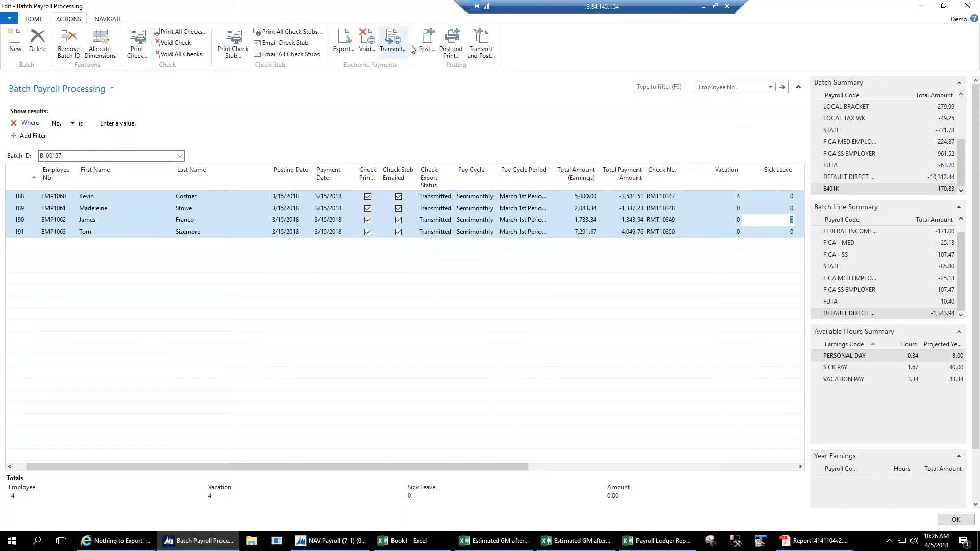
# Post the payroll documents of batch B-00157 with posting and payment date 3/15/2018
pyautogui.click(428, 48)
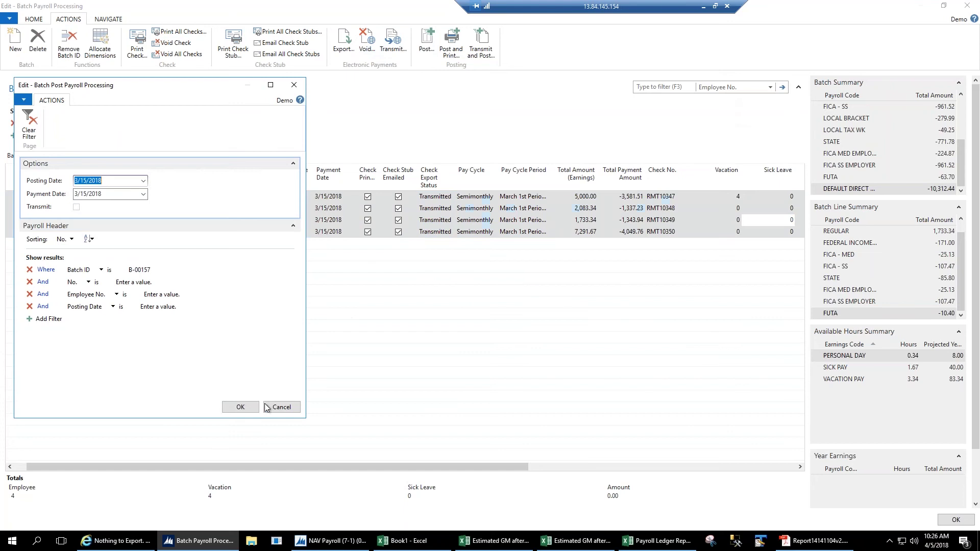
pyautogui.click(240, 407)
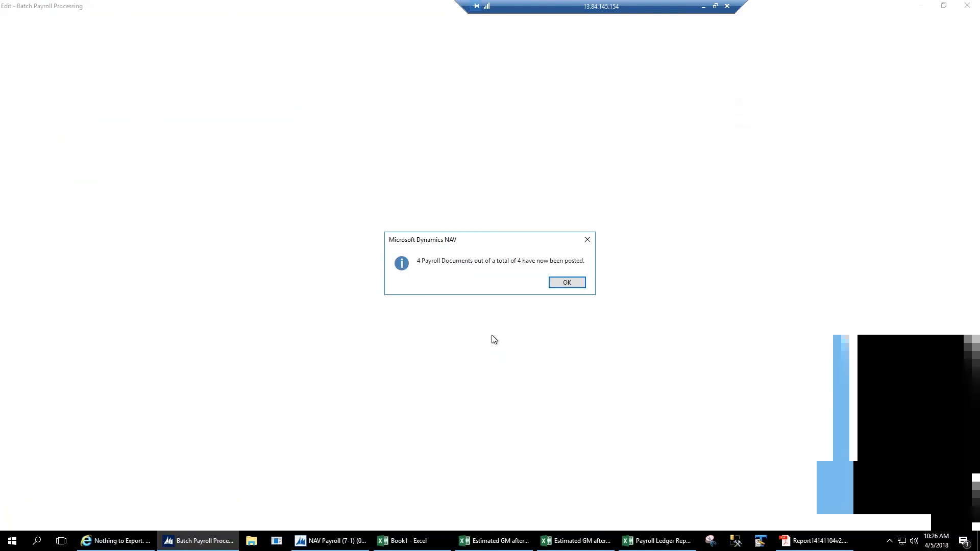
pyautogui.click(567, 284)
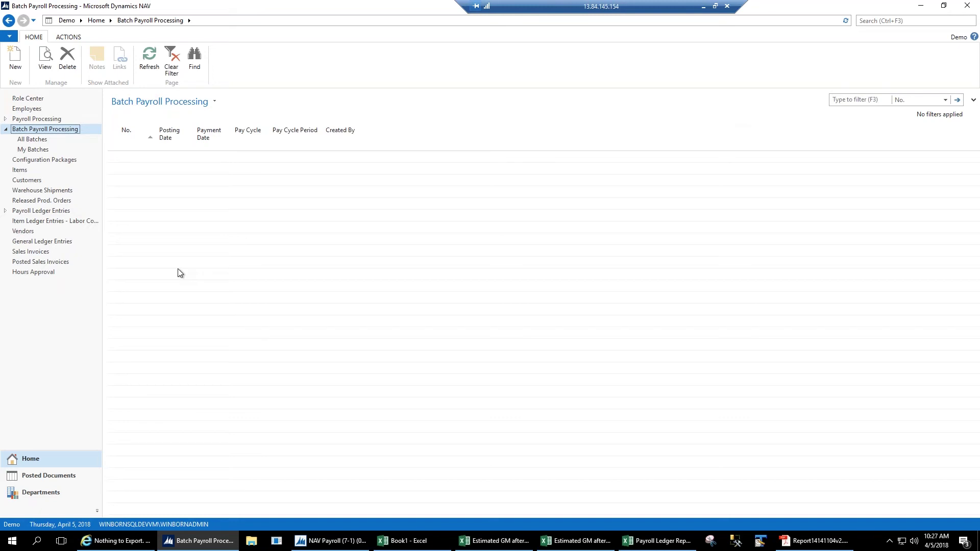
# Go to the NAV Payroll setup and review the Payroll Emp. PTO Template, including the SHIPPING division's sick and vacation lines
pyautogui.click(60, 490)
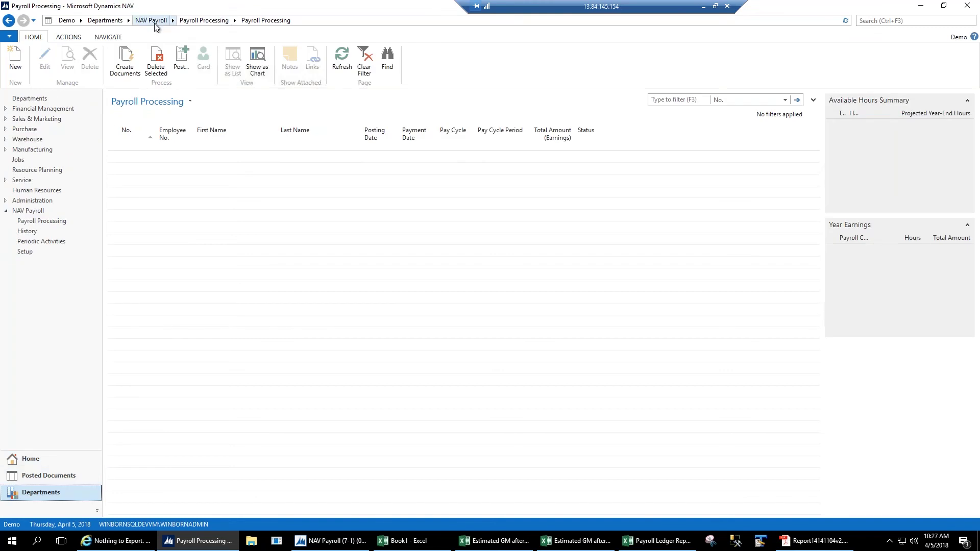
pyautogui.click(155, 22)
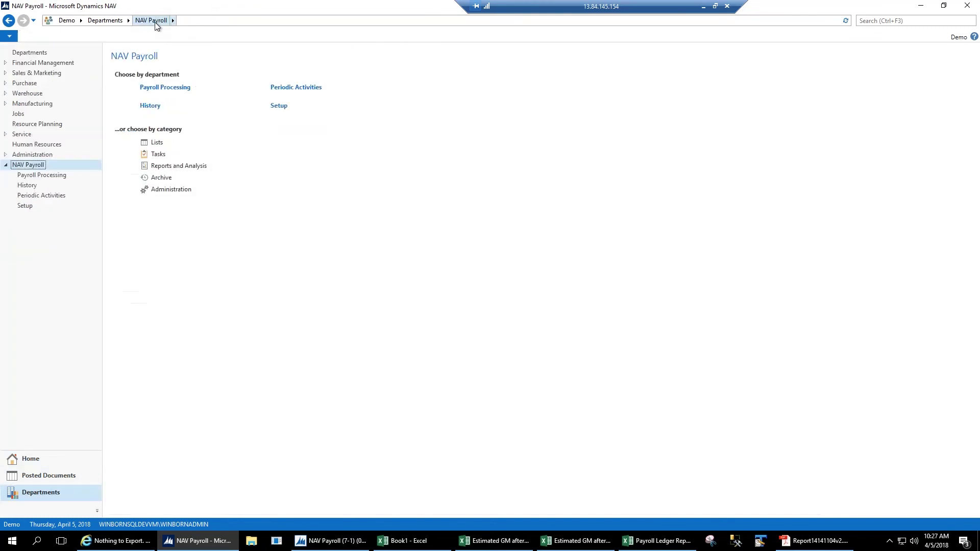
pyautogui.click(279, 106)
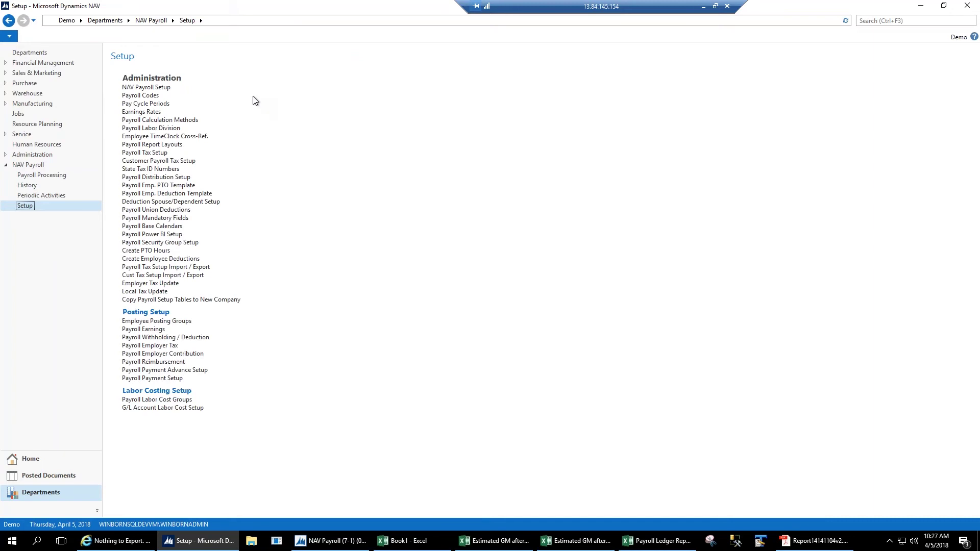
pyautogui.click(171, 186)
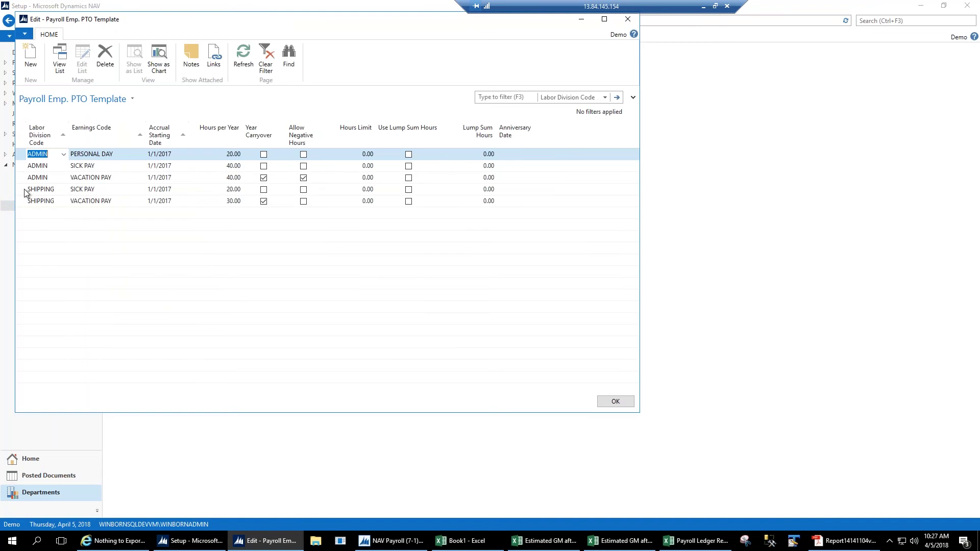
pyautogui.moveTo(24, 190); pyautogui.dragTo(23, 201)
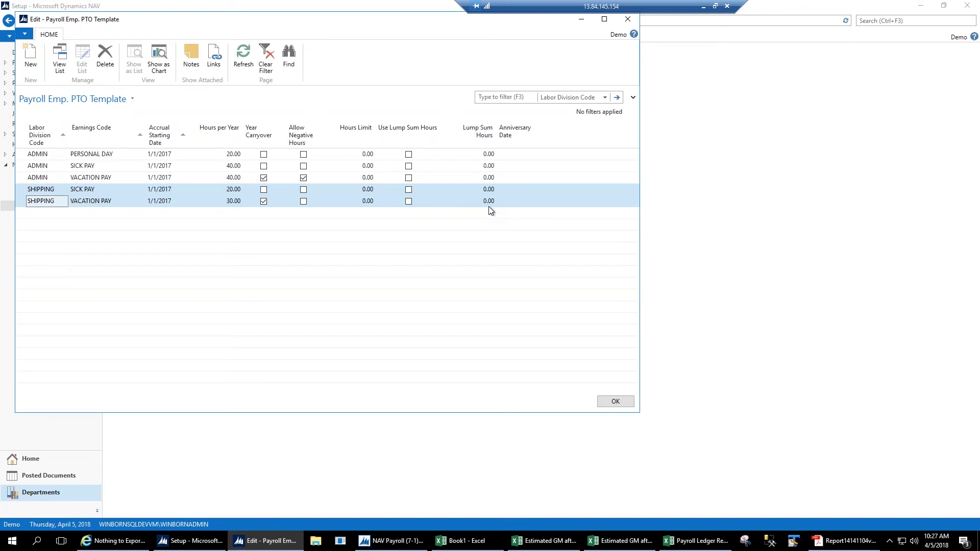
pyautogui.click(616, 402)
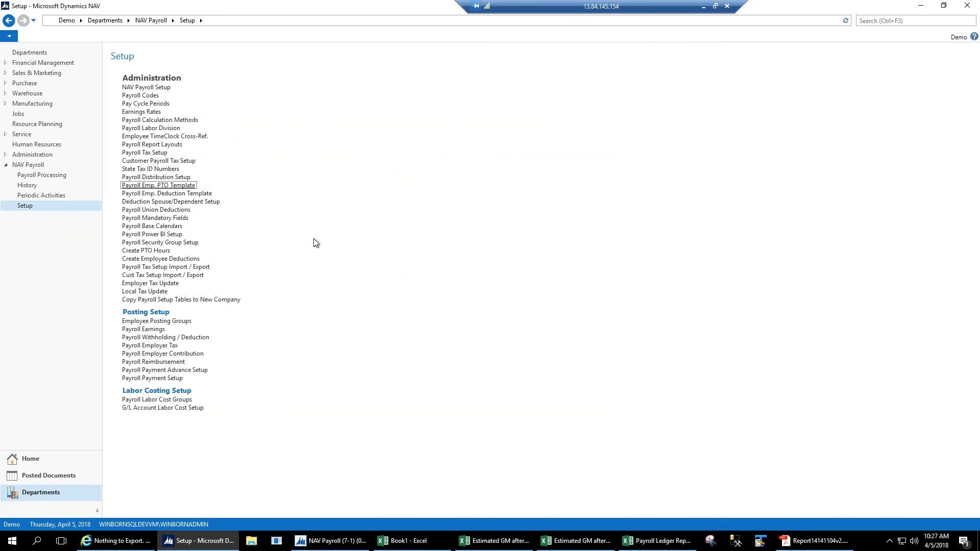
# Review the health insurance Deduction Spouse/Dependent Setup and the PRODUCTION division's Payroll Union Deductions
pyautogui.click(209, 203)
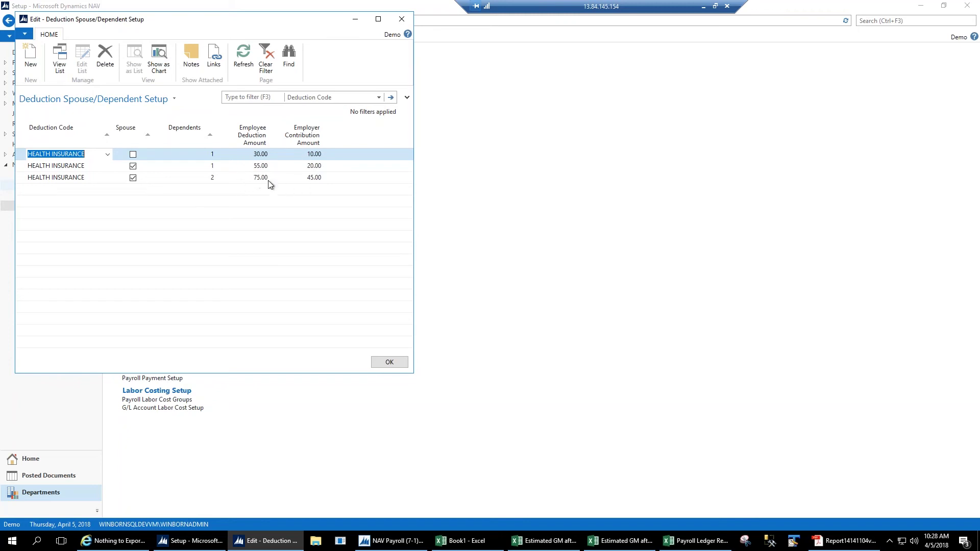
pyautogui.click(389, 363)
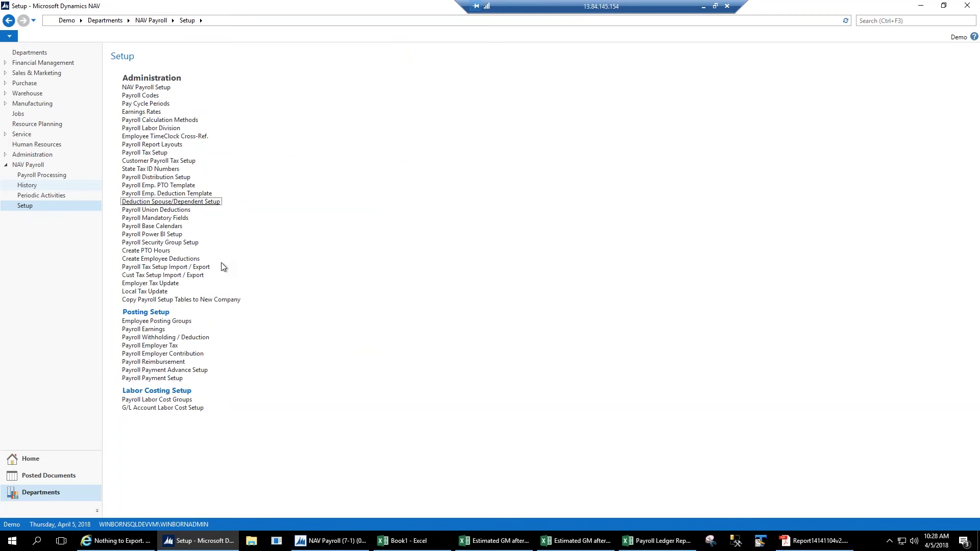
pyautogui.click(178, 210)
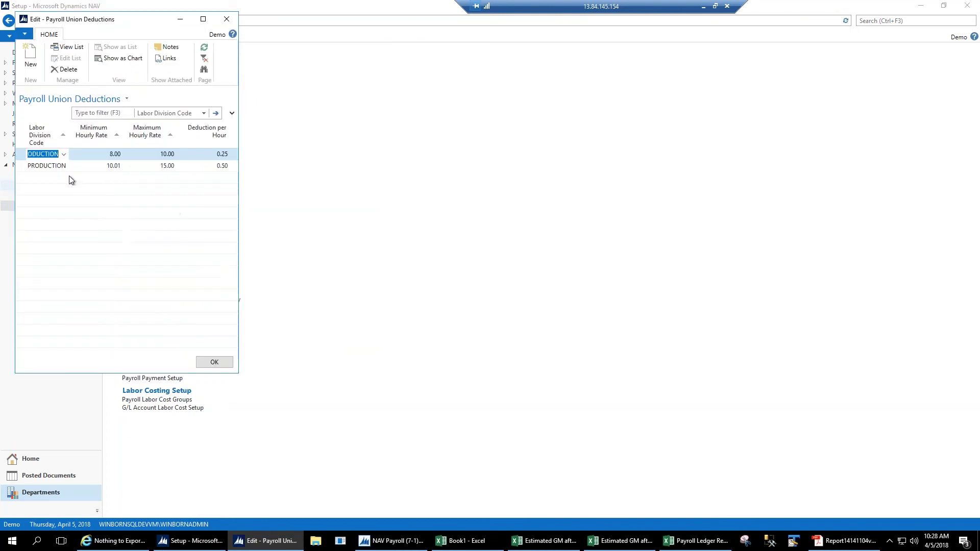
pyautogui.click(29, 169)
pyautogui.hotkey('shift', 'Up')
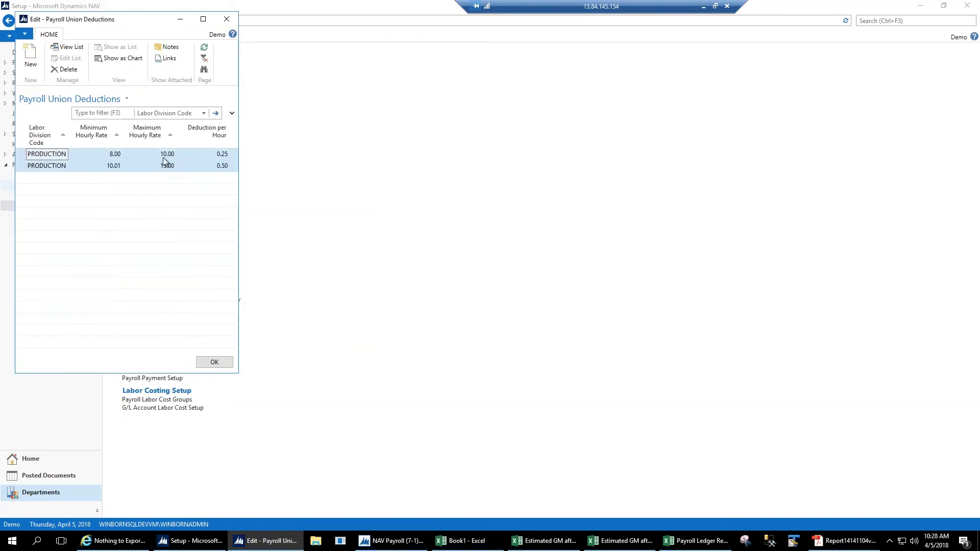
pyautogui.click(218, 156)
pyautogui.doubleClick(220, 157)
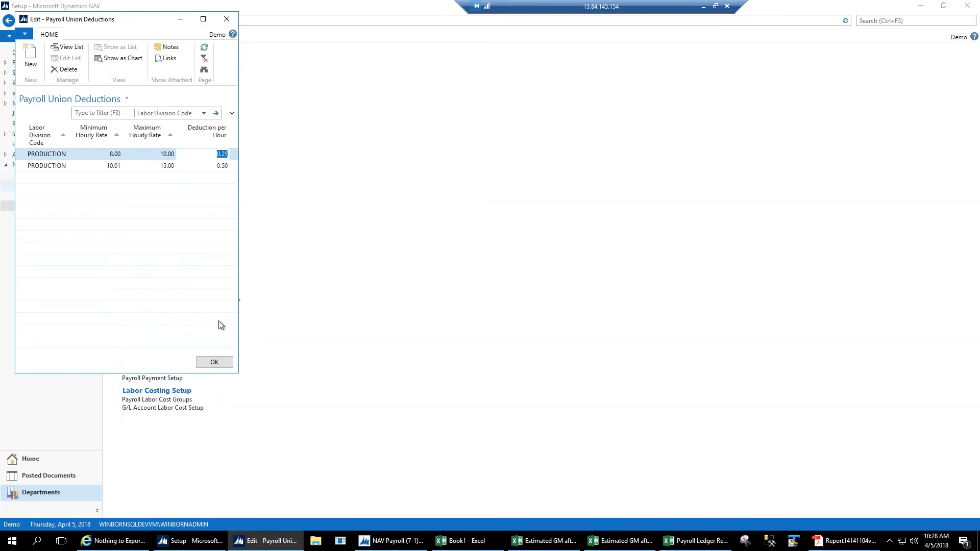
pyautogui.click(215, 363)
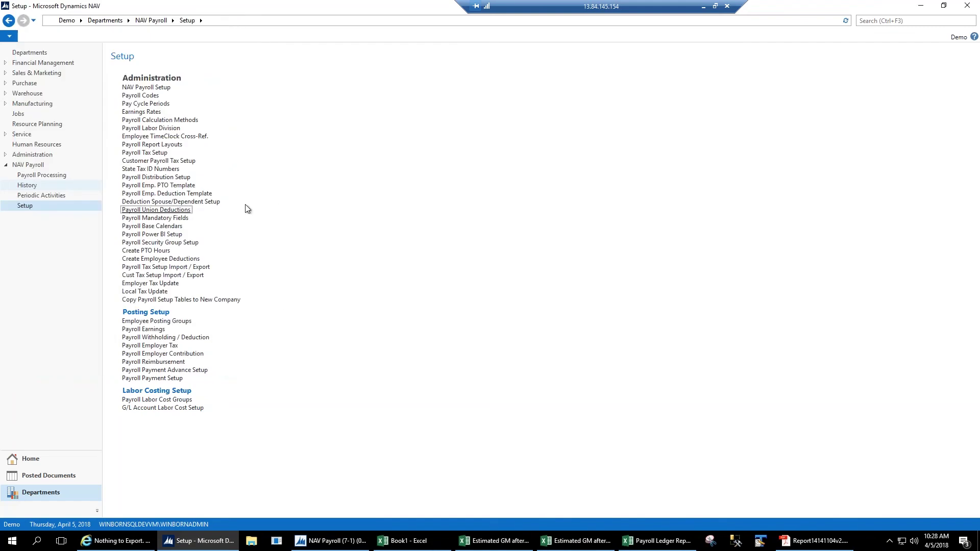
# Review the Payroll Mandatory Fields and the special days in the DEFAULT payroll base calendar
pyautogui.click(181, 219)
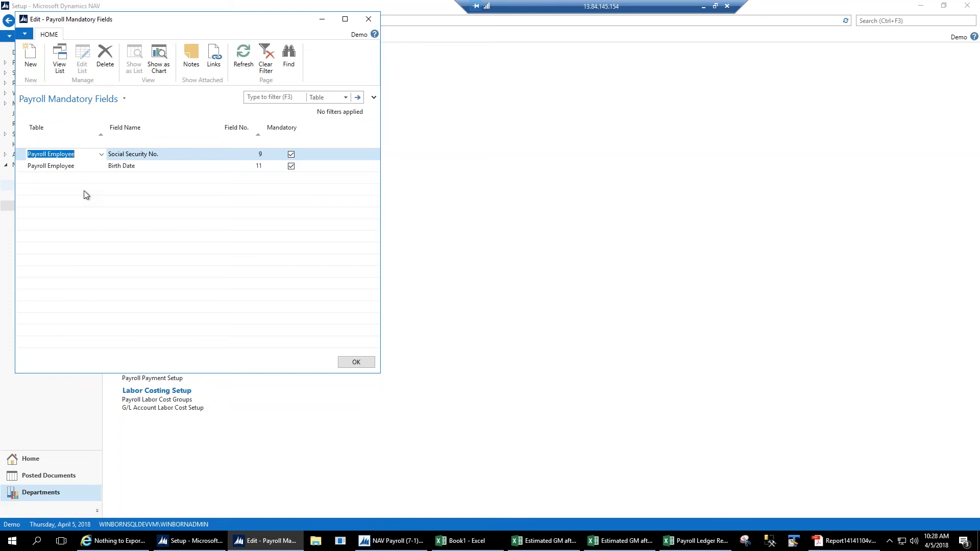
pyautogui.click(355, 363)
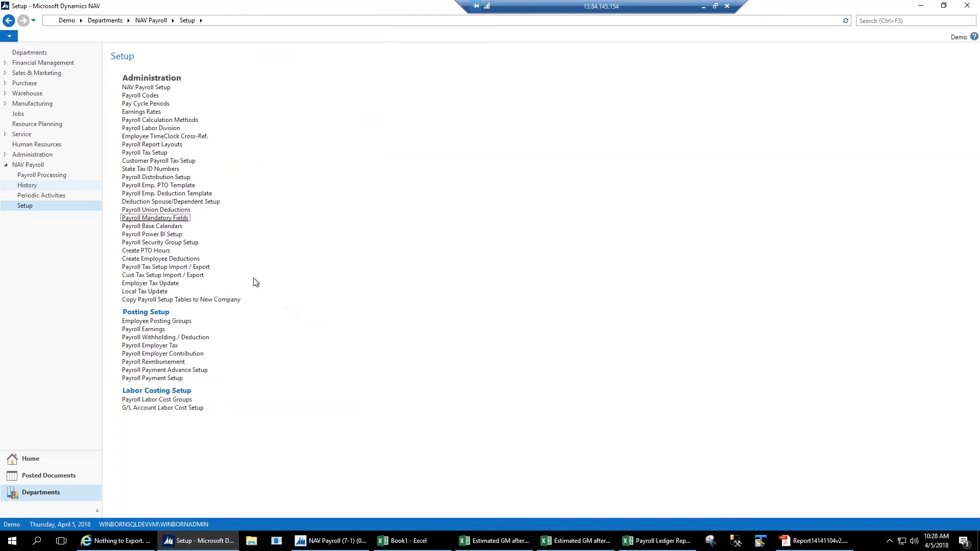
pyautogui.click(176, 228)
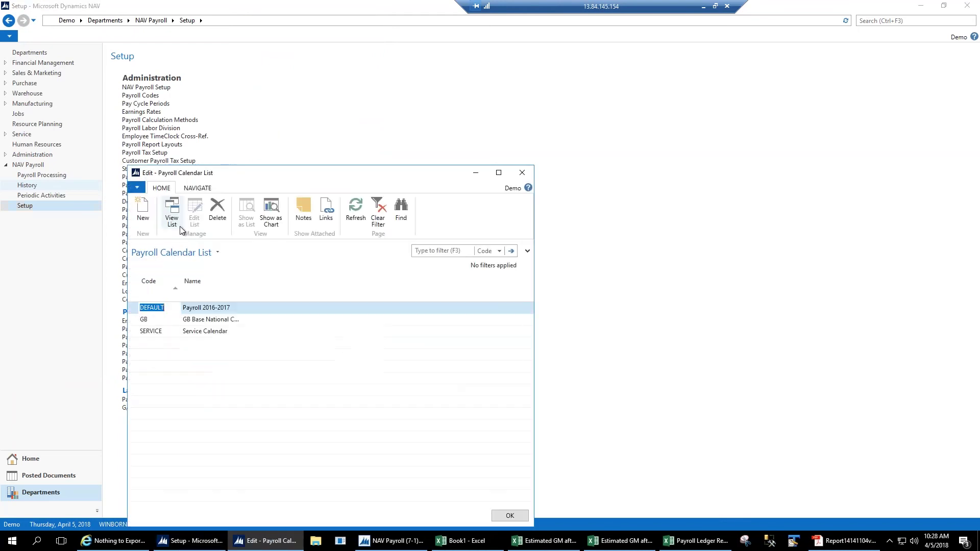
pyautogui.click(198, 188)
pyautogui.click(156, 220)
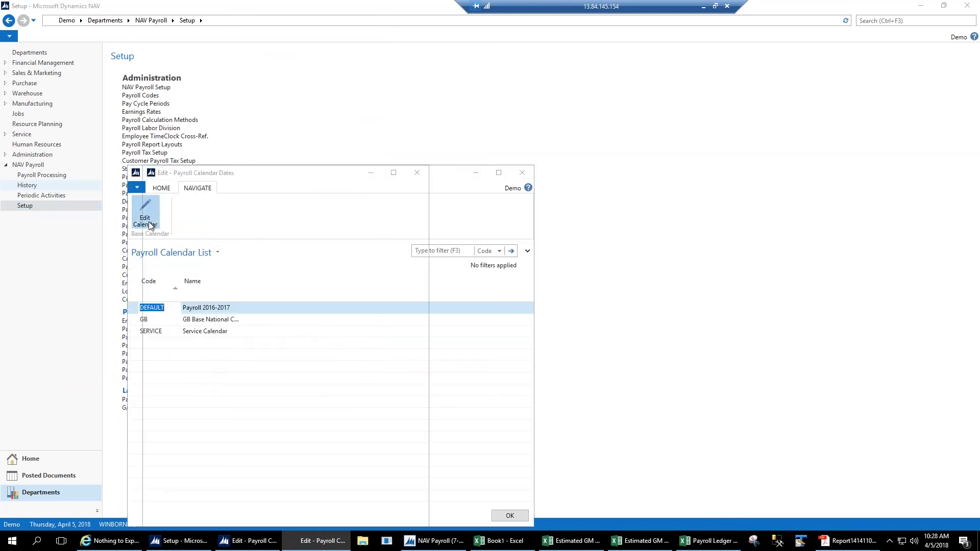
pyautogui.moveTo(153, 437); pyautogui.dragTo(140, 304)
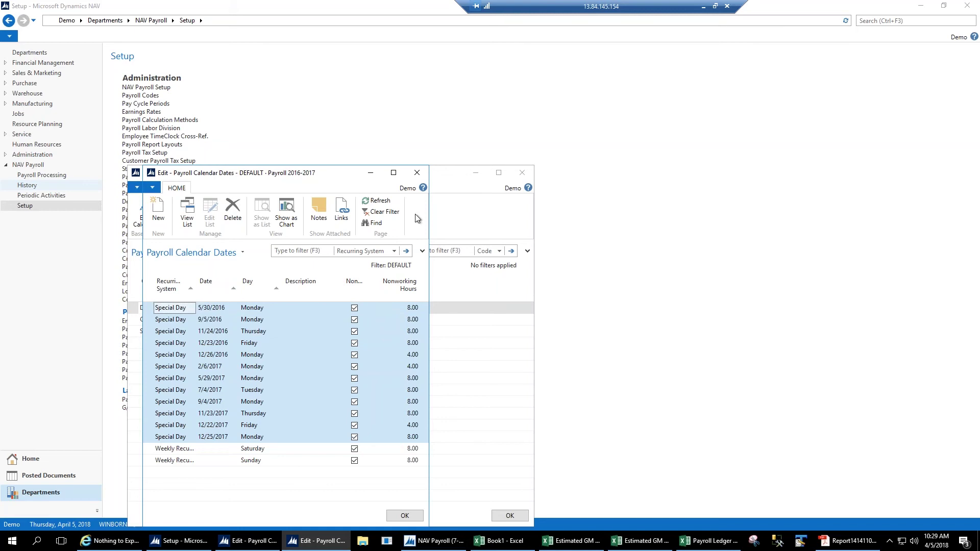
pyautogui.click(417, 172)
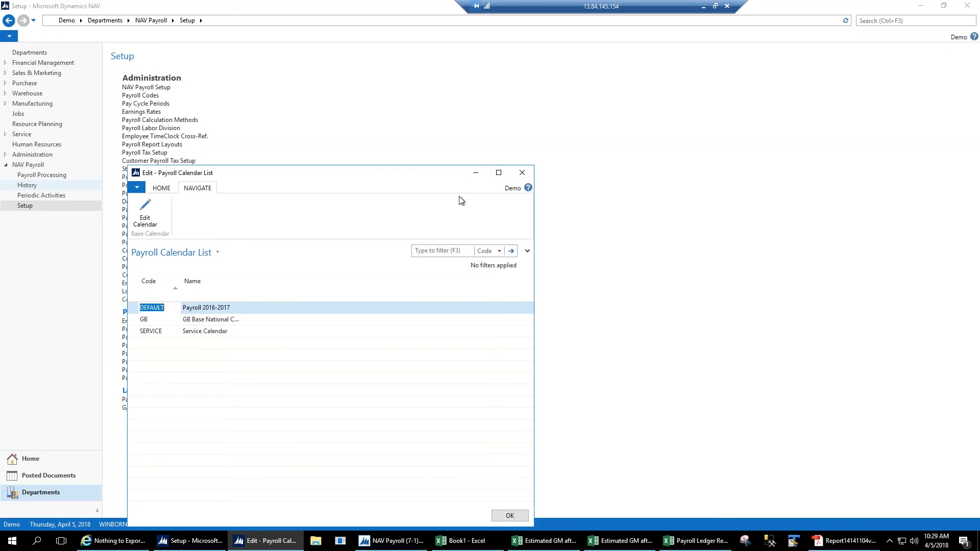
pyautogui.click(522, 173)
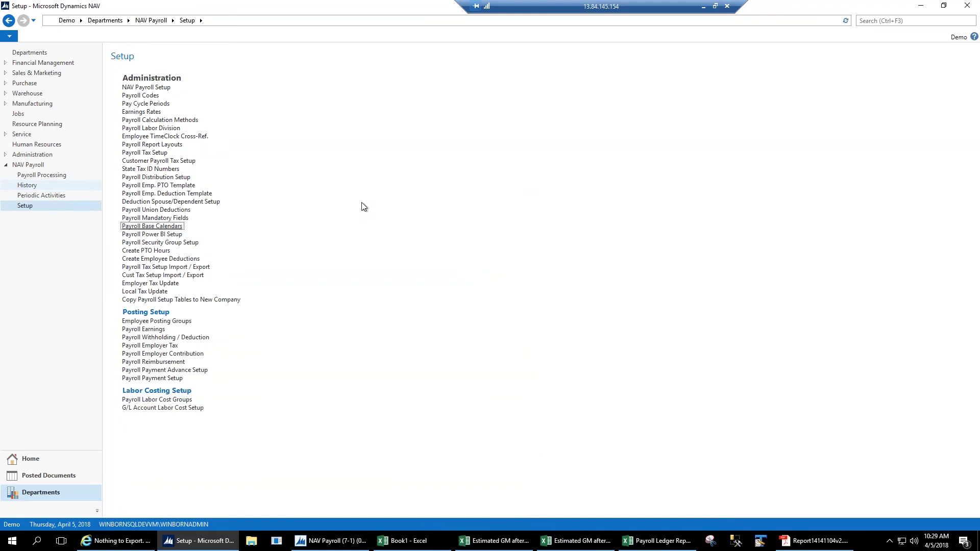
# Check the filter options in Payroll Power BI Setup and switch to the payroll ledger report workbook in Excel
pyautogui.click(171, 235)
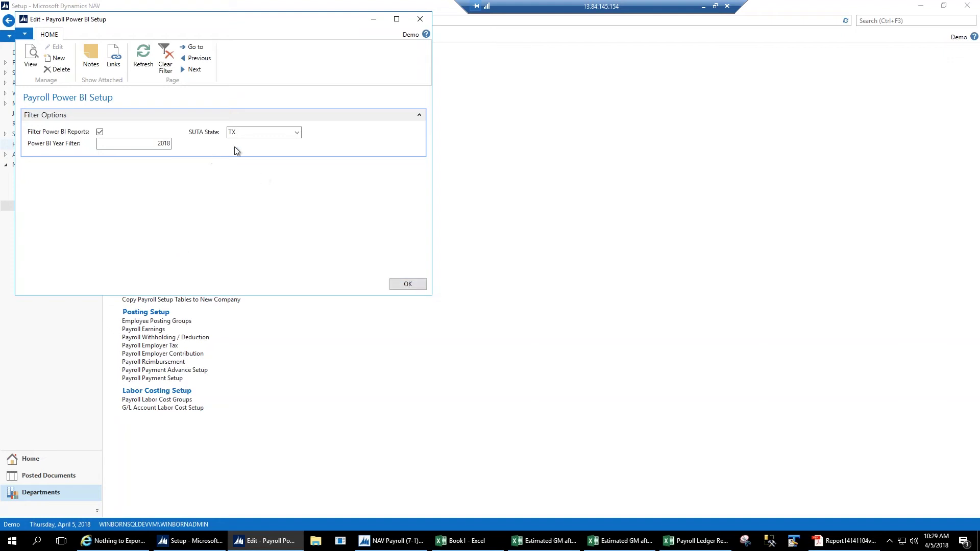
pyautogui.click(404, 287)
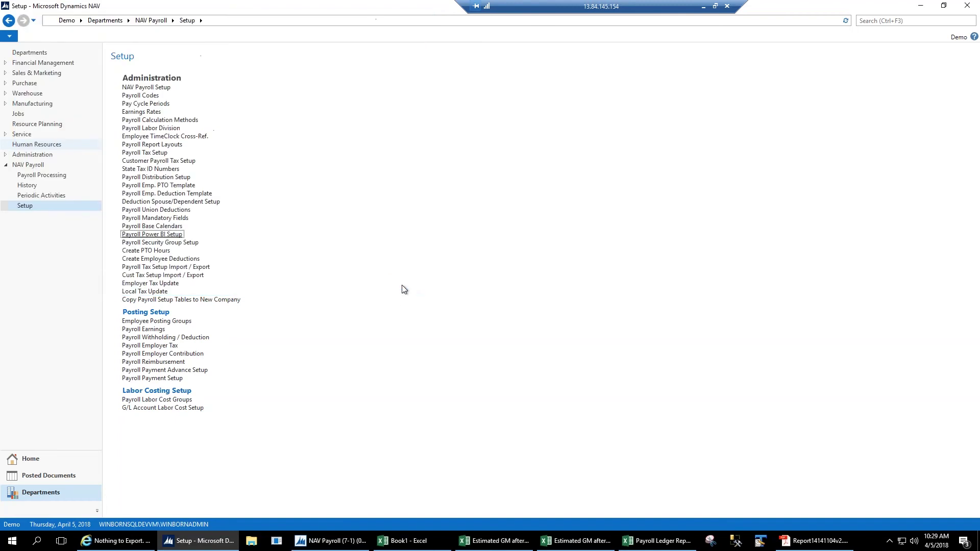
pyautogui.click(657, 541)
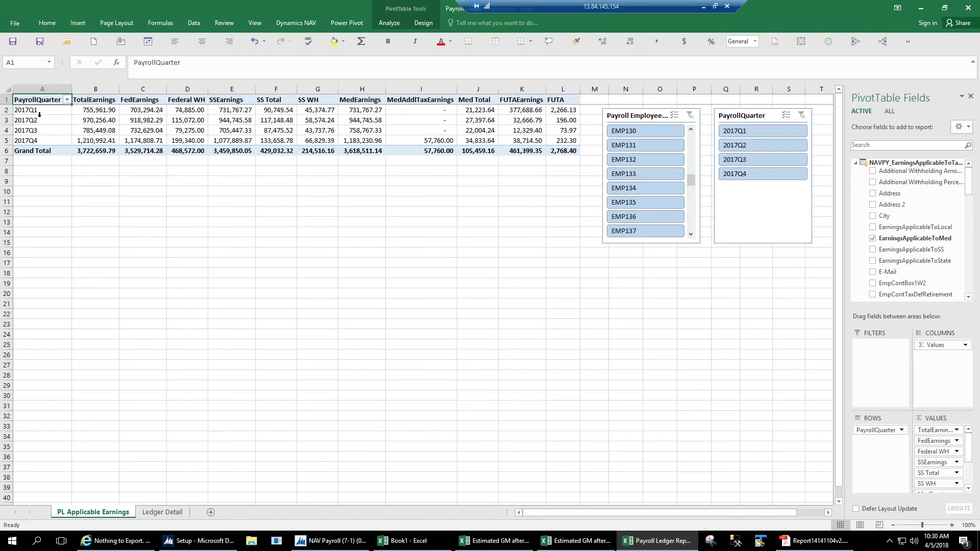
# Examine the quarterly earnings and withholding figures in the payroll pivot, briefly filtering it to 2017Q4 and clearing that filter
pyautogui.moveTo(5, 111); pyautogui.dragTo(4, 143)
pyautogui.click(144, 111)
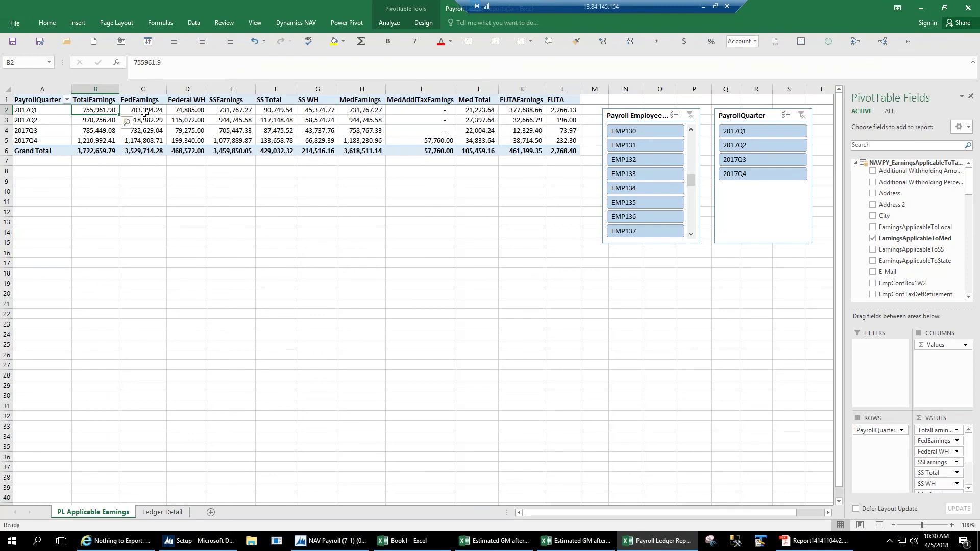
pyautogui.click(178, 109)
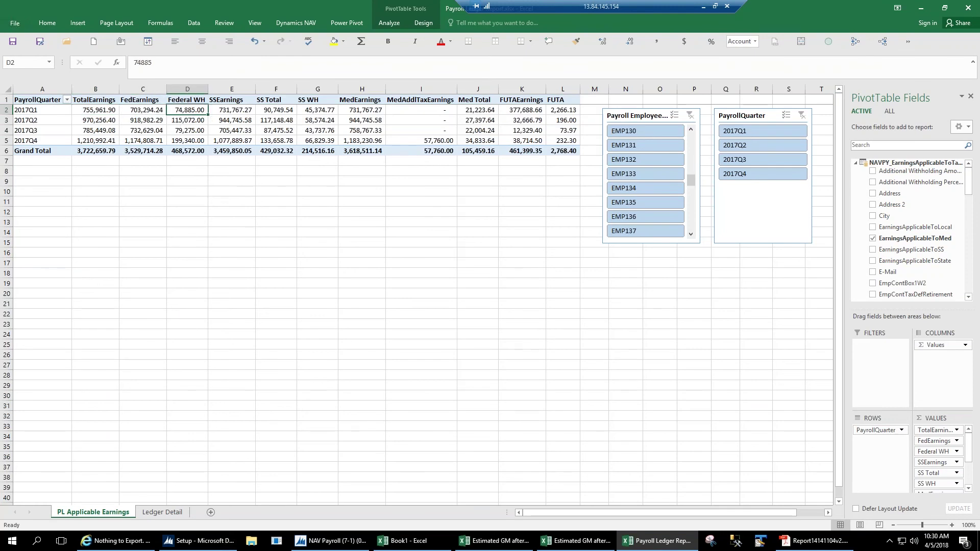
pyautogui.click(222, 106)
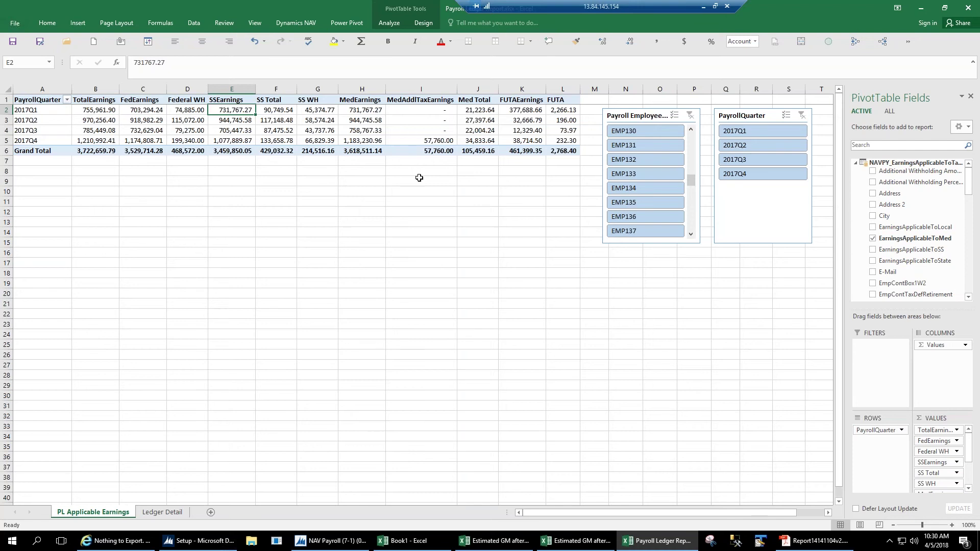
pyautogui.click(742, 175)
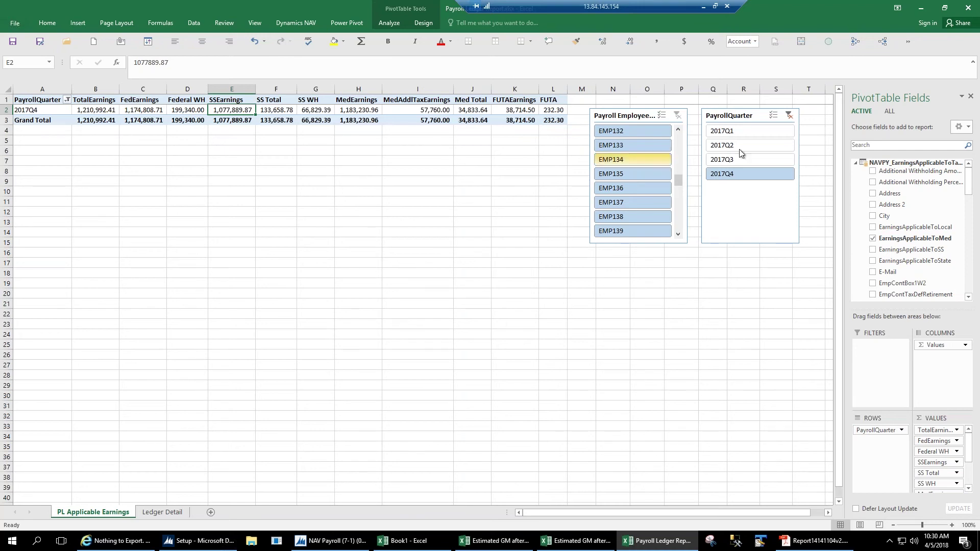
pyautogui.click(789, 115)
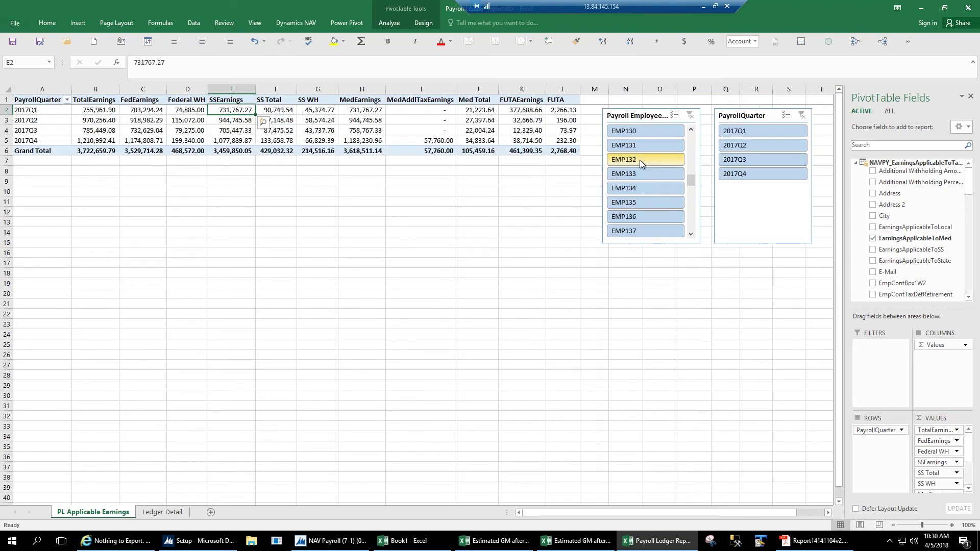
# Filter the pivot to employee EMP134 and examine the quarterly Social Security earnings and the 2017Q4 additional Medicare earnings
pyautogui.click(638, 188)
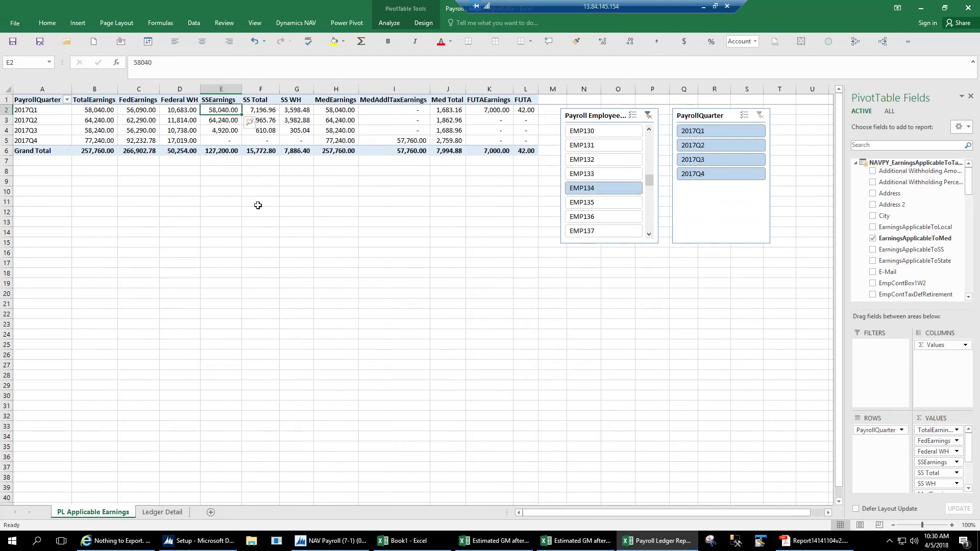
pyautogui.click(223, 152)
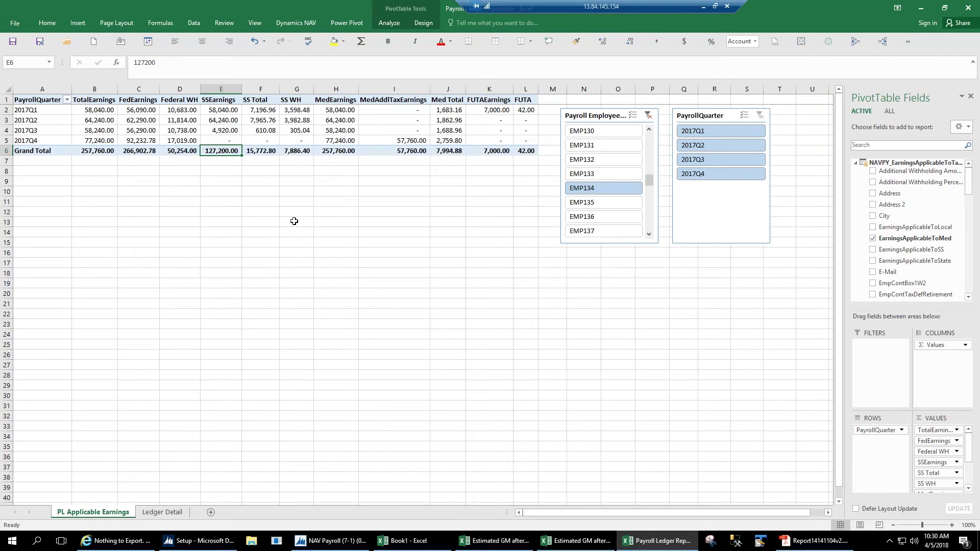
pyautogui.click(223, 141)
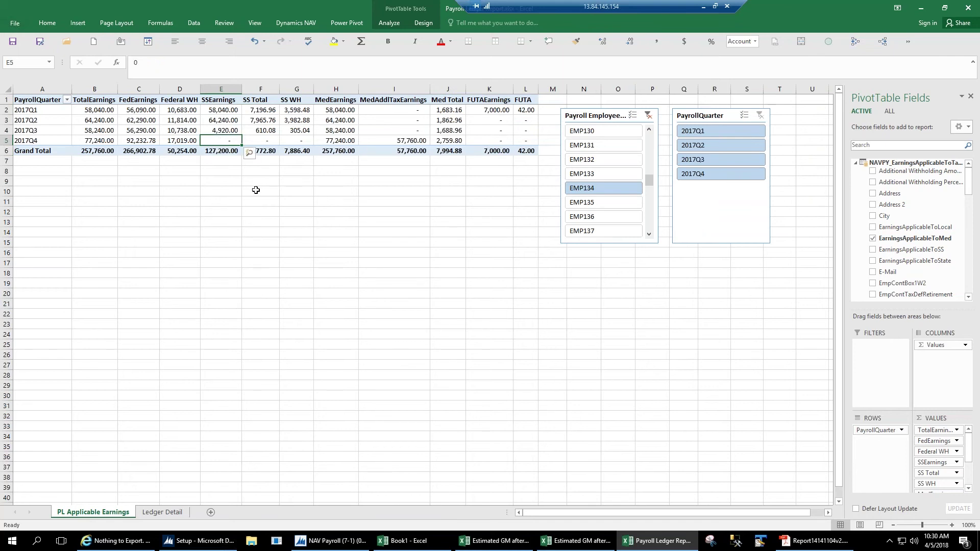
pyautogui.click(267, 130)
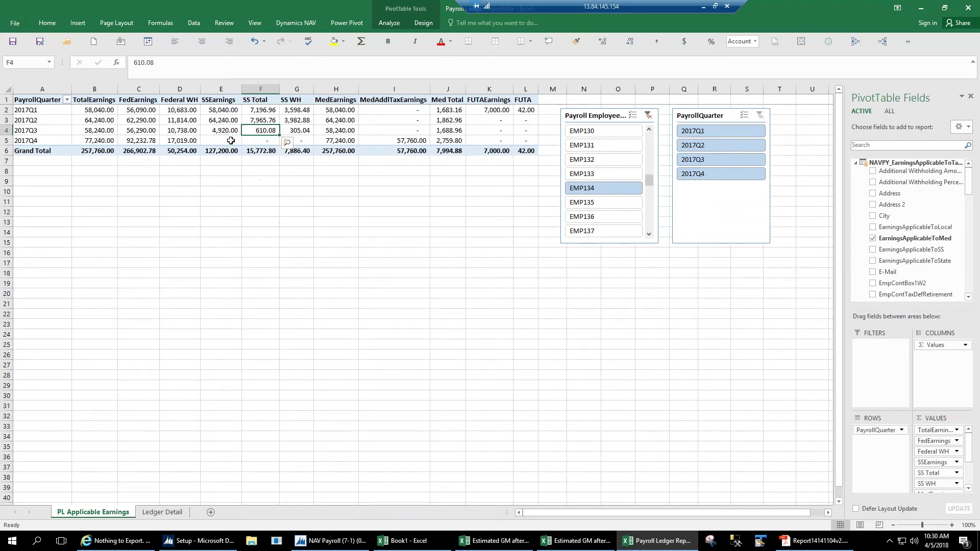
pyautogui.click(253, 141)
pyautogui.click(224, 140)
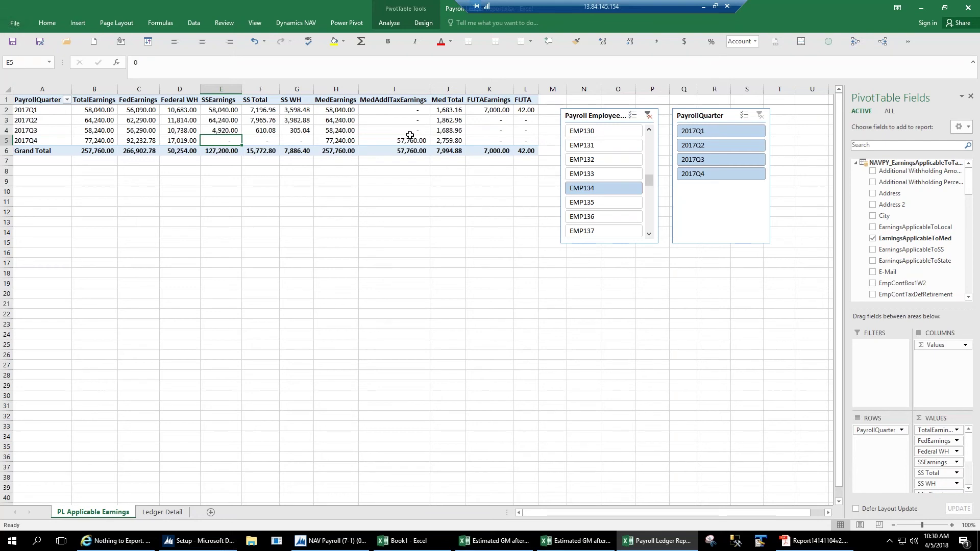
pyautogui.moveTo(411, 139); pyautogui.dragTo(319, 144)
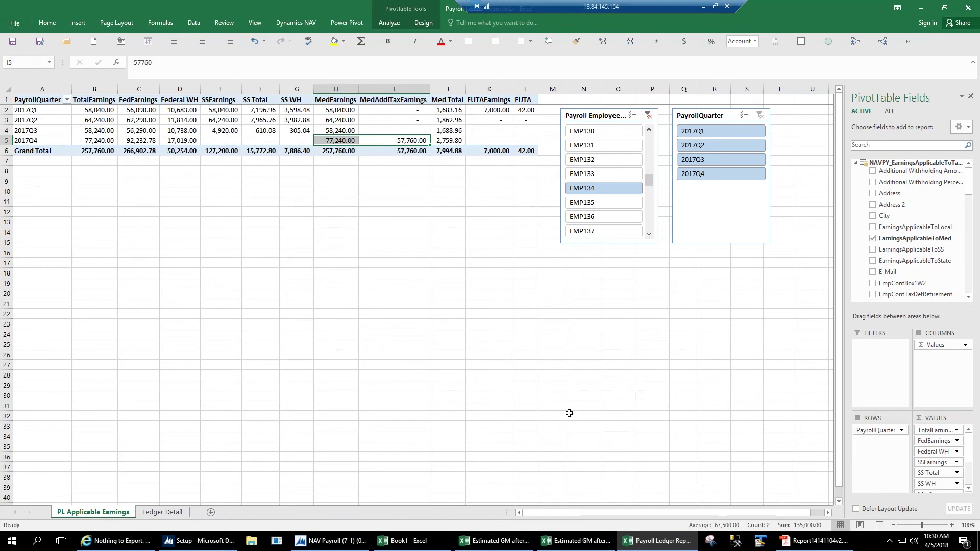
# Switch to the Estimated GM after Labor workbook and review the material cost, labor cost, revenue, profit and profit % columns by item
pyautogui.click(581, 545)
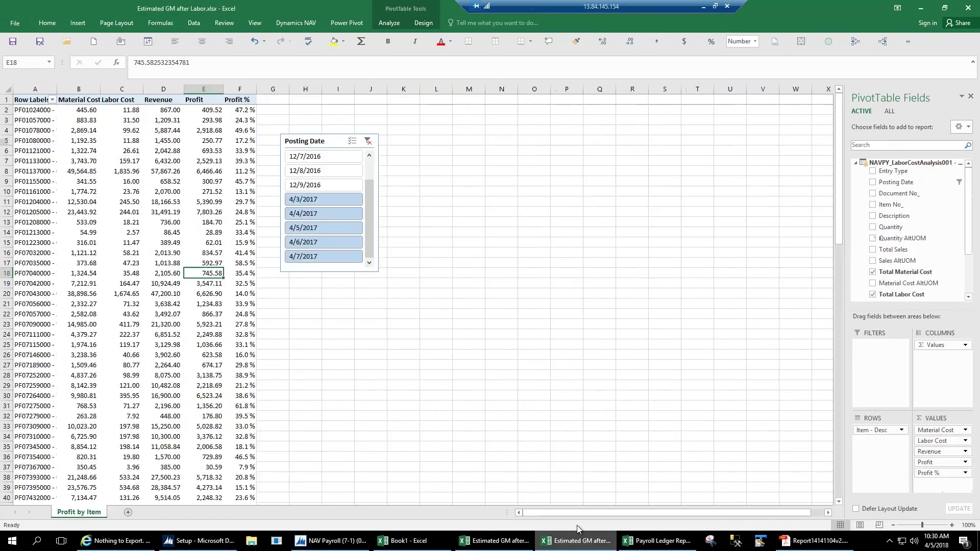
pyautogui.click(80, 90)
pyautogui.click(121, 90)
pyautogui.click(164, 89)
pyautogui.click(206, 89)
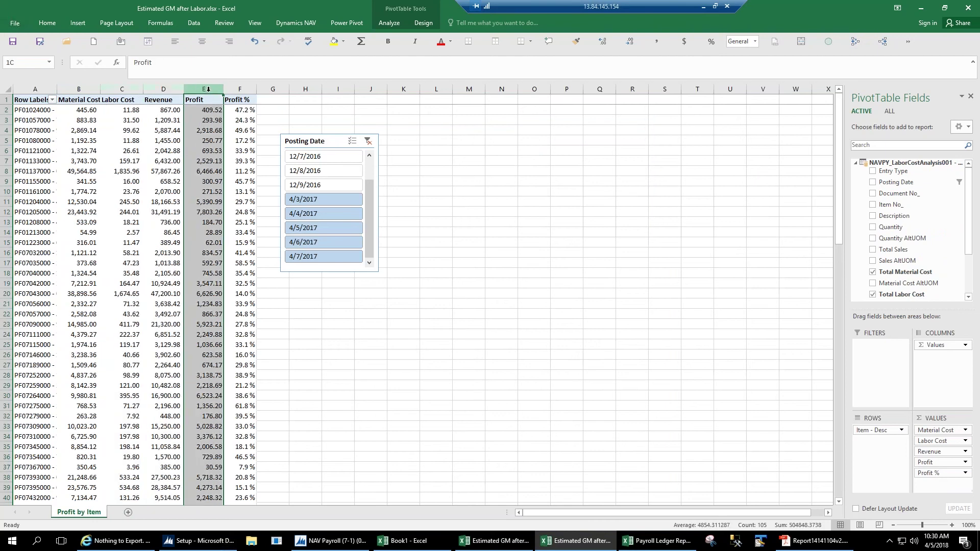
pyautogui.click(240, 89)
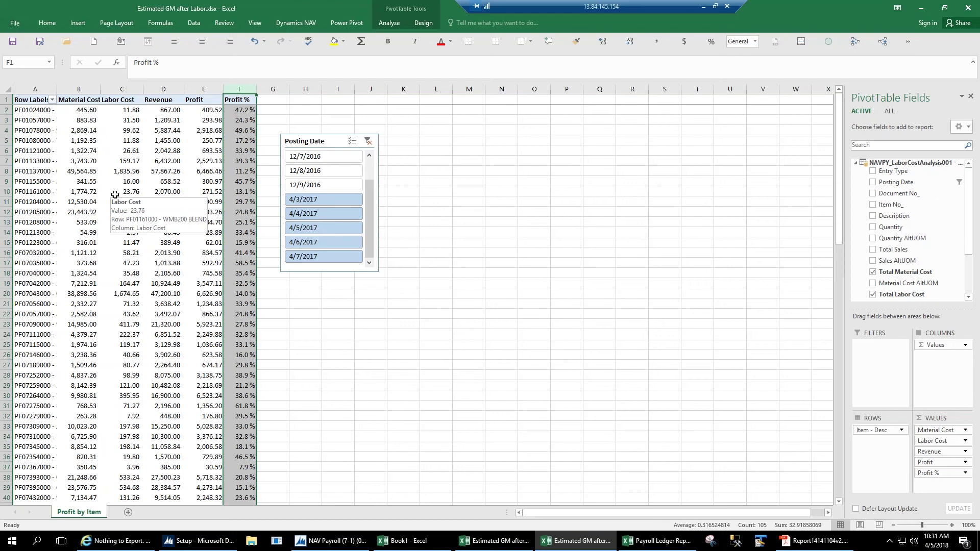
# Compare the material cost and labor cost columns and narrow the item row labels column
pyautogui.click(78, 89)
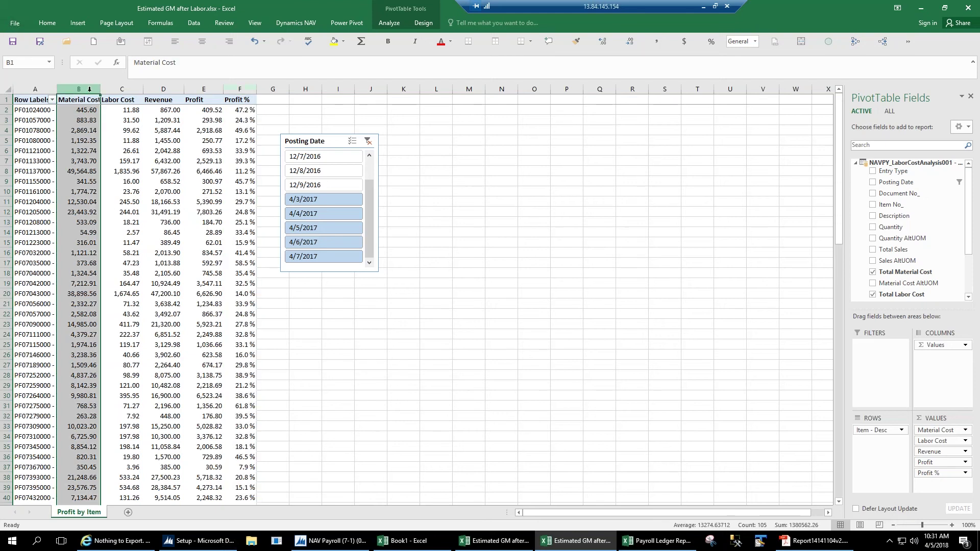
pyautogui.click(121, 89)
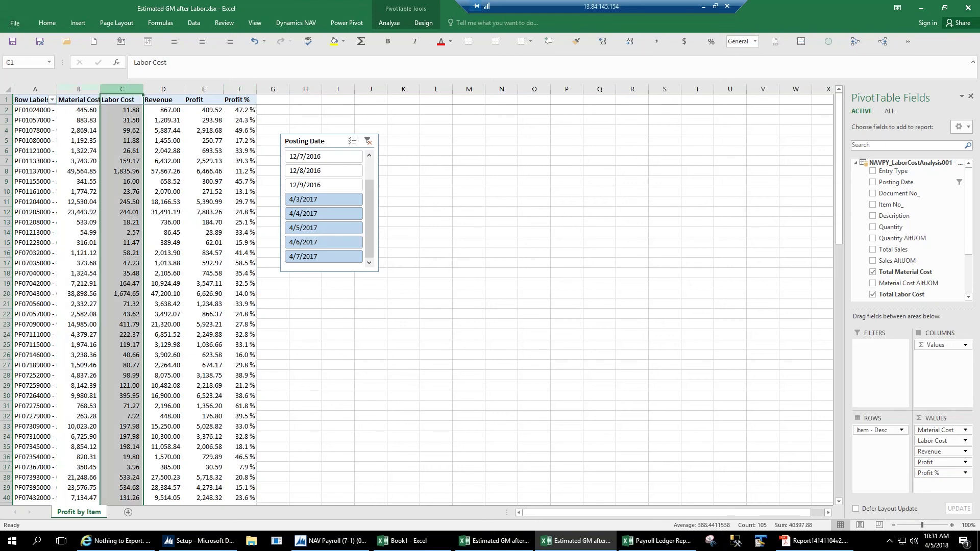
pyautogui.click(130, 162)
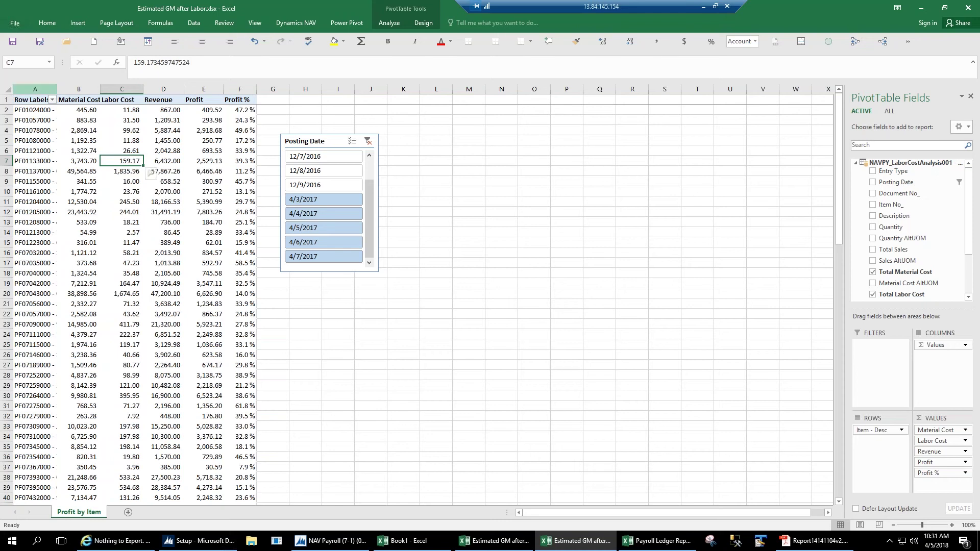
pyautogui.moveTo(57, 90); pyautogui.dragTo(36, 90)
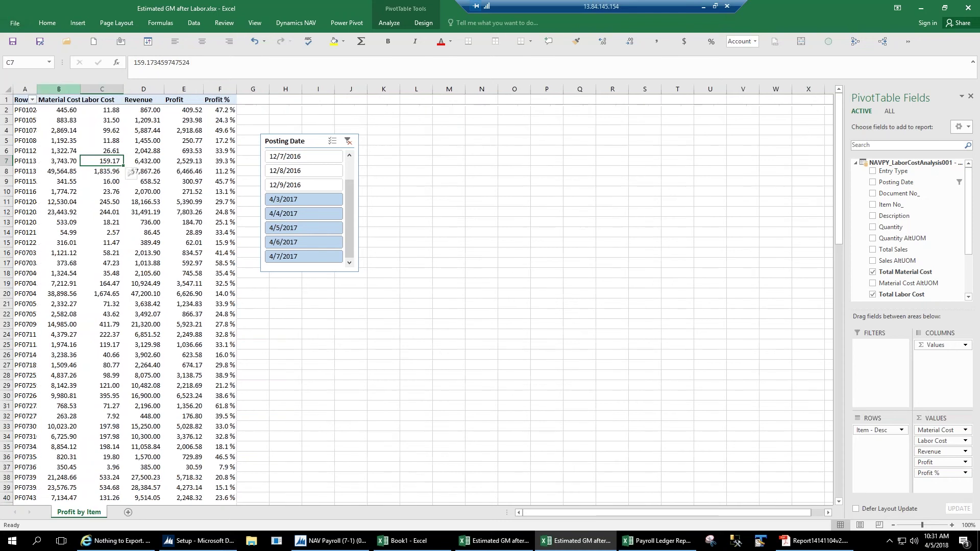
pyautogui.click(67, 109)
pyautogui.click(105, 111)
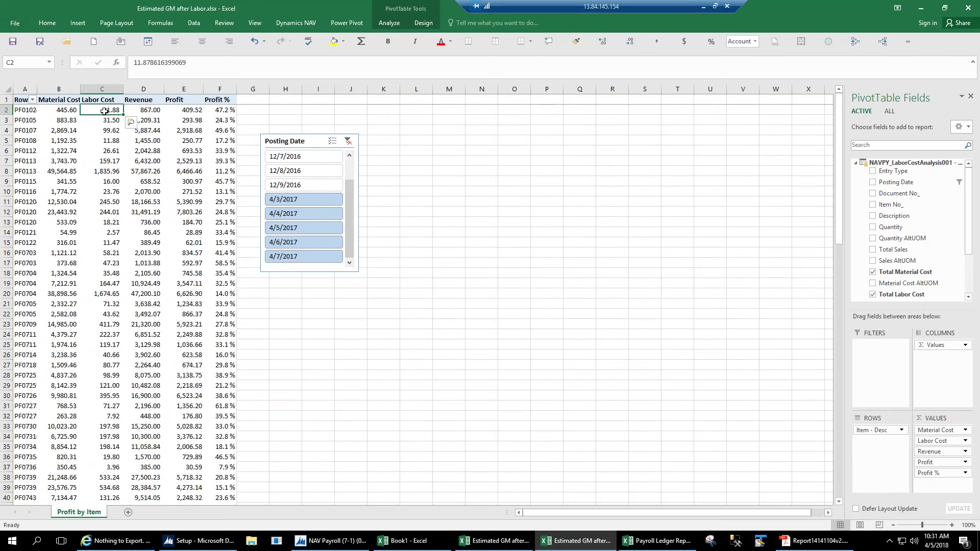
pyautogui.moveTo(104, 111)
pyautogui.moveTo(111, 145)
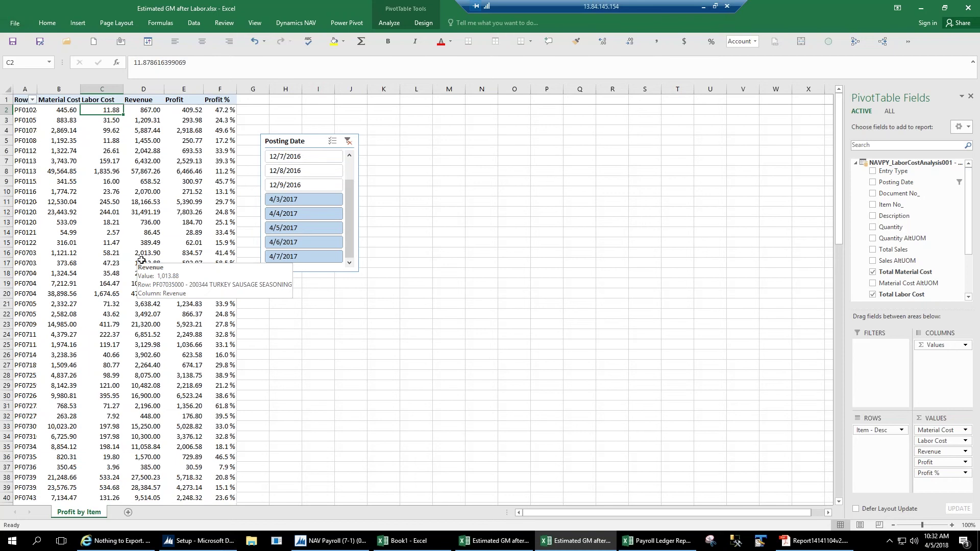
# Switch to the estimated gross margin chart workbook and inspect the labor, material and margin segments for PREMIX and AVOCADO
pyautogui.click(482, 540)
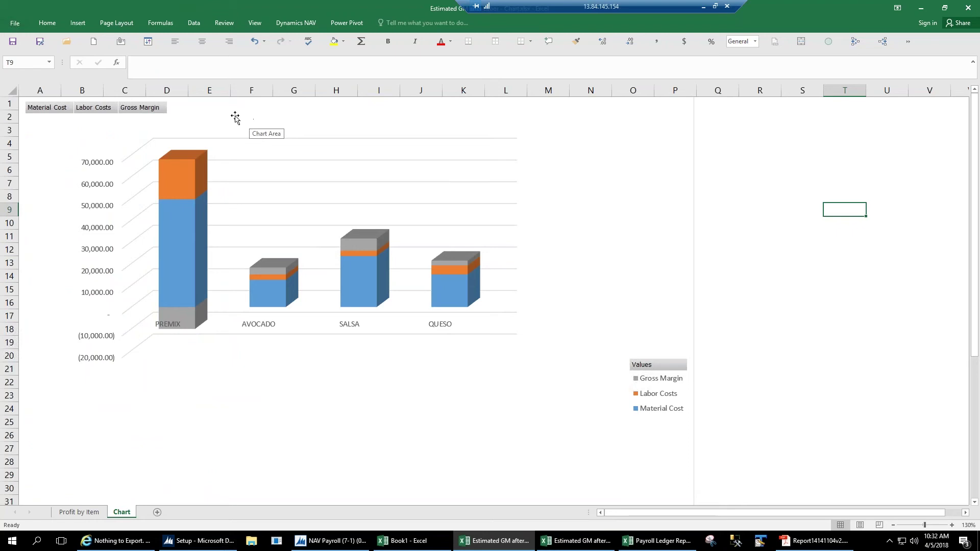
pyautogui.moveTo(184, 189)
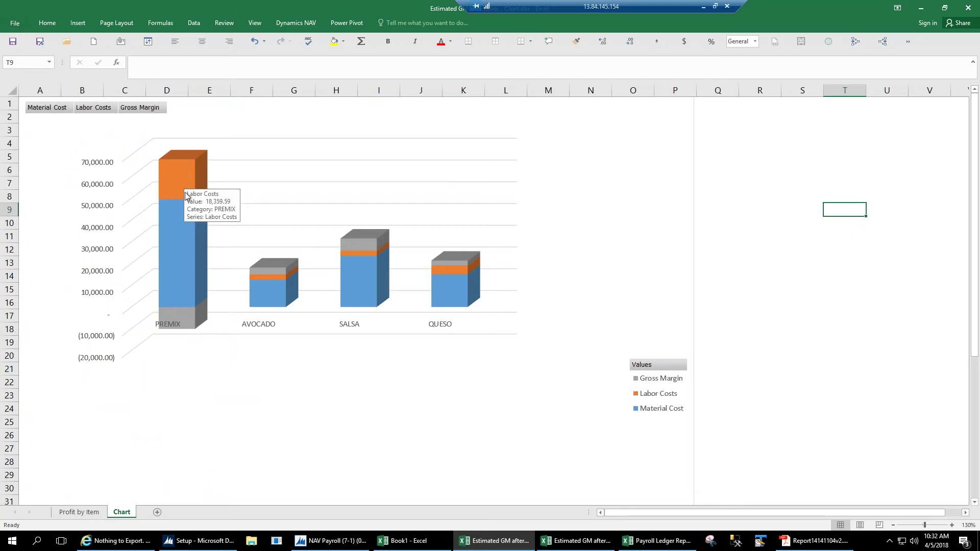
pyautogui.moveTo(185, 261)
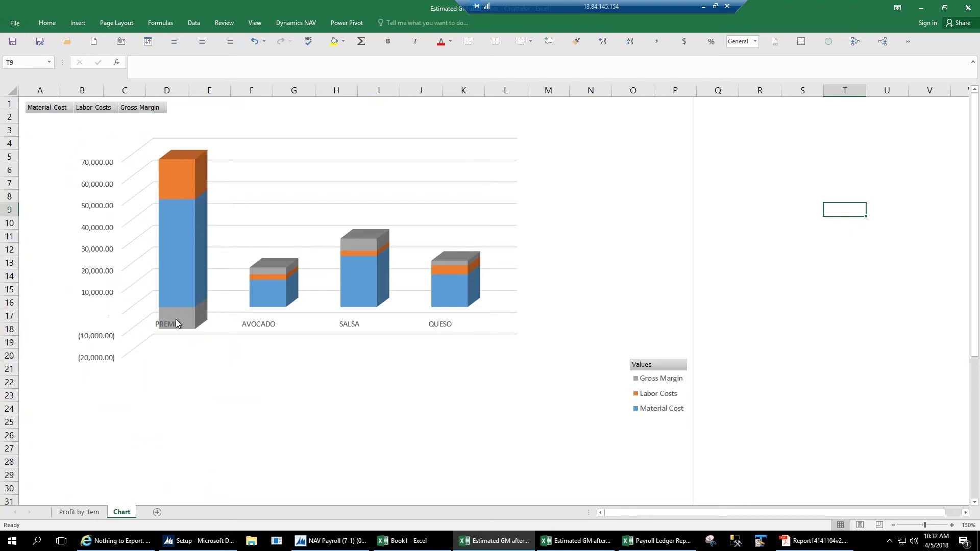
pyautogui.moveTo(186, 325)
pyautogui.moveTo(271, 274)
# Switch to Microsoft Dynamics NAV and review the employee posting groups in the Payroll Earnings Posting Setup, closing it when done
pyautogui.click(215, 544)
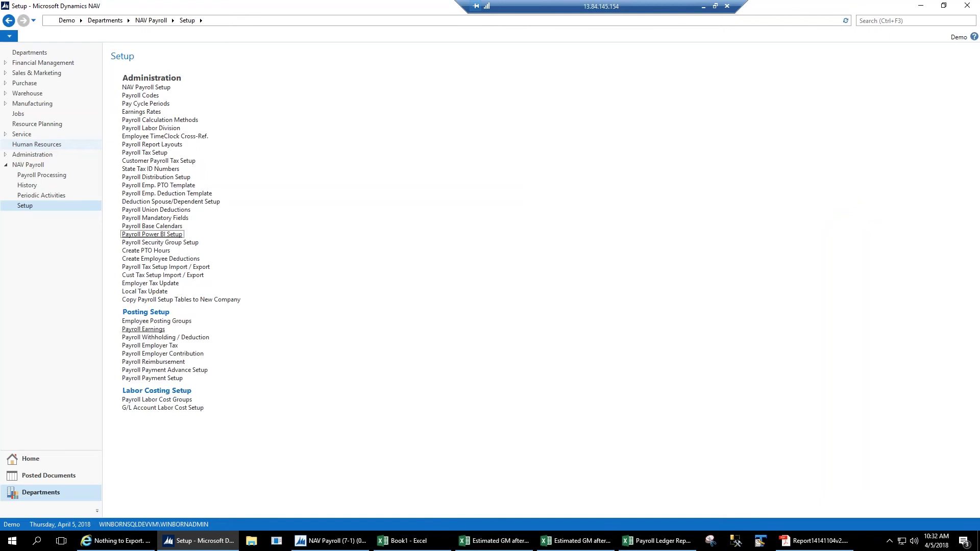
pyautogui.click(143, 329)
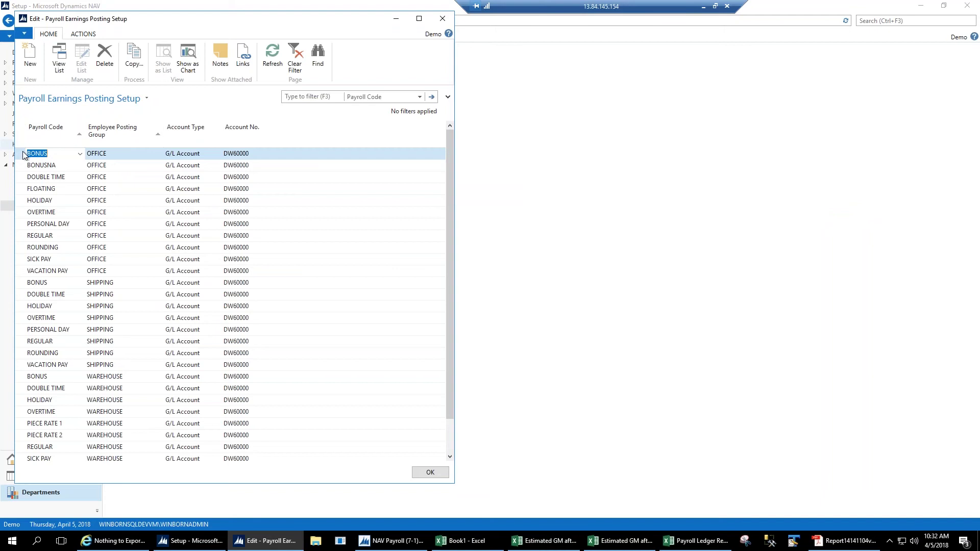
pyautogui.click(119, 154)
pyautogui.doubleClick(87, 154)
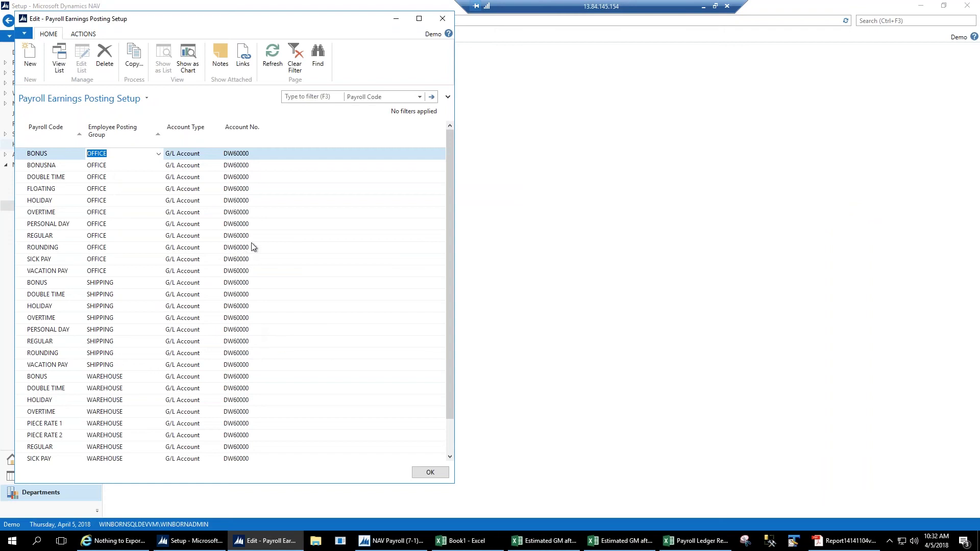
pyautogui.click(442, 18)
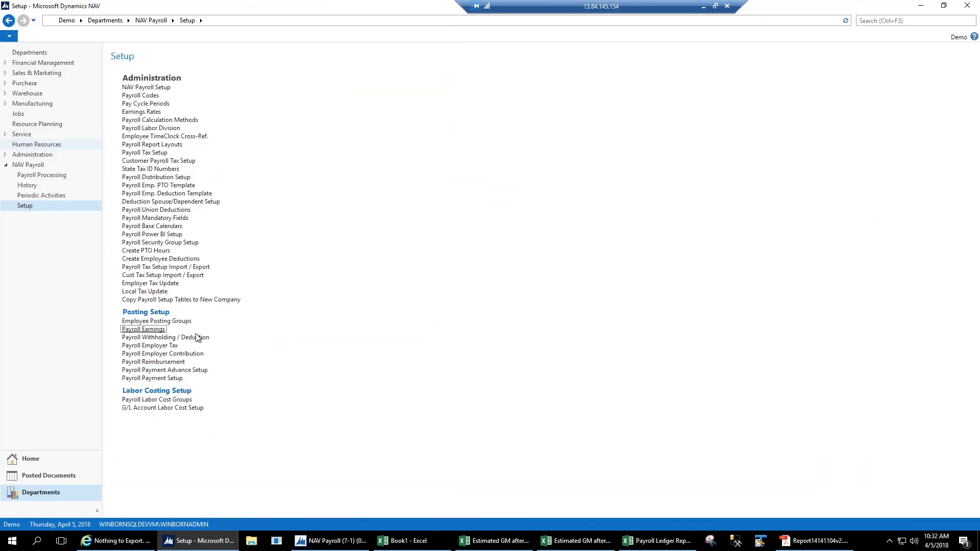
# Review the Payroll WH / Deduction Setup, including the OFFICE posting group's 401K deduction lines
pyautogui.click(165, 337)
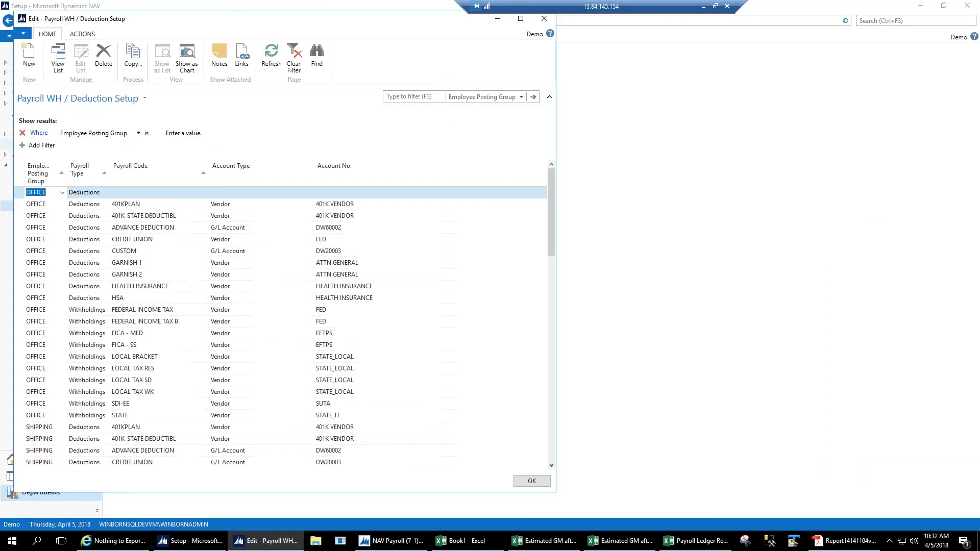
pyautogui.click(25, 215)
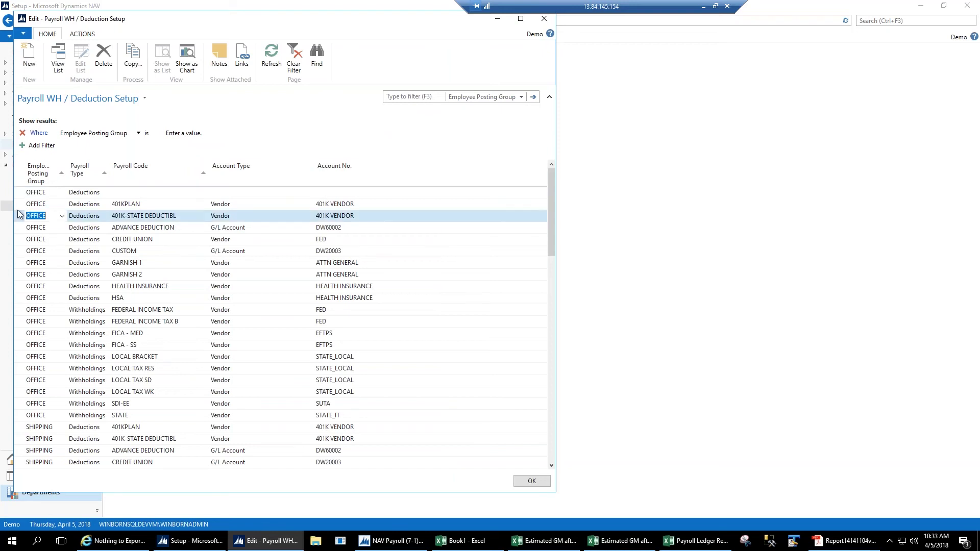
pyautogui.hotkey('shift', 'Up')
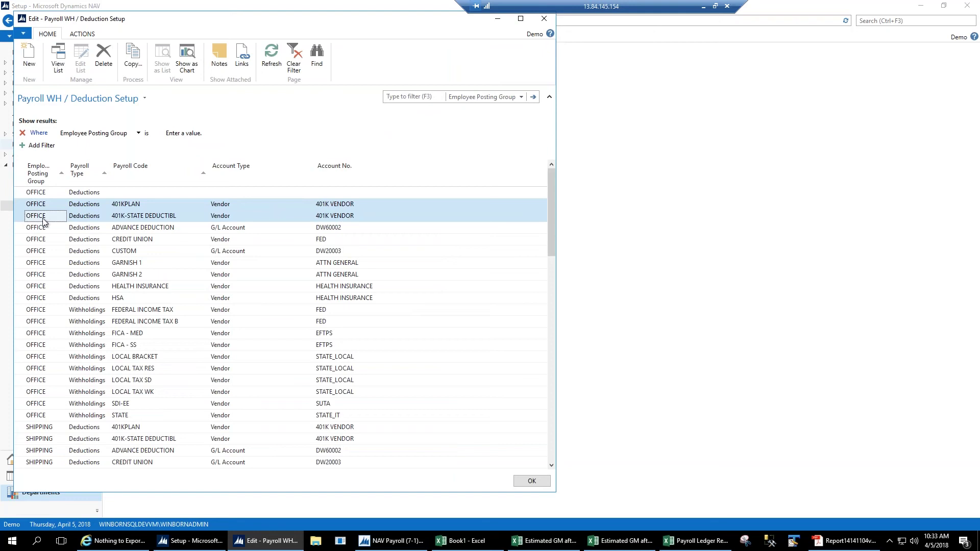
pyautogui.moveTo(552, 251)
pyautogui.mouseDown()
pyautogui.moveTo(548, 284)
pyautogui.moveTo(552, 241)
pyautogui.mouseUp()
pyautogui.moveTo(549, 239); pyautogui.dragTo(549, 250)
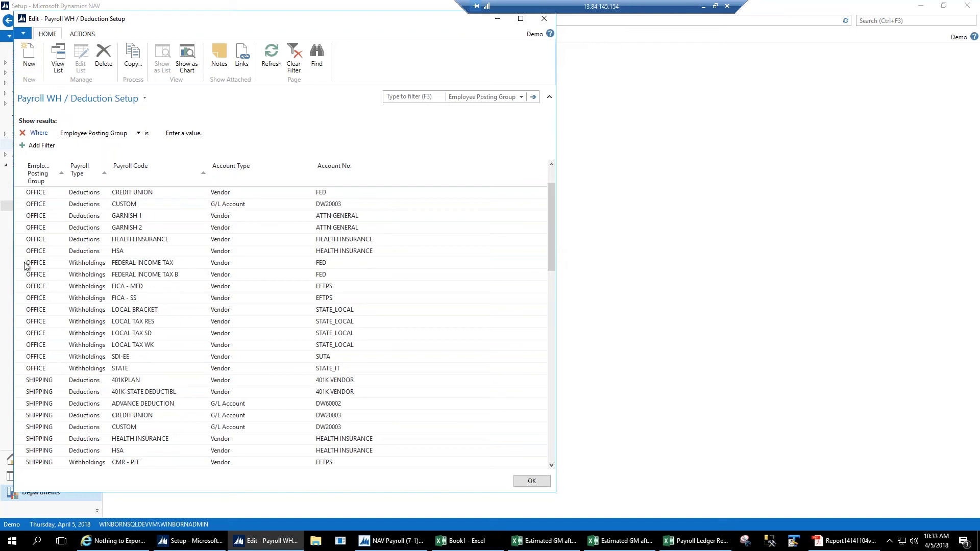
# Check the vendor accounts on the OFFICE federal income tax and FICA - MED withholding lines, and look up FICA - MED's vendor in the full Vendor List
pyautogui.moveTo(26, 264); pyautogui.dragTo(27, 274)
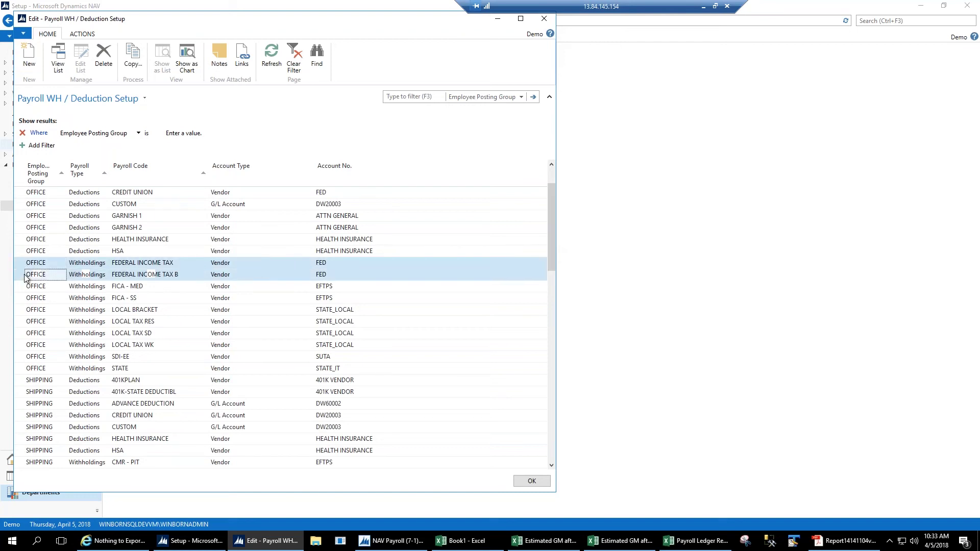
pyautogui.click(345, 264)
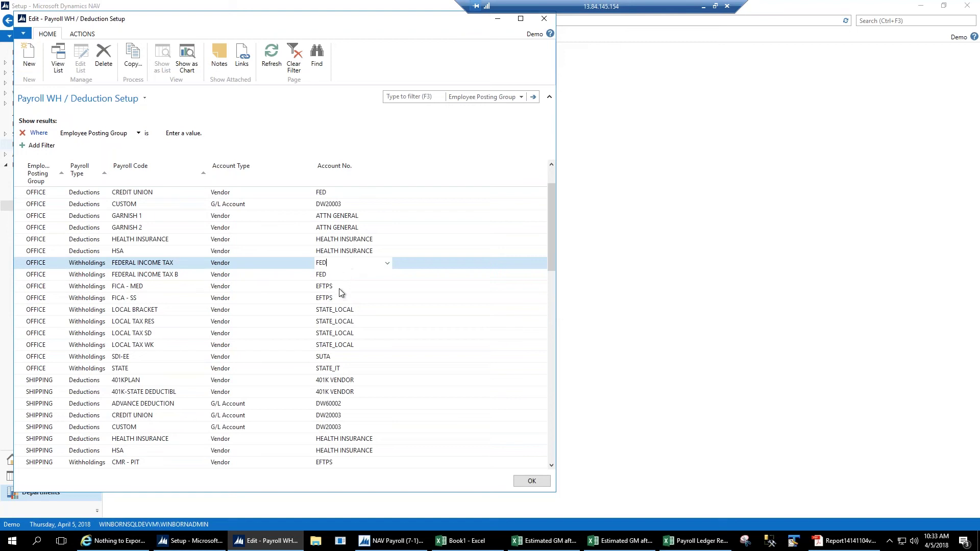
pyautogui.click(341, 289)
pyautogui.click(388, 287)
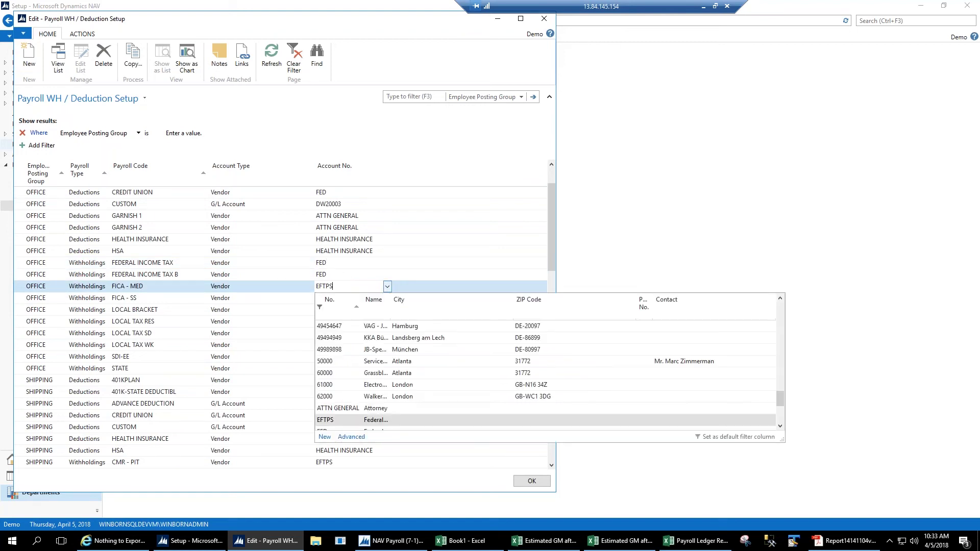
pyautogui.click(351, 437)
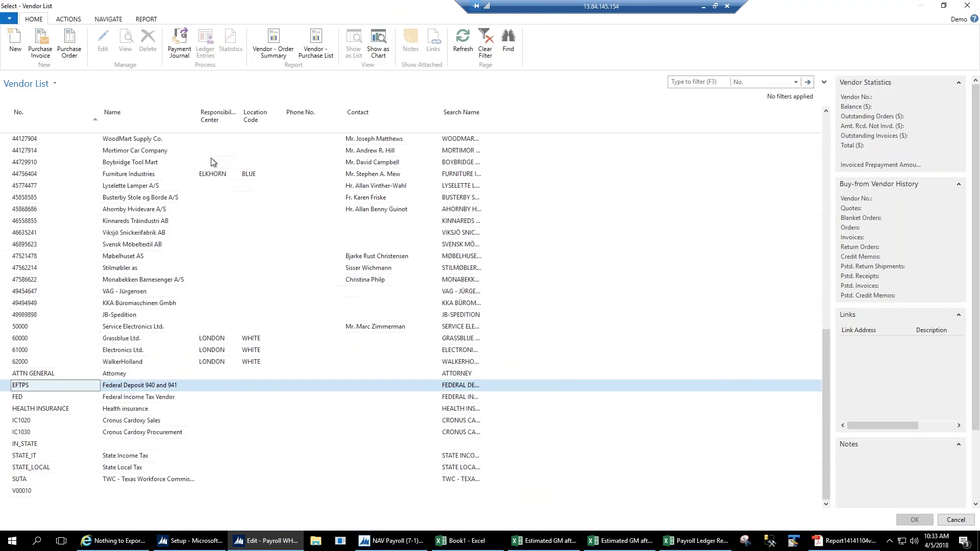
# Check the ledger entries behind the EFTPS vendor's balance, keep EFTPS as the FICA - MED vendor, and close the deduction setup
pyautogui.click(943, 108)
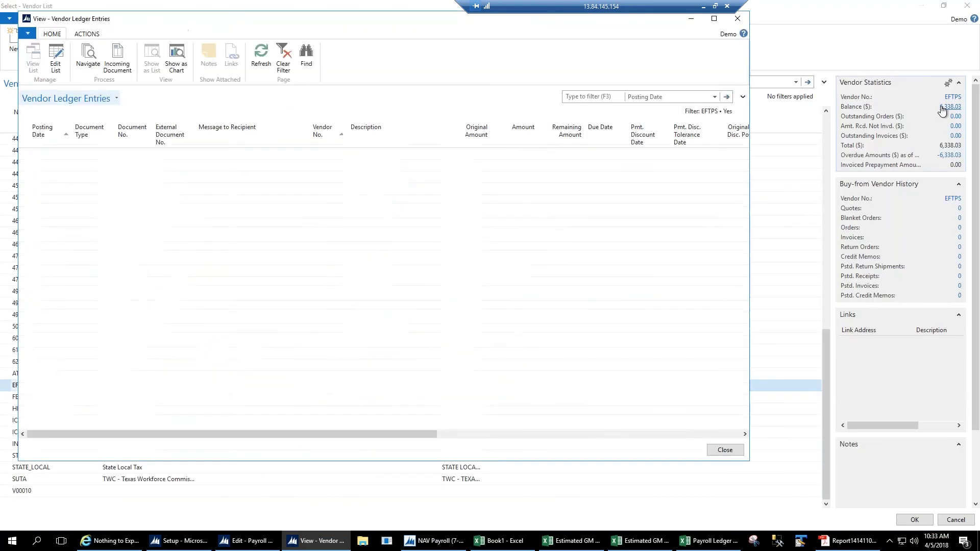
pyautogui.click(726, 450)
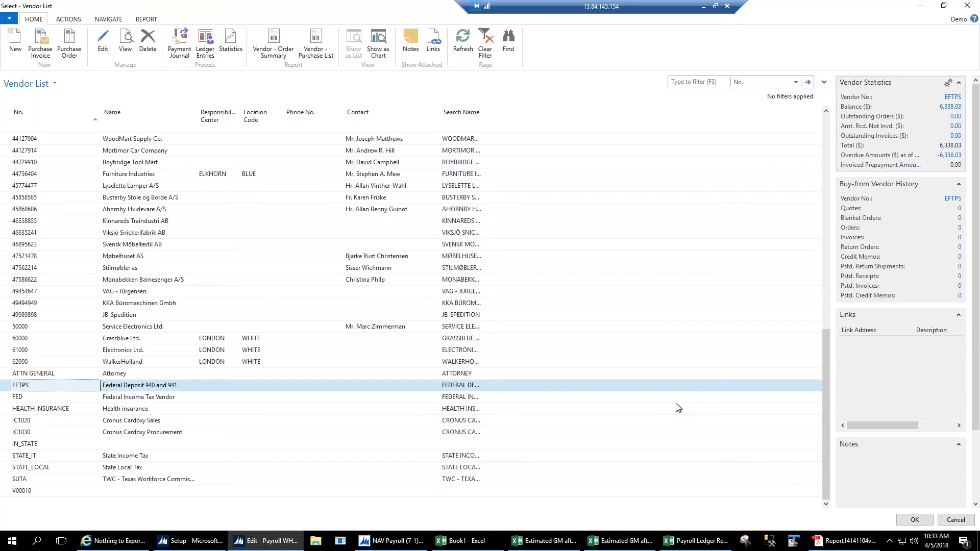
pyautogui.click(914, 520)
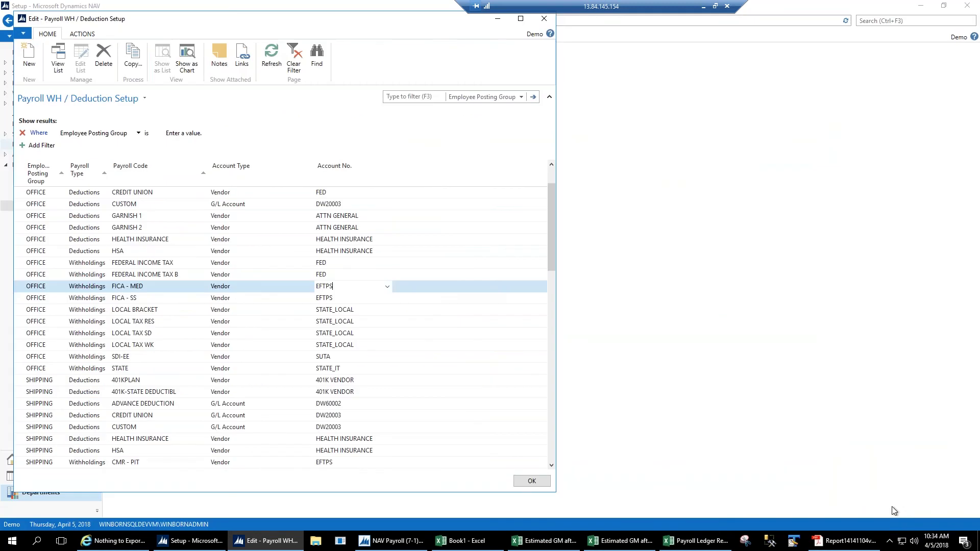
pyautogui.click(531, 485)
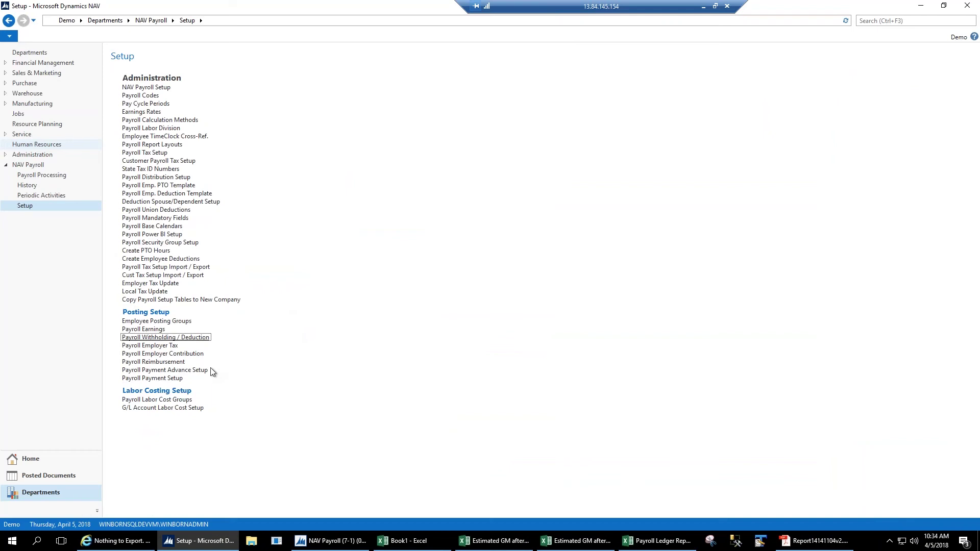
# Review the employees assigned to the SHIPPING payroll labor cost group, closing the group details and the group list when done
pyautogui.click(181, 404)
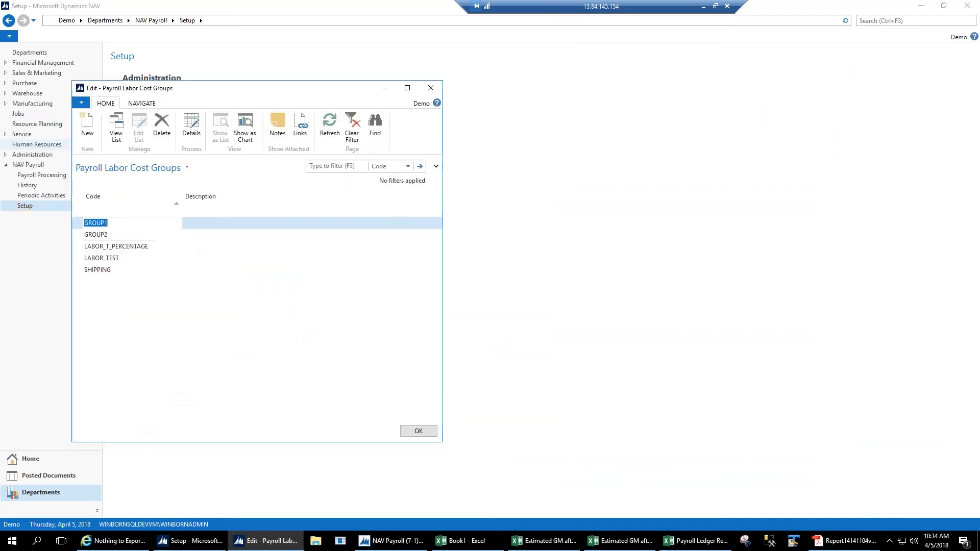
pyautogui.click(102, 270)
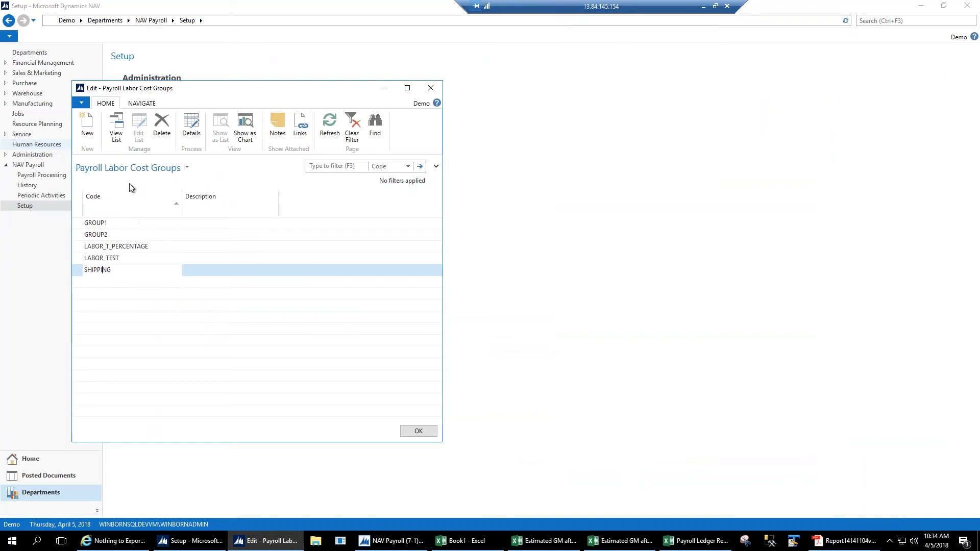
pyautogui.click(191, 125)
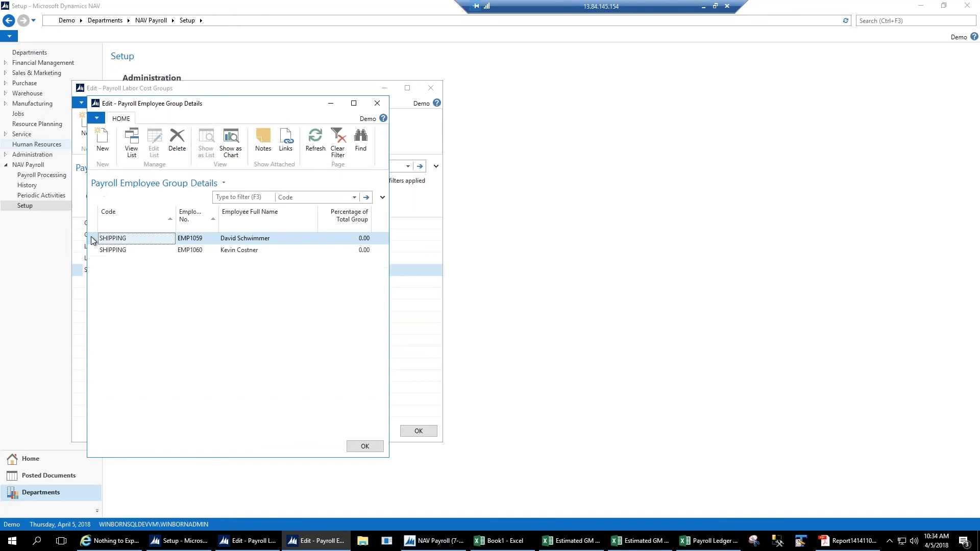
pyautogui.click(102, 251)
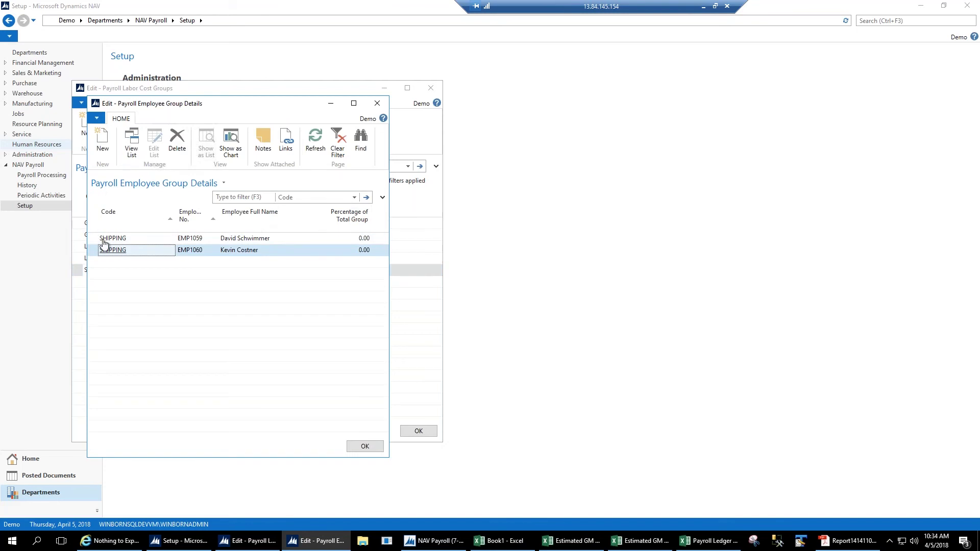
pyautogui.moveTo(104, 243); pyautogui.dragTo(100, 255)
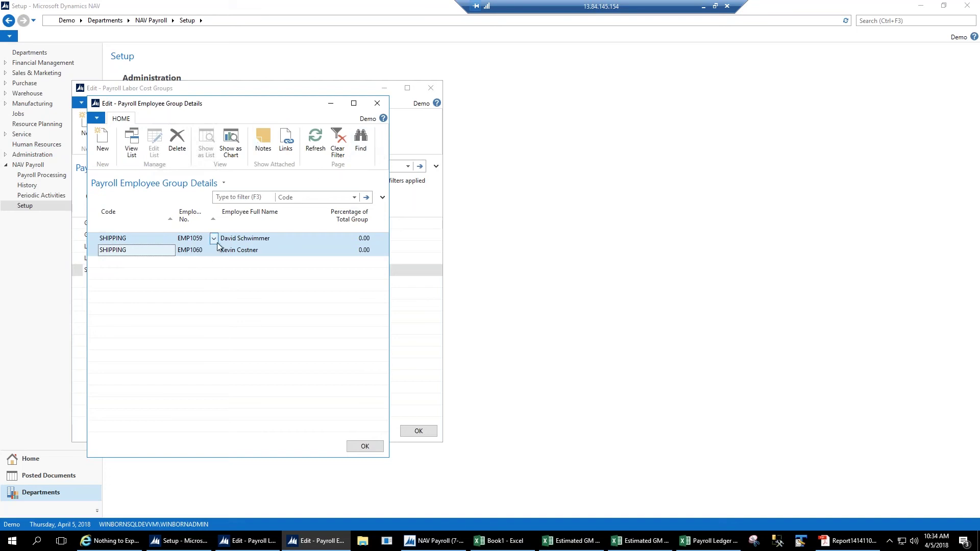
pyautogui.click(382, 106)
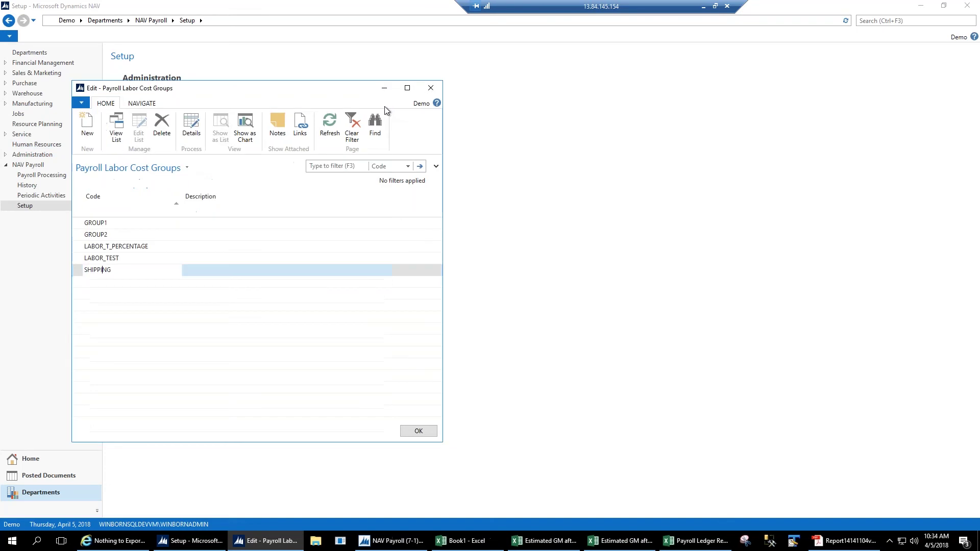
pyautogui.click(430, 87)
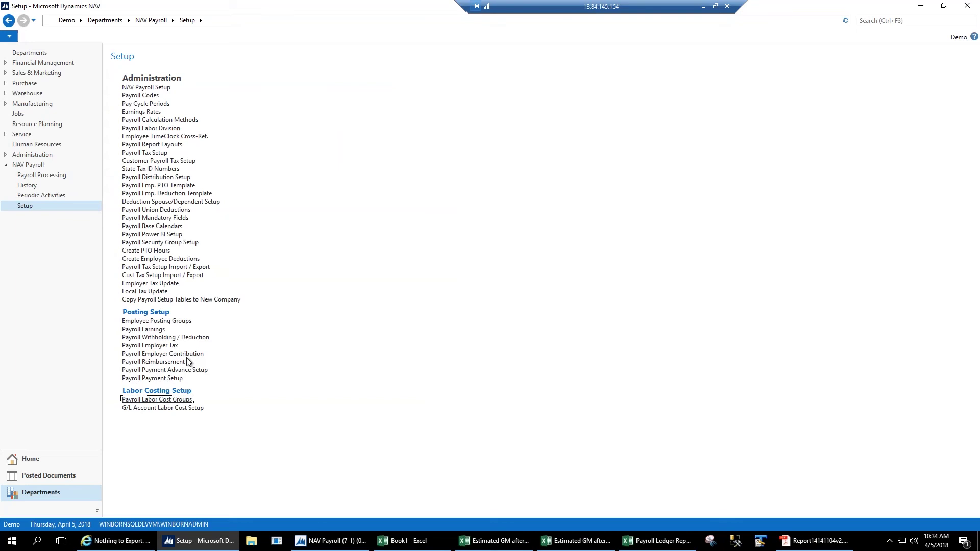
# Review the expense types assigned to the accounts in the G/L Account Labor Cost Setup and close it
pyautogui.click(201, 408)
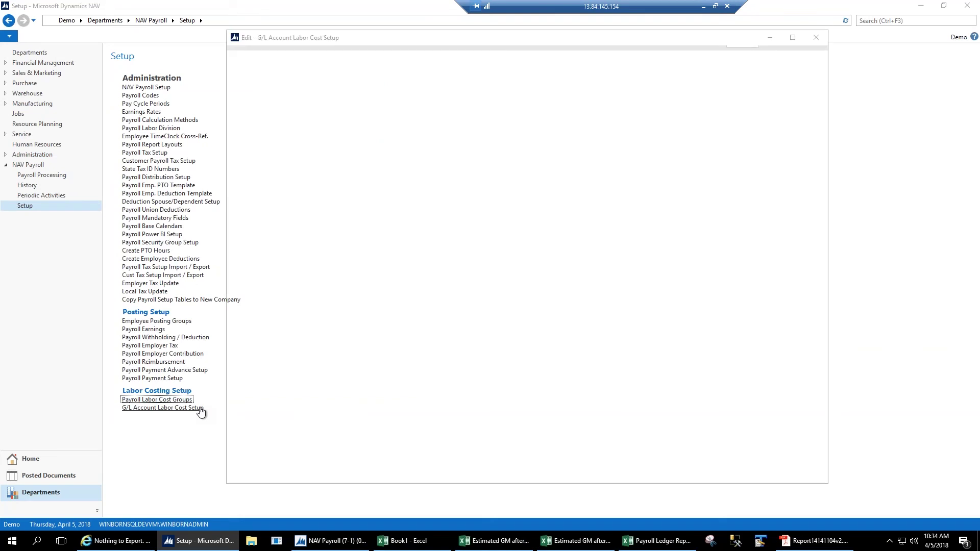
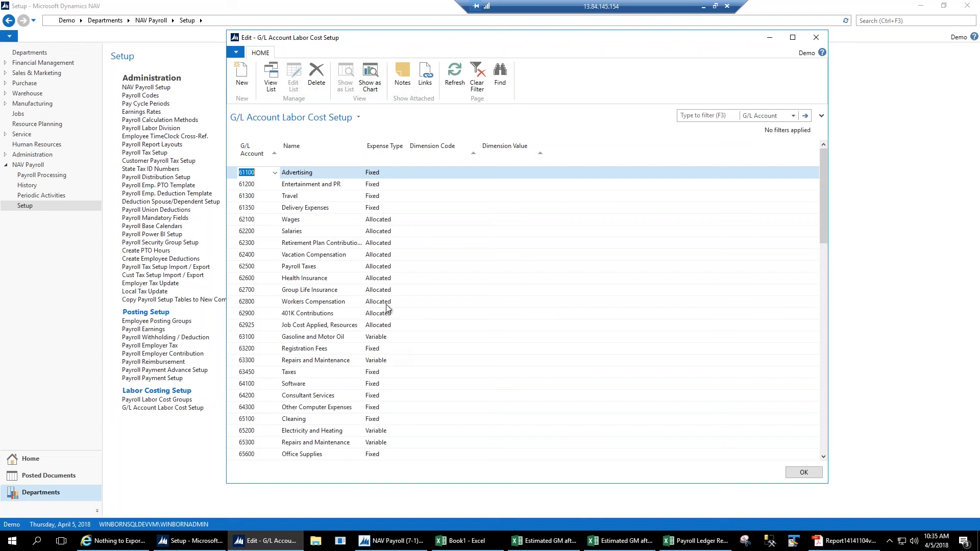
pyautogui.click(235, 155)
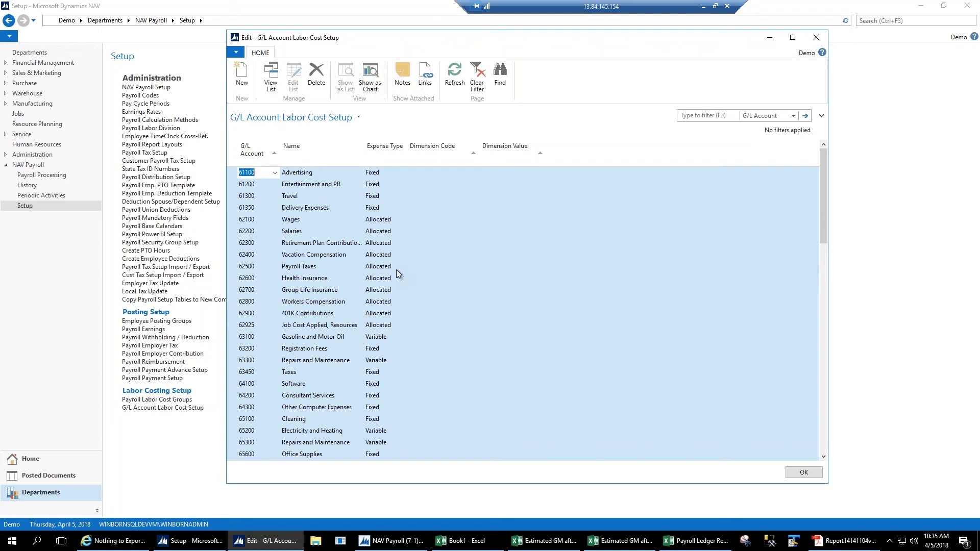
pyautogui.click(803, 472)
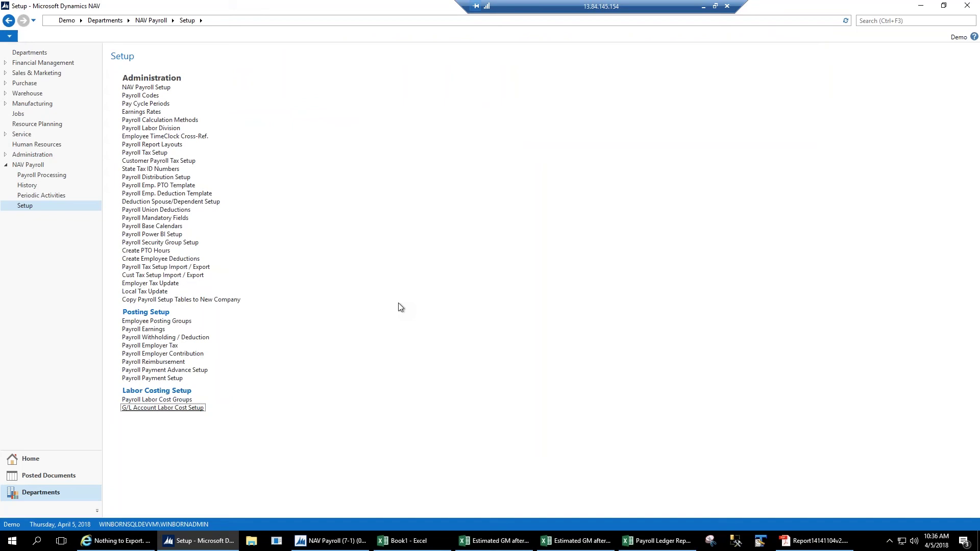
# Inspect the Labor Cost Global Application options on the Ohio SHIPPING employee's card, keep the field blank, and close the card
pyautogui.click(66, 460)
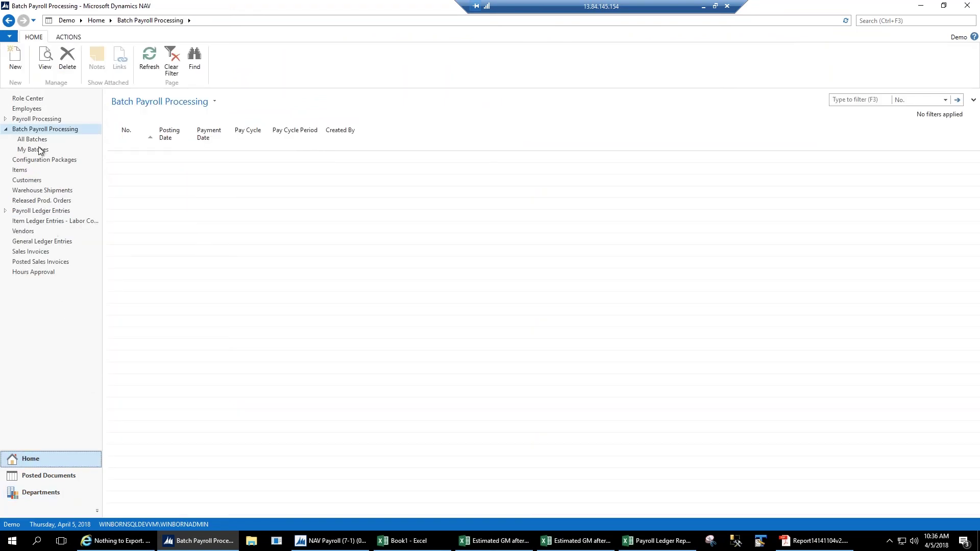
pyautogui.click(37, 109)
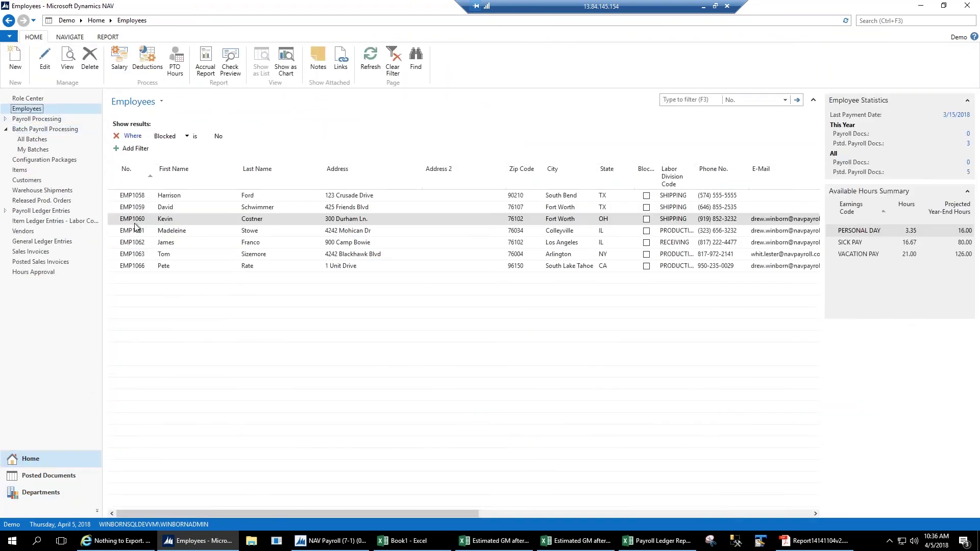
pyautogui.doubleClick(258, 235)
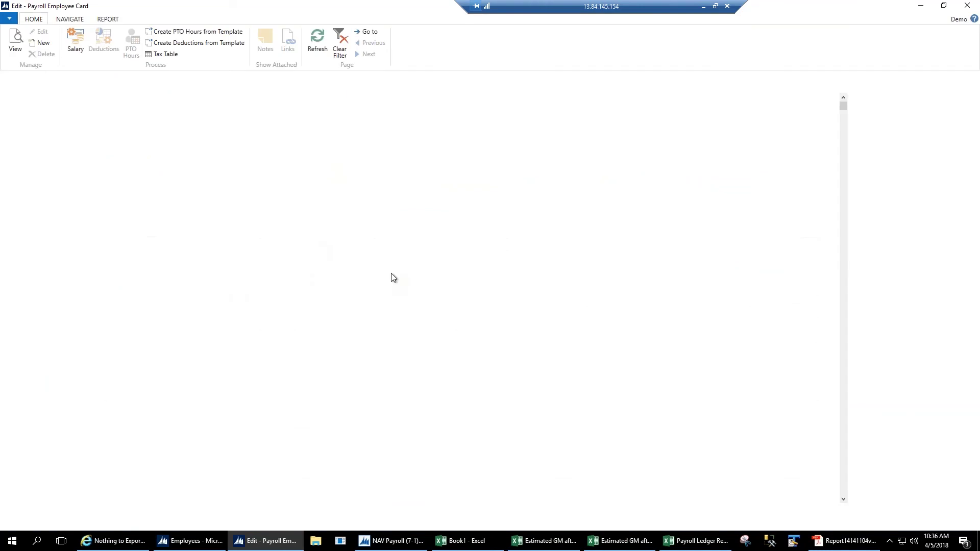
pyautogui.moveTo(844, 283); pyautogui.dragTo(846, 298)
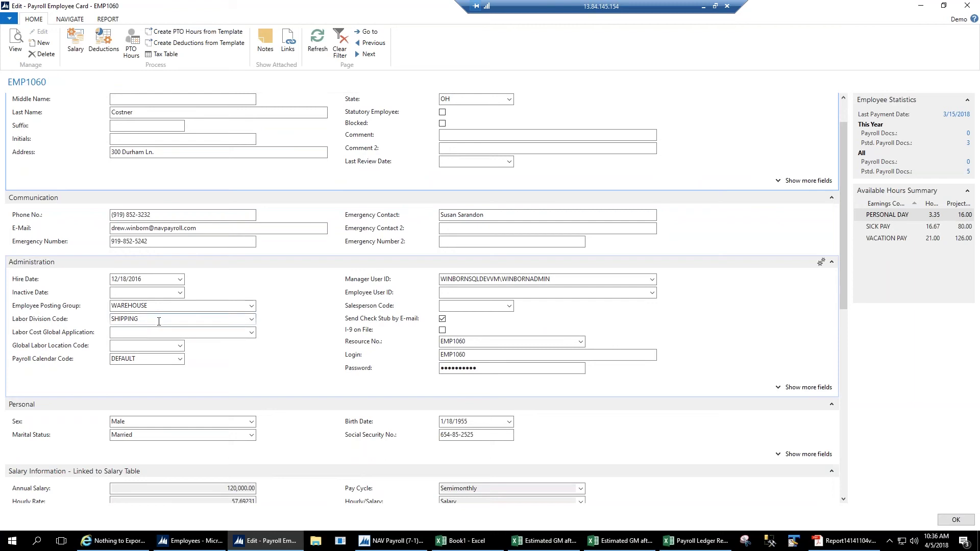
pyautogui.click(251, 332)
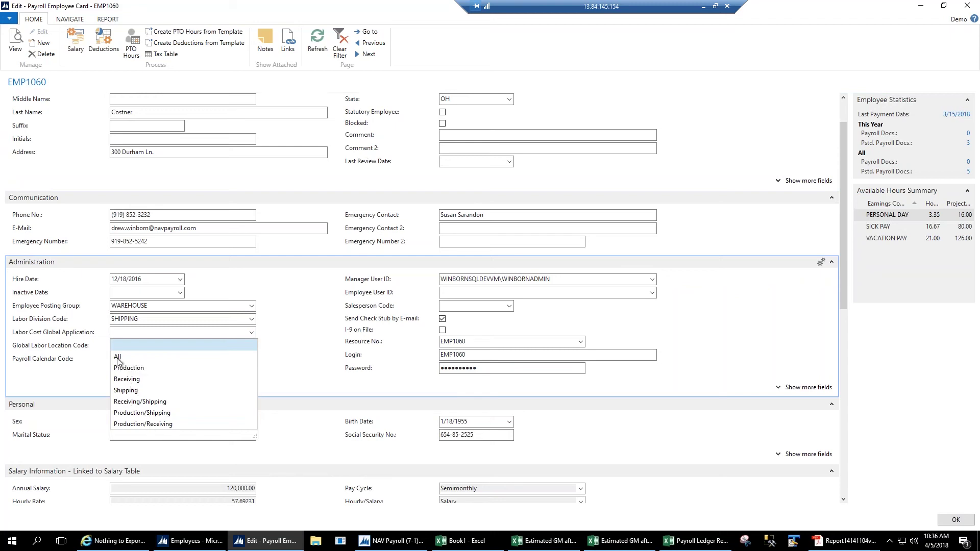
pyautogui.click(124, 343)
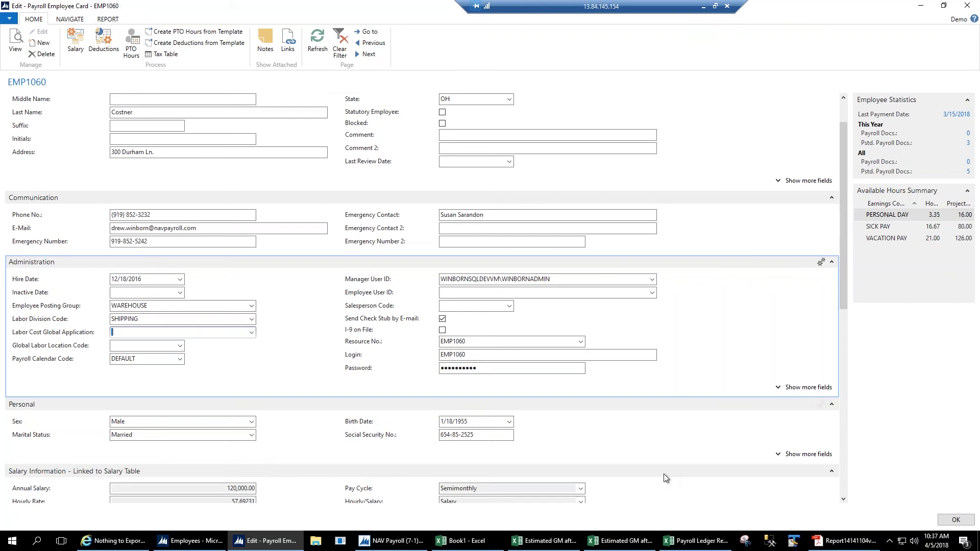
pyautogui.click(955, 520)
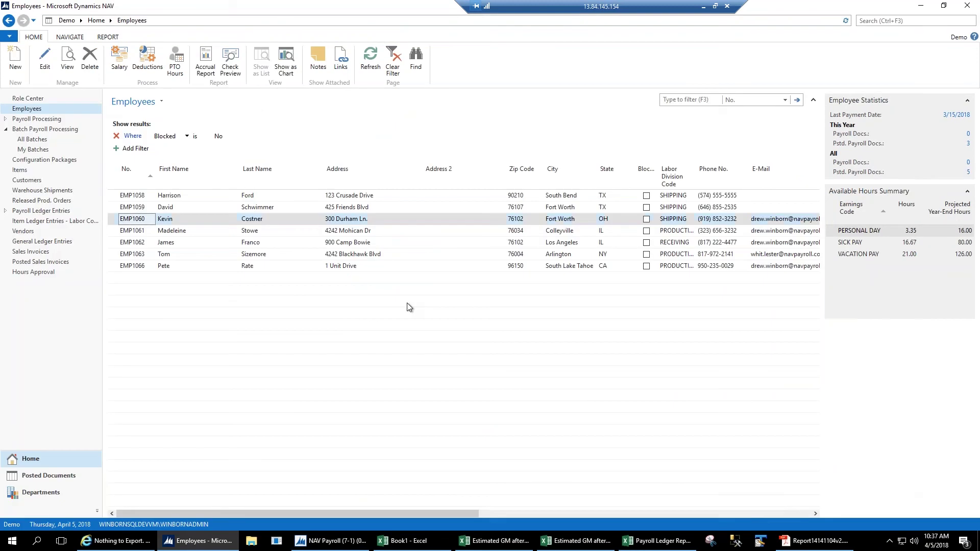
# Open the Payroll Report request from NAV Payroll's Reports and Analysis section
pyautogui.click(61, 498)
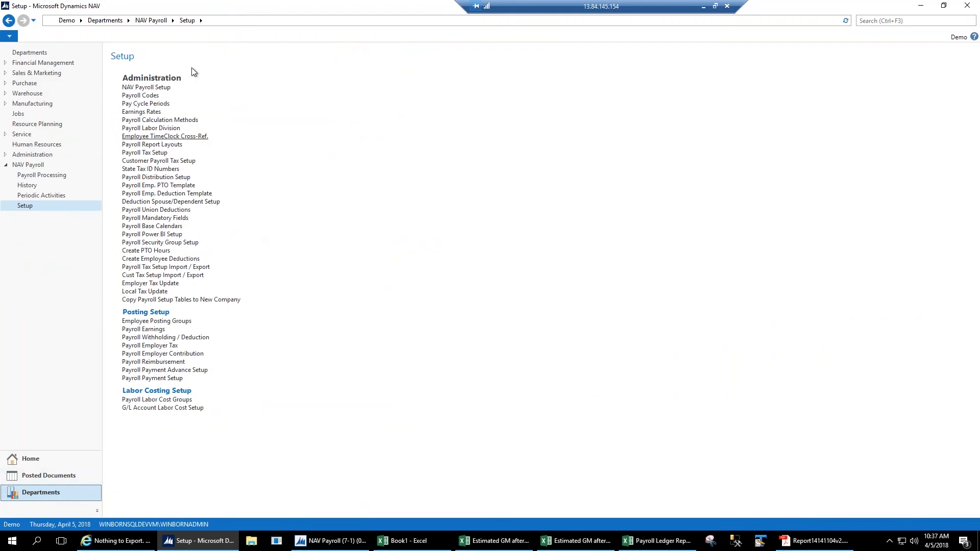
pyautogui.click(151, 20)
pyautogui.click(174, 158)
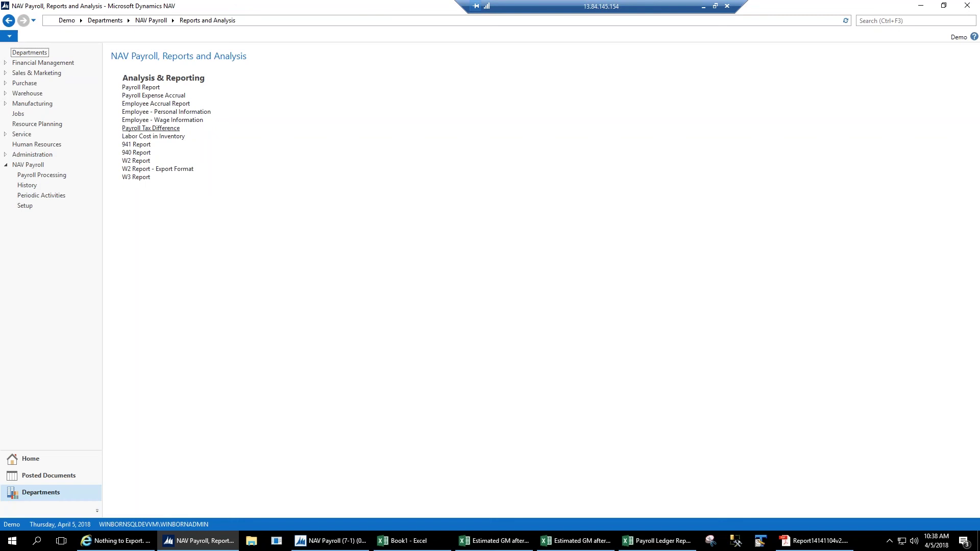
pyautogui.click(137, 87)
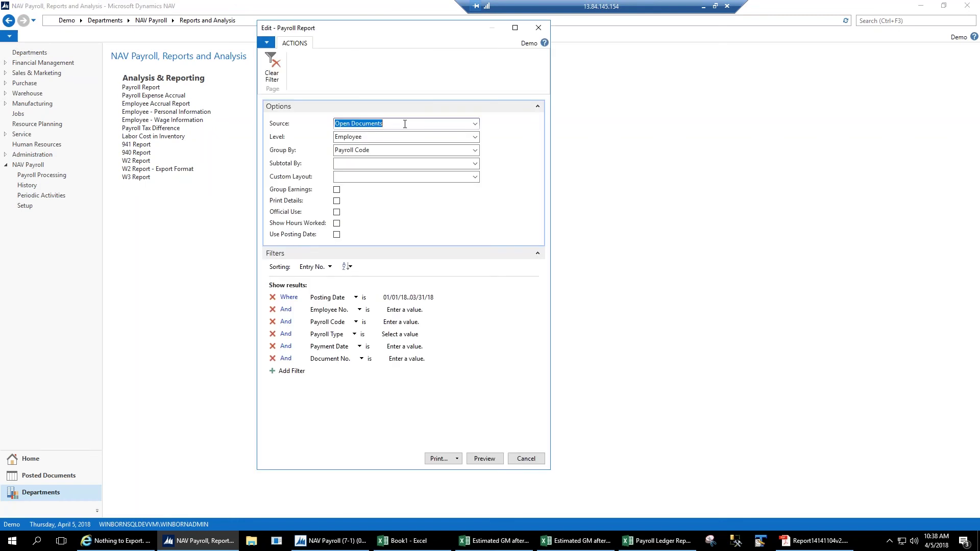
# Look up the full list of custom Payroll Report Layouts and open the EFTPS DEPOSIT layout for editing
pyautogui.click(475, 177)
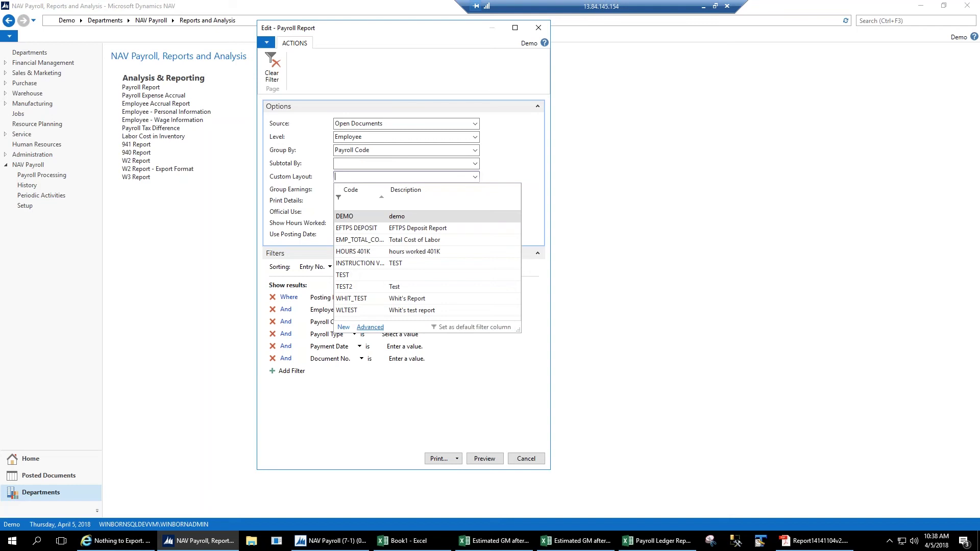
pyautogui.click(376, 327)
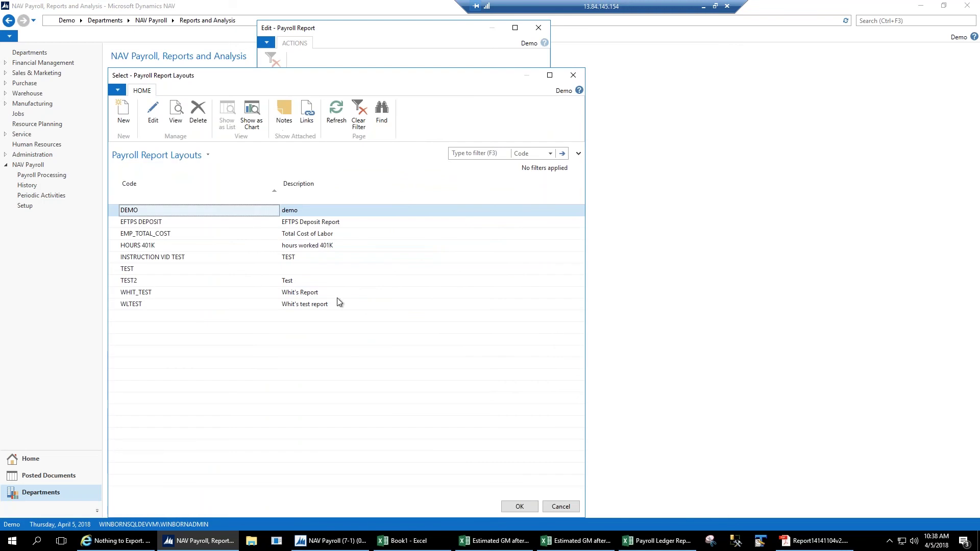
pyautogui.click(151, 224)
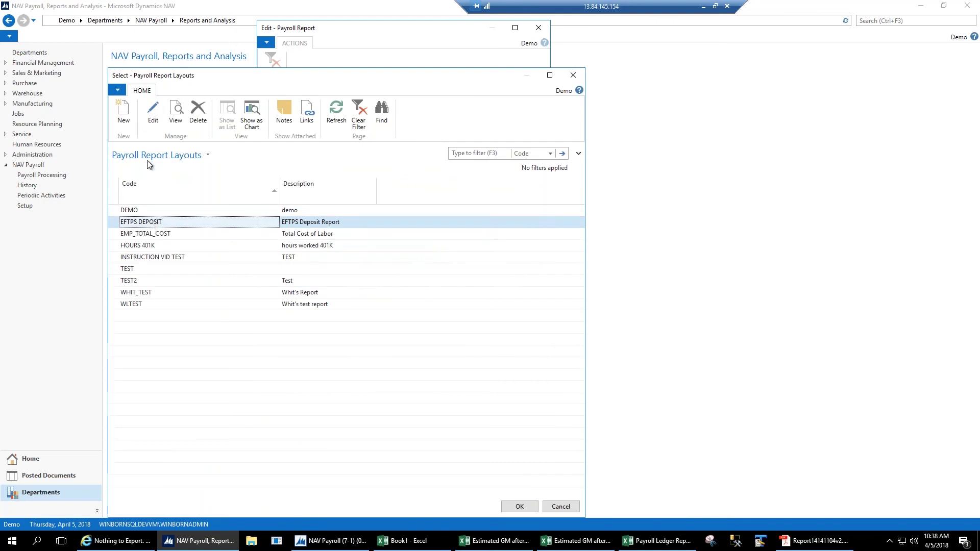
pyautogui.click(152, 120)
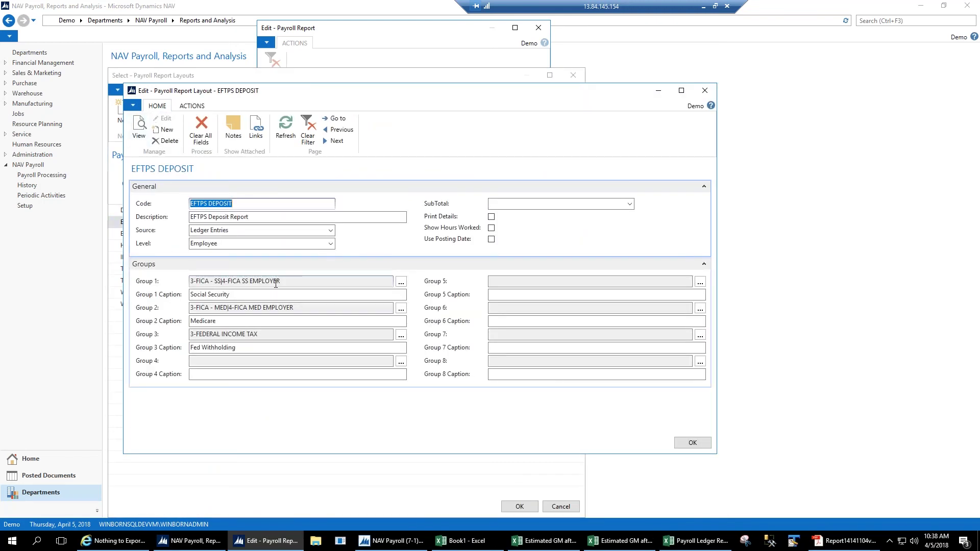
# Examine the EFTPS DEPOSIT layout's group codes and captions, plus its Level and SubTotal options, keeping the current selections
pyautogui.click(294, 282)
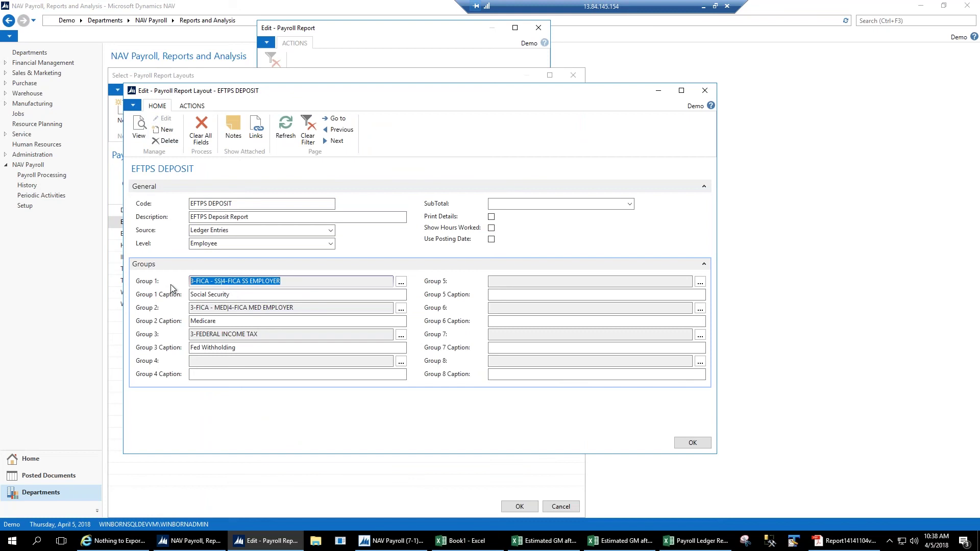
pyautogui.click(298, 307)
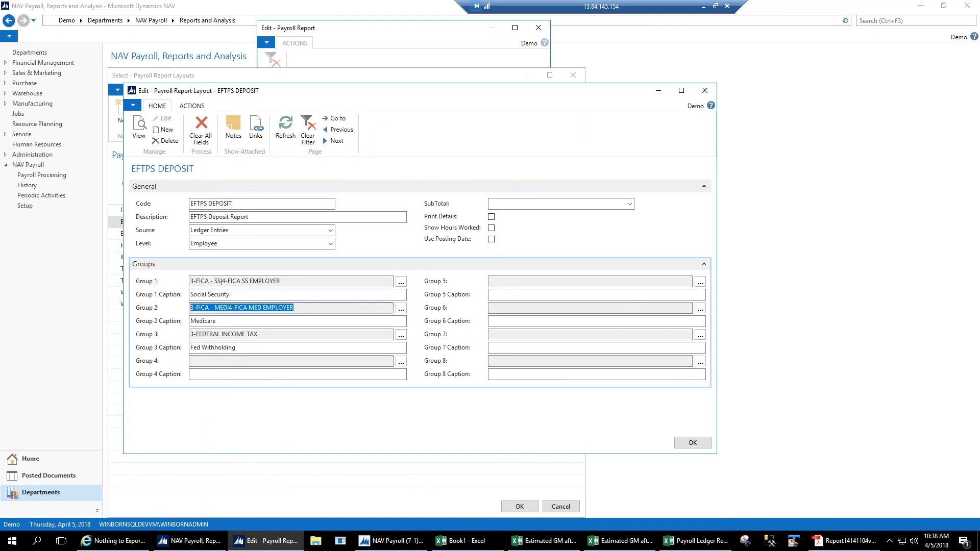
pyautogui.click(211, 321)
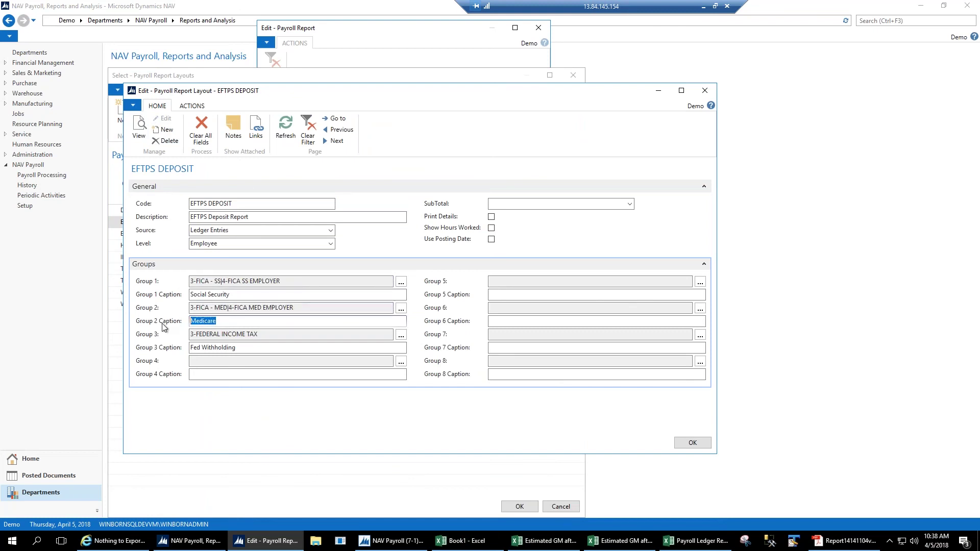
pyautogui.click(331, 244)
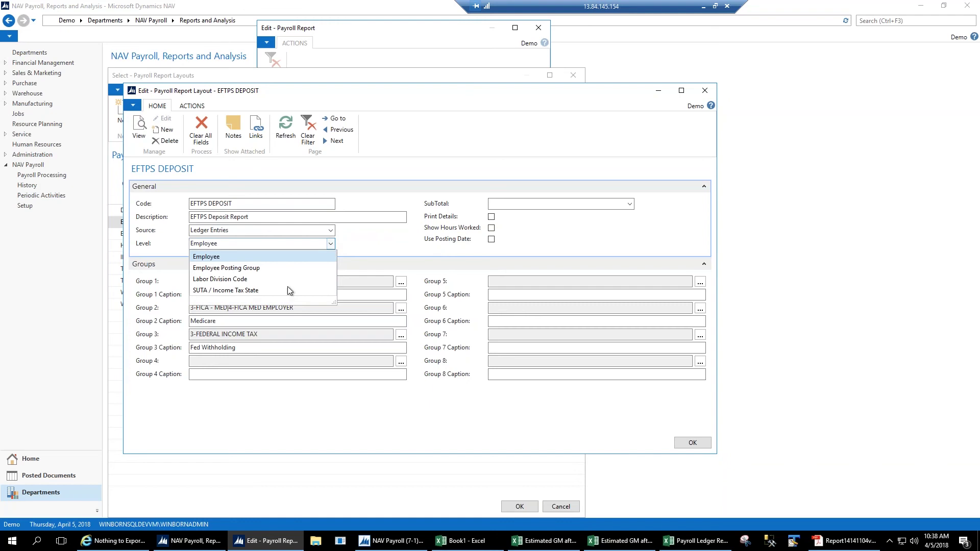
pyautogui.click(332, 243)
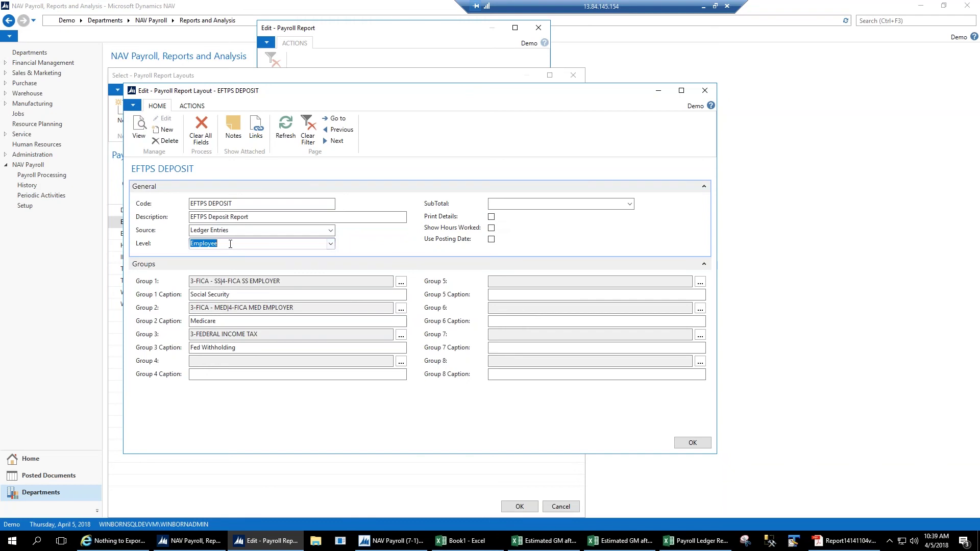
pyautogui.click(631, 205)
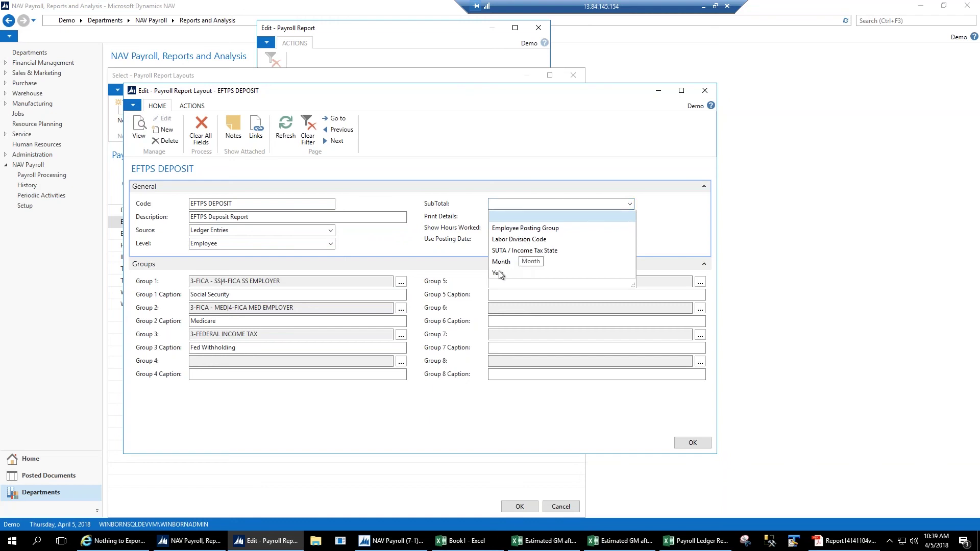
pyautogui.click(660, 215)
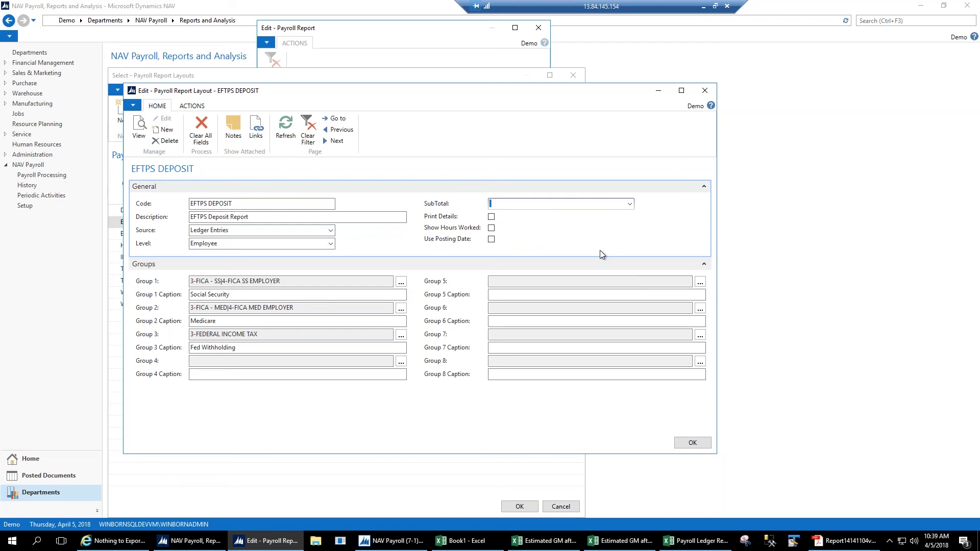
# Assign all earnings codes from 1-BEREAVEMENT through 1-VACATION PAY to Group 4, caption it All Earnings, and close the layout
pyautogui.click(402, 364)
pyautogui.moveTo(149, 339); pyautogui.dragTo(137, 184)
pyautogui.click(335, 507)
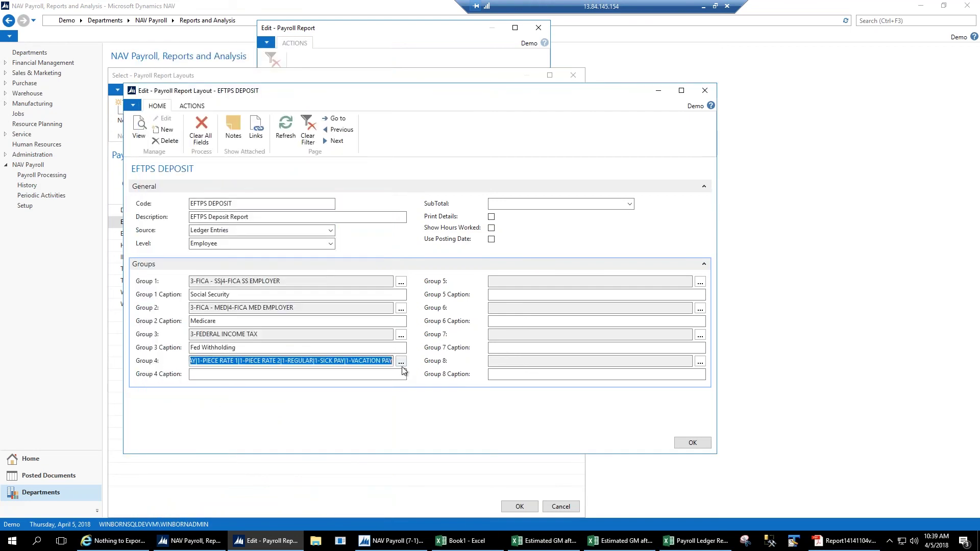
pyautogui.click(372, 374)
pyautogui.write('All Earnings')
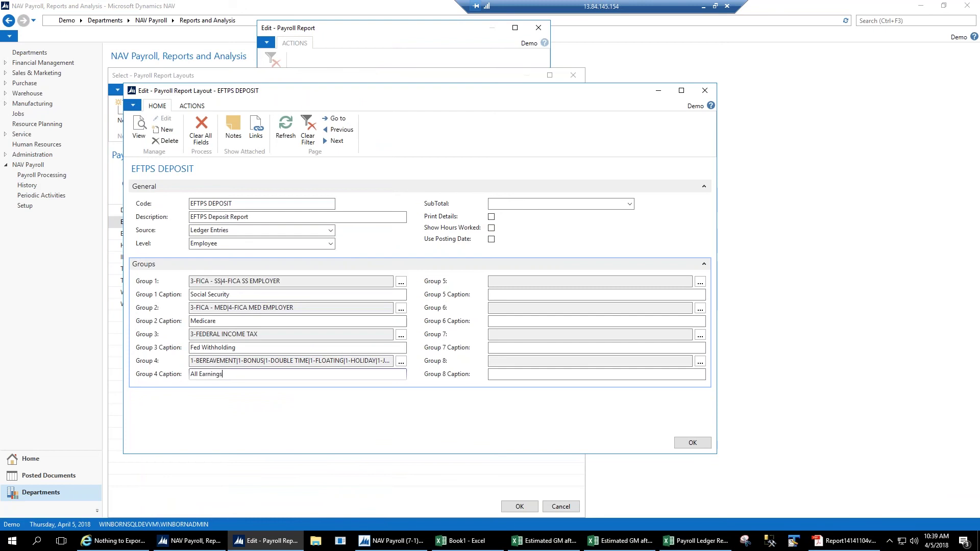
pyautogui.press('Tab')
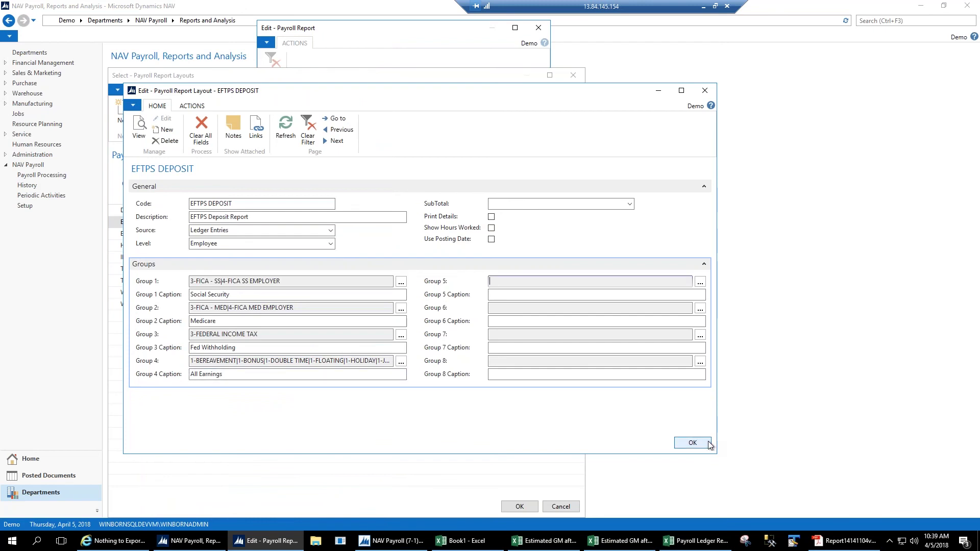
pyautogui.click(692, 443)
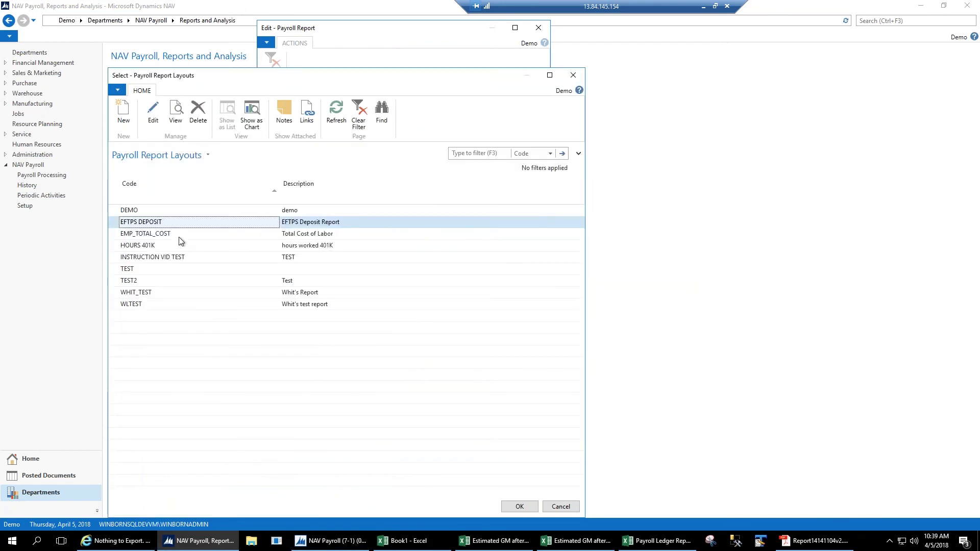
# Use the EFTPS DEPOSIT custom layout and move the 01/01/18..03/31/18 filter from Posting Date to Payment Date
pyautogui.doubleClick(170, 225)
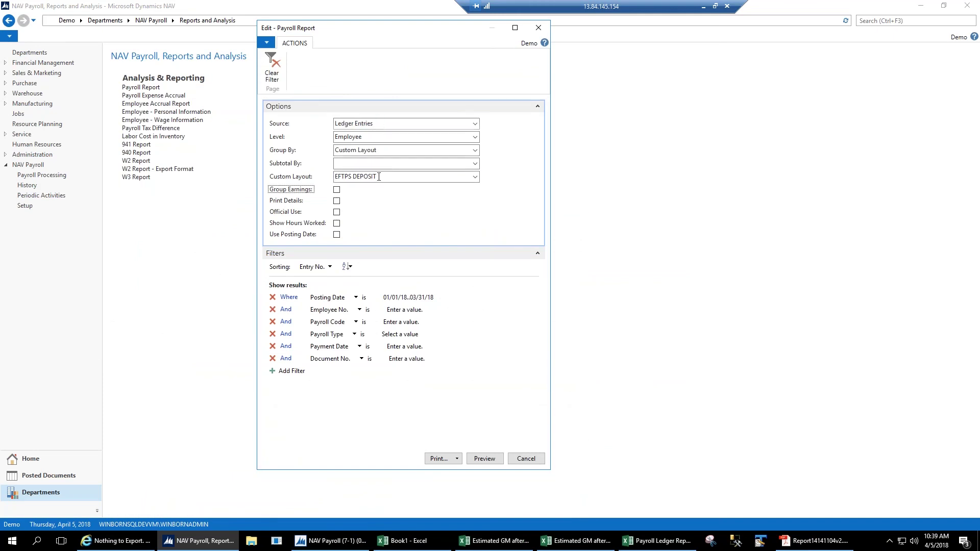
pyautogui.click(302, 178)
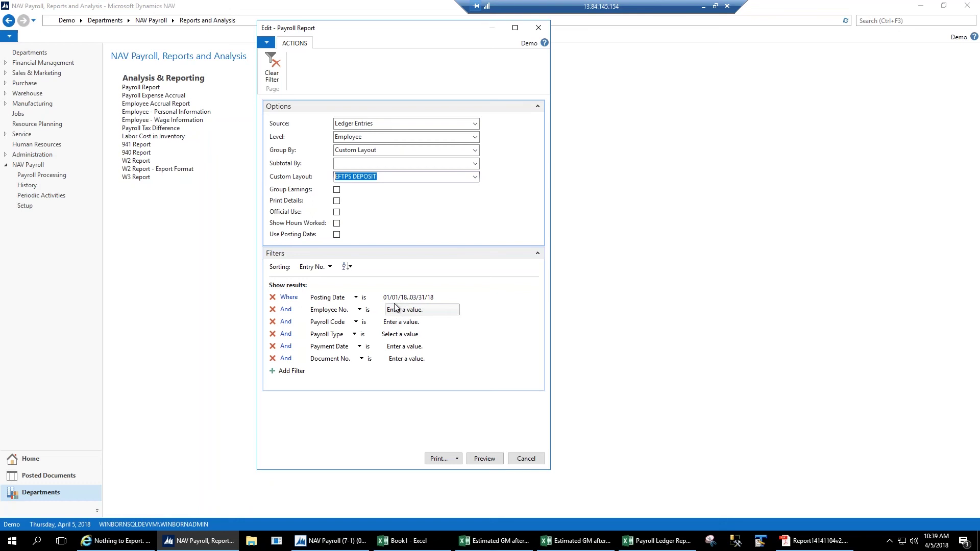
pyautogui.click(435, 299)
pyautogui.hotkey('ctrl', 'x')
pyautogui.click(409, 347)
pyautogui.hotkey('ctrl', 'v')
pyautogui.press('Return')
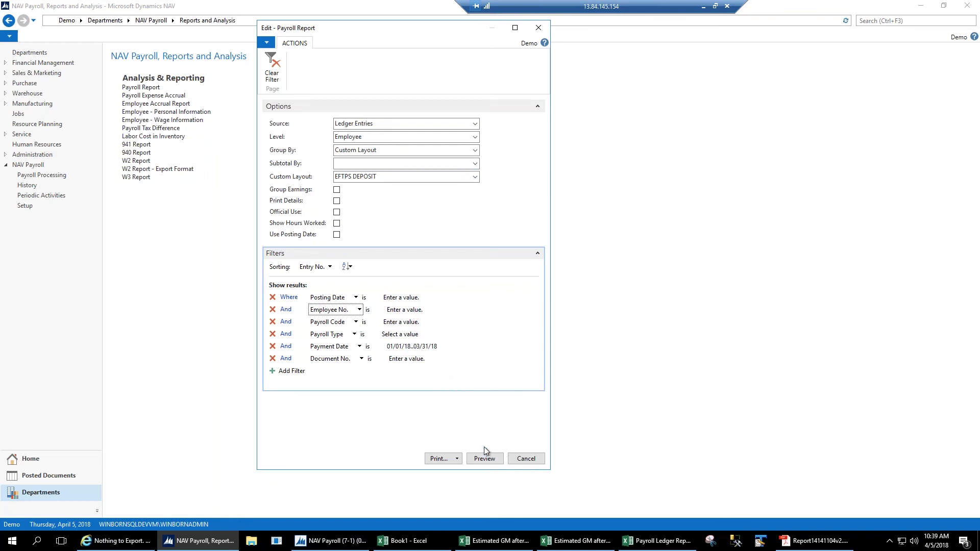
# Export the Payroll Report to Microsoft Excel and open the generated workbook
pyautogui.click(458, 462)
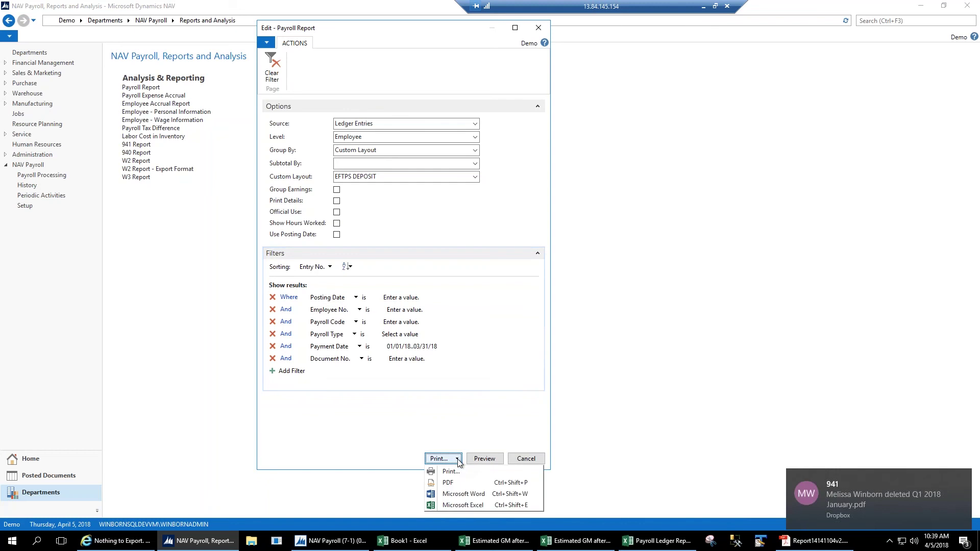
pyautogui.click(462, 505)
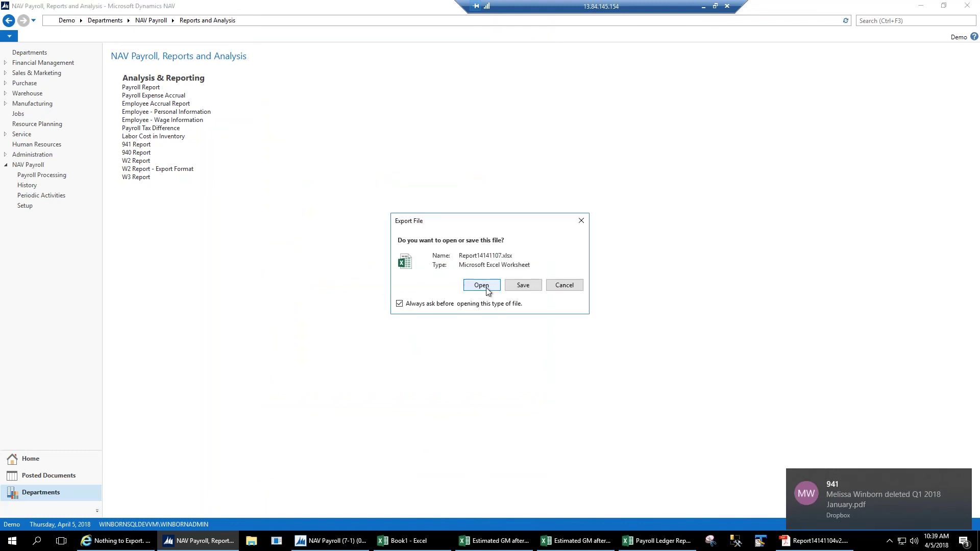
pyautogui.click(483, 285)
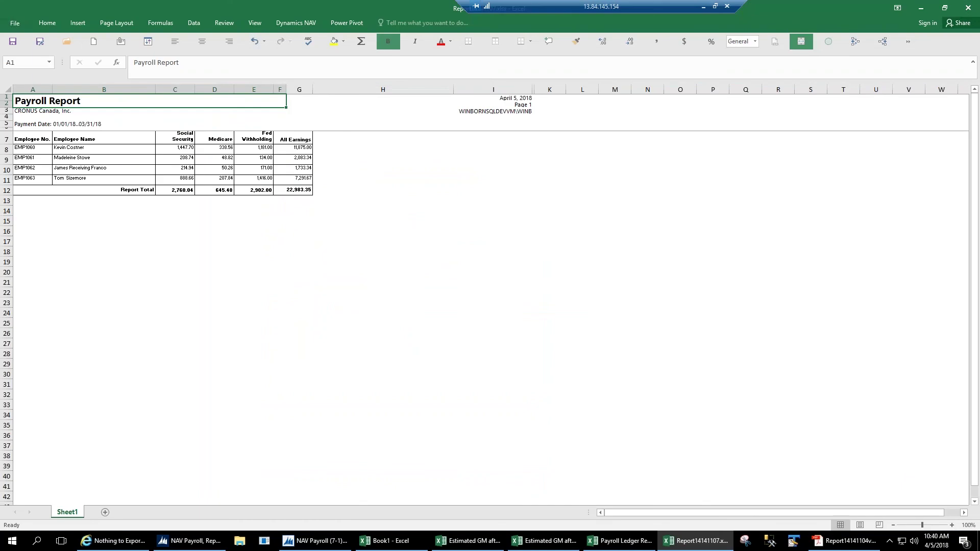
# Review the Social Security, Medicare, Fed Withholding and All Earnings columns and their report totals in the worksheet
pyautogui.click(176, 137)
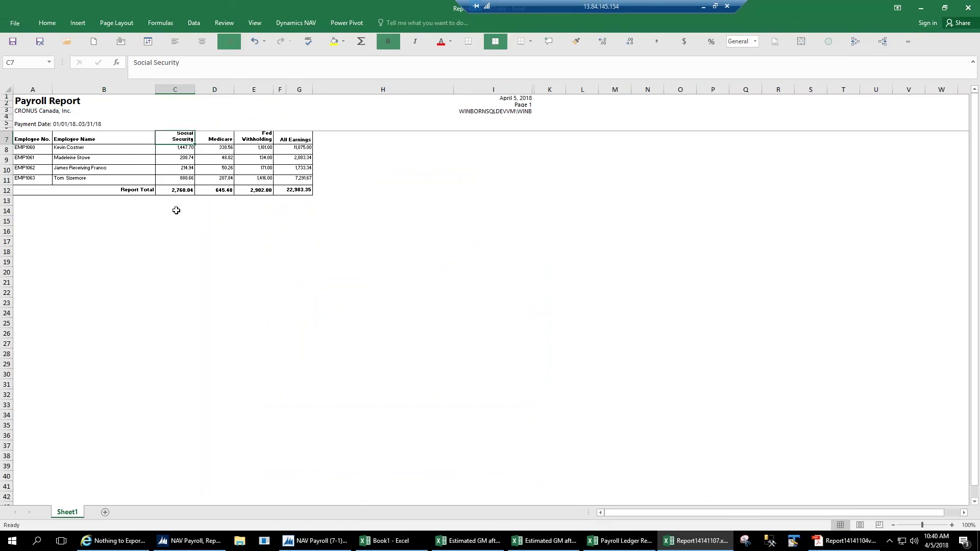
pyautogui.click(183, 191)
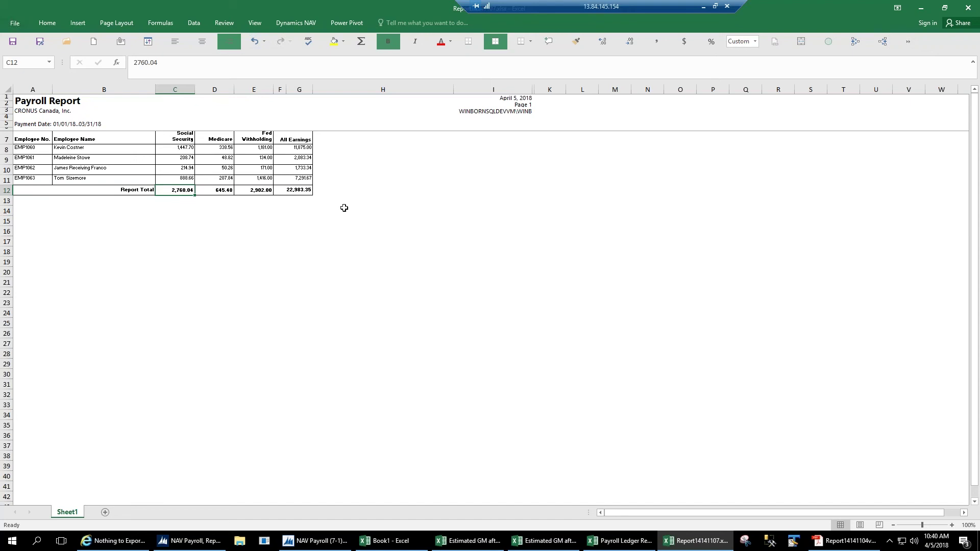
pyautogui.press('Right')
pyautogui.press('Right')
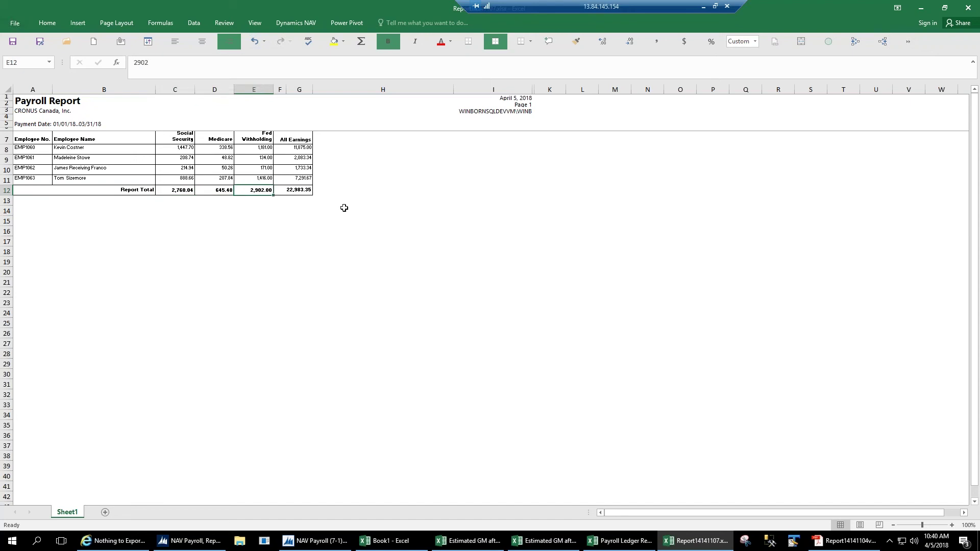
pyautogui.press('Right')
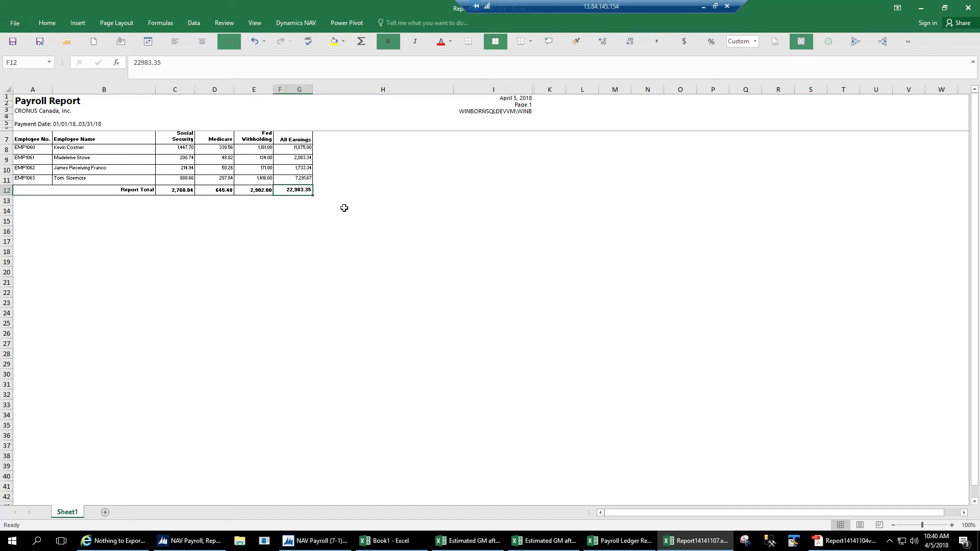
pyautogui.moveTo(303, 136); pyautogui.dragTo(301, 190)
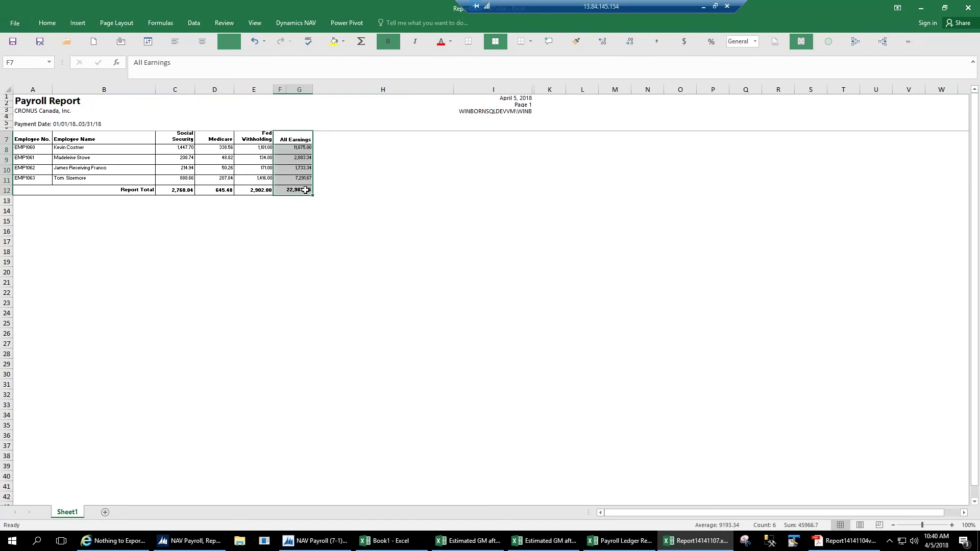
pyautogui.click(305, 190)
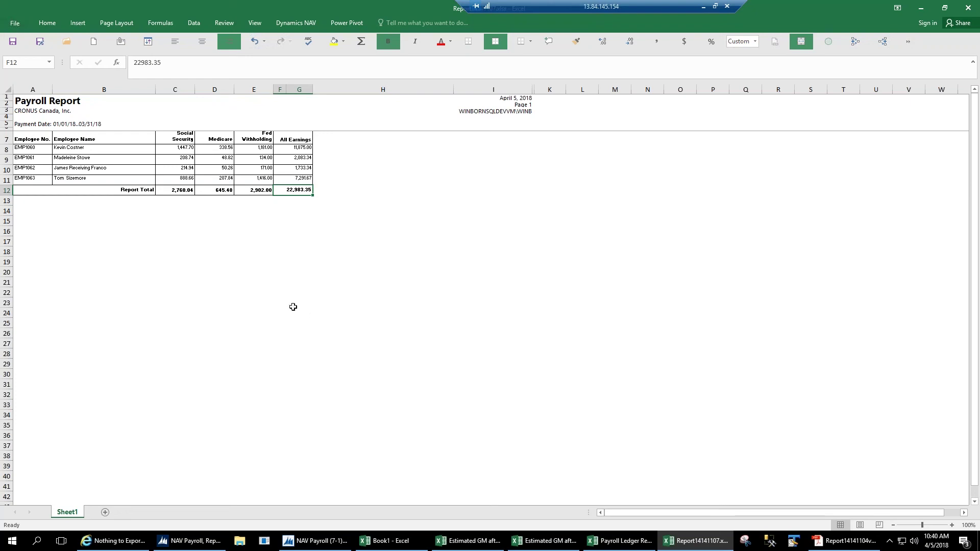
# Switch back to Dynamics NAV and open the Labor Cost Detail of item ledger entry 1 in Item Ledger Entries - Labor Cost Demo
pyautogui.click(190, 541)
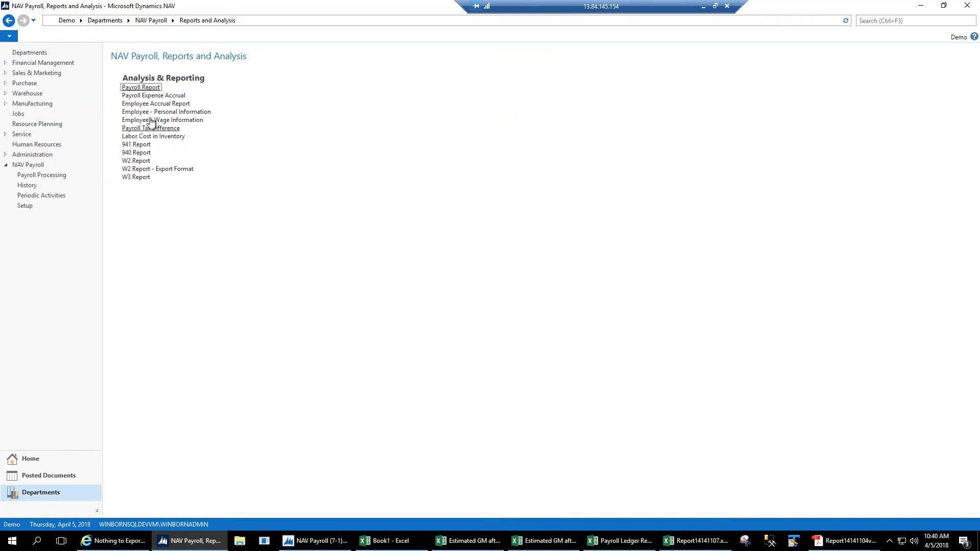
pyautogui.click(42, 462)
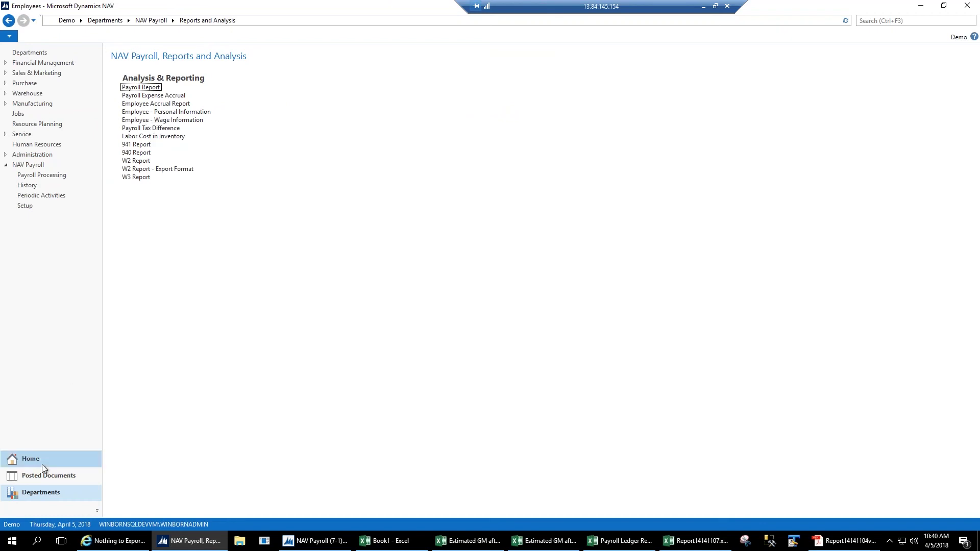
pyautogui.click(75, 221)
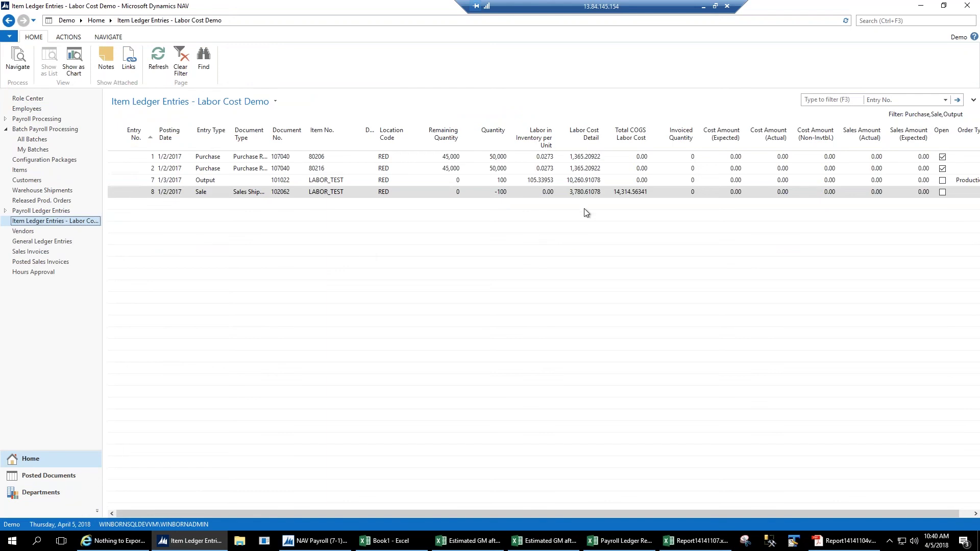
pyautogui.click(588, 158)
pyautogui.click(587, 159)
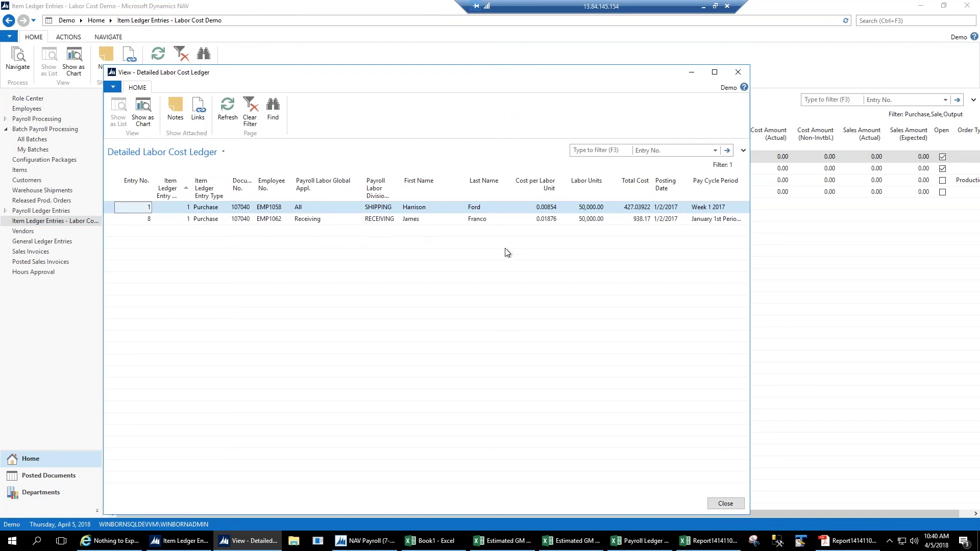
# Compare the cost per labor unit and total cost of both Detailed Labor Cost Ledger entries, and close the ledger
pyautogui.click(543, 219)
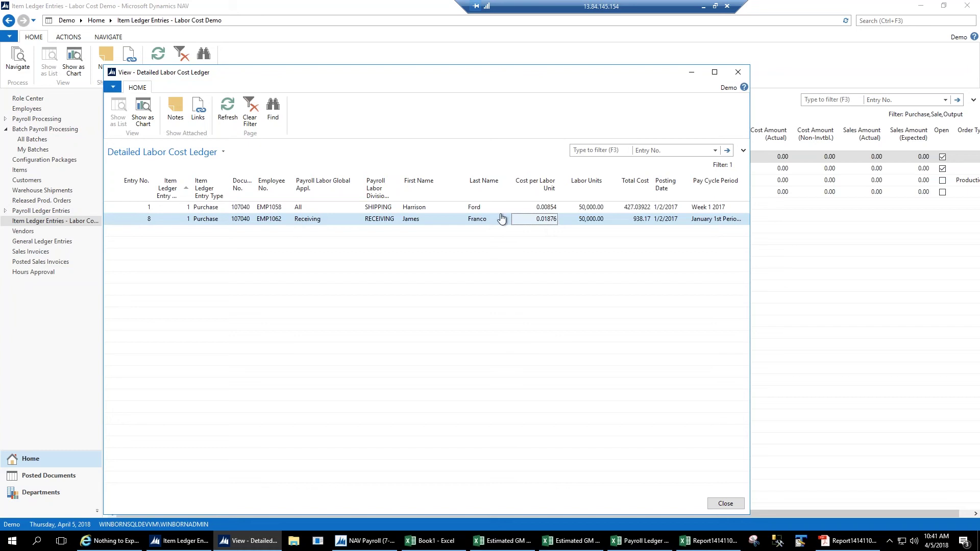
pyautogui.press('Up')
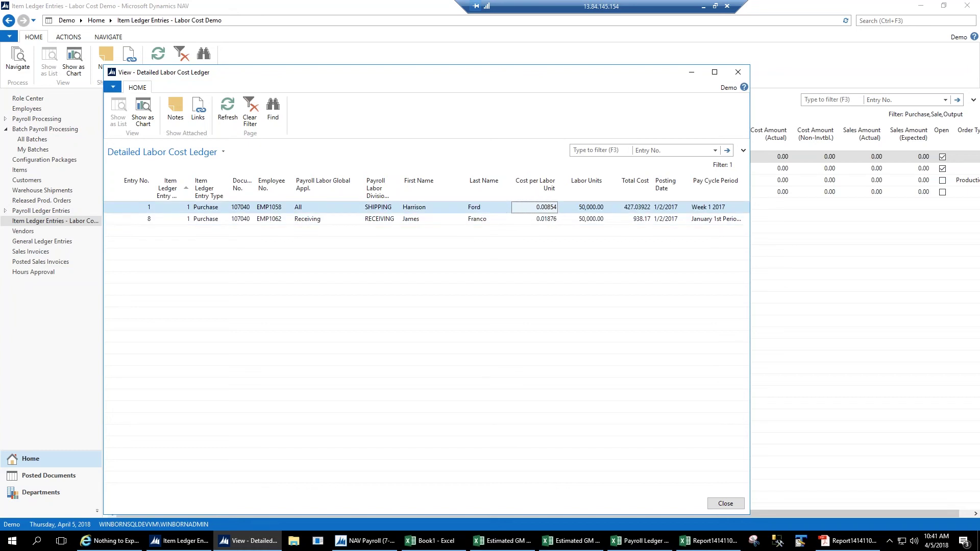
pyautogui.click(637, 208)
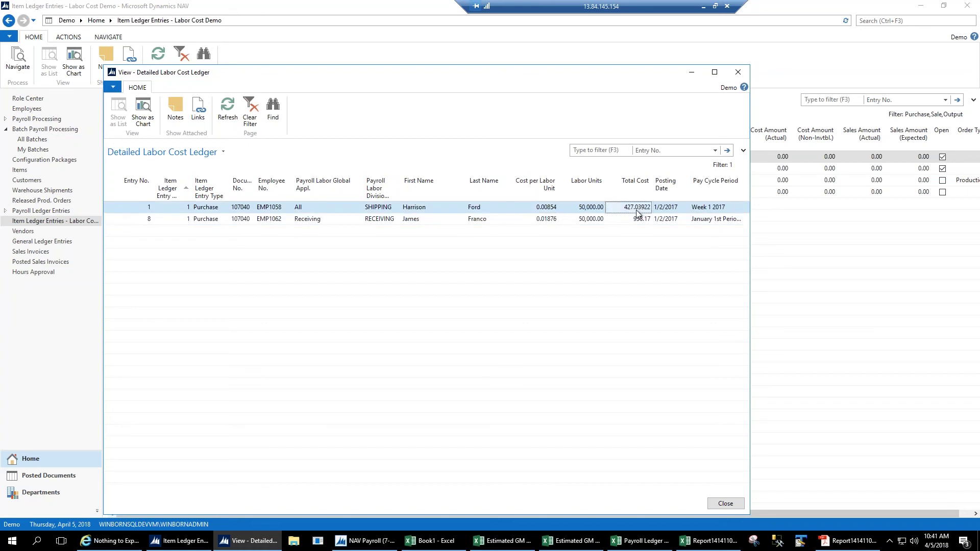
pyautogui.click(634, 220)
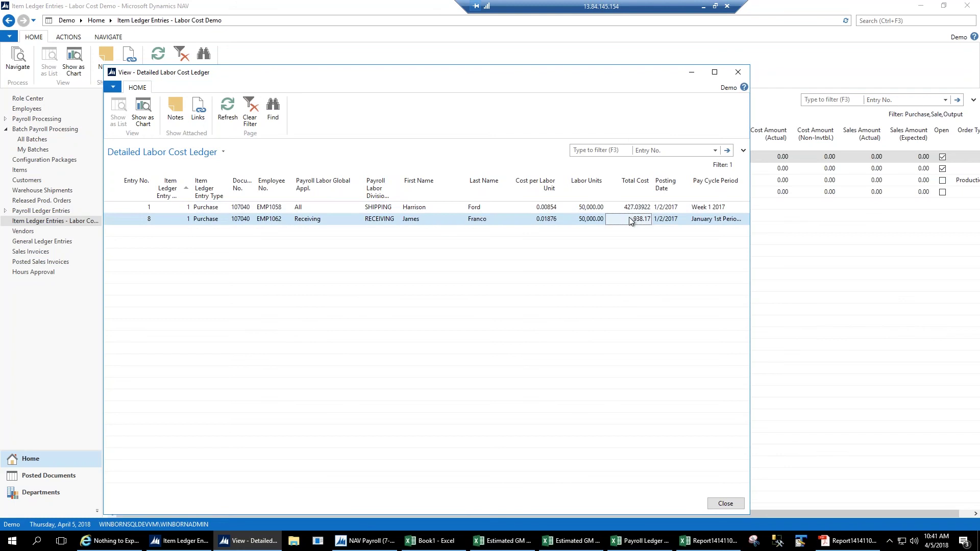
pyautogui.click(548, 209)
pyautogui.click(545, 218)
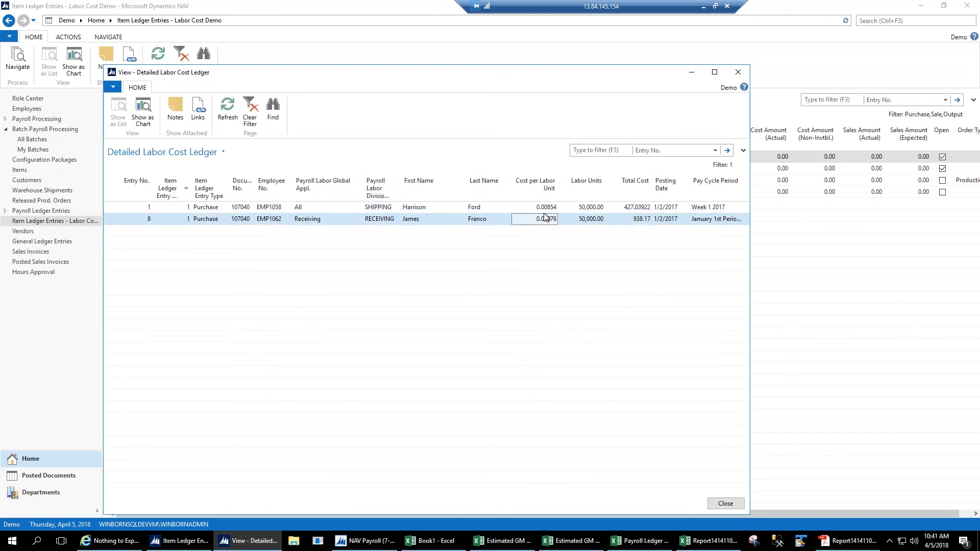
pyautogui.click(545, 209)
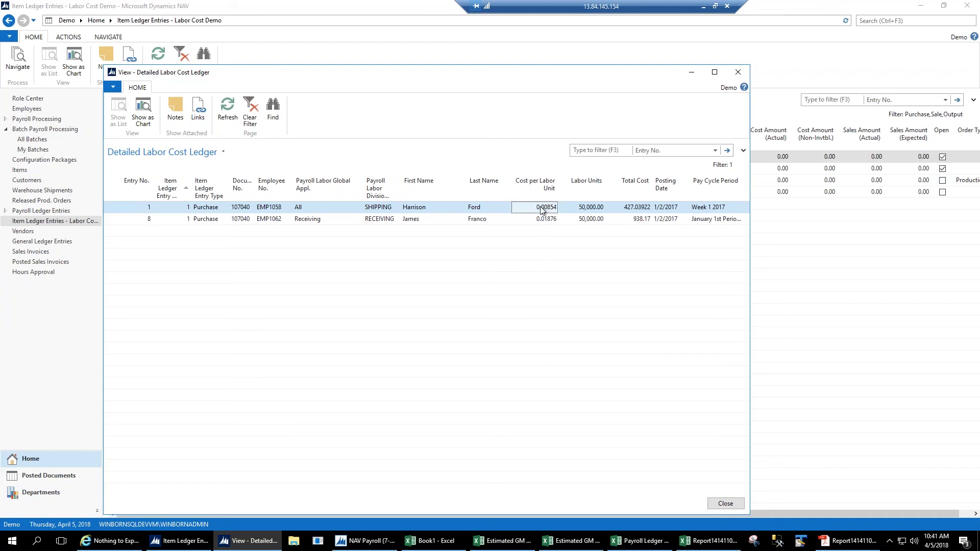
pyautogui.click(123, 210)
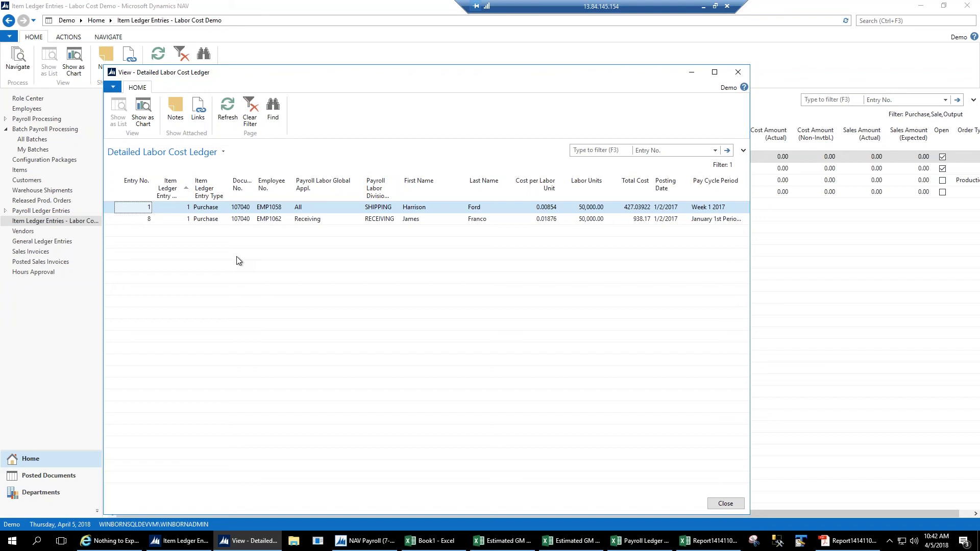
pyautogui.click(738, 72)
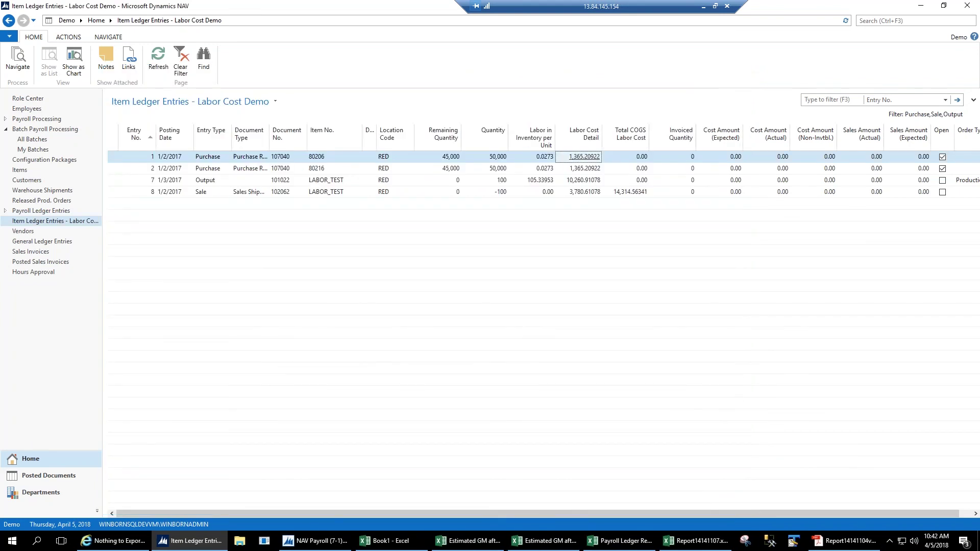
# Open the Labor Cost Detail of the item 80216 purchase entry, review its detailed labor cost entries and close the ledger
pyautogui.click(591, 170)
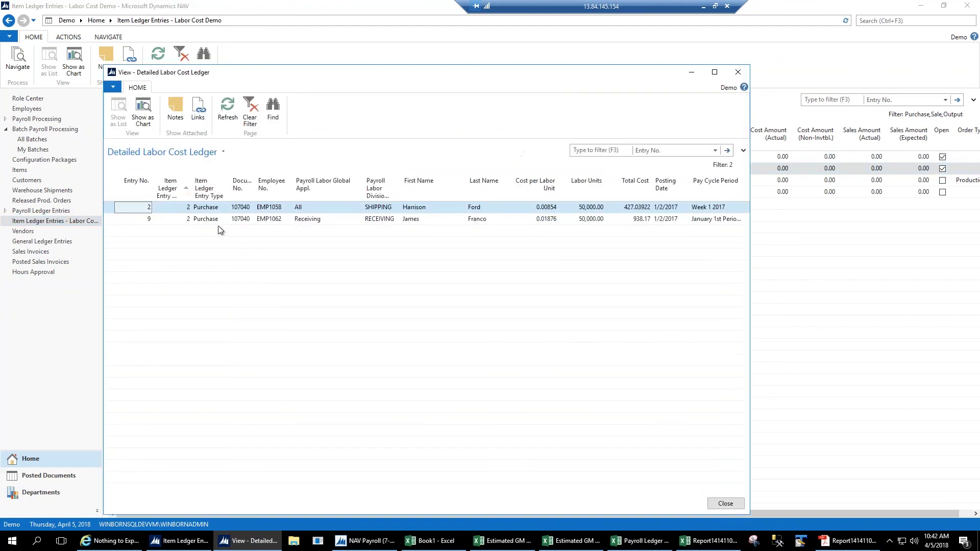
pyautogui.click(739, 73)
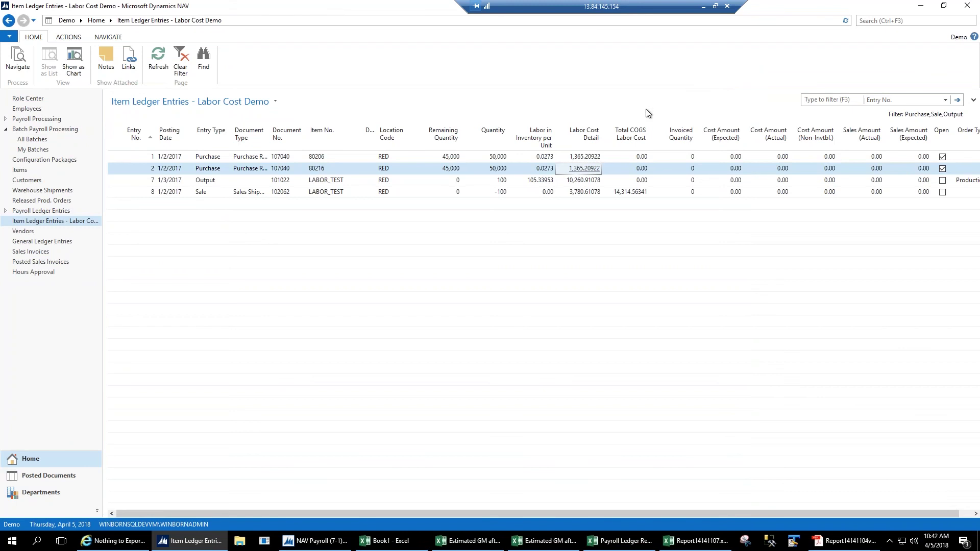
pyautogui.click(584, 189)
pyautogui.click(582, 170)
pyautogui.click(583, 169)
pyautogui.keyDown('shift'); pyautogui.click(152, 220); pyautogui.keyUp('shift')
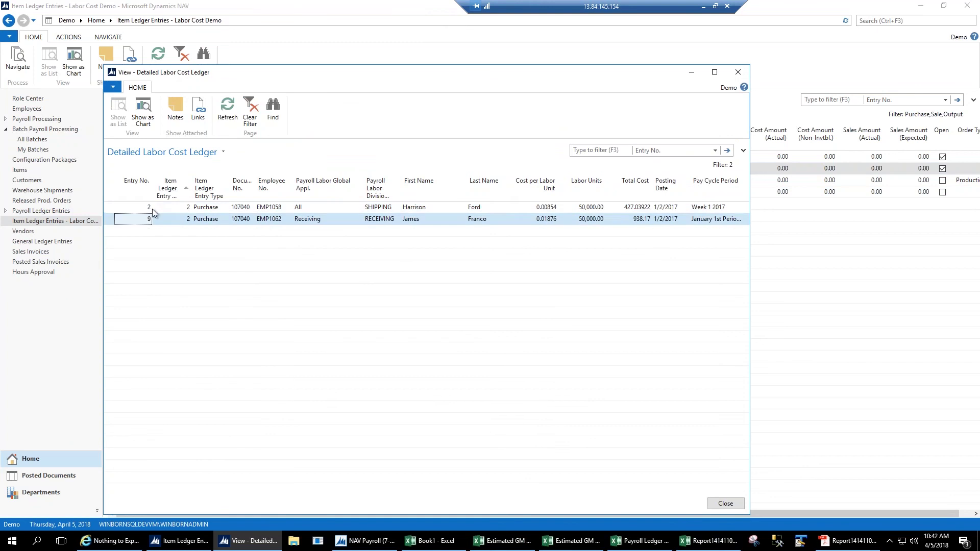
pyautogui.click(726, 504)
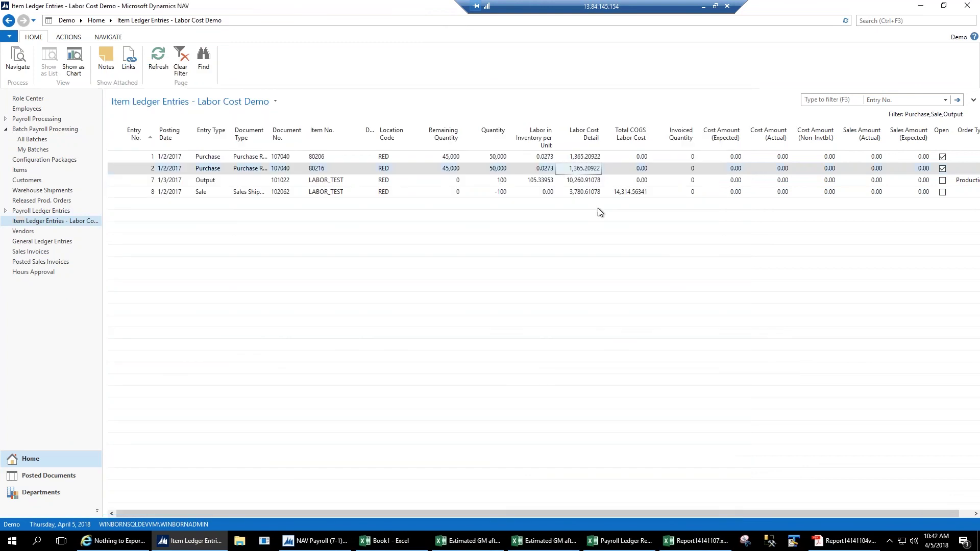
# Open the Labor Cost Detail of the LABOR_TEST output entry, check the All and Production labor applications, and close the ledger
pyautogui.press('Down')
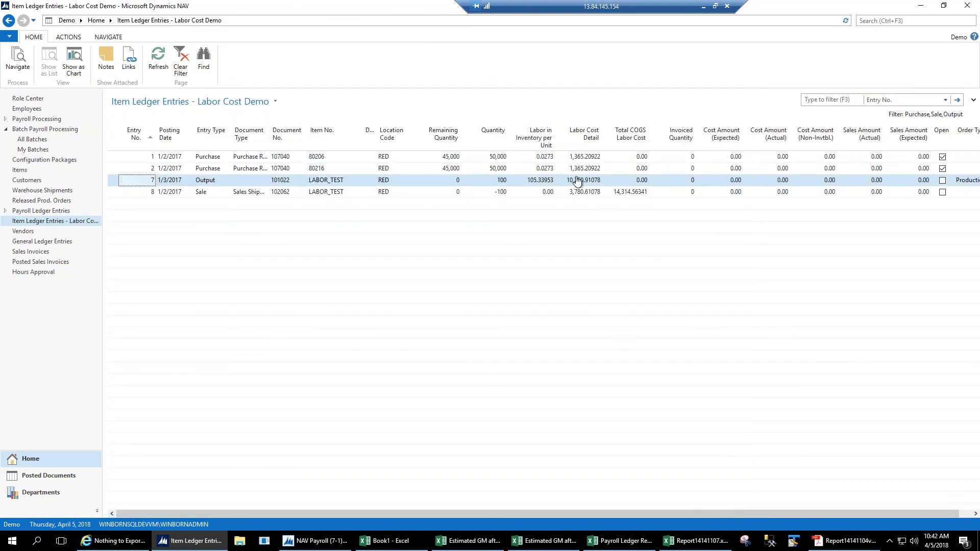
pyautogui.click(590, 184)
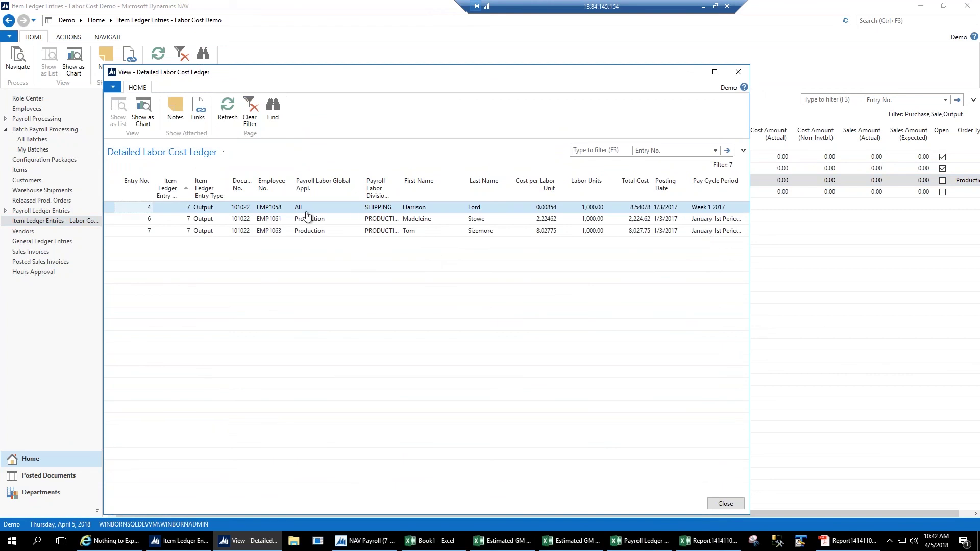
pyautogui.click(311, 213)
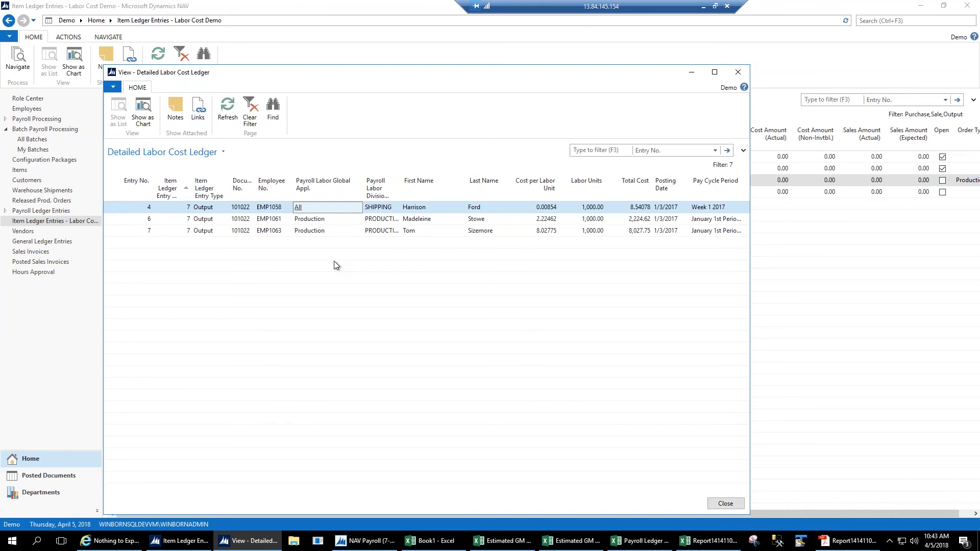
pyautogui.moveTo(118, 220); pyautogui.dragTo(121, 232)
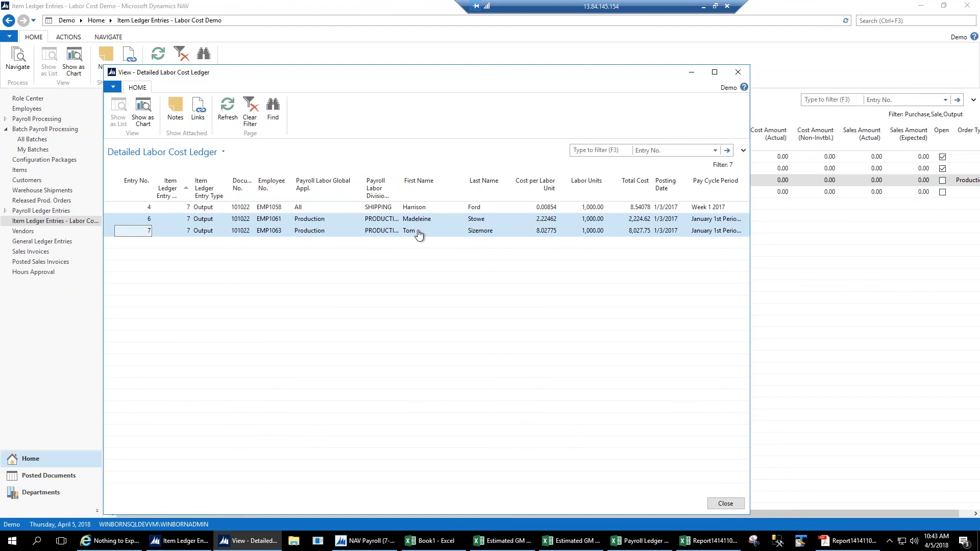
pyautogui.click(327, 223)
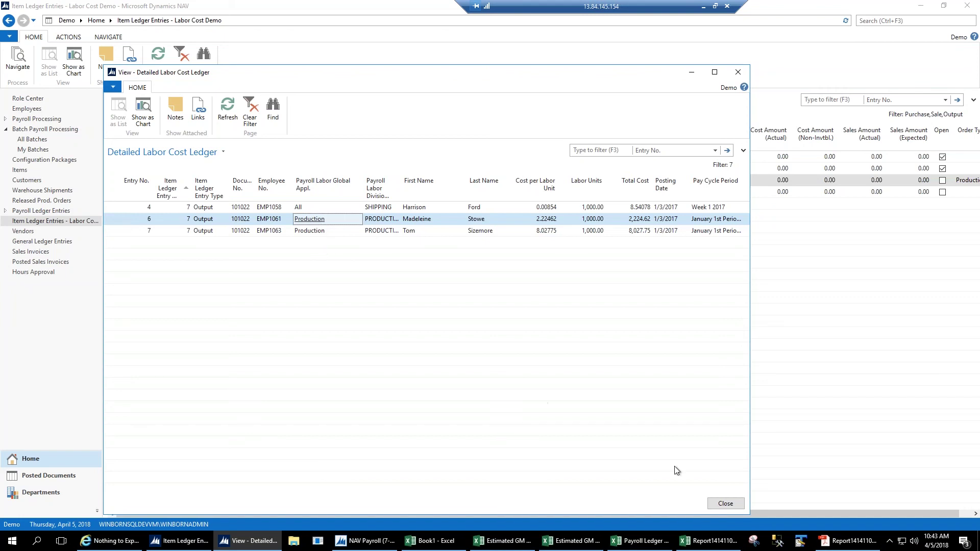
pyautogui.click(724, 504)
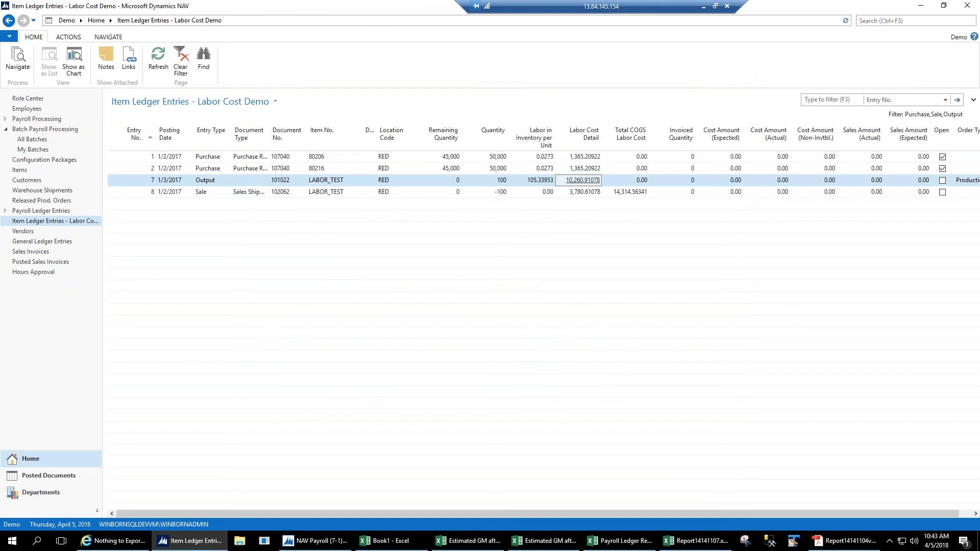
# Reopen the Labor Cost Detail of the item 80216 purchase entry, check the Receiving labor application, and close it
pyautogui.click(581, 171)
pyautogui.click(580, 171)
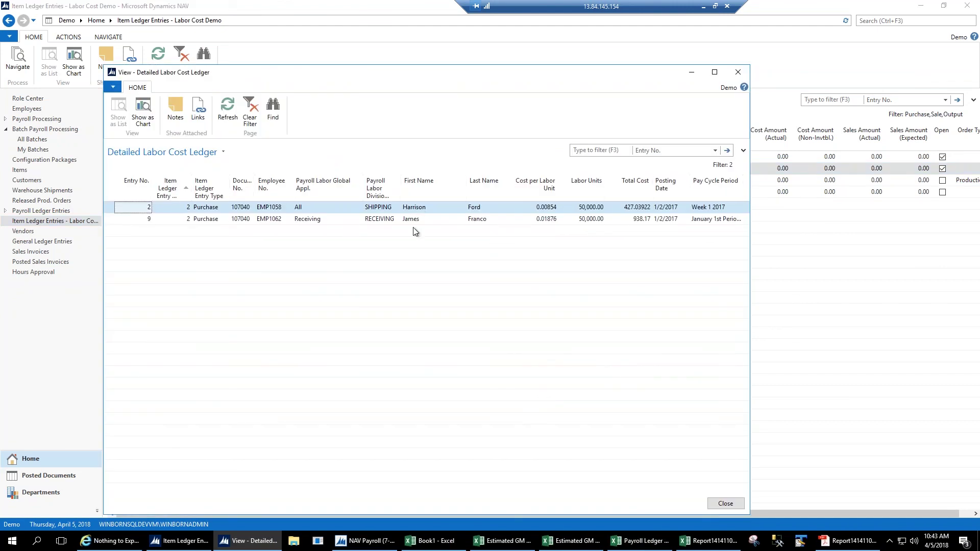
pyautogui.click(312, 219)
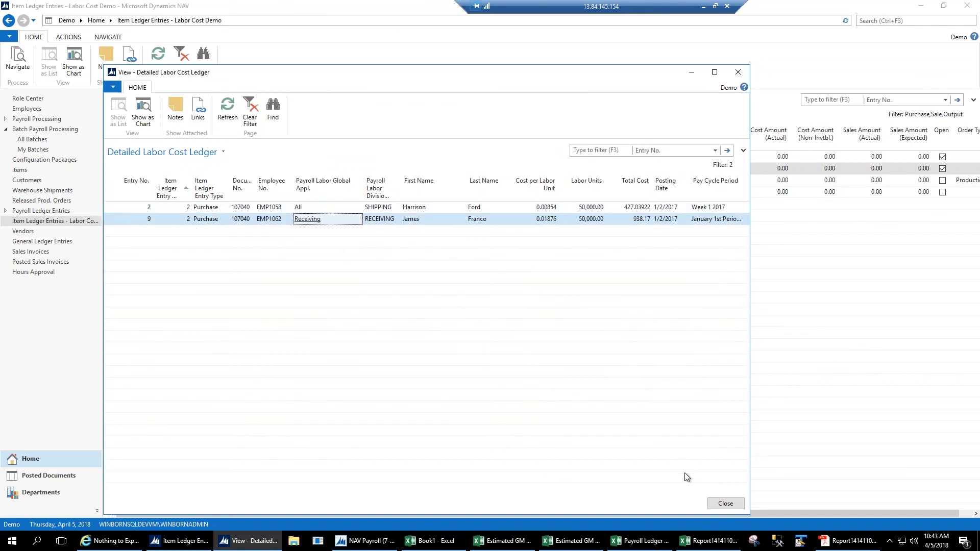
pyautogui.click(712, 505)
# Reopen the LABOR_TEST output entry's Labor Cost Detail, examine both Production labor entries together, and close the ledger
pyautogui.click(582, 183)
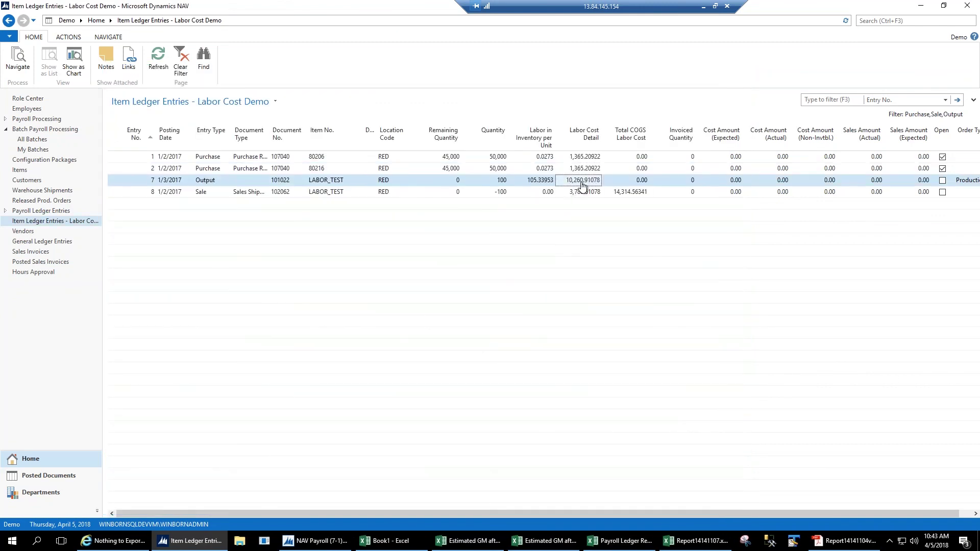
pyautogui.click(583, 182)
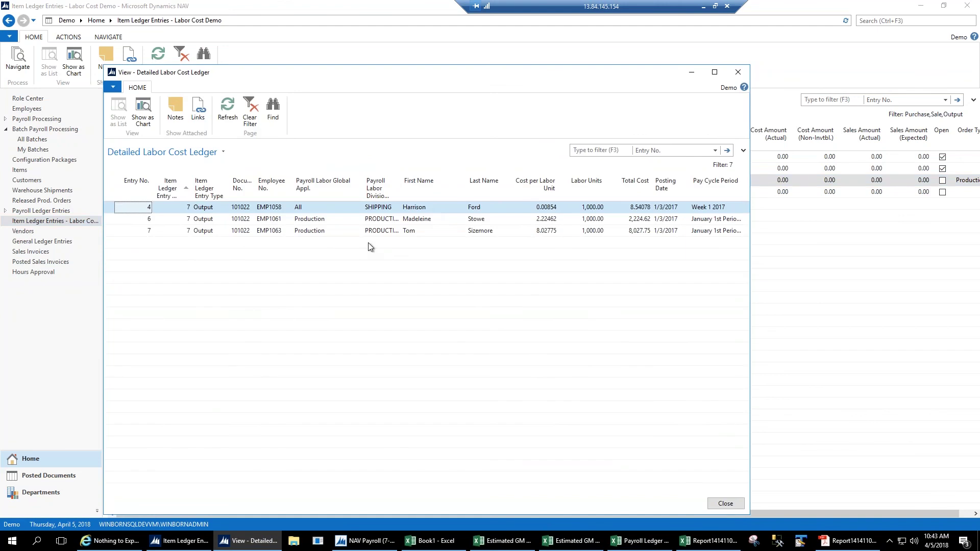
pyautogui.moveTo(119, 220); pyautogui.dragTo(117, 236)
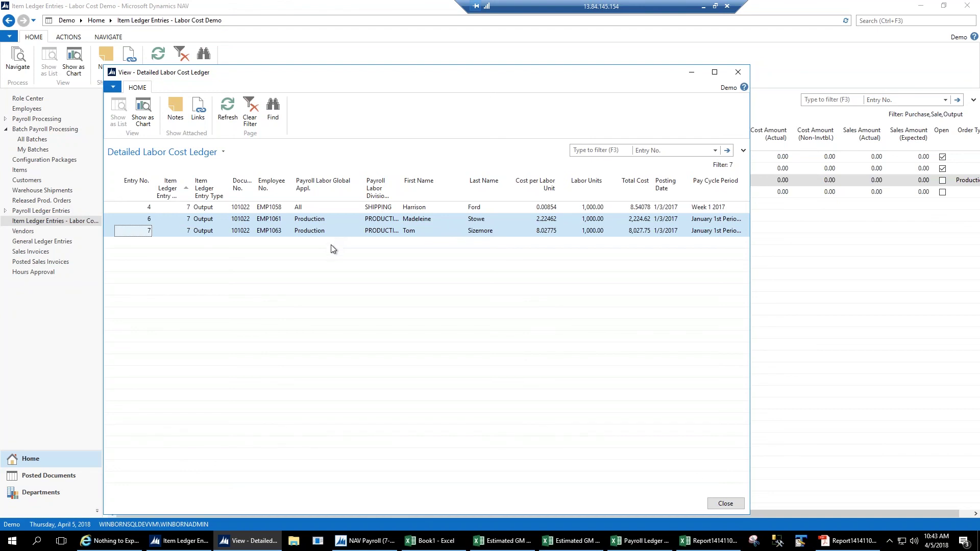
pyautogui.click(725, 504)
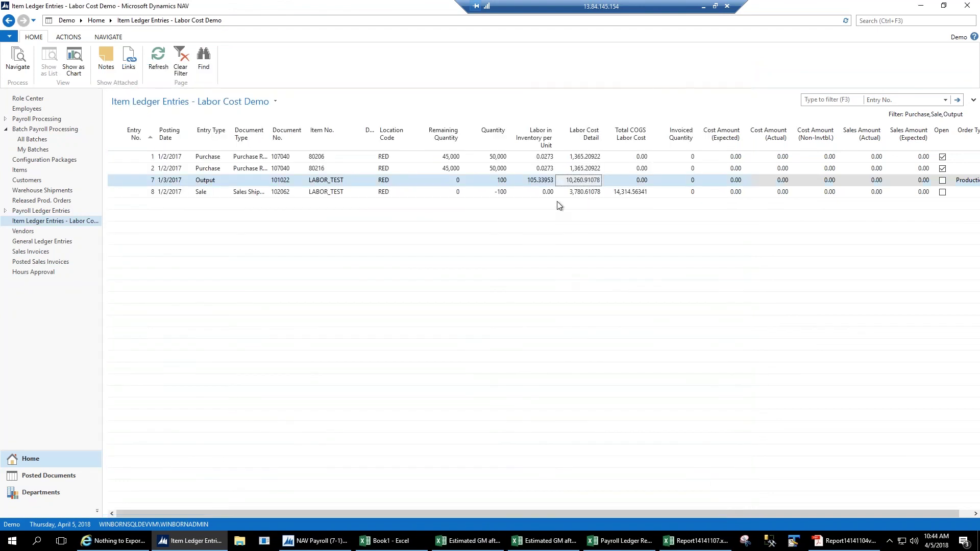
# Open the Labor Cost Detail of the LABOR_TEST sale entry and examine its SHIPPING division labor entries by employee
pyautogui.press('Down')
pyautogui.click(583, 194)
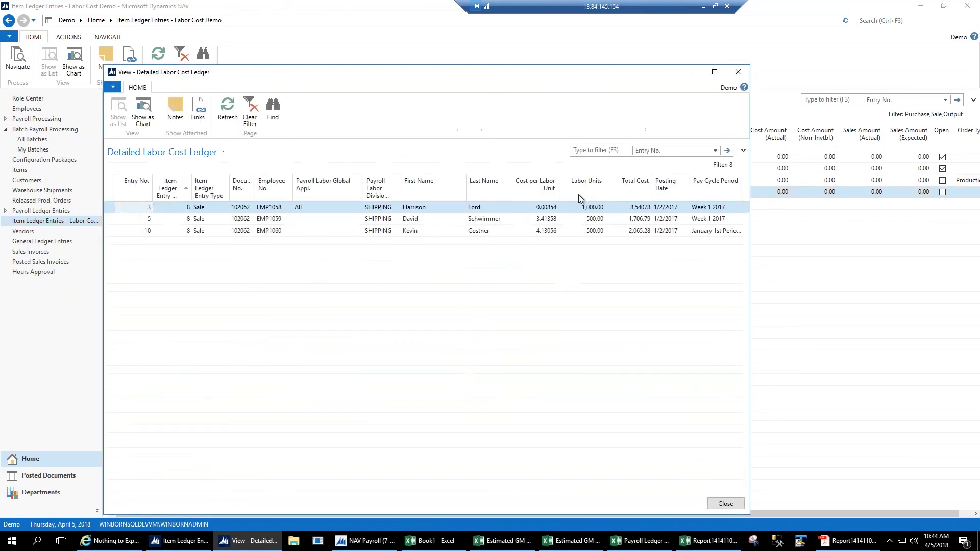
pyautogui.moveTo(123, 231); pyautogui.dragTo(119, 212)
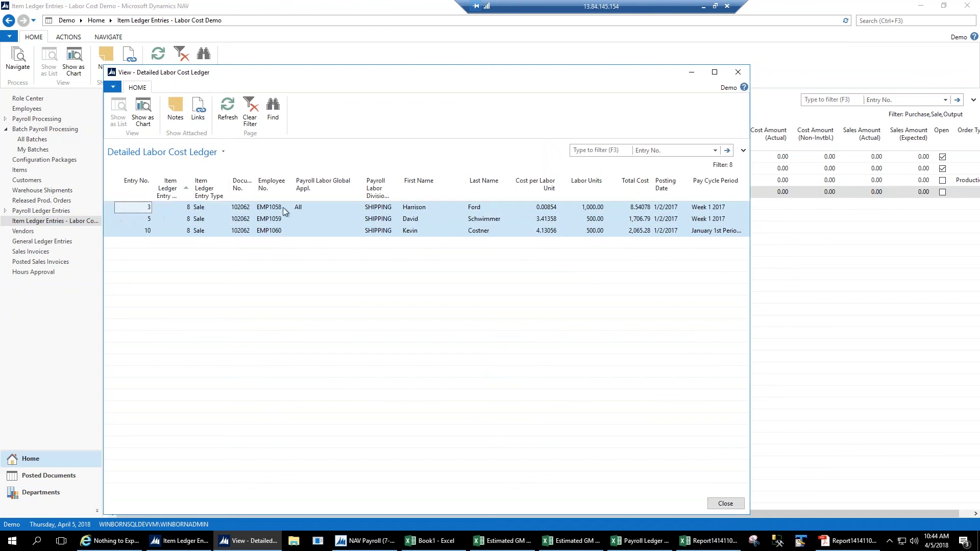
pyautogui.click(262, 209)
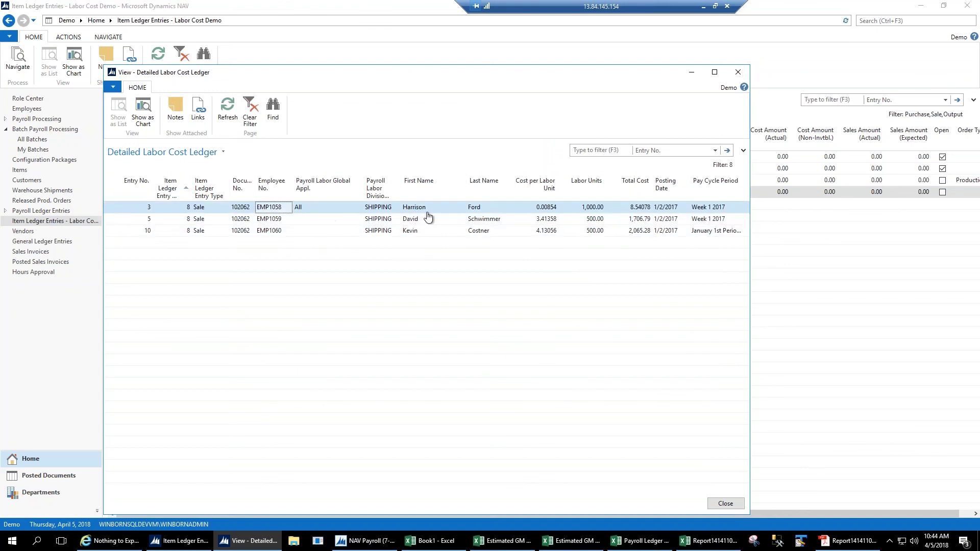
pyautogui.click(116, 221)
pyautogui.keyDown('shift'); pyautogui.click(115, 228); pyautogui.keyUp('shift')
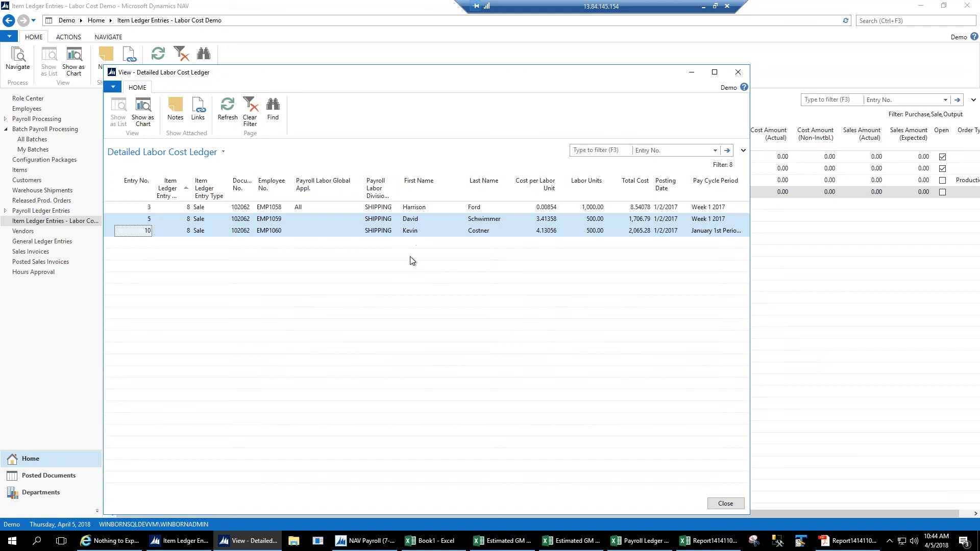
# Compare the total cost and cost per labor unit of the EMP1059 and EMP1060 shipping entries, and close the ledger
pyautogui.click(635, 220)
pyautogui.click(552, 220)
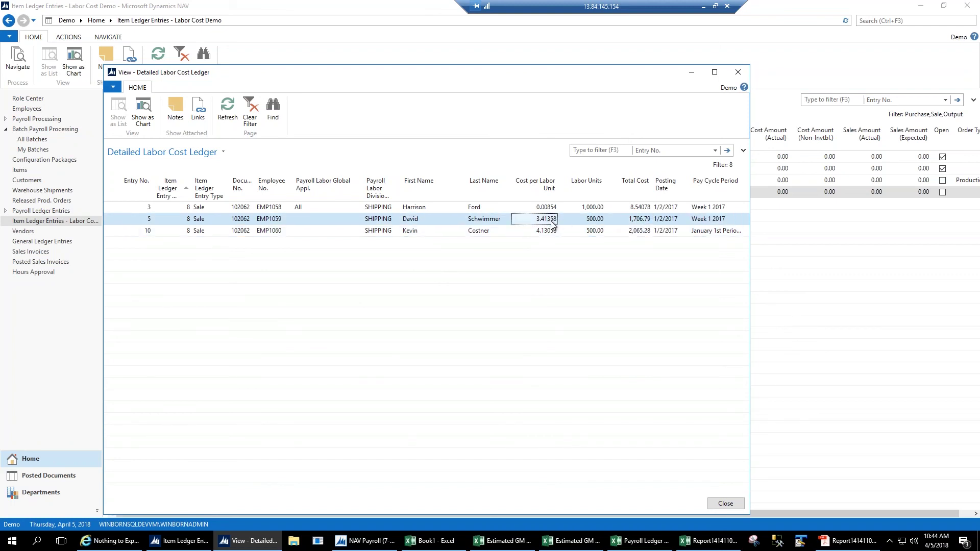
pyautogui.click(546, 235)
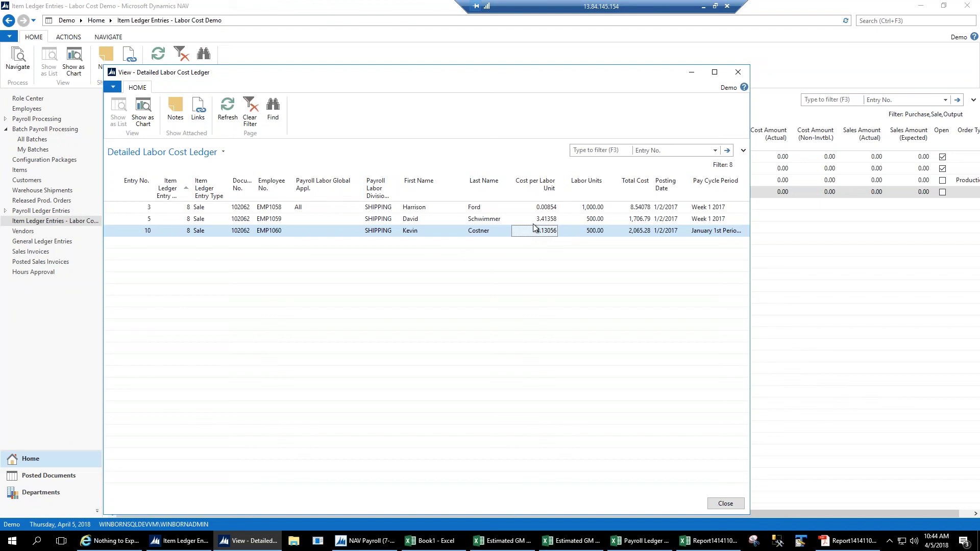
pyautogui.click(723, 503)
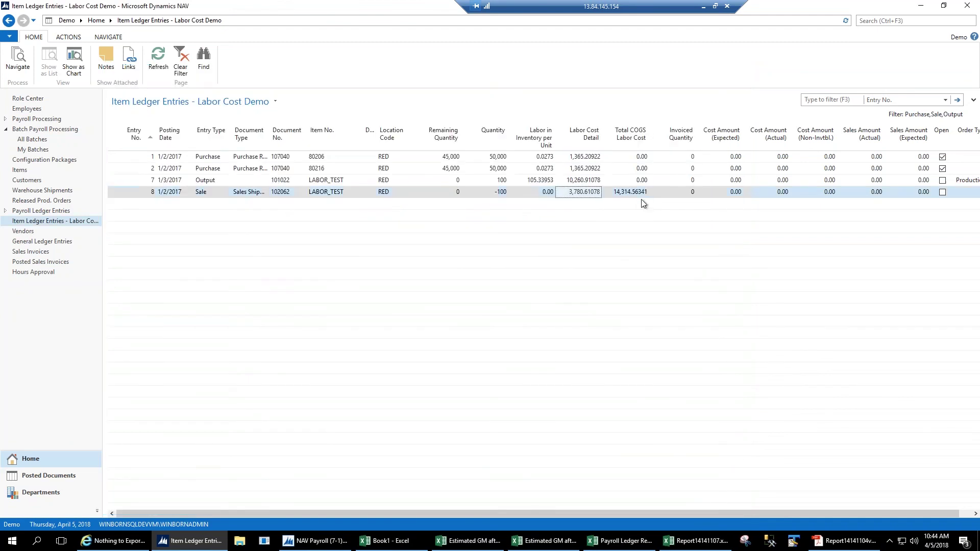
# Open the Total COGS Labor Cost of the LABOR_TEST sale, review its receiving, production, shipping and total labor costs, and close it
pyautogui.press('Tab')
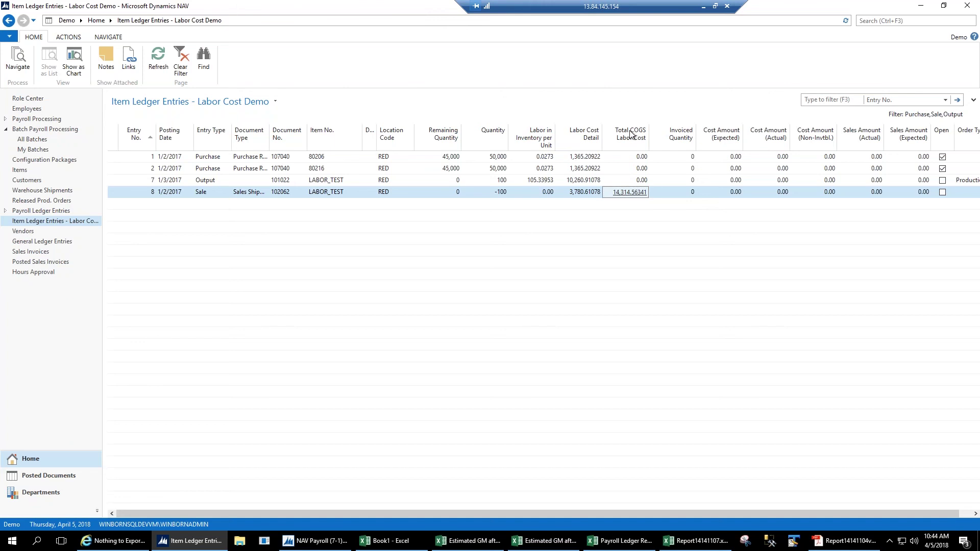
pyautogui.click(633, 192)
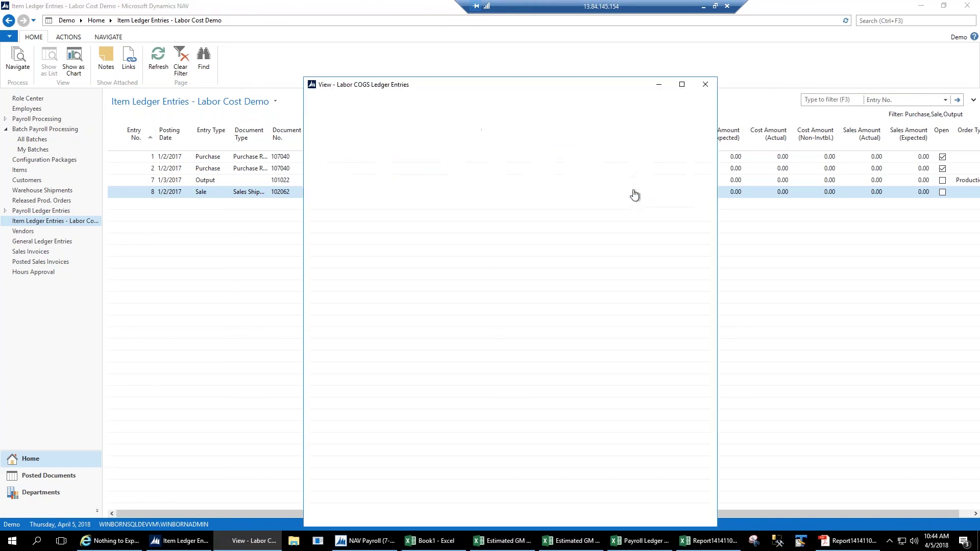
pyautogui.click(428, 220)
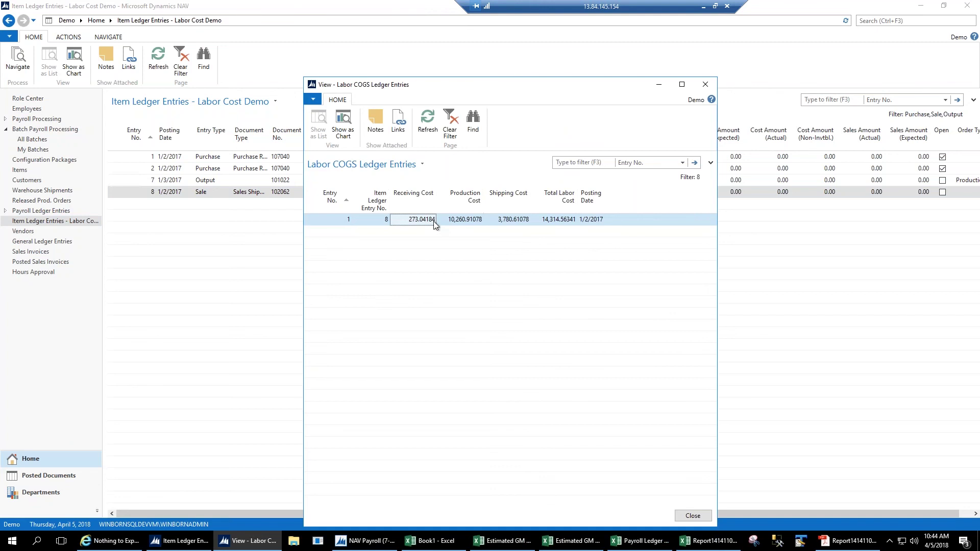
pyautogui.click(463, 219)
pyautogui.click(504, 220)
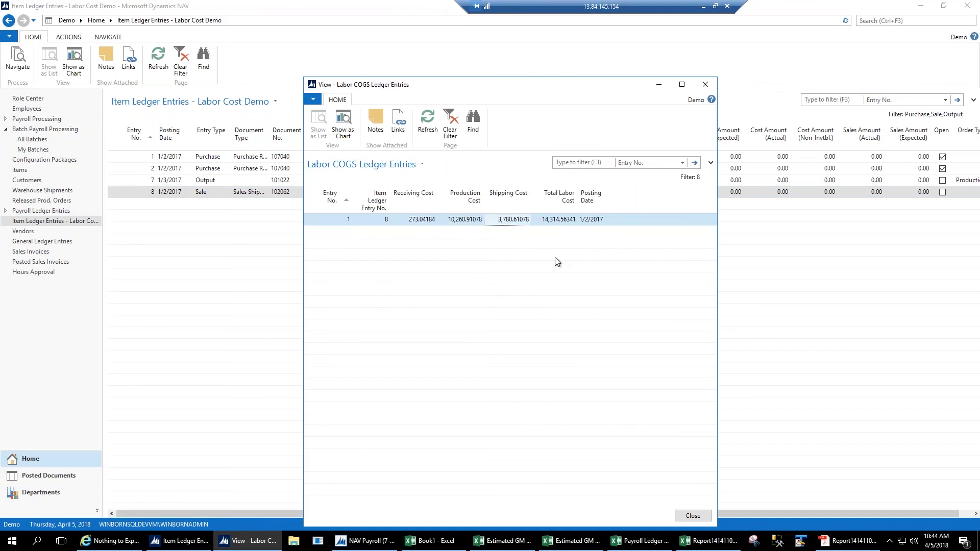
pyautogui.click(558, 222)
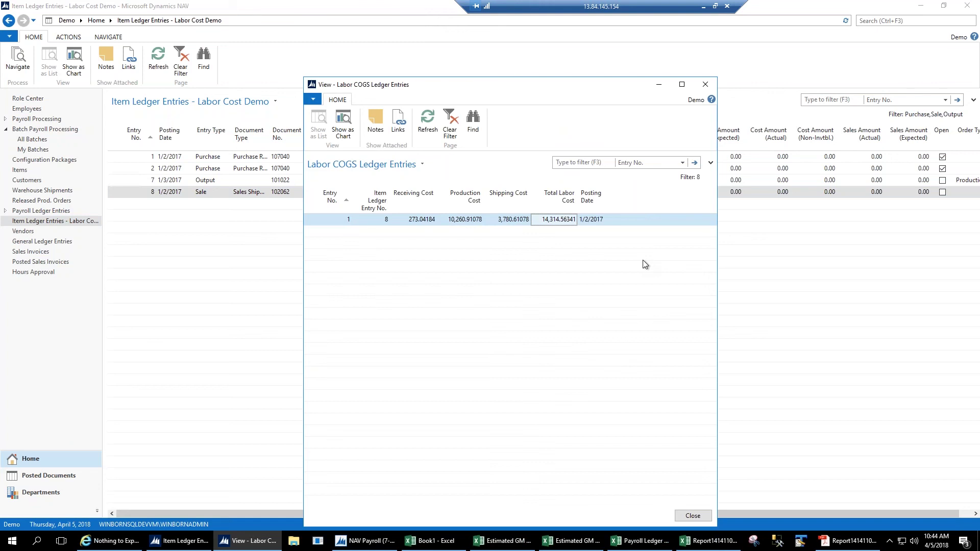
pyautogui.click(706, 85)
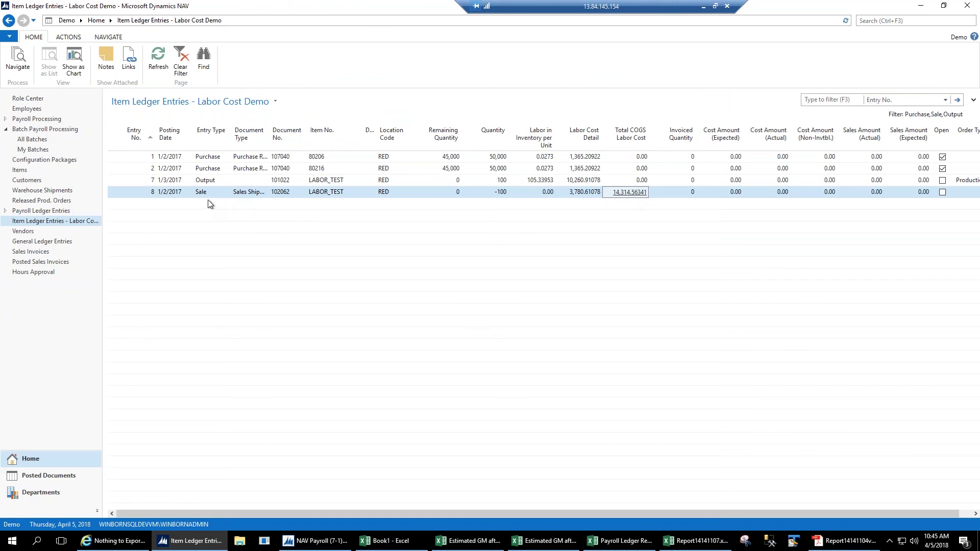
# Reopen the sale's Labor COGS Ledger Entries, recheck the receiving, production and shipping cost components, and close the ledger
pyautogui.click(612, 194)
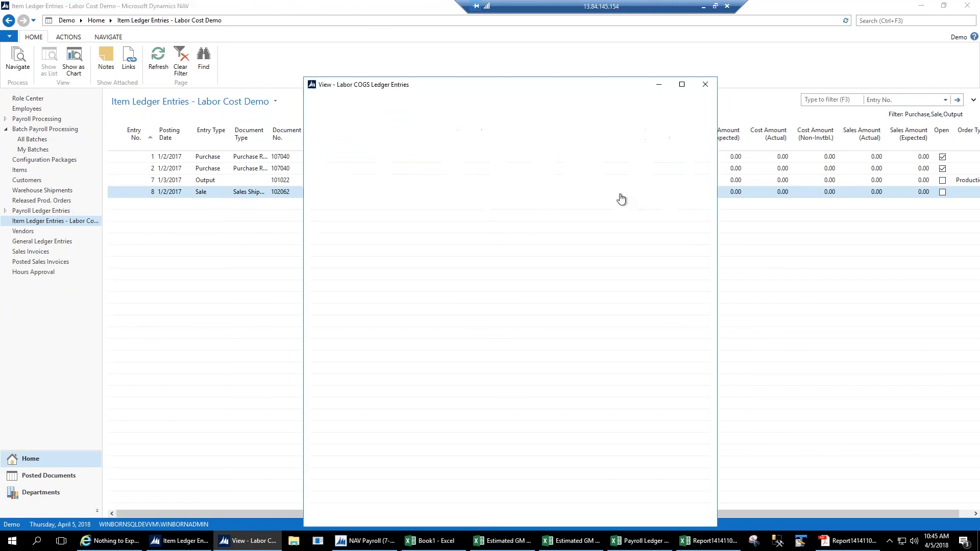
pyautogui.click(423, 220)
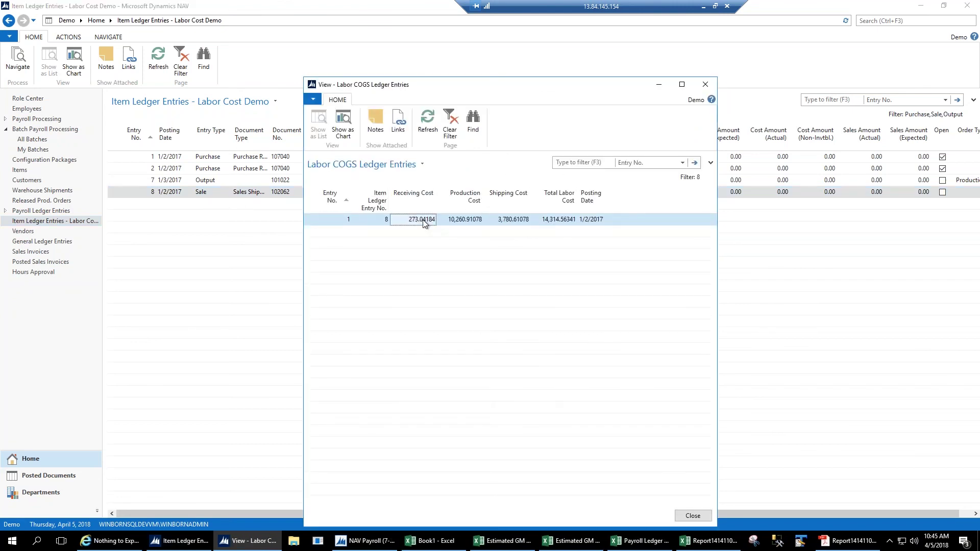
pyautogui.click(462, 221)
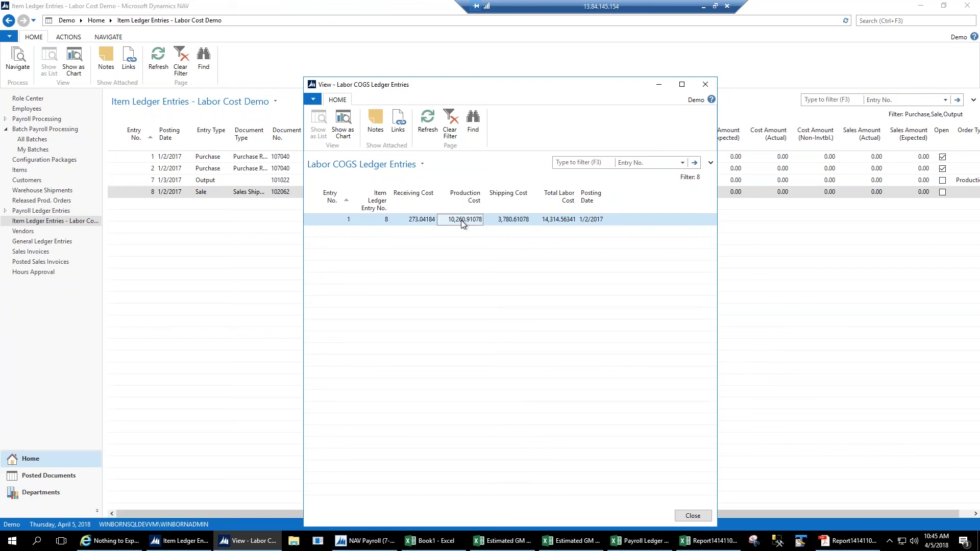
pyautogui.click(522, 221)
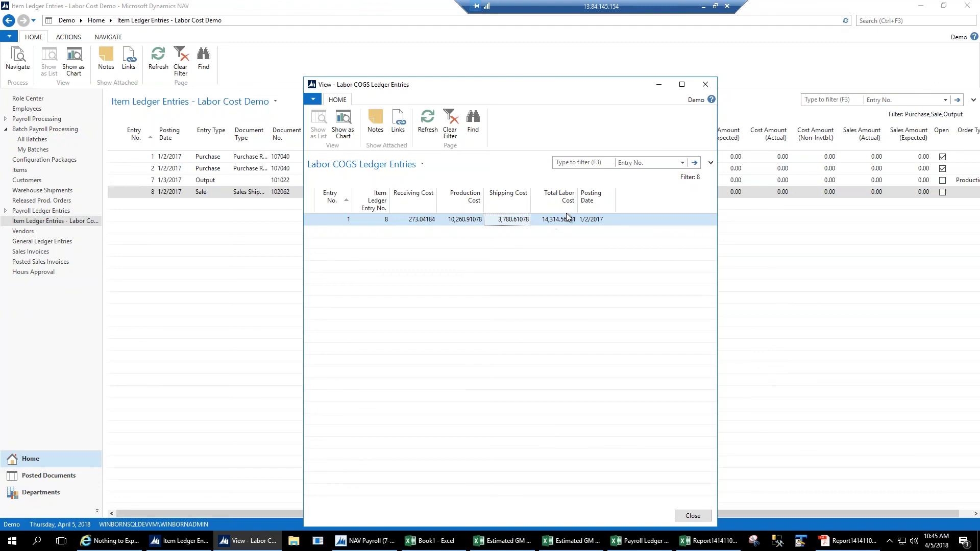
pyautogui.click(704, 87)
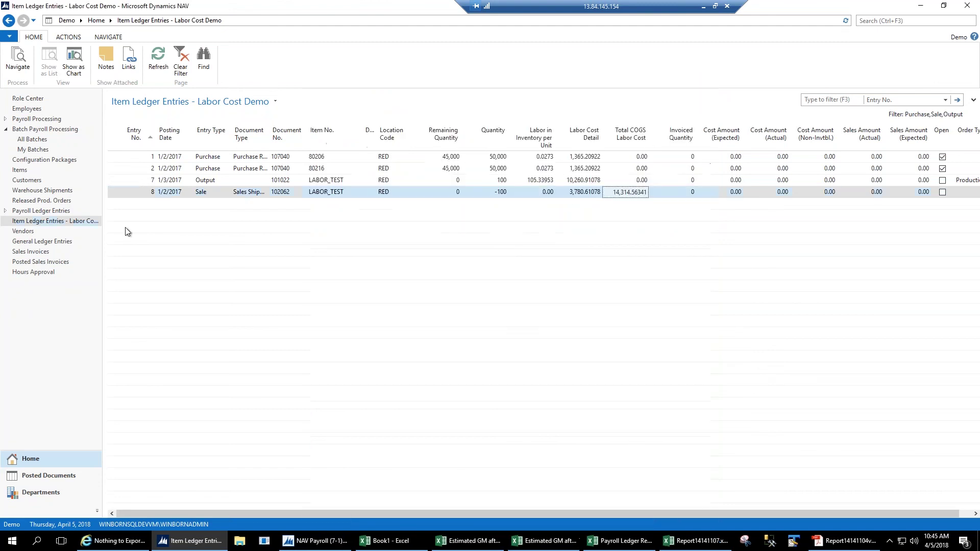
# Open the Payroll Ledger Entries from the NAV Payroll history and examine their columns through to the tax codes and employee names
pyautogui.click(46, 493)
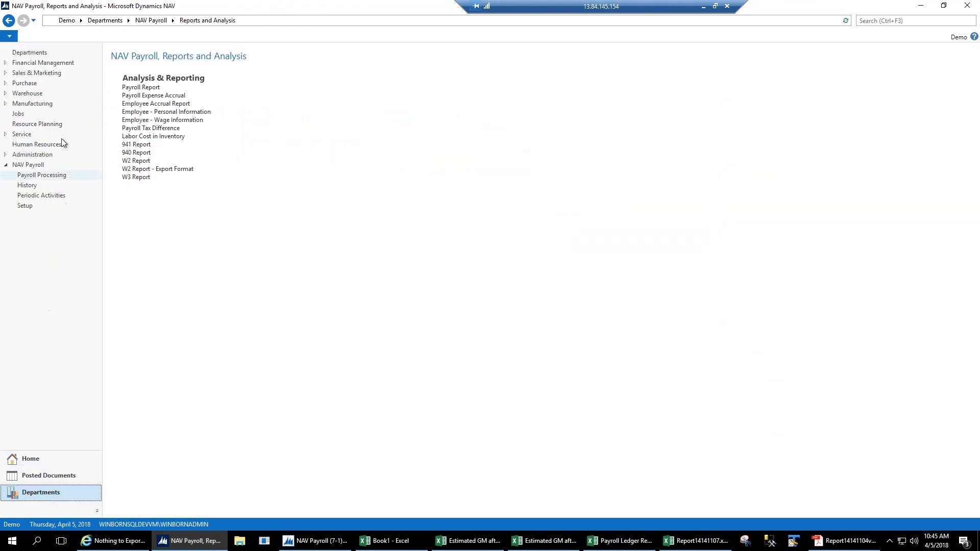
pyautogui.click(149, 21)
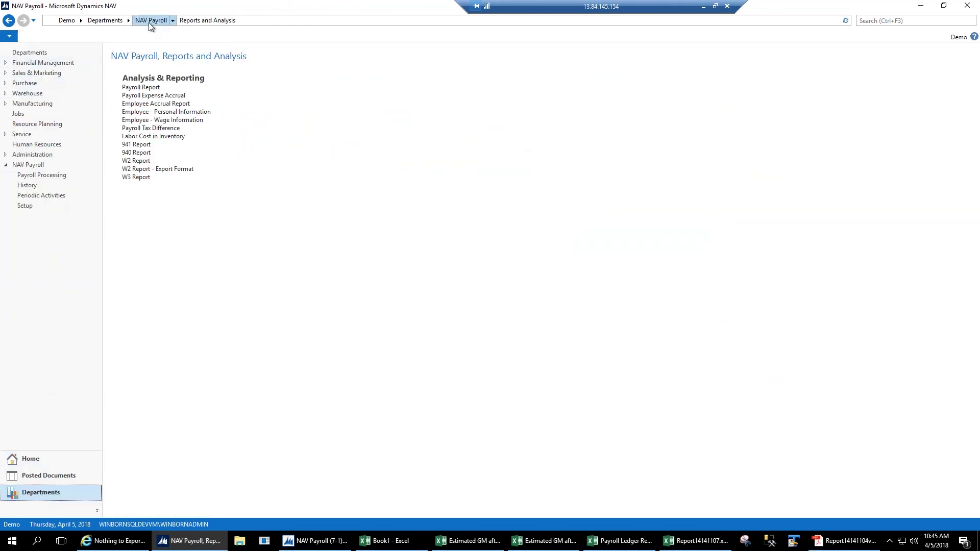
pyautogui.click(152, 103)
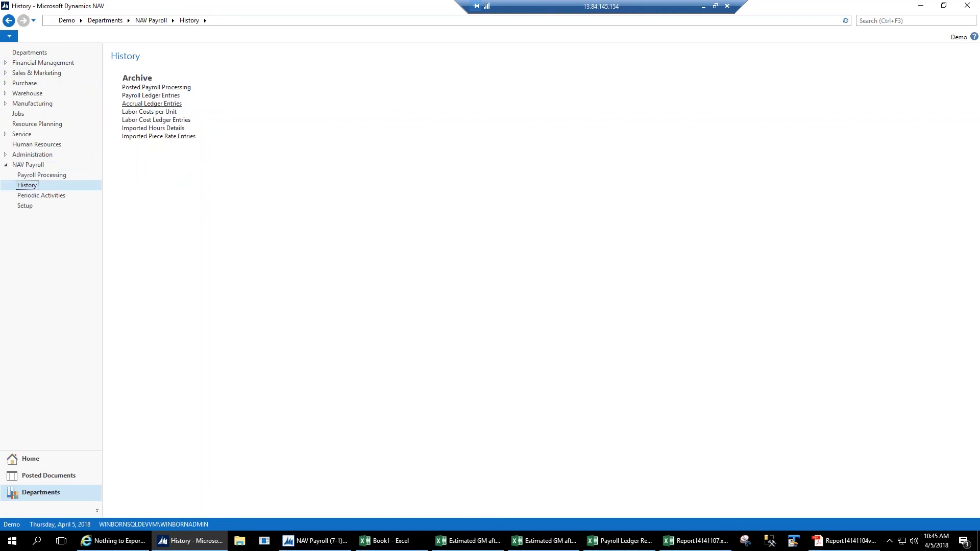
pyautogui.click(176, 96)
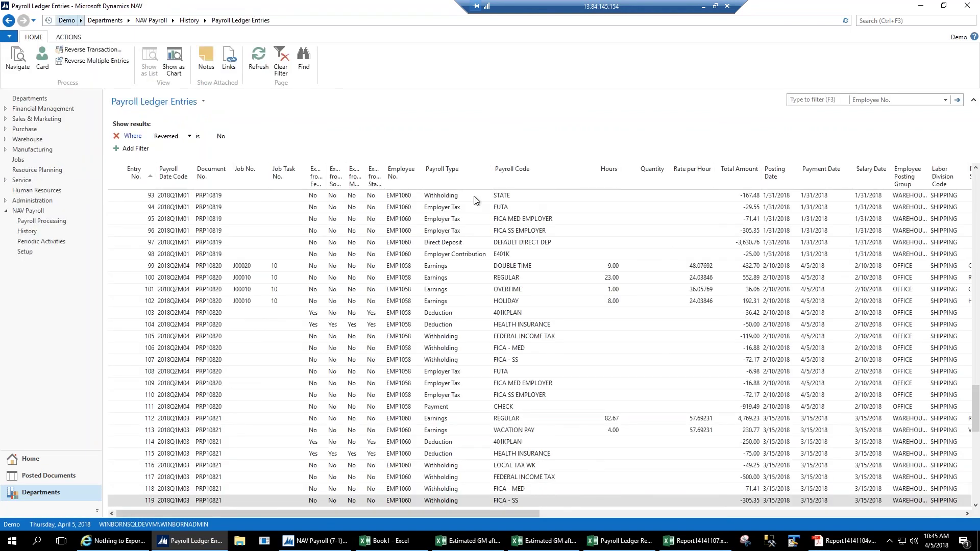
pyautogui.moveTo(525, 512); pyautogui.dragTo(968, 507)
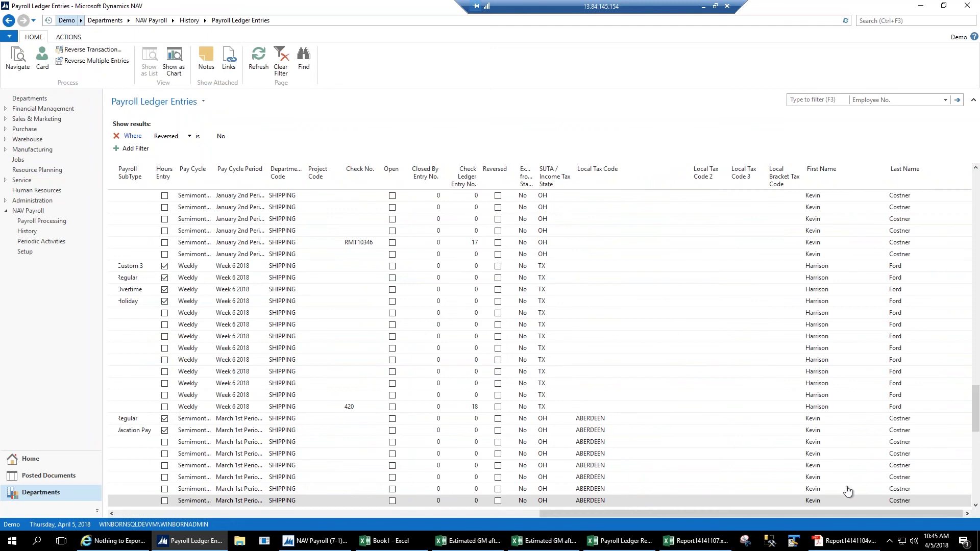
pyautogui.moveTo(828, 514); pyautogui.dragTo(389, 514)
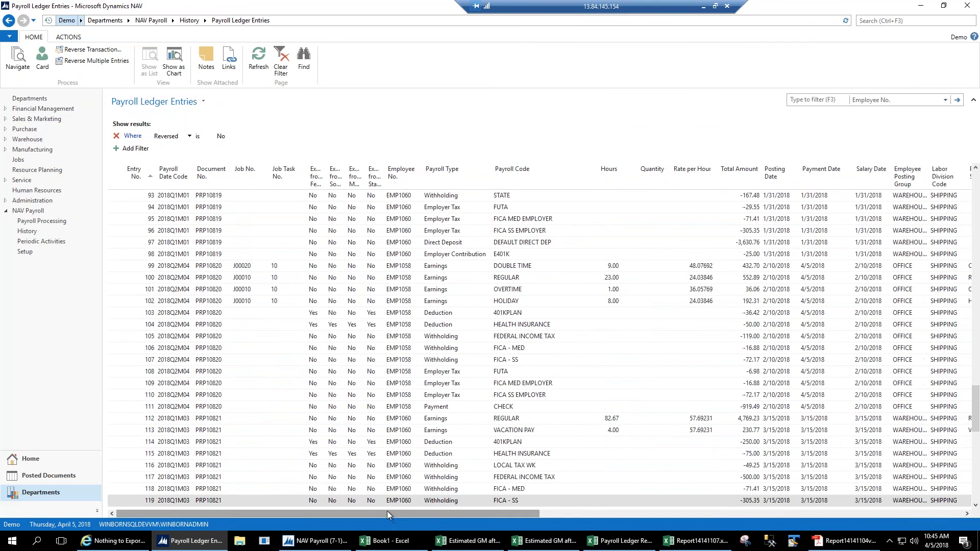
# Sort the payroll ledger entries by descending entry number and locate the job-coded earnings lines of document PRP10820
pyautogui.click(129, 172)
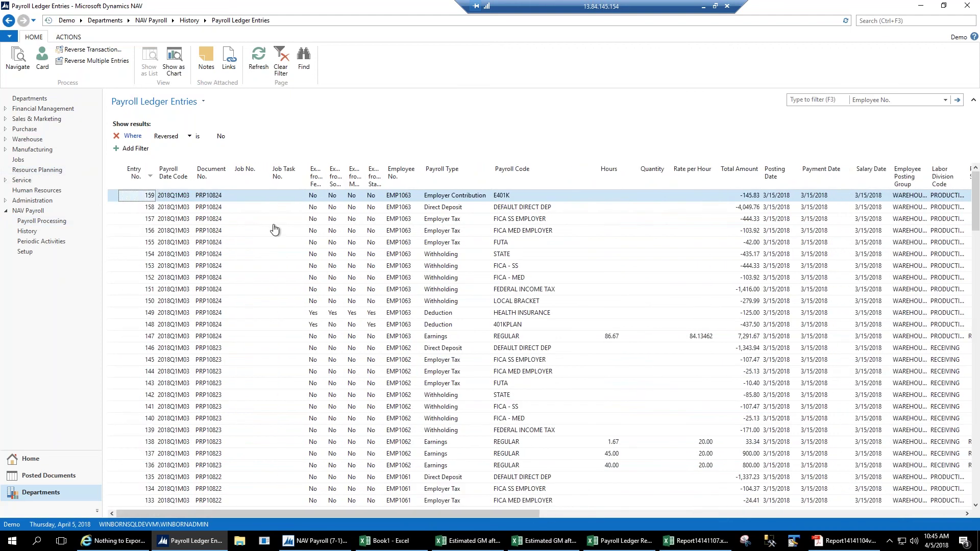
pyautogui.click(975, 403)
pyautogui.click(974, 403)
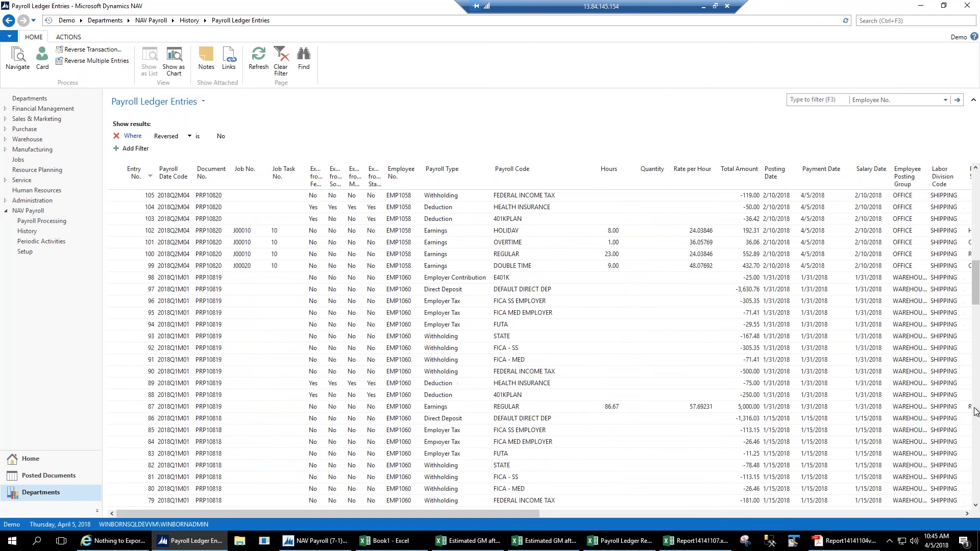
pyautogui.moveTo(128, 230); pyautogui.dragTo(128, 269)
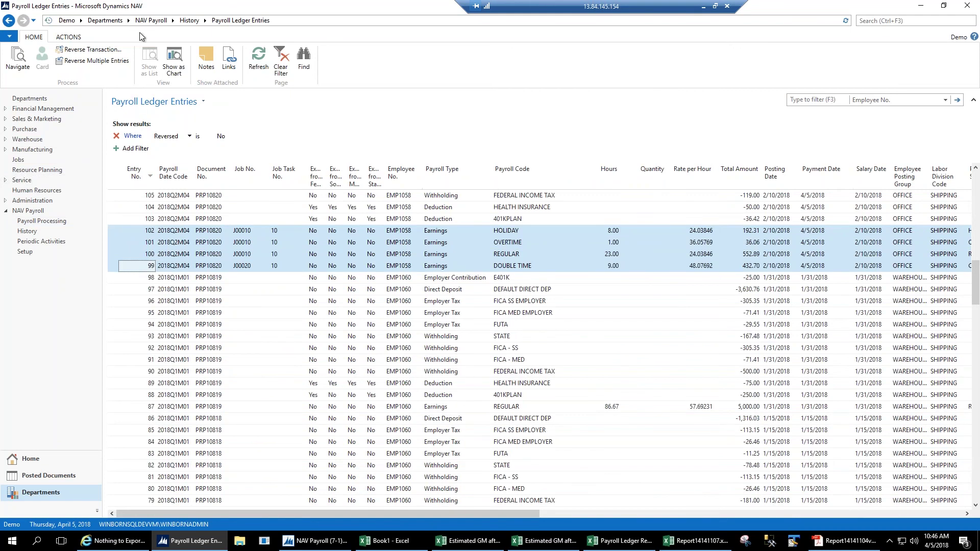
# Run the periodic Transfer Payroll to Job Journal task with job journal template JOB and batch DEFAULT
pyautogui.click(151, 20)
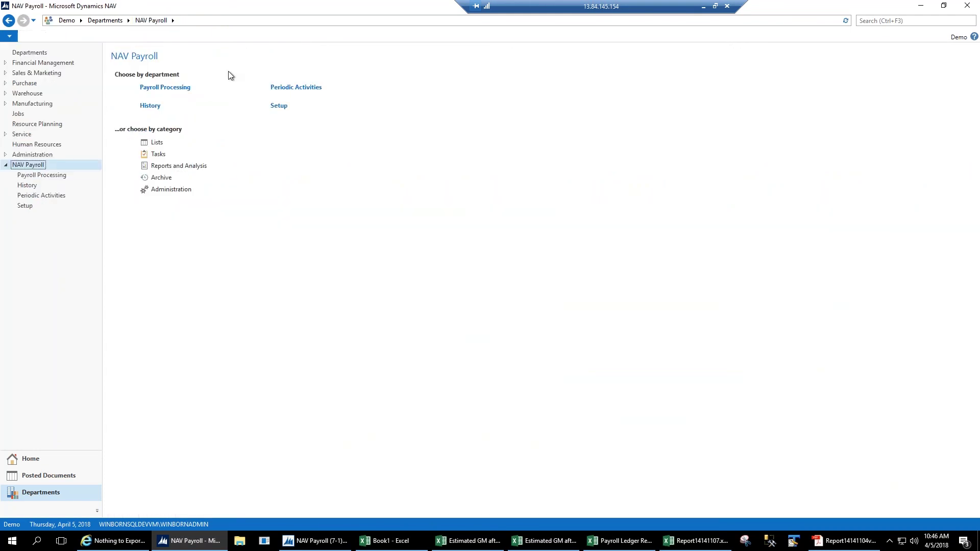
pyautogui.click(295, 88)
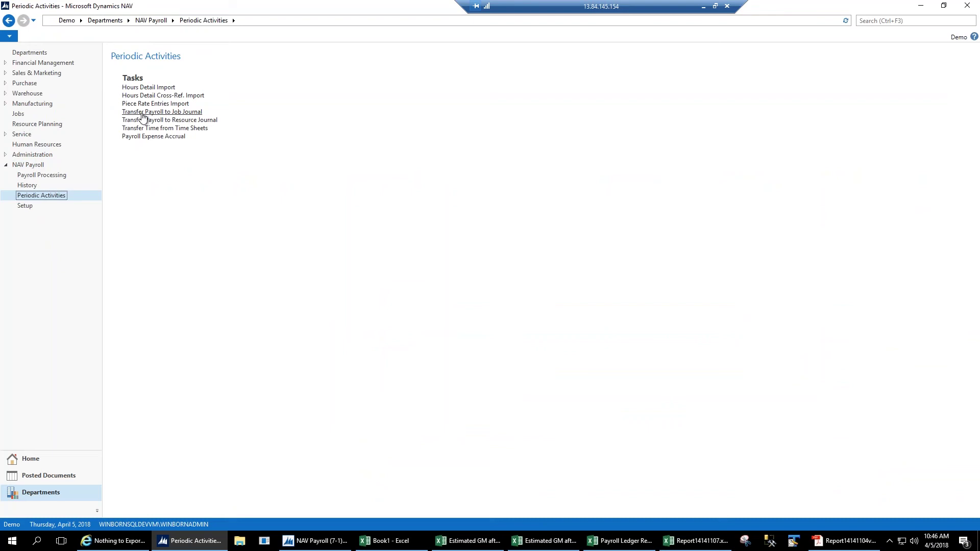
pyautogui.click(177, 113)
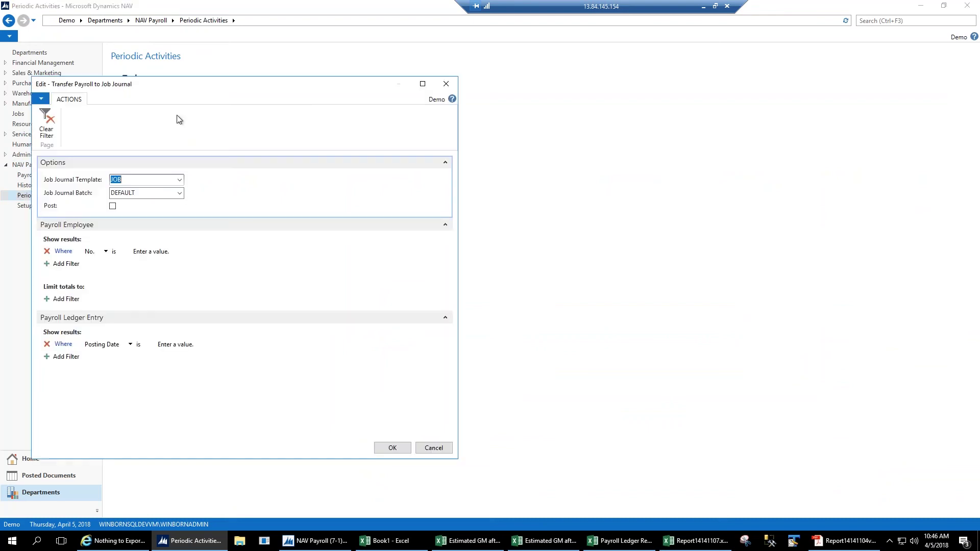
pyautogui.click(385, 446)
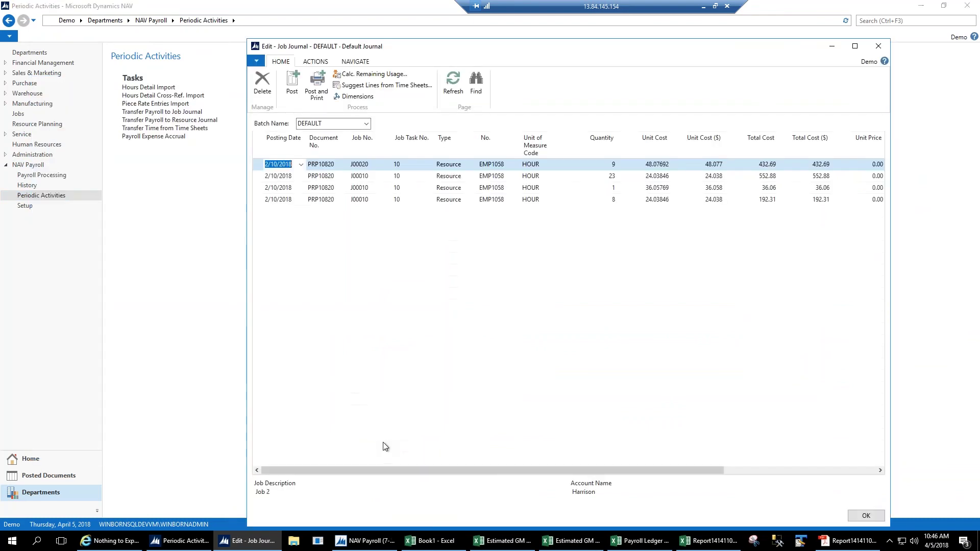
# Review the hours quantities and unit costs on the transferred PRP10820 job journal lines
pyautogui.moveTo(259, 200); pyautogui.dragTo(257, 164)
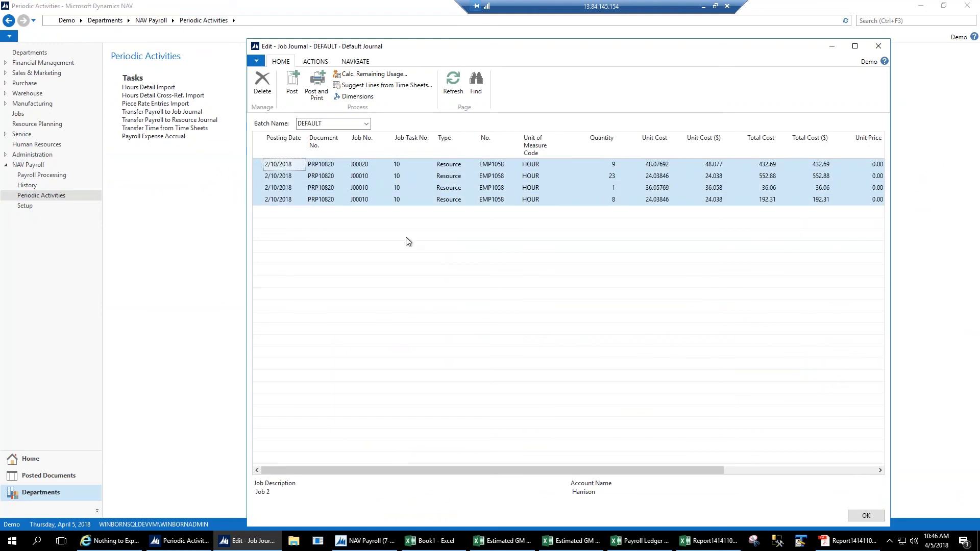
pyautogui.click(612, 164)
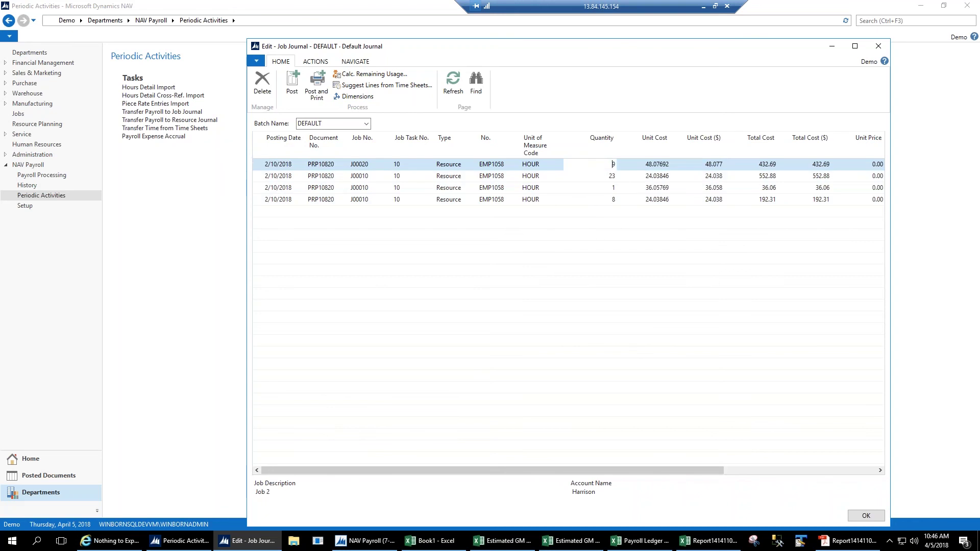
pyautogui.press('Tab')
pyautogui.click(609, 176)
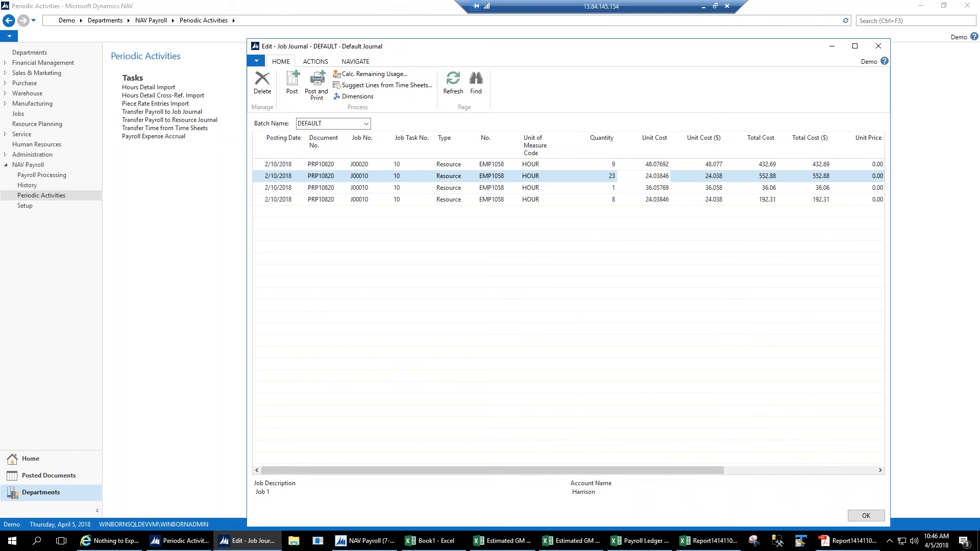
pyautogui.click(612, 188)
pyautogui.press('Tab')
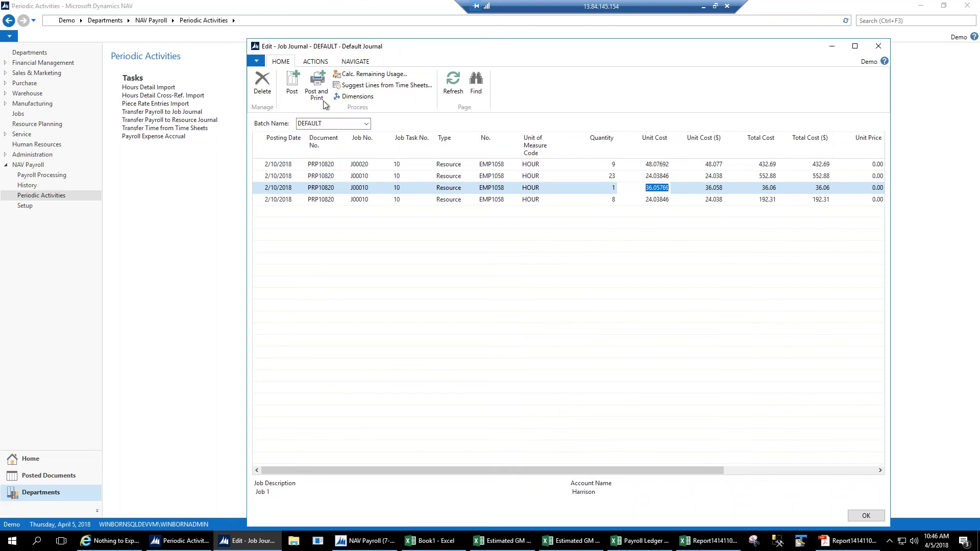
# Post the payroll lines in the DEFAULT job journal and close the journal
pyautogui.click(292, 84)
pyautogui.click(570, 303)
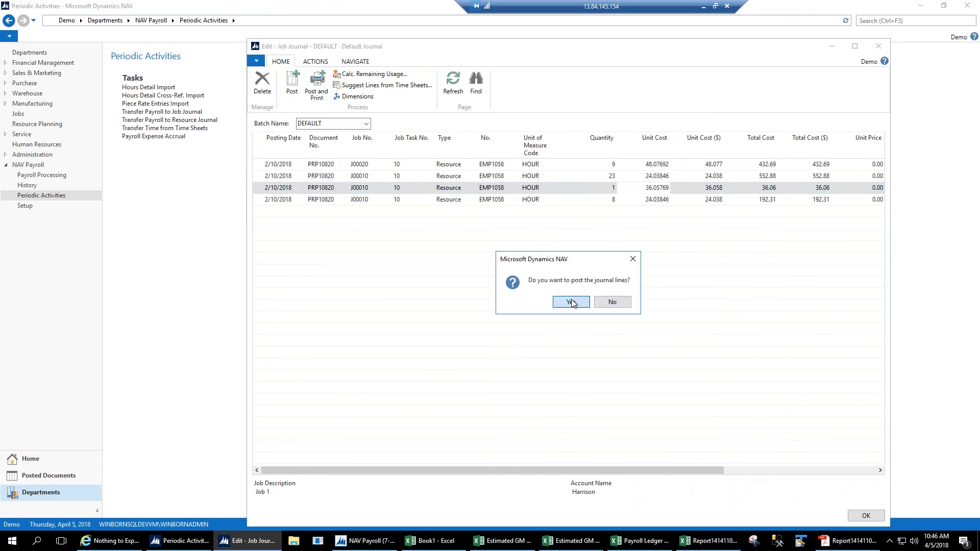
pyautogui.click(612, 303)
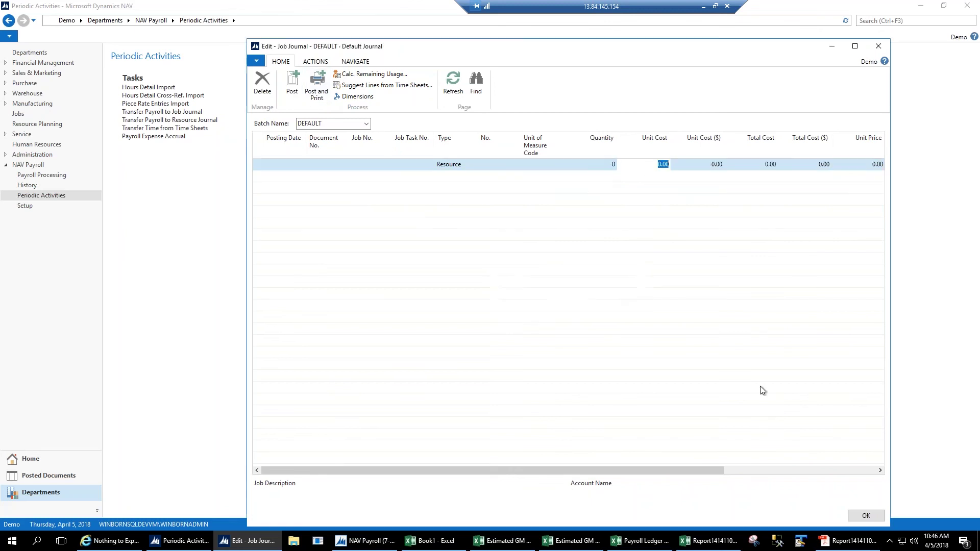
pyautogui.click(866, 516)
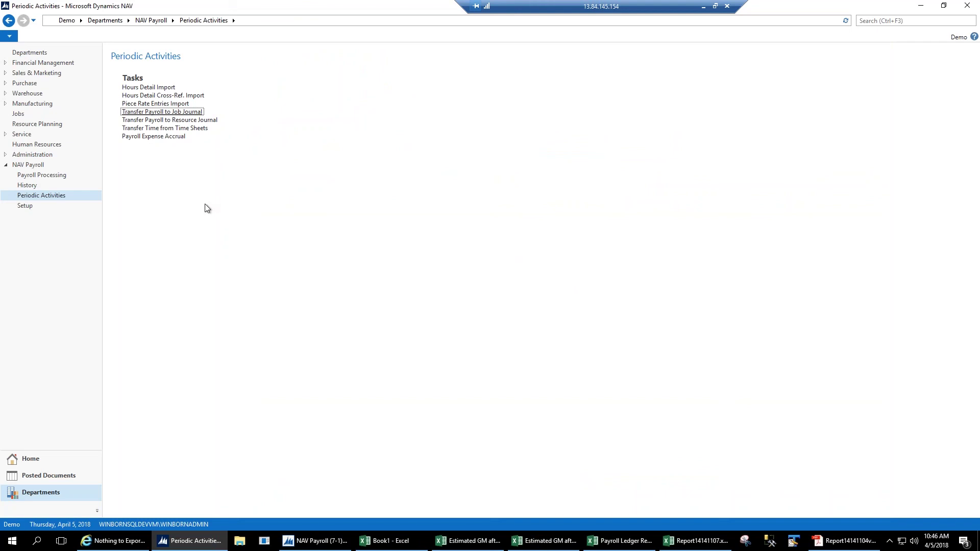
# Reopen the Payroll Ledger Entries from the NAV Payroll history and sort them by entry number, highest first
pyautogui.click(148, 23)
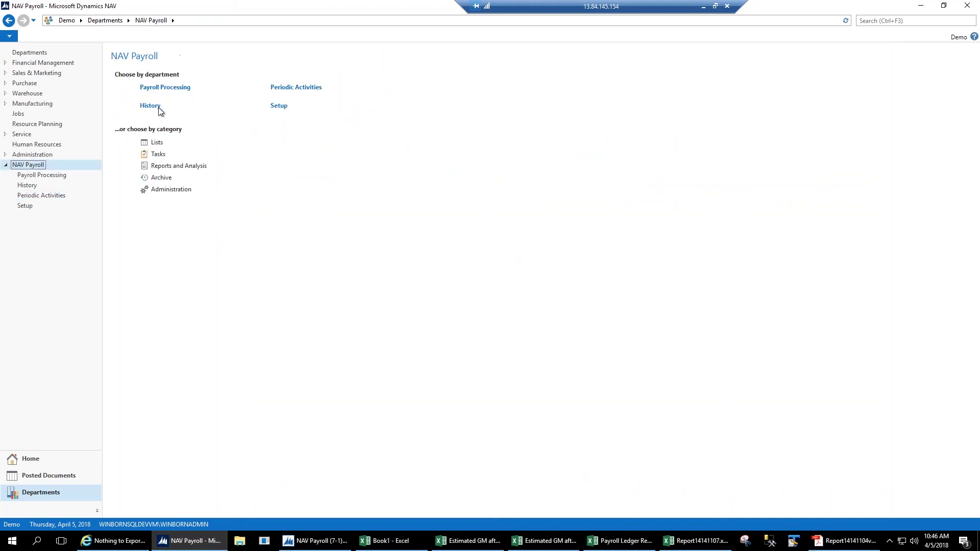
pyautogui.click(156, 106)
pyautogui.click(151, 96)
pyautogui.click(139, 172)
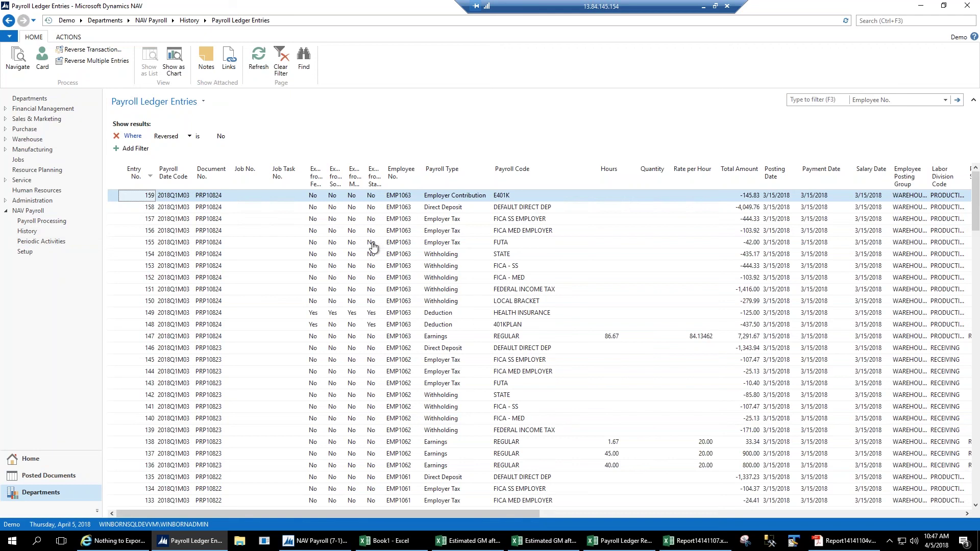
# Reverse the posted payroll transaction of document PRP10824 after reviewing its general ledger and vendor ledger entries
pyautogui.click(88, 49)
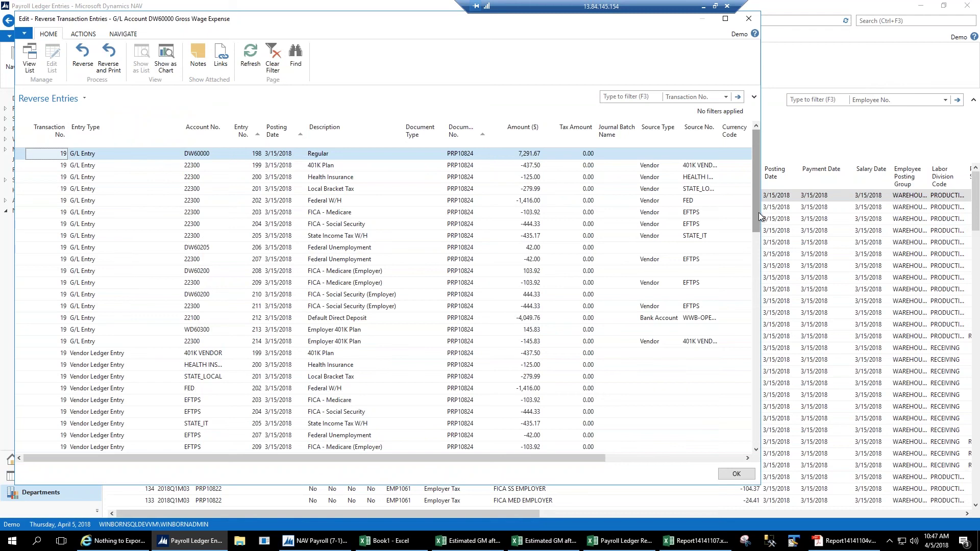
pyautogui.moveTo(758, 213); pyautogui.dragTo(741, 199)
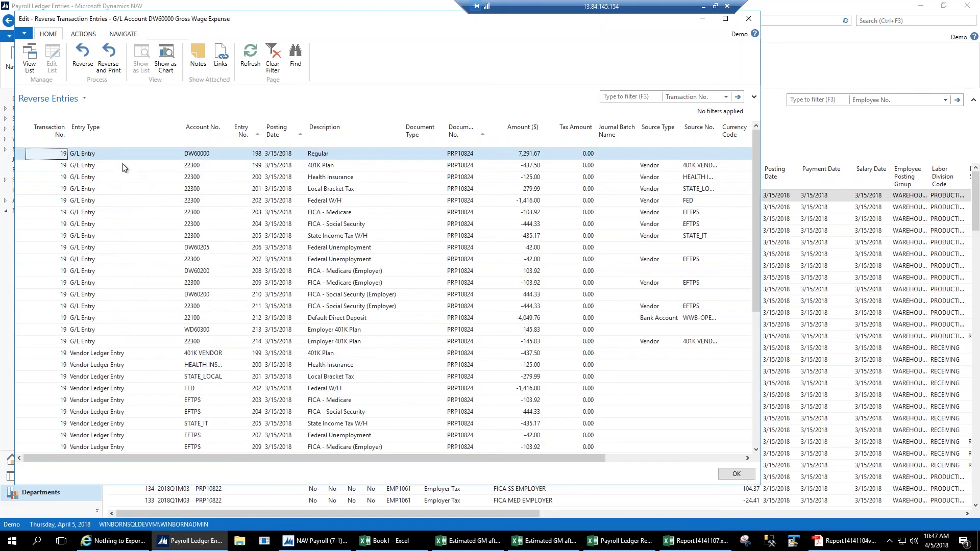
pyautogui.click(81, 57)
pyautogui.click(406, 265)
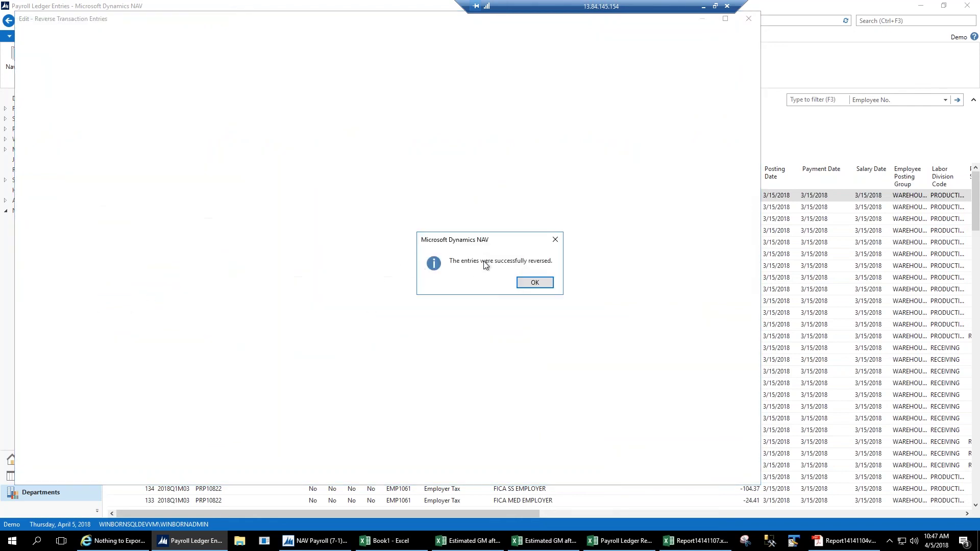
pyautogui.click(540, 283)
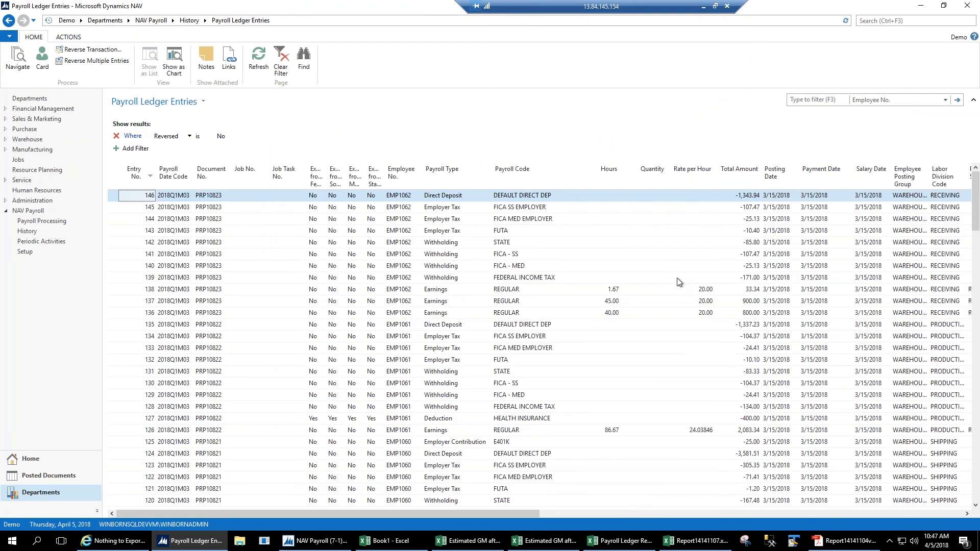
# Filter the payroll ledger to entries with Reversed set to Yes, examine them, and restore the filter to No
pyautogui.click(260, 140)
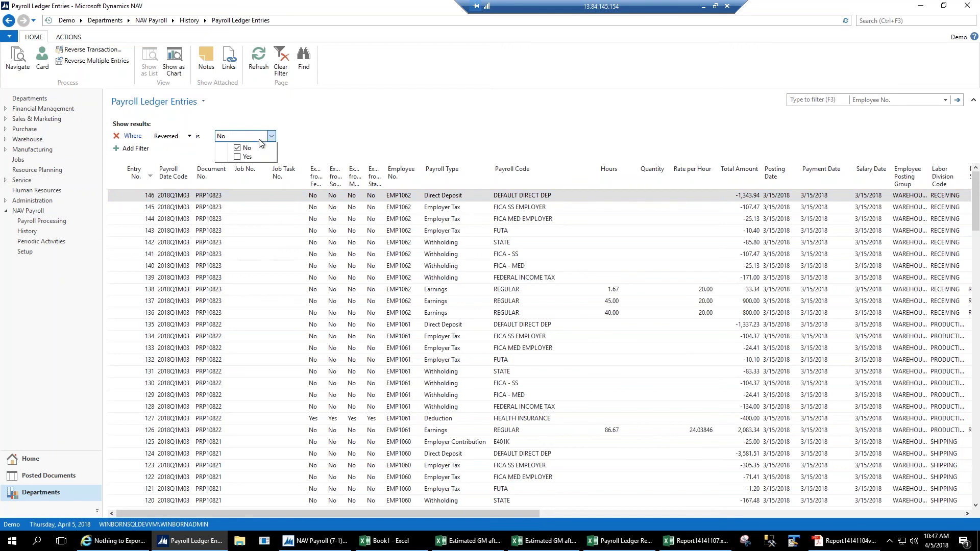
pyautogui.click(237, 156)
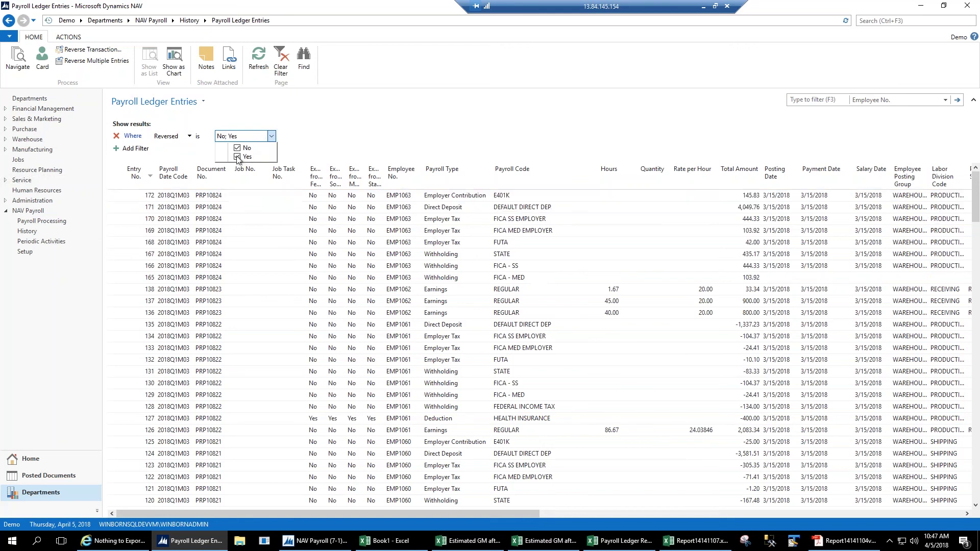
pyautogui.click(236, 147)
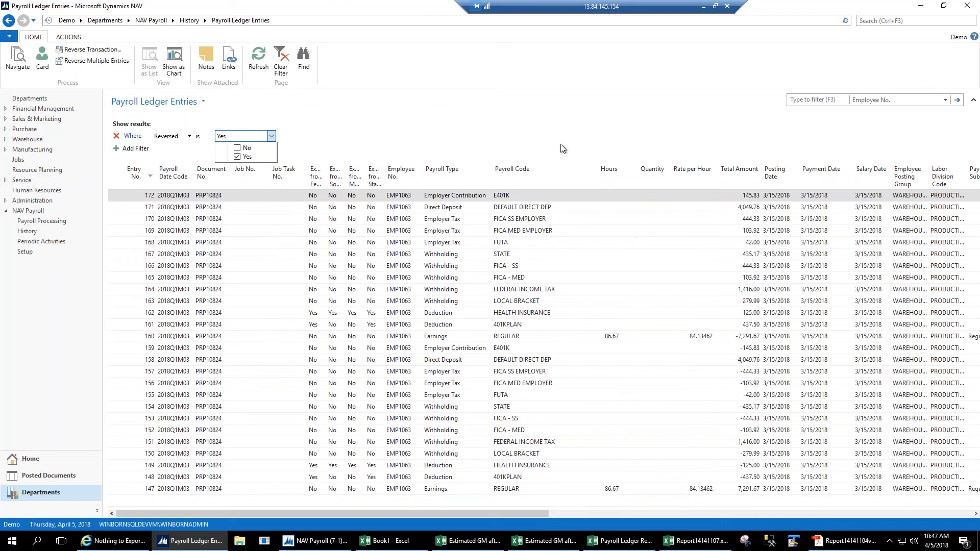
pyautogui.click(238, 148)
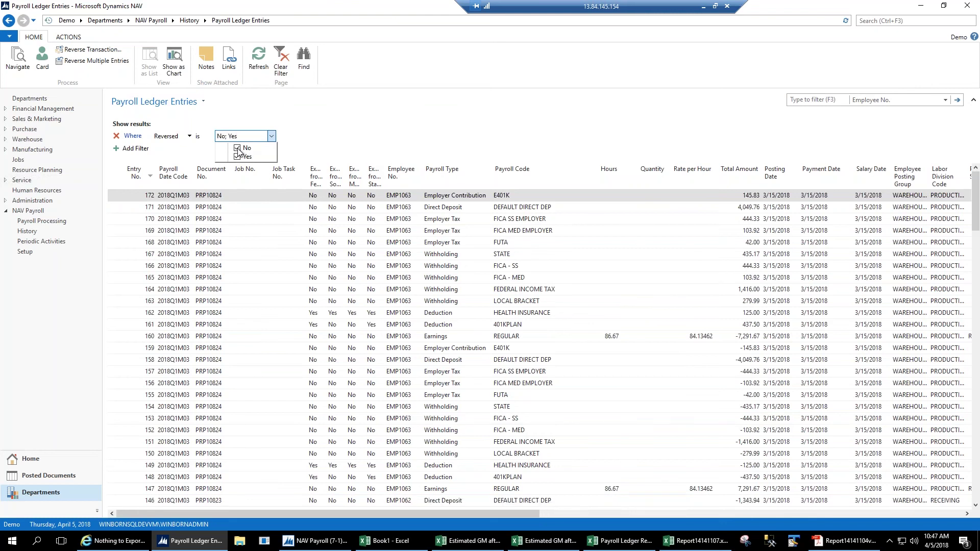
pyautogui.click(237, 157)
pyautogui.click(360, 133)
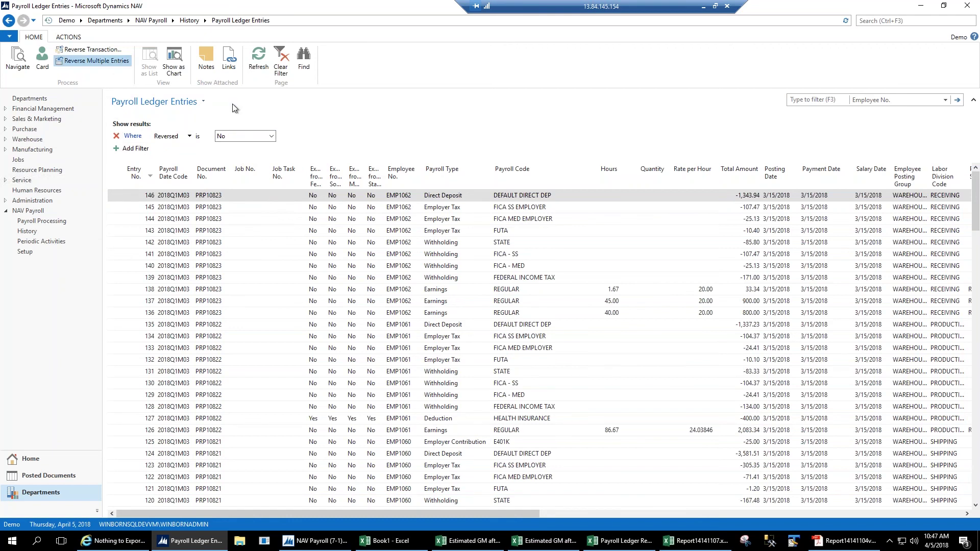
# Review the document, employee and payment date filters of Reverse Multiple Entries, close without reversing, and return to the payroll Role Center
pyautogui.click(95, 60)
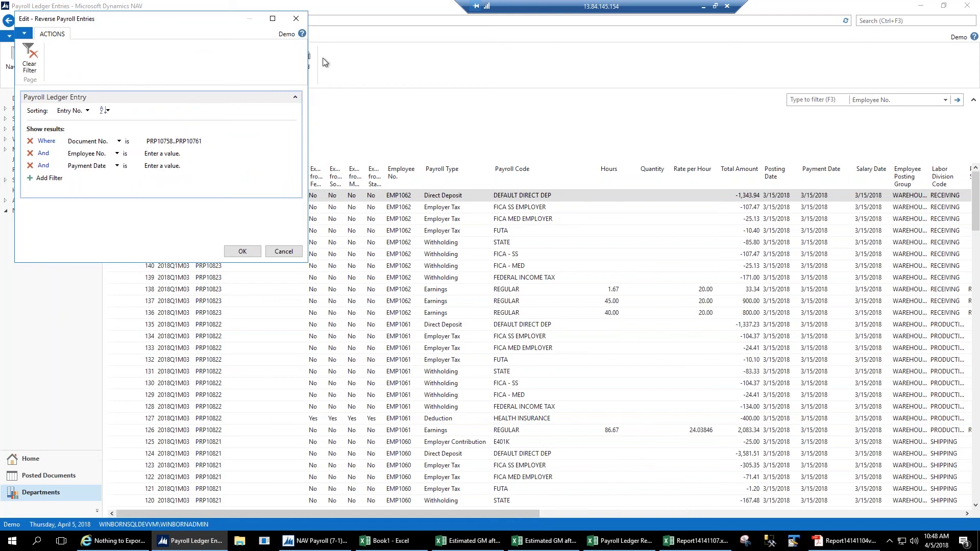
pyautogui.click(296, 19)
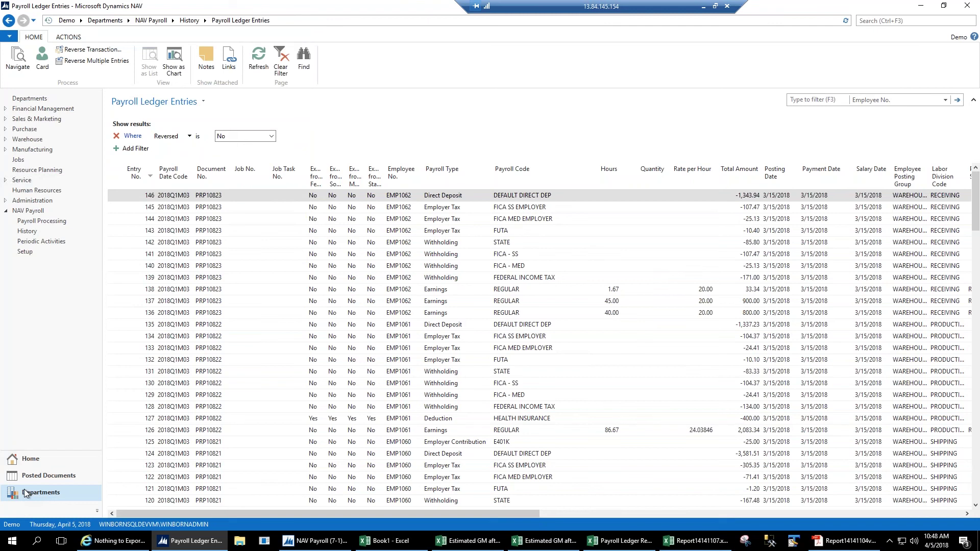
pyautogui.click(44, 469)
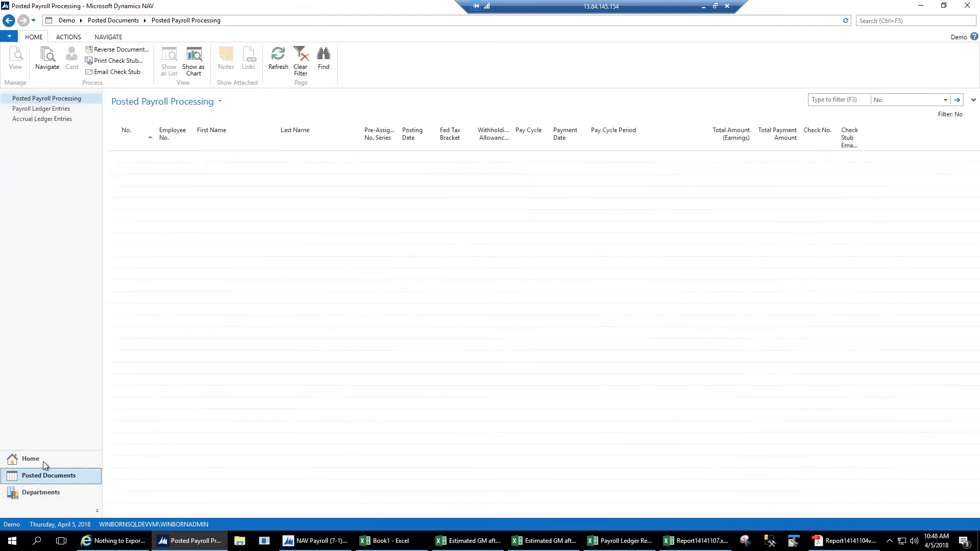
pyautogui.click(43, 461)
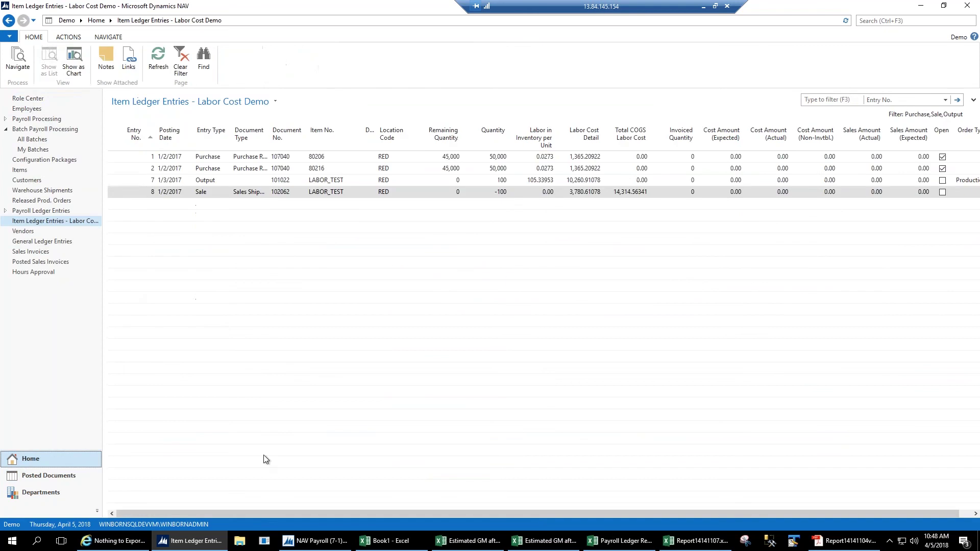
pyautogui.click(30, 99)
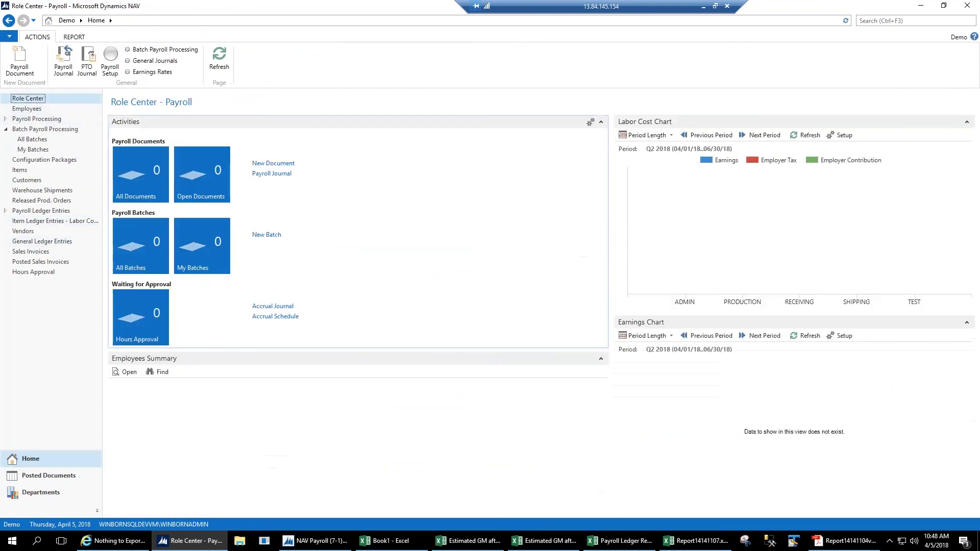